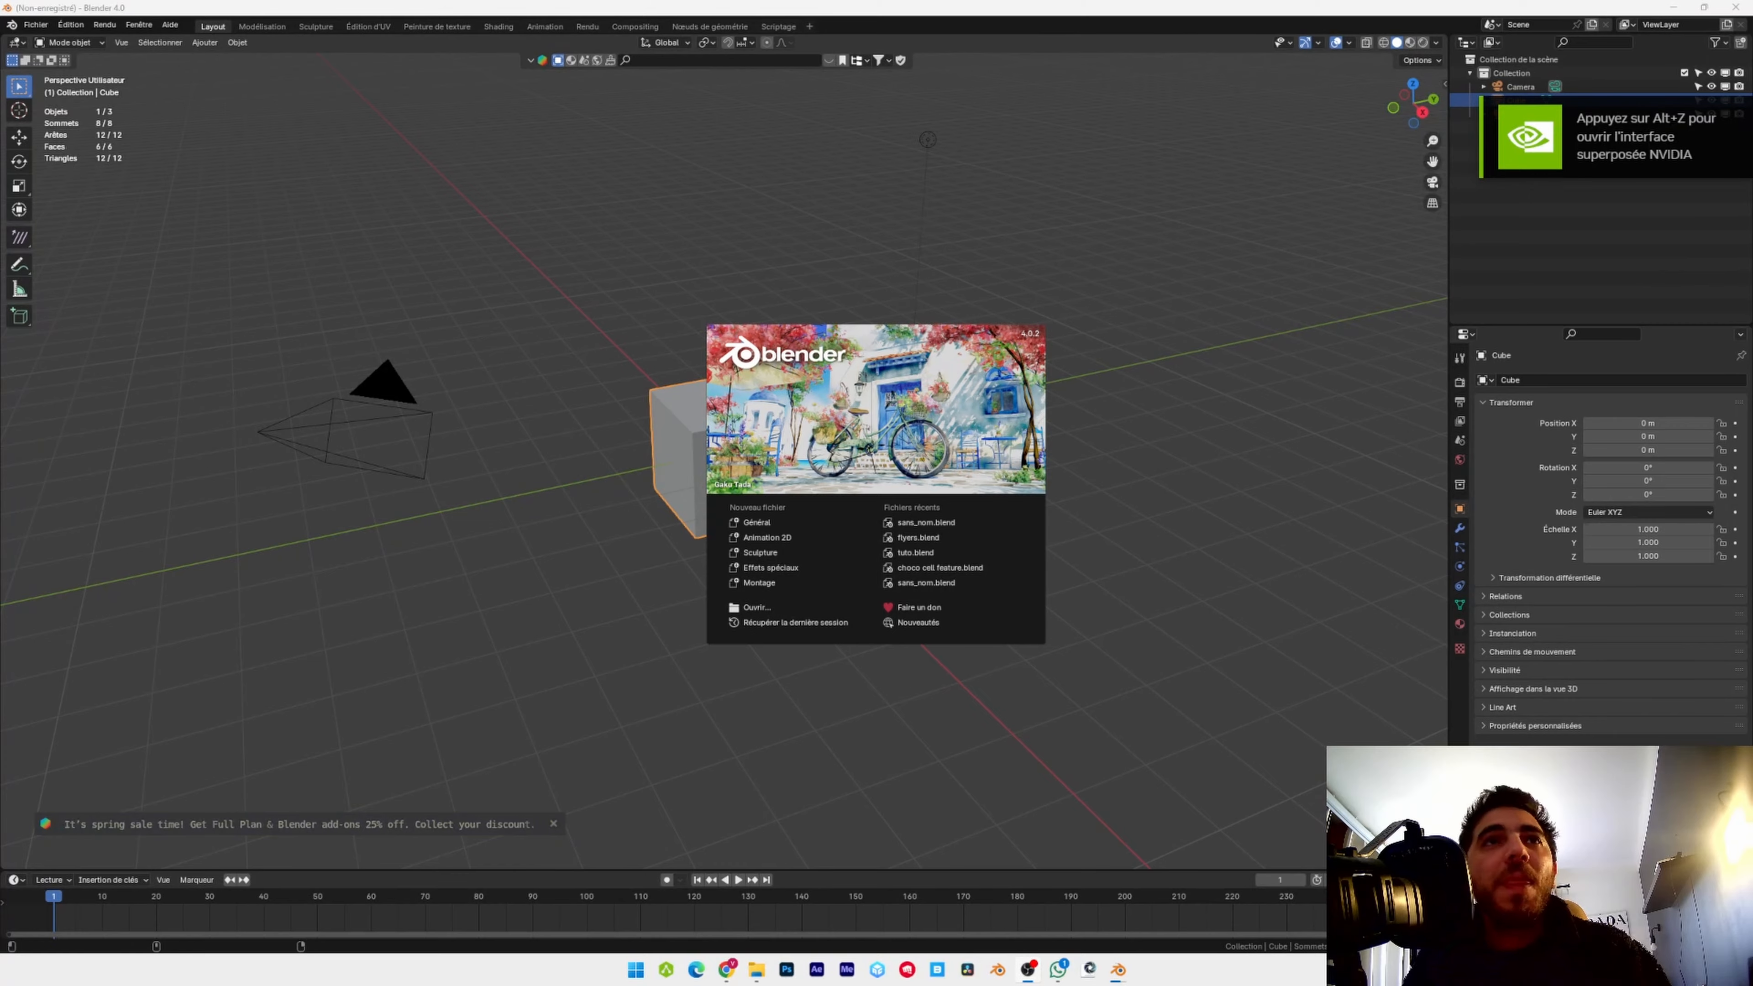
Start from the default scene and delete all of its objects, including the cube, camera and light
{"action": "left_click", "coordinate": [745, 524]}
{"action": "key", "text": "a"}
{"action": "key", "text": "x"}
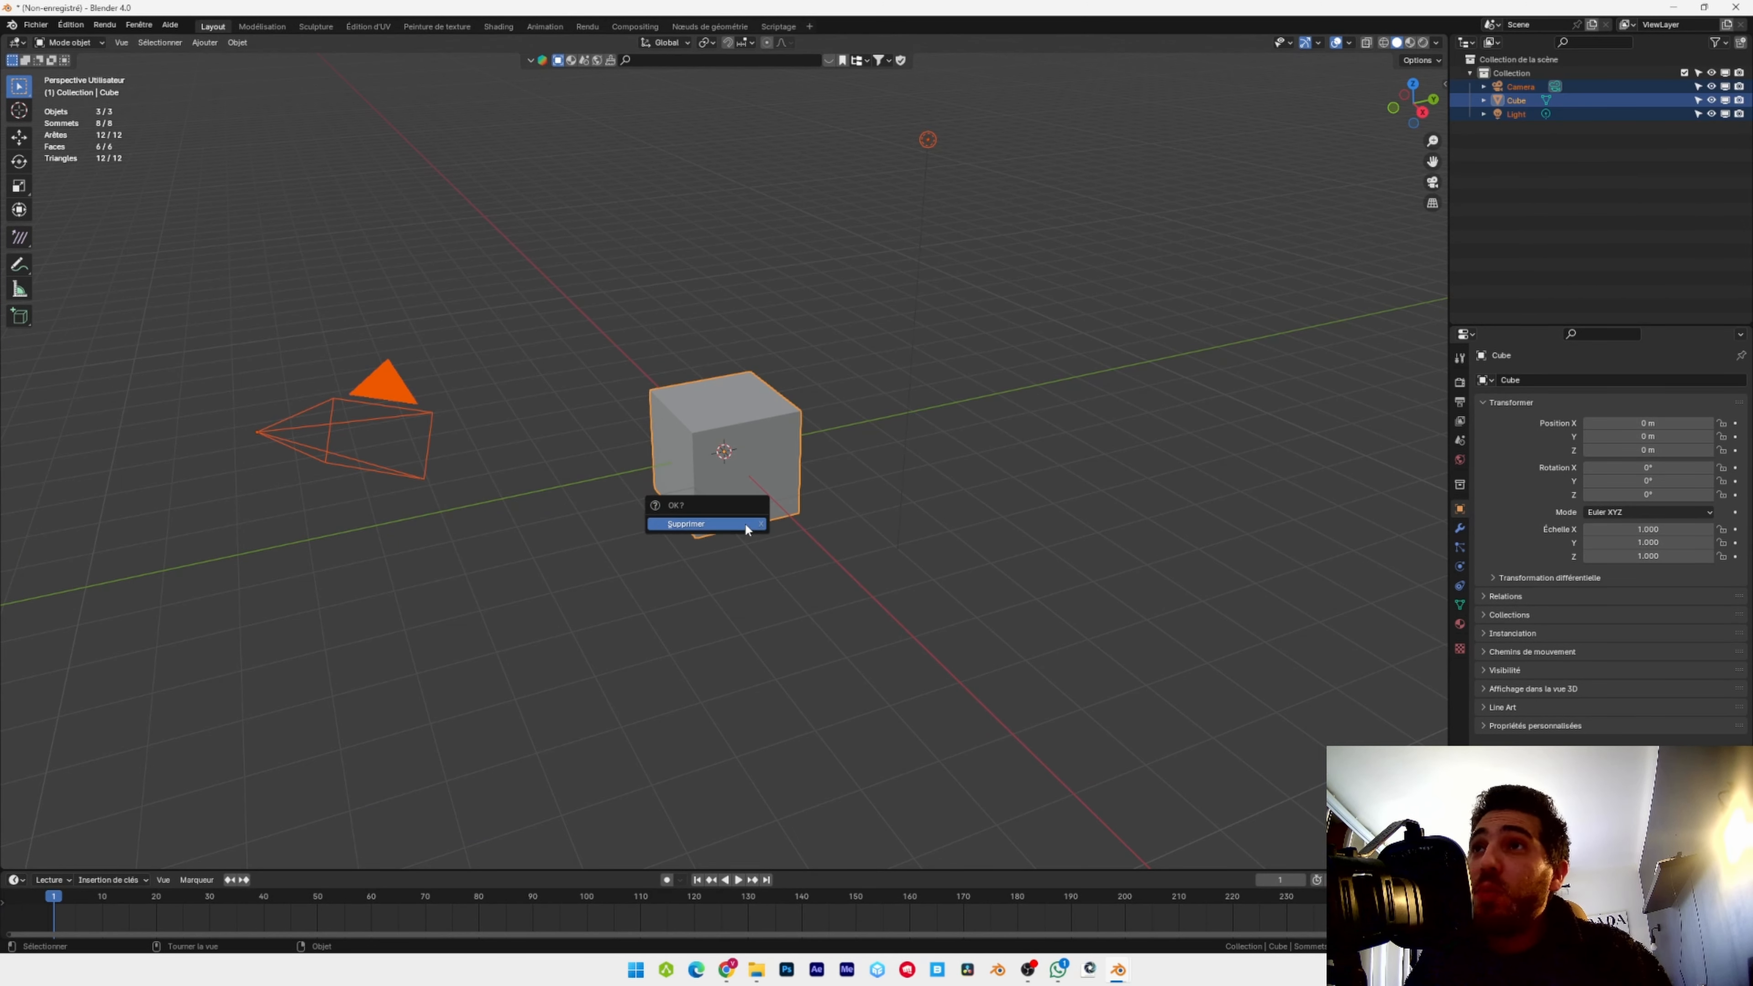
{"action": "left_click", "coordinate": [746, 525]}
Set the render engine to Cycles and its device to GPU compute
{"action": "left_click", "coordinate": [1460, 382]}
{"action": "left_click", "coordinate": [1635, 380]}
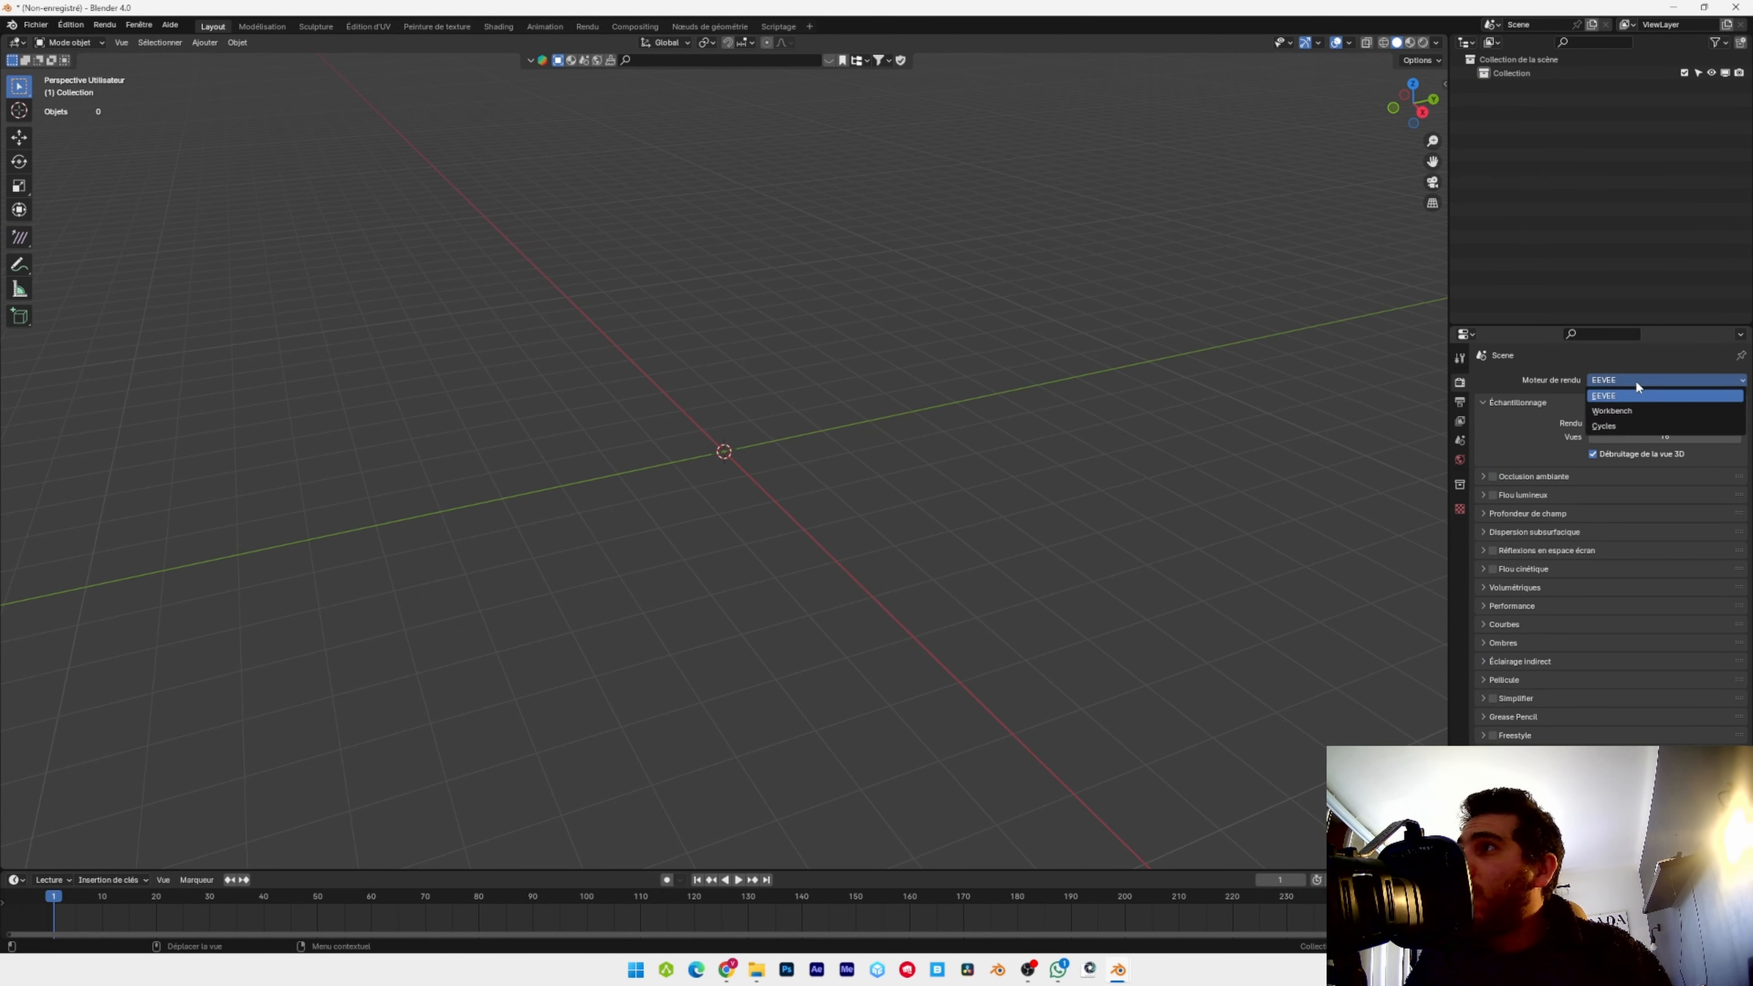
{"action": "left_click", "coordinate": [1610, 425]}
{"action": "left_click", "coordinate": [1629, 415]}
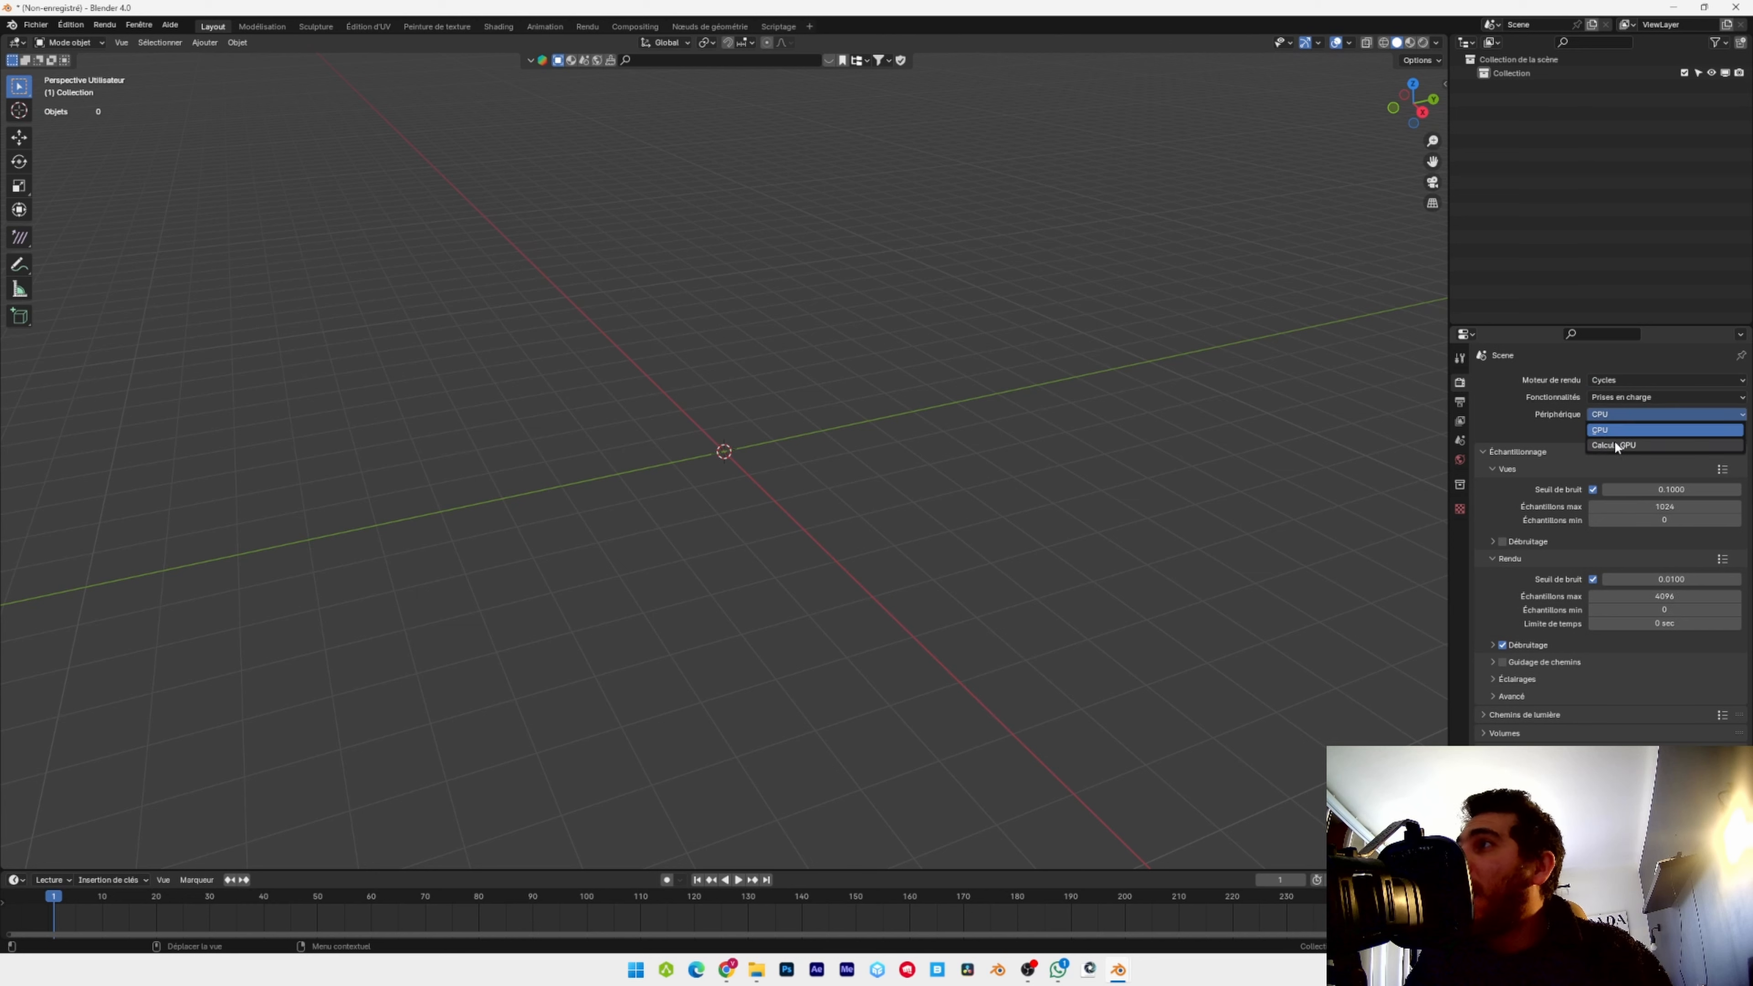
{"action": "left_click", "coordinate": [1616, 439]}
Set the maximum samples to 256 for both viewport and render, and enable viewport denoising
{"action": "left_click", "coordinate": [1629, 503]}
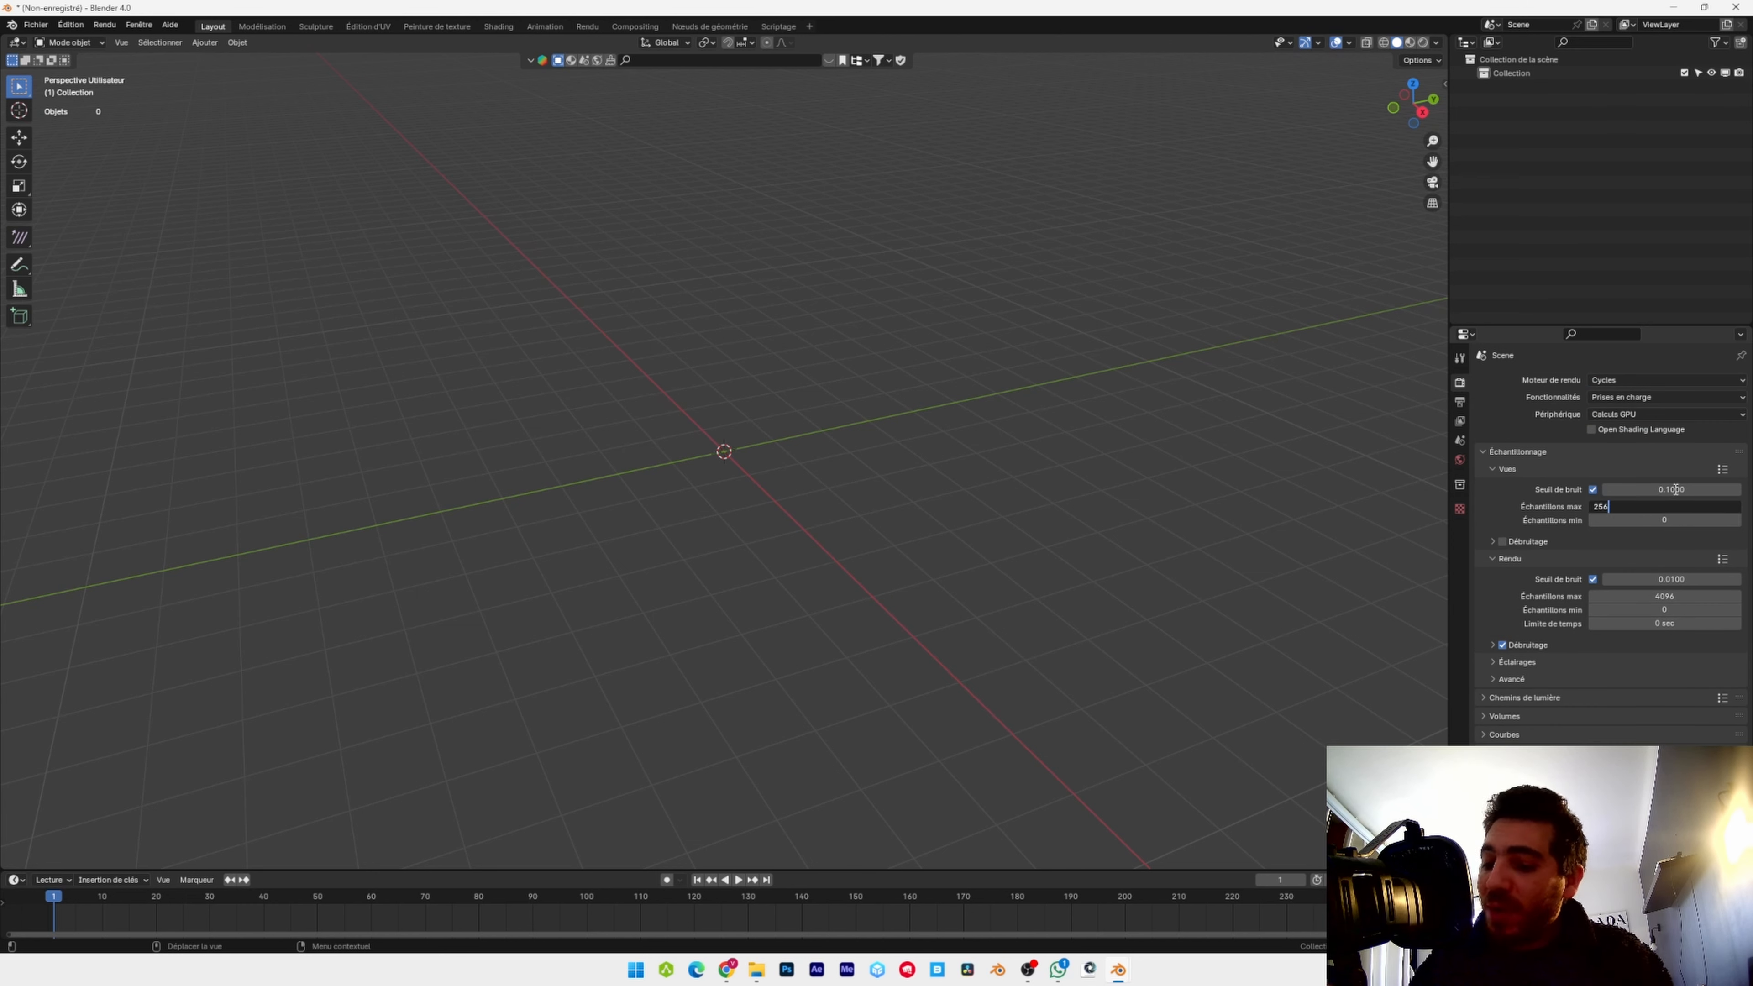
{"action": "type", "text": "256"}
{"action": "key", "text": "Return"}
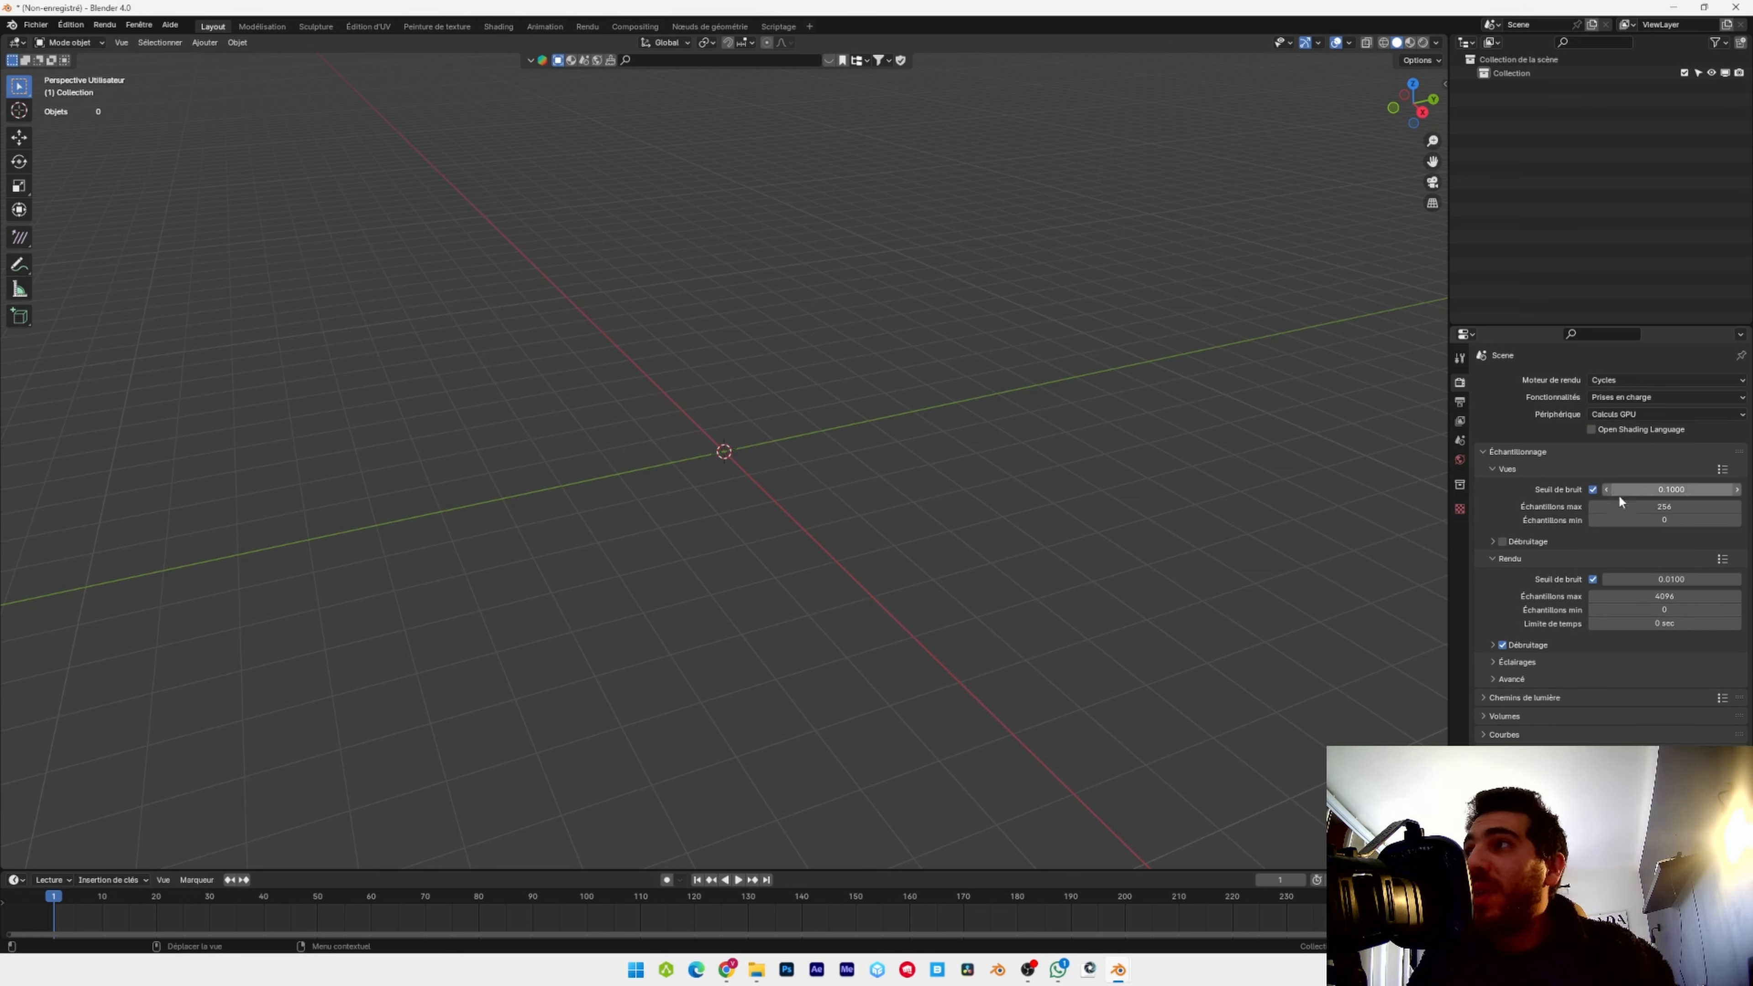
{"action": "left_click", "coordinate": [1686, 591]}
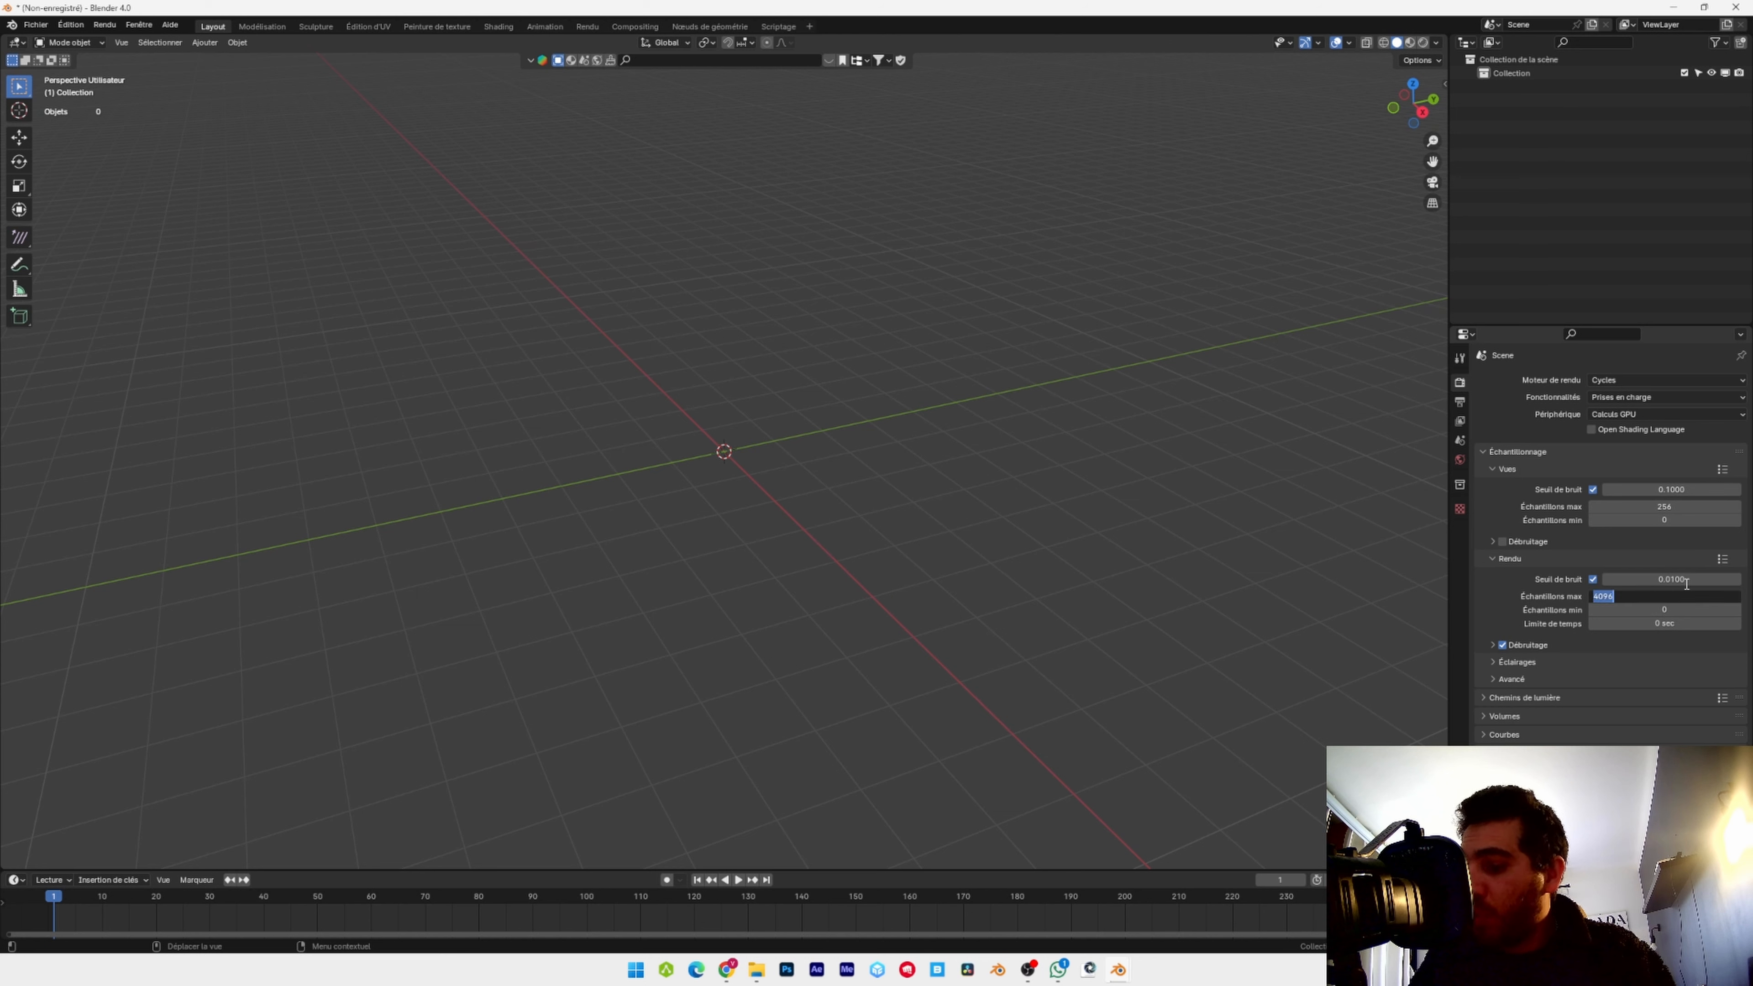
{"action": "key", "text": "Return"}
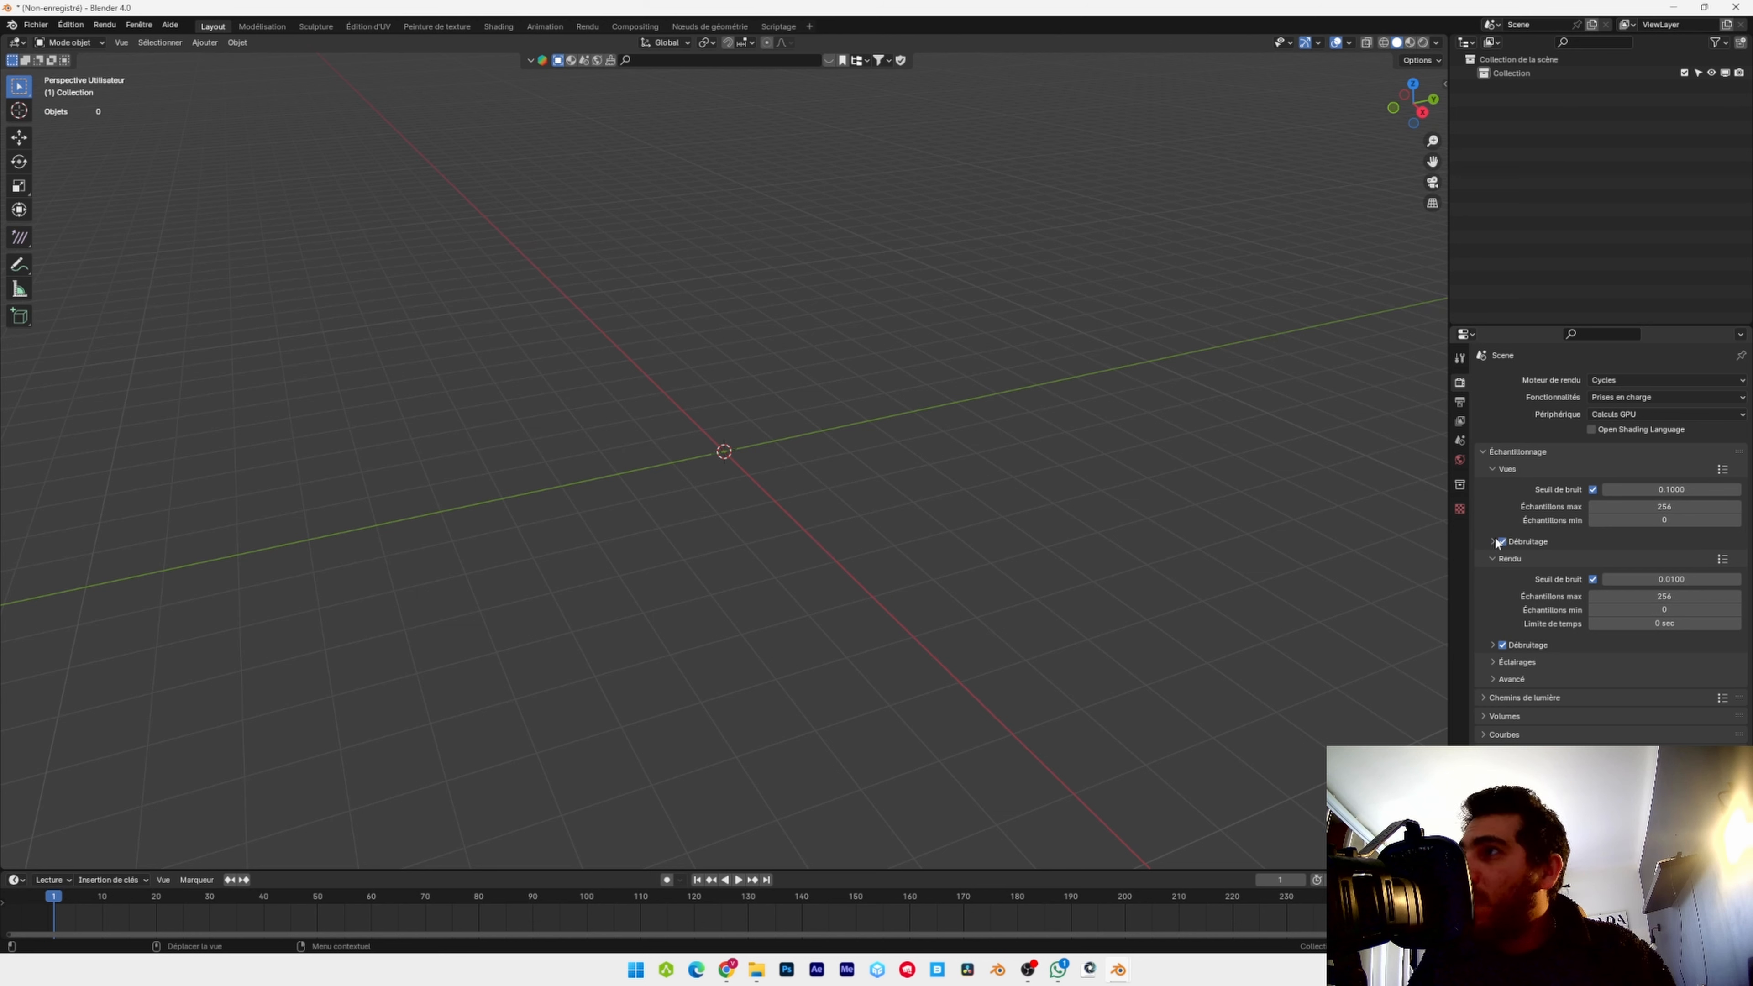
{"action": "scroll", "coordinate": [1608, 539], "scroll_direction": "down", "scroll_amount": 5}
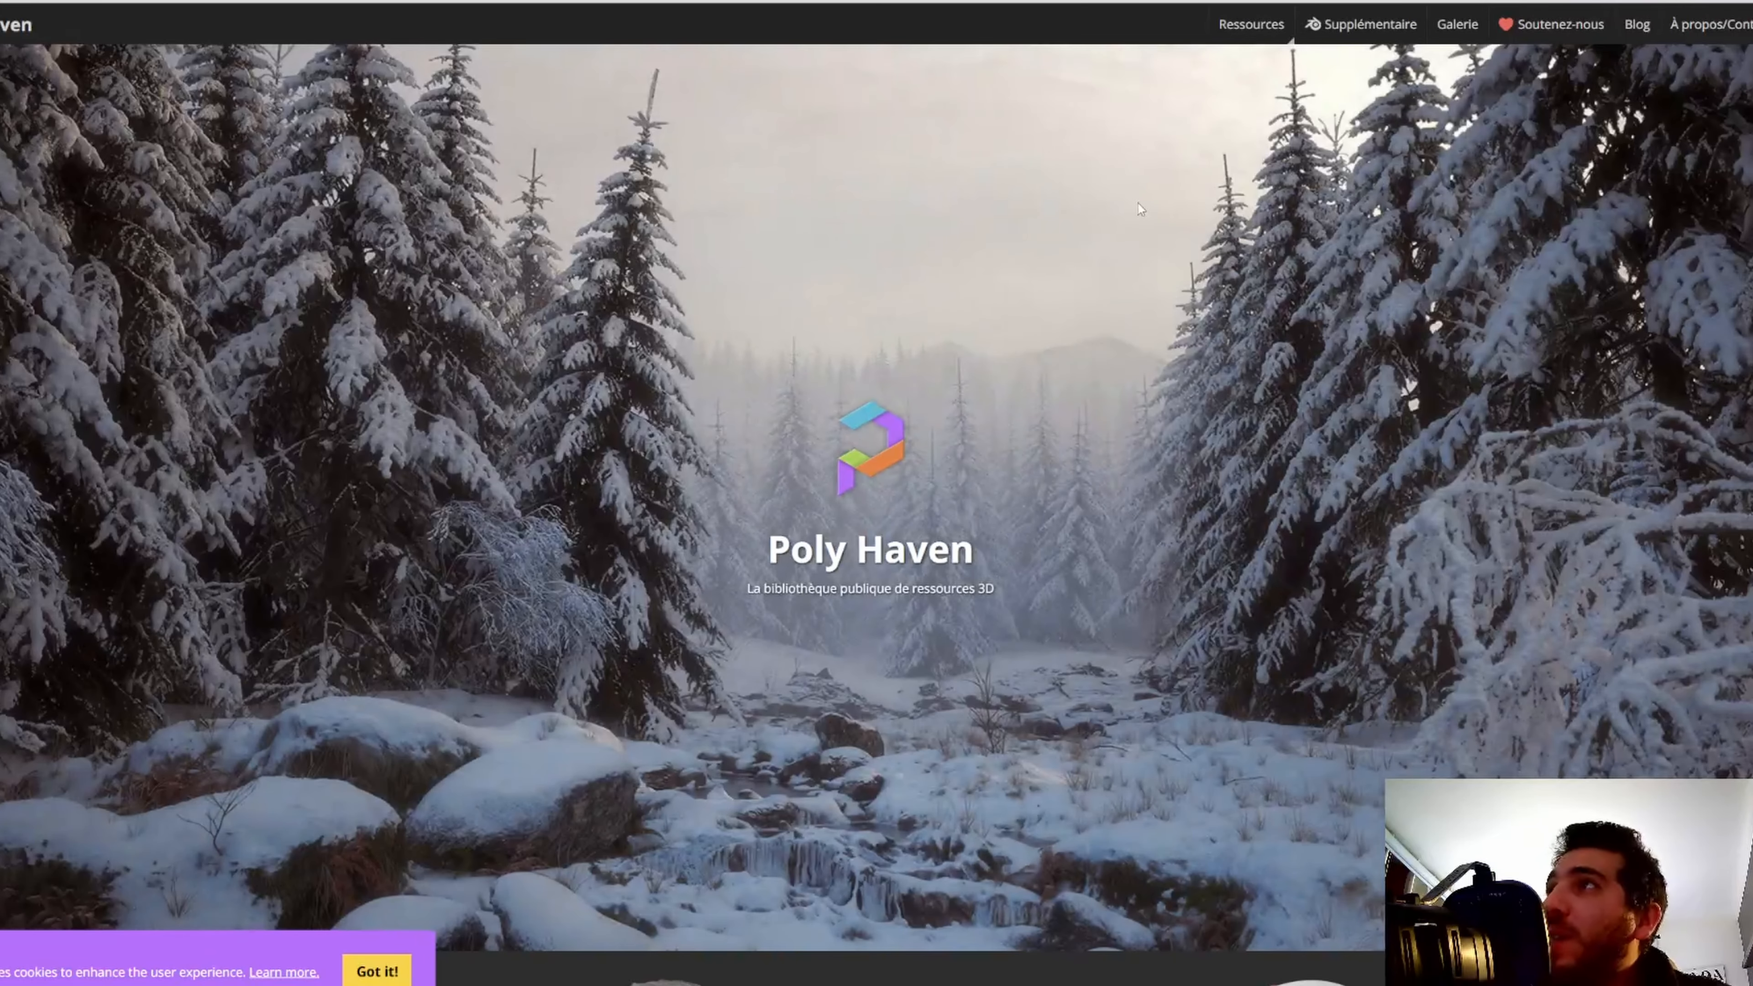
Switch to the Poly Haven website and browse its HDRI library for a sky such as Autumn Field (Pure Sky)
{"action": "mouse_move", "coordinate": [1250, 24]}
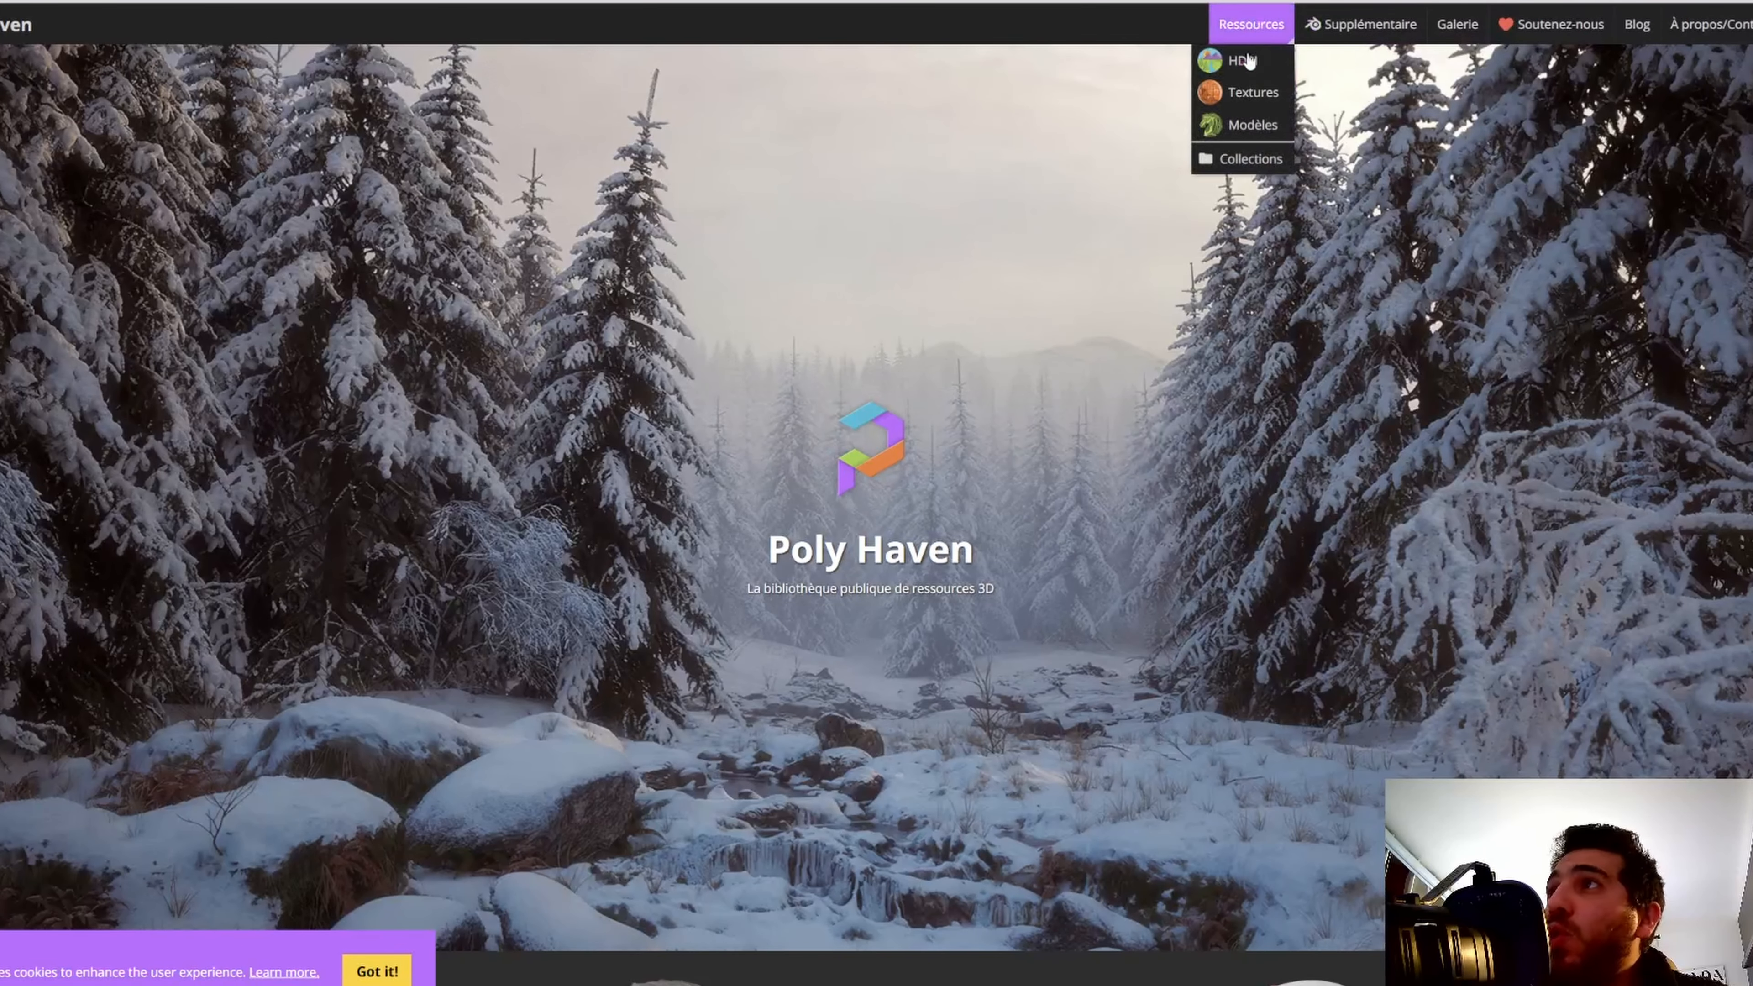
{"action": "left_click", "coordinate": [1244, 63]}
{"action": "scroll", "coordinate": [978, 388], "scroll_direction": "down", "scroll_amount": 8}
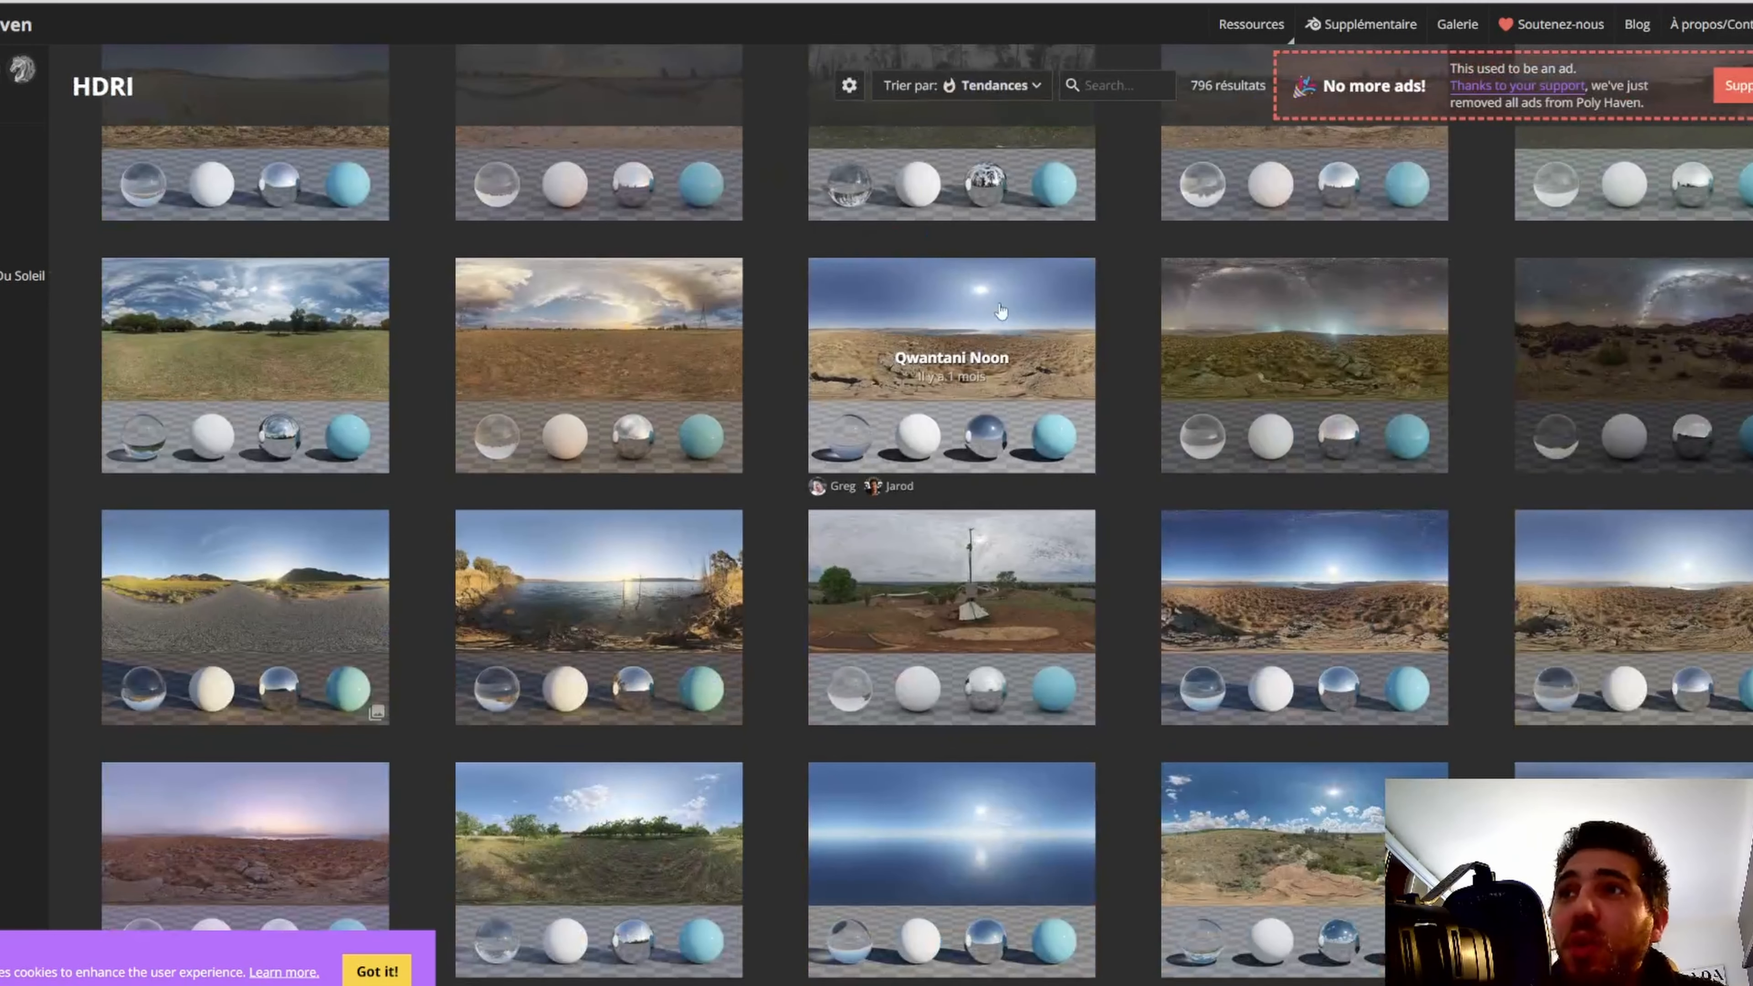
{"action": "scroll", "coordinate": [918, 491], "scroll_direction": "down", "scroll_amount": 4}
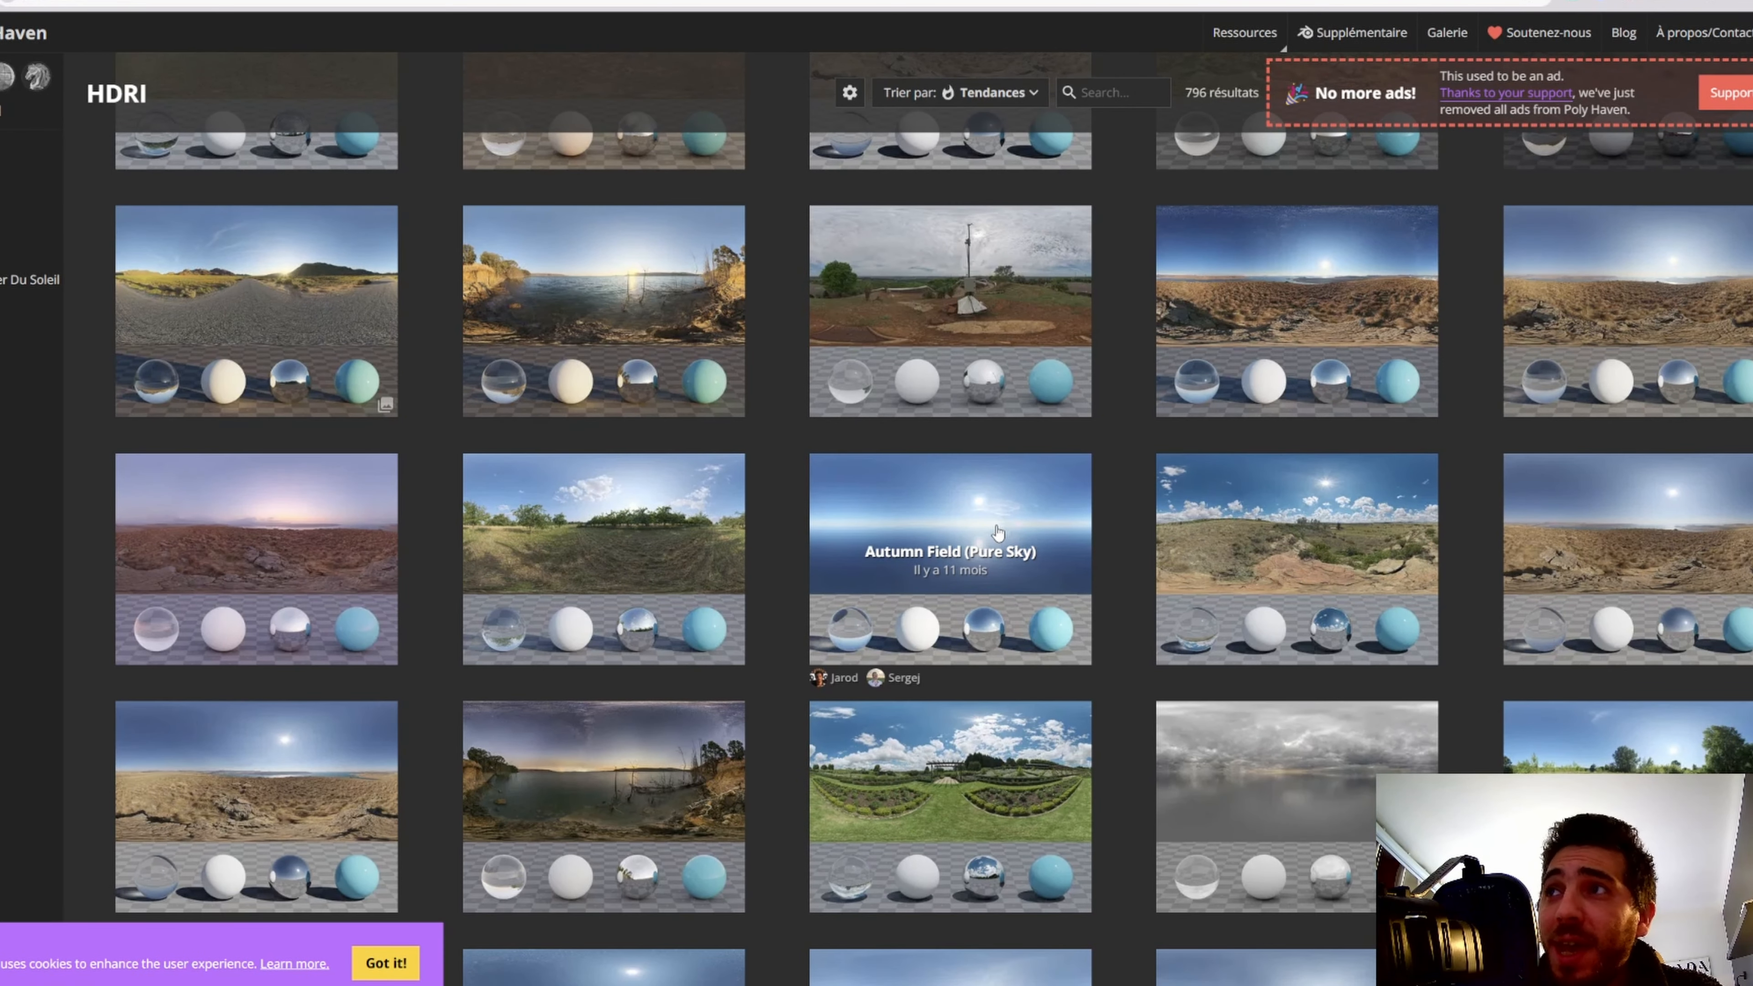
{"action": "left_click", "coordinate": [997, 532]}
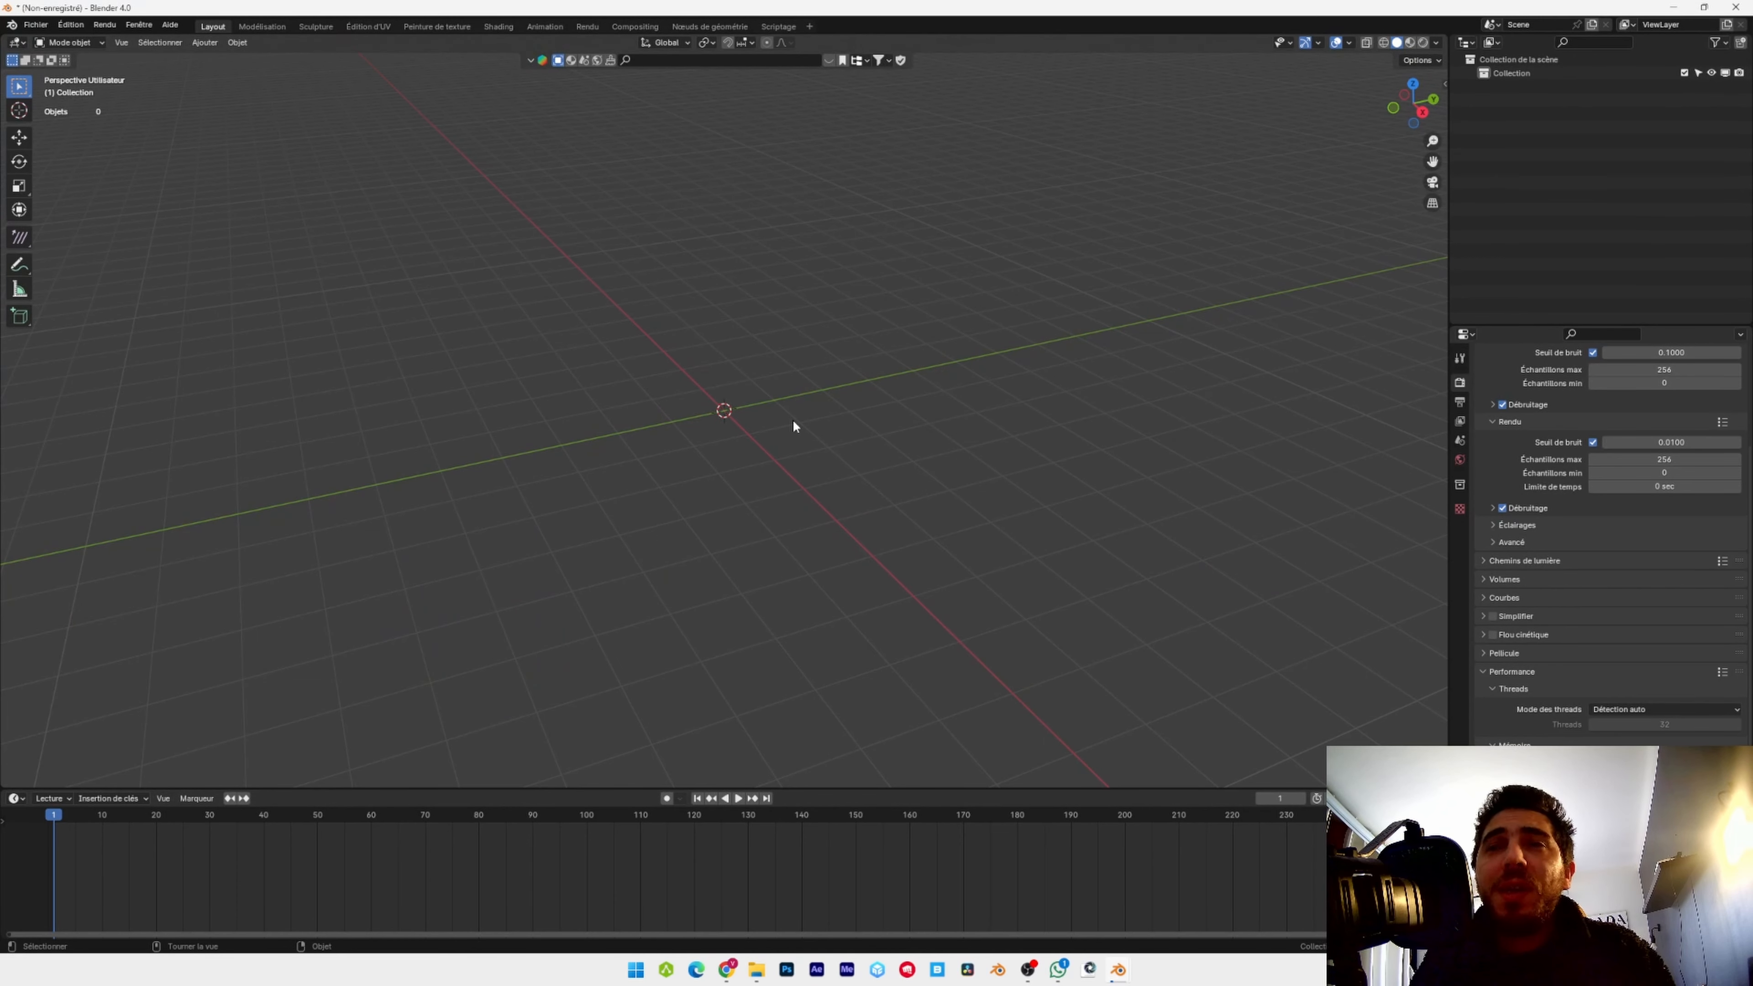
Switch to Blender and assign an environment texture to the world's background color, starting to open its image
{"action": "left_click", "coordinate": [1460, 459]}
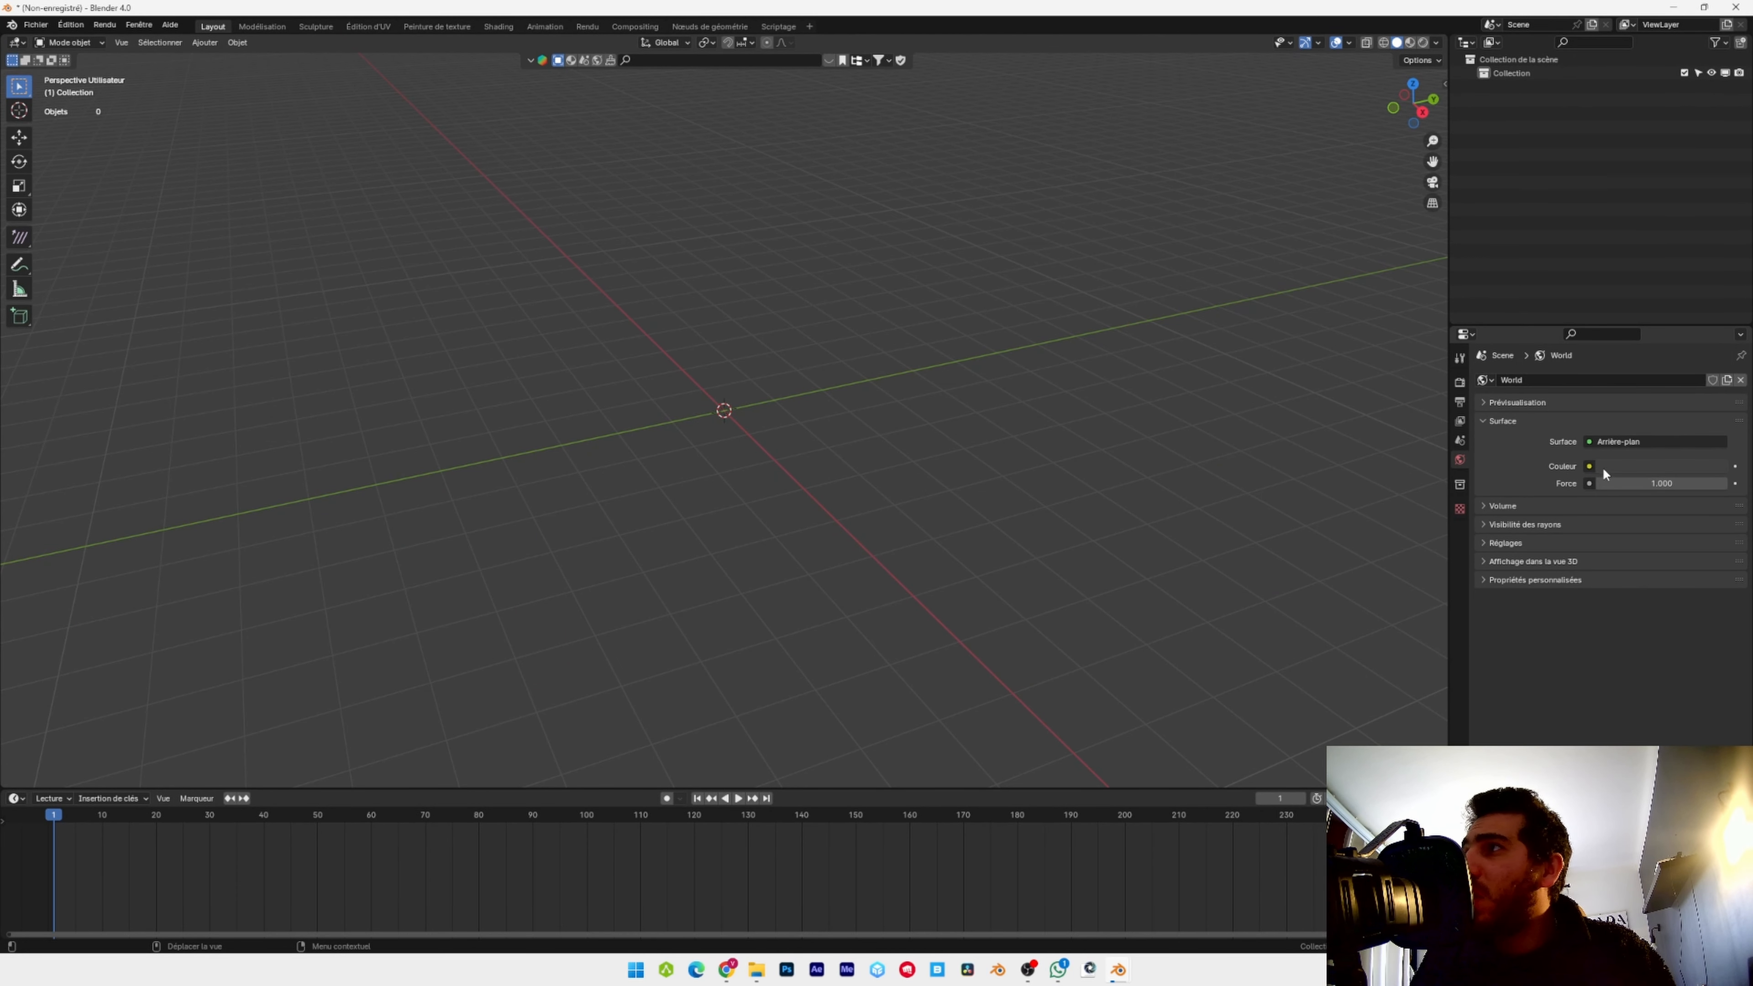
{"action": "left_click", "coordinate": [1591, 465]}
{"action": "left_click", "coordinate": [1329, 523]}
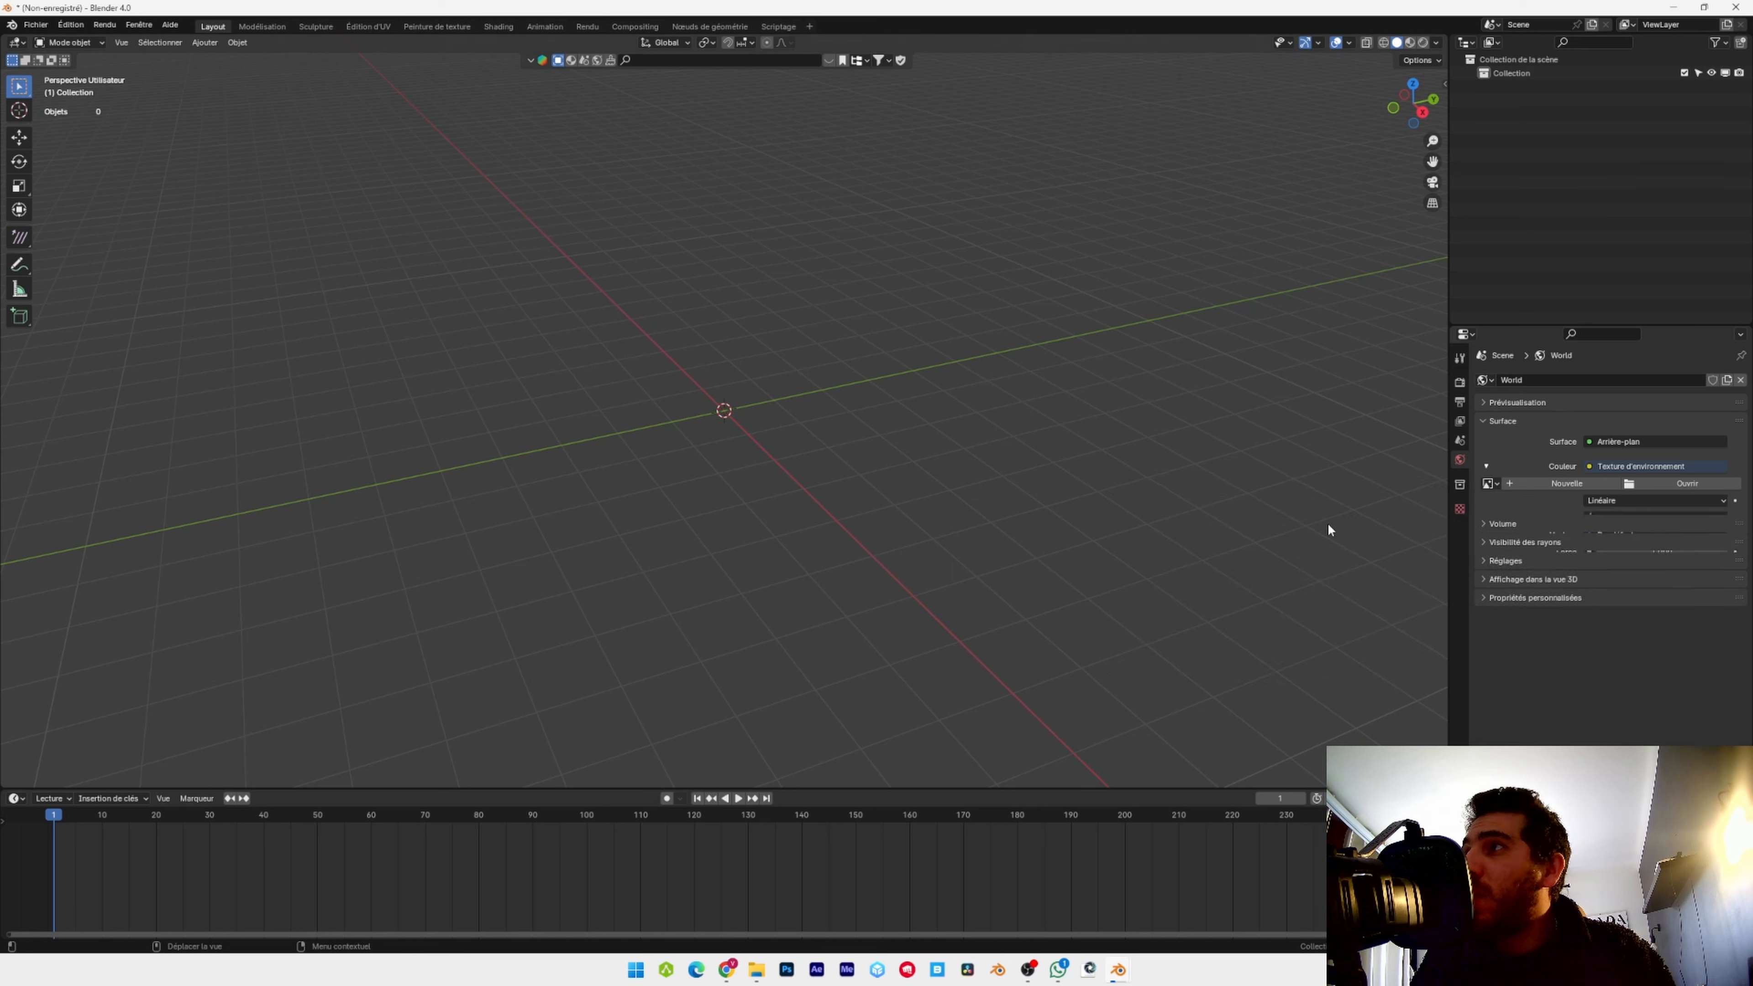
{"action": "left_click", "coordinate": [1696, 481]}
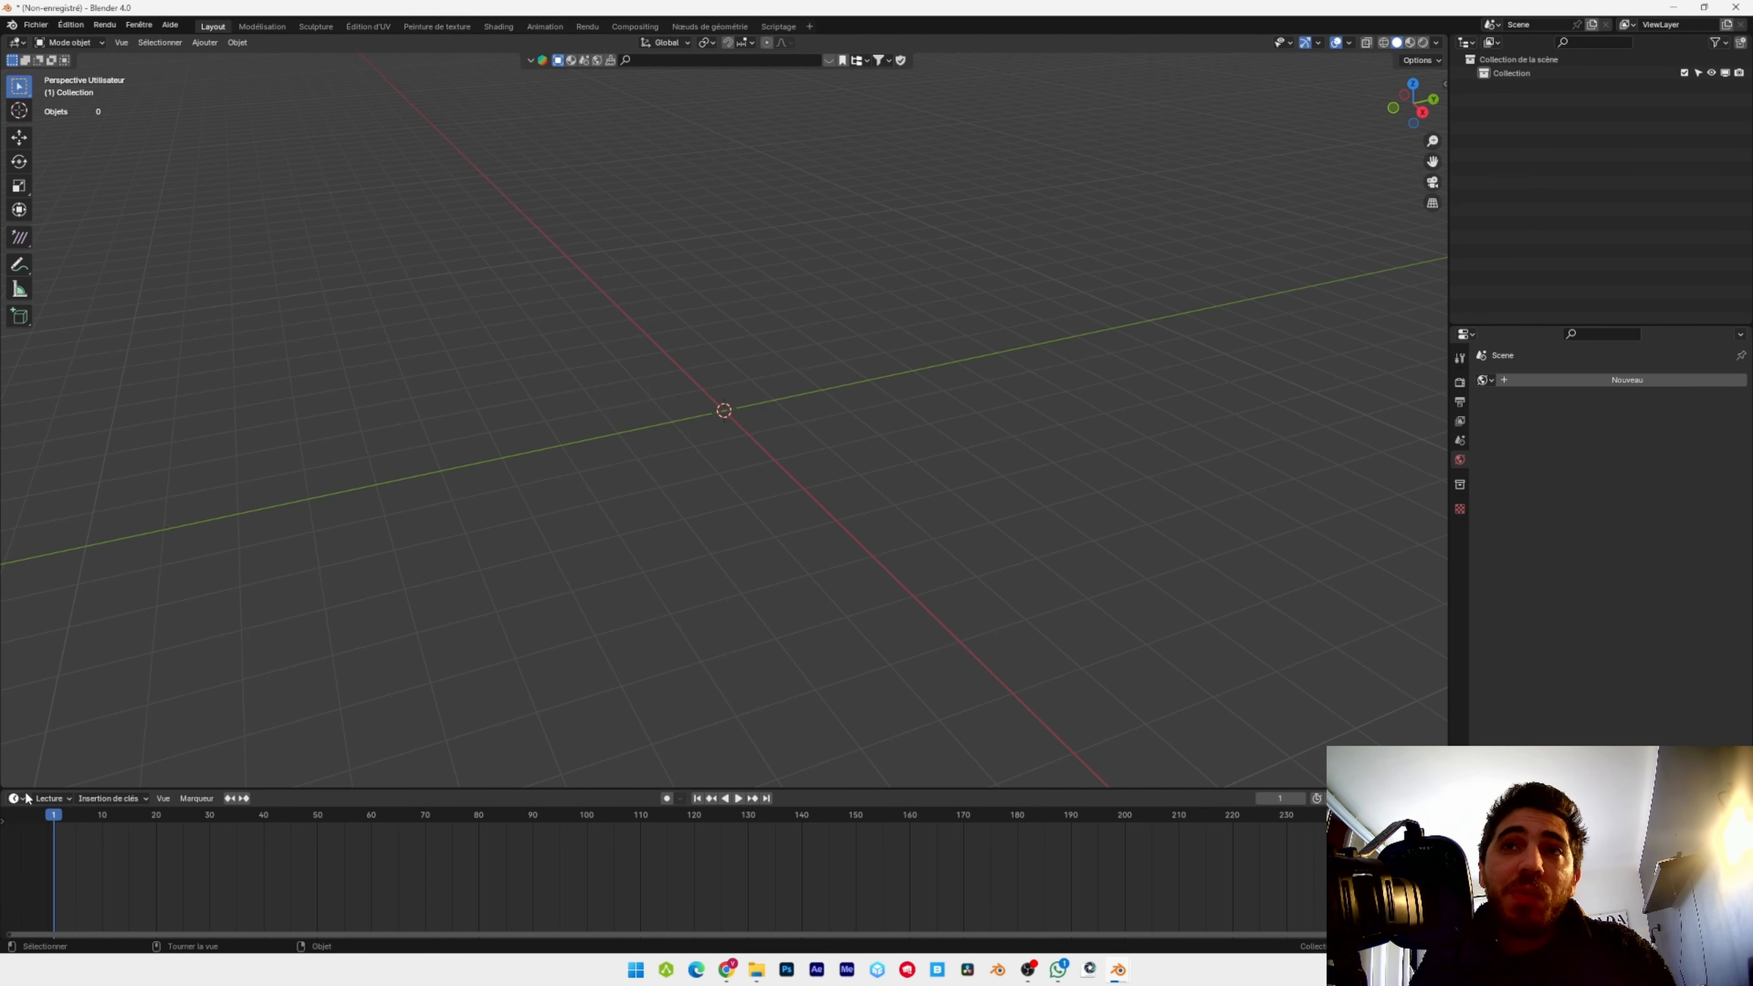
Replace the timeline with an enlarged asset browser and apply the aristea_wreck_puresky HDRI to the scene's world
{"action": "left_click", "coordinate": [24, 803]}
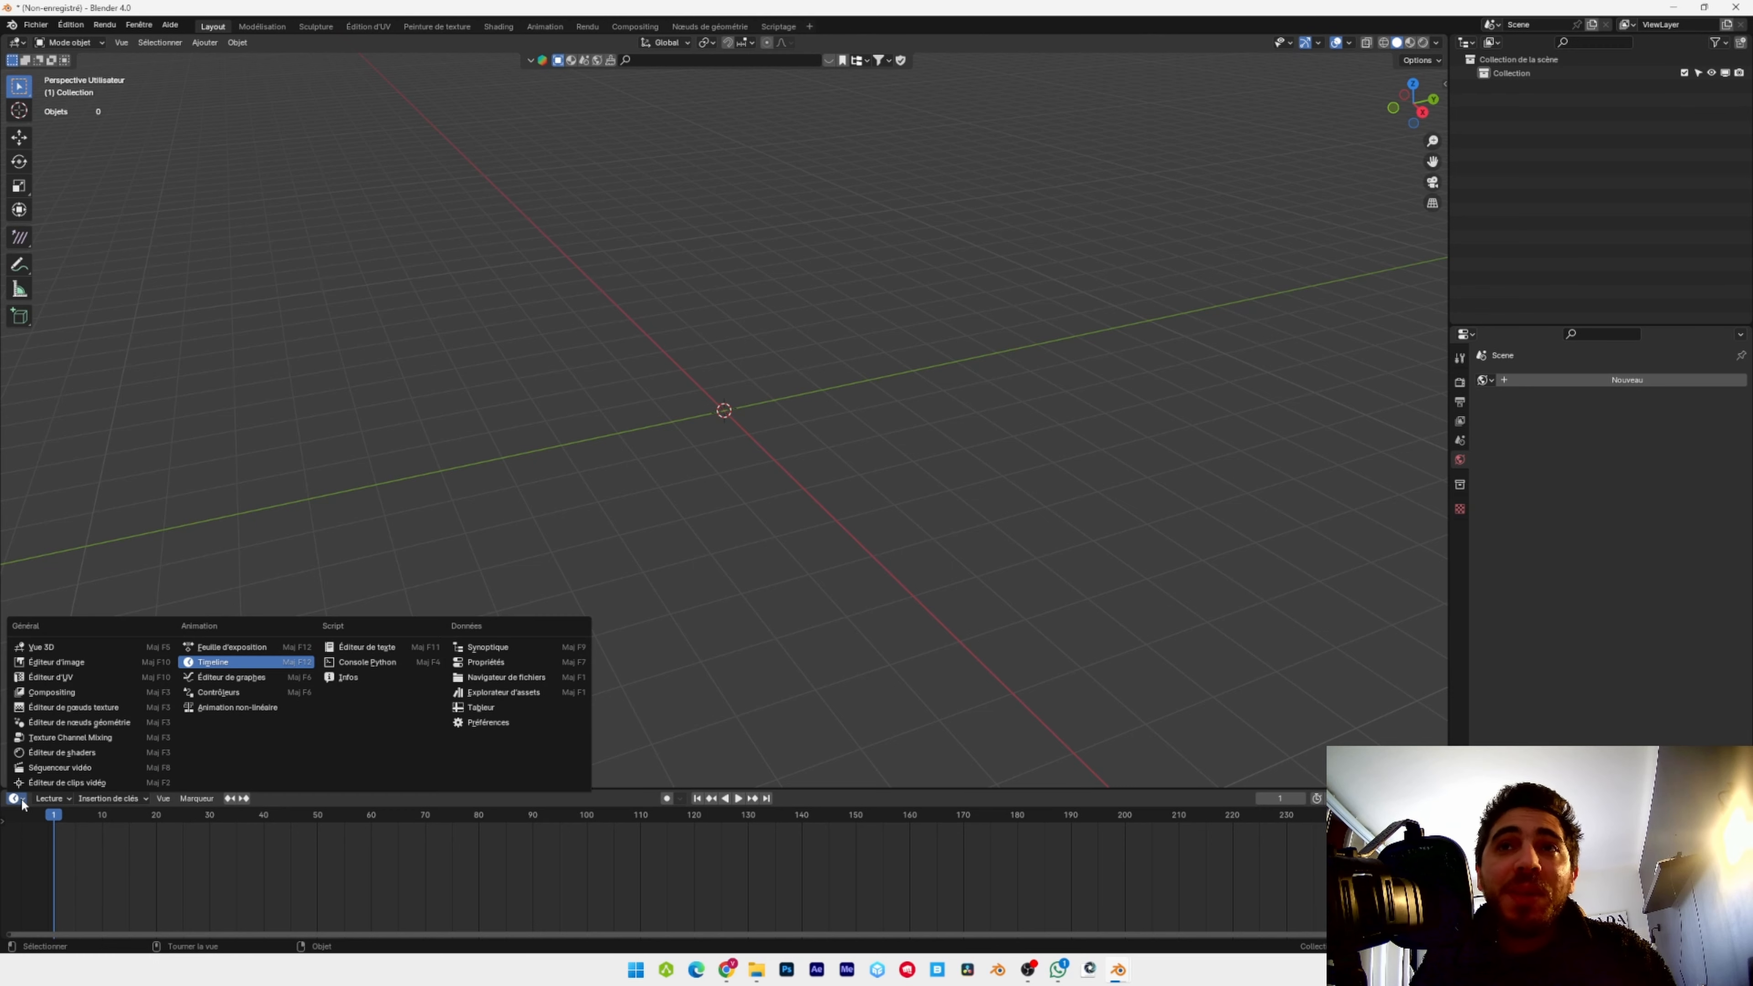
{"action": "left_click", "coordinate": [504, 692]}
{"action": "left_click_drag", "start_coordinate": [589, 787], "coordinate": [589, 626]}
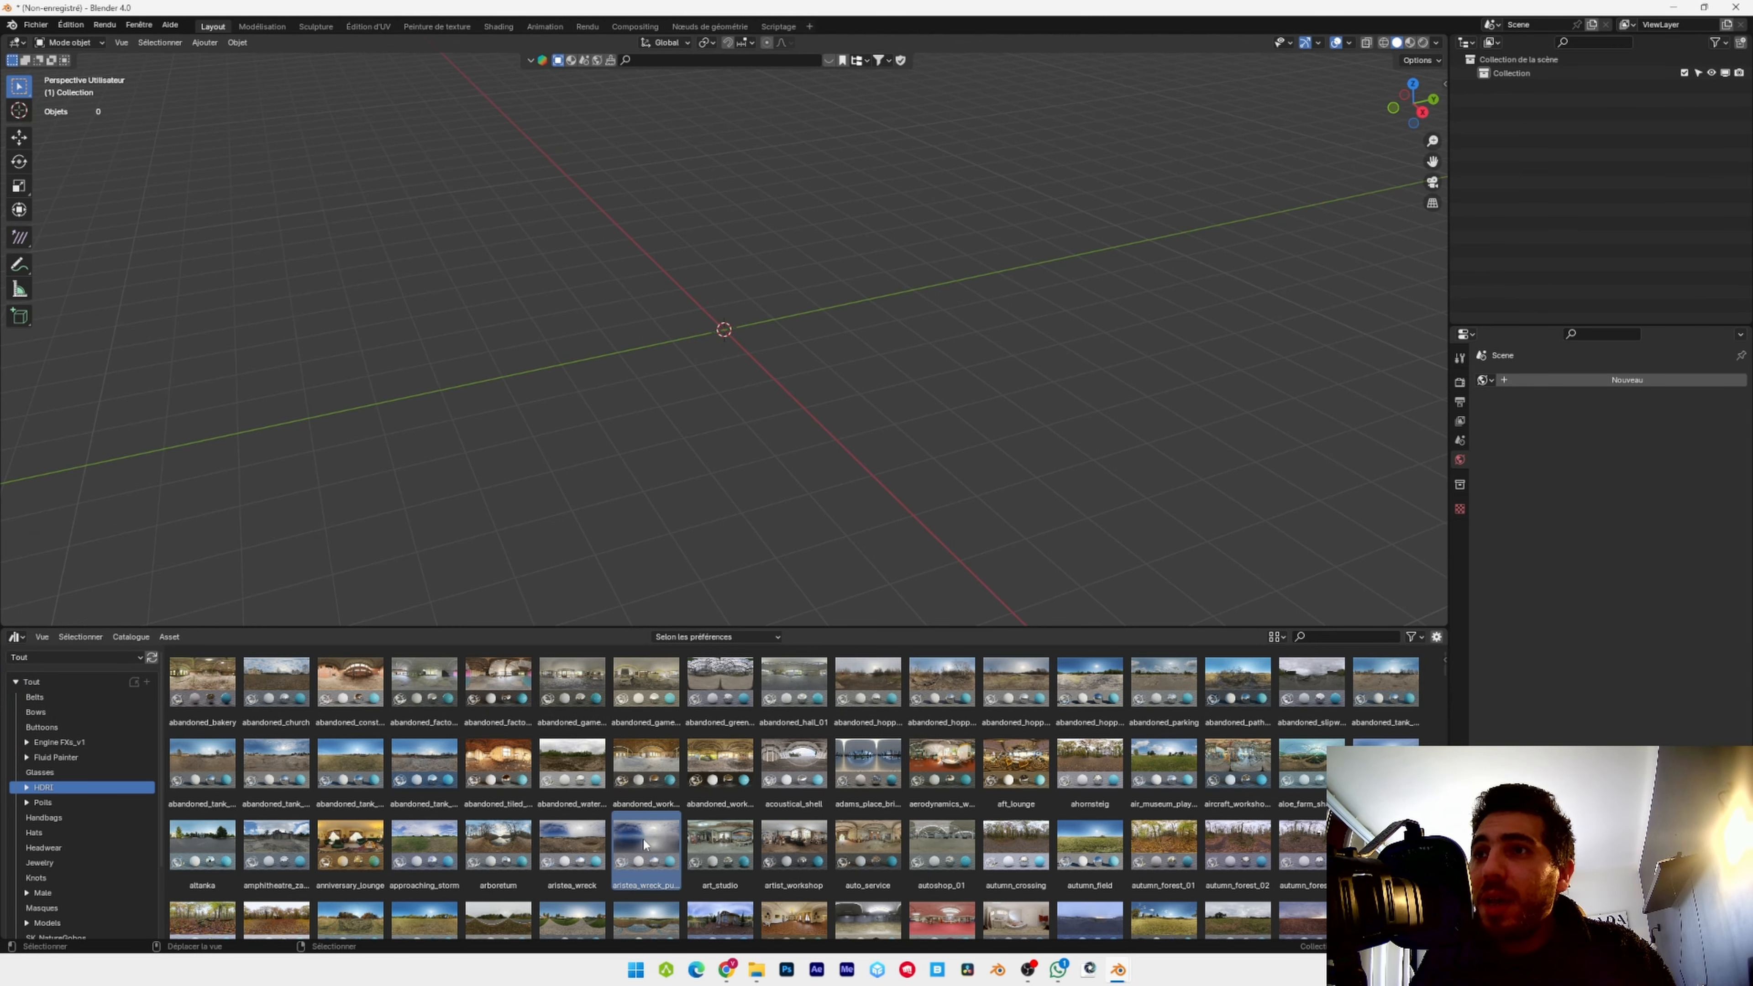
{"action": "left_click_drag", "start_coordinate": [646, 846], "coordinate": [646, 603]}
{"action": "left_click_drag", "start_coordinate": [667, 496], "coordinate": [667, 495]}
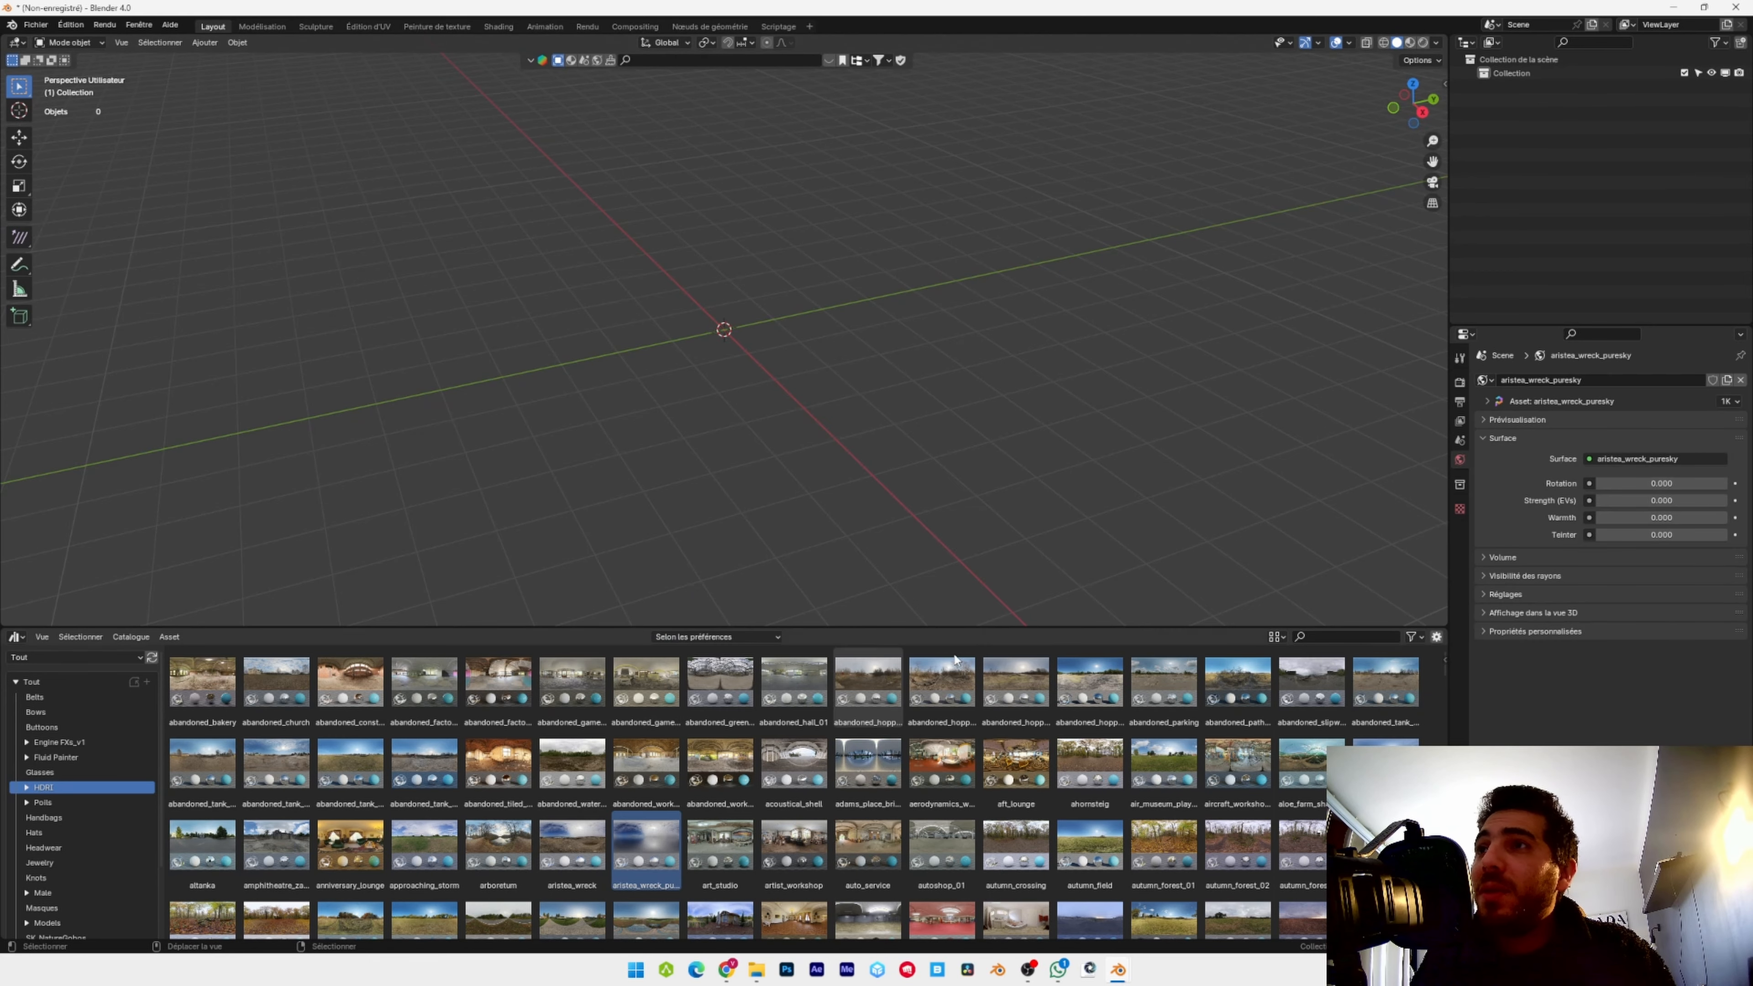
Set the resolution of the aristea_wreck_puresky world asset to 4K and restore the timeline below the viewport
{"action": "left_click", "coordinate": [1728, 401]}
{"action": "left_click", "coordinate": [1691, 449]}
{"action": "left_click", "coordinate": [15, 637]}
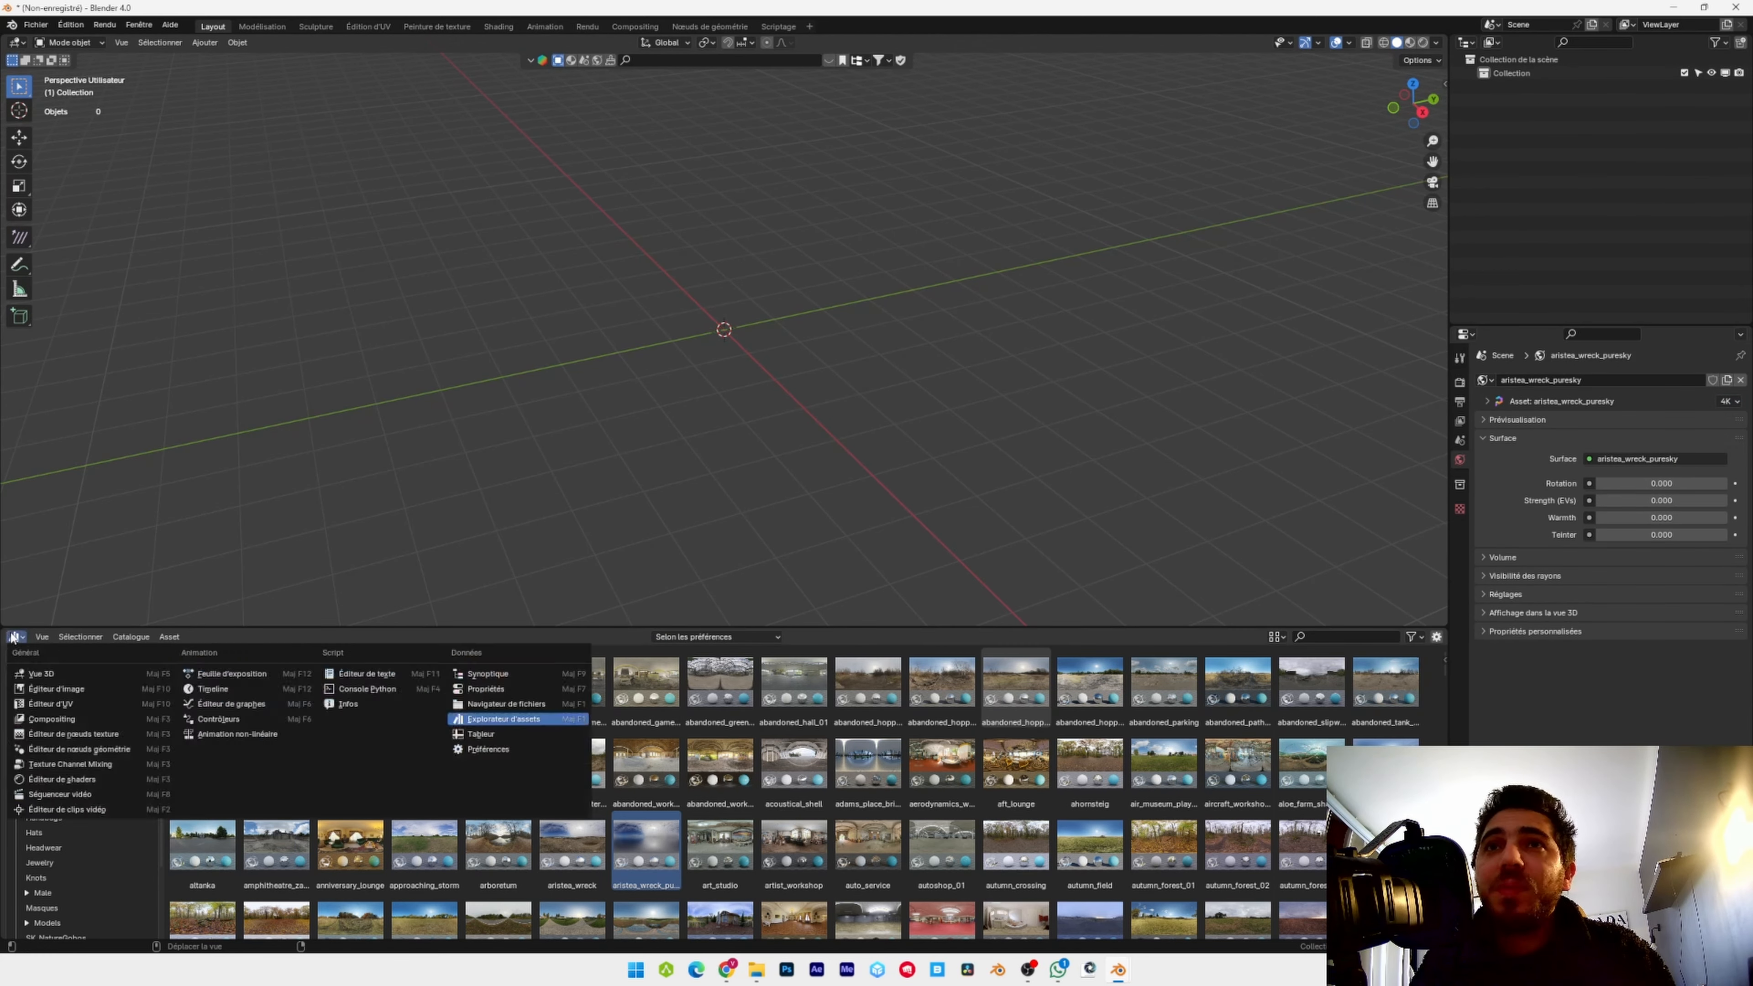
{"action": "left_click", "coordinate": [42, 637]}
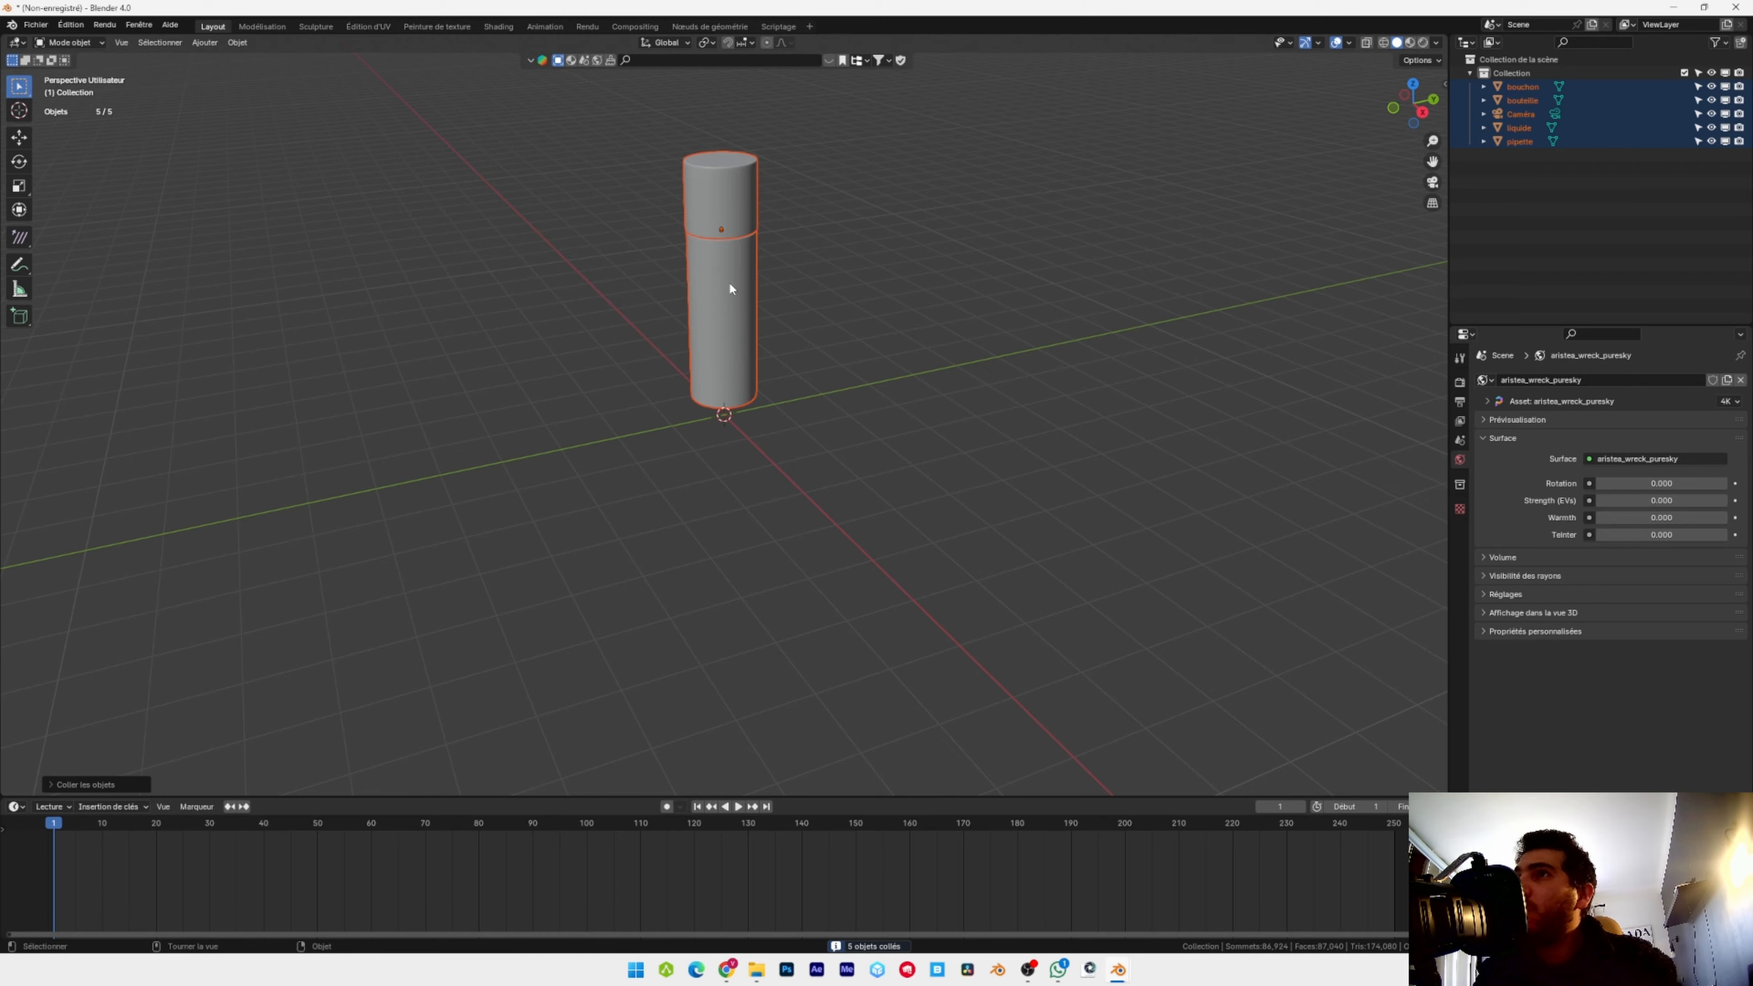
Frame the pasted bottle in the viewport and display it with rendered shading
{"action": "middle_click_drag", "start_coordinate": [729, 281], "coordinate": [638, 458], "text": "shift"}
{"action": "scroll", "coordinate": [678, 391], "scroll_direction": "up", "scroll_amount": 3}
{"action": "middle_click_drag", "start_coordinate": [678, 391], "coordinate": [778, 384]}
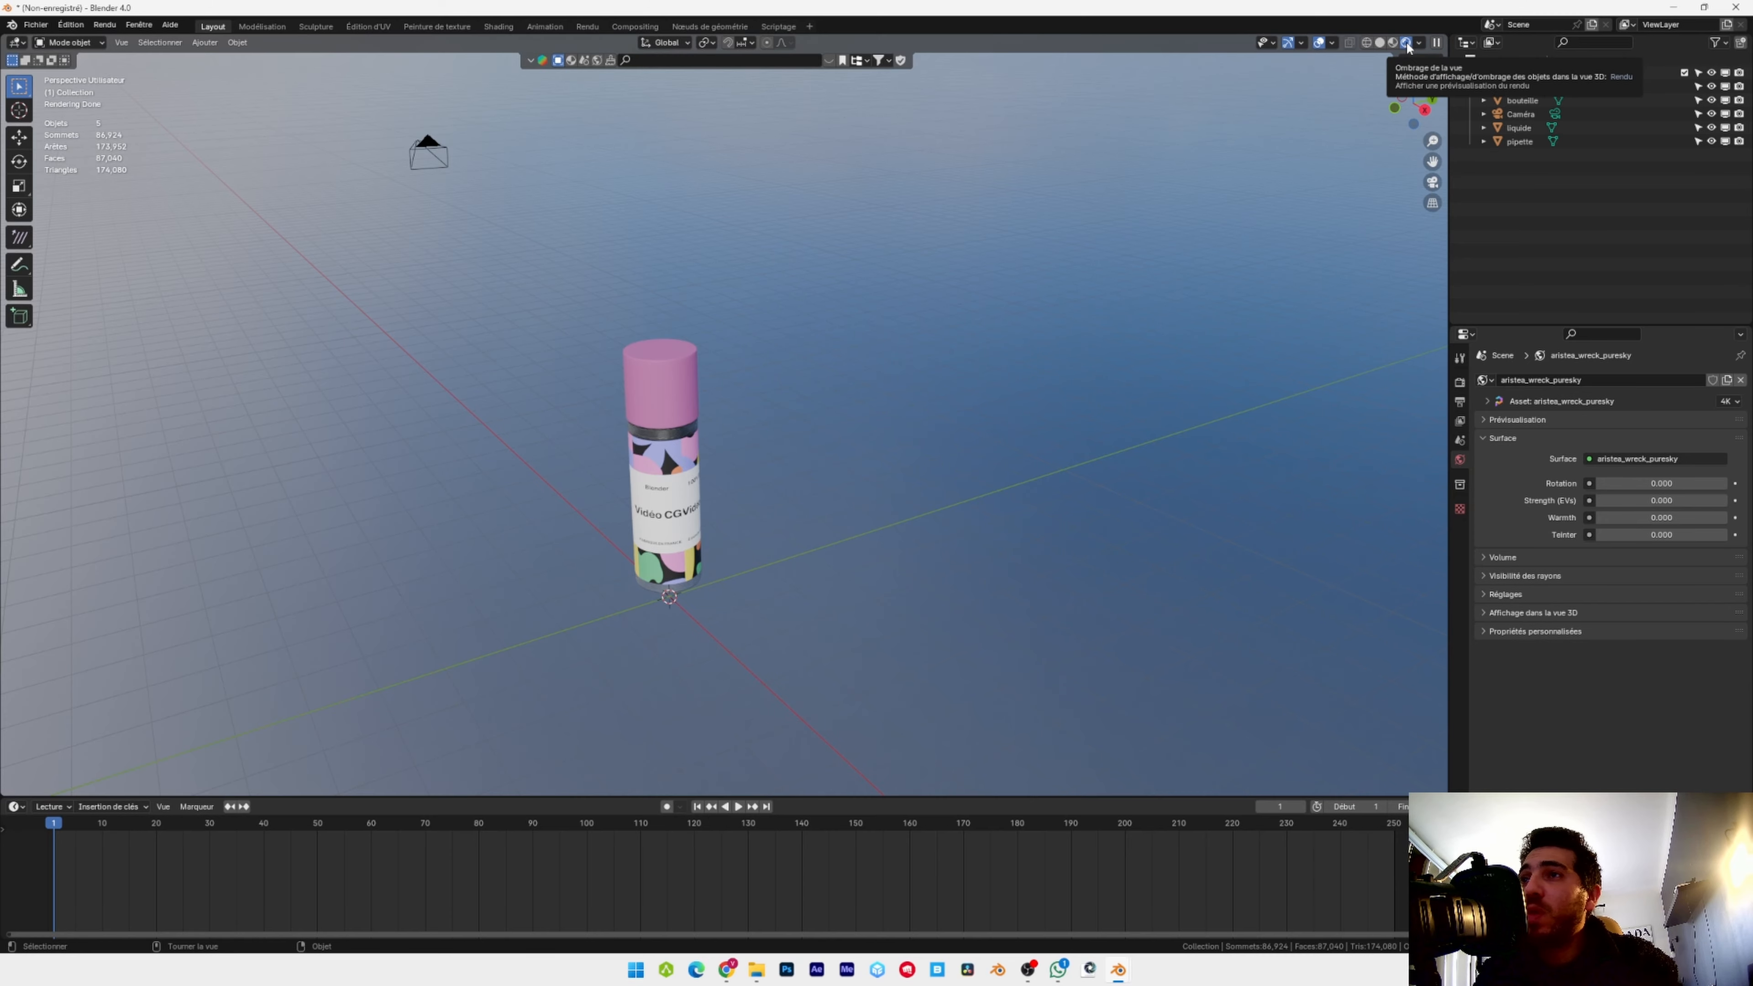
Paste the large reflective floor plane into the scene and move it beneath the bottle
{"action": "scroll", "coordinate": [835, 496], "scroll_direction": "down", "scroll_amount": 2}
{"action": "key", "text": "ctrl+v"}
{"action": "scroll", "coordinate": [803, 437], "scroll_direction": "down", "scroll_amount": 4}
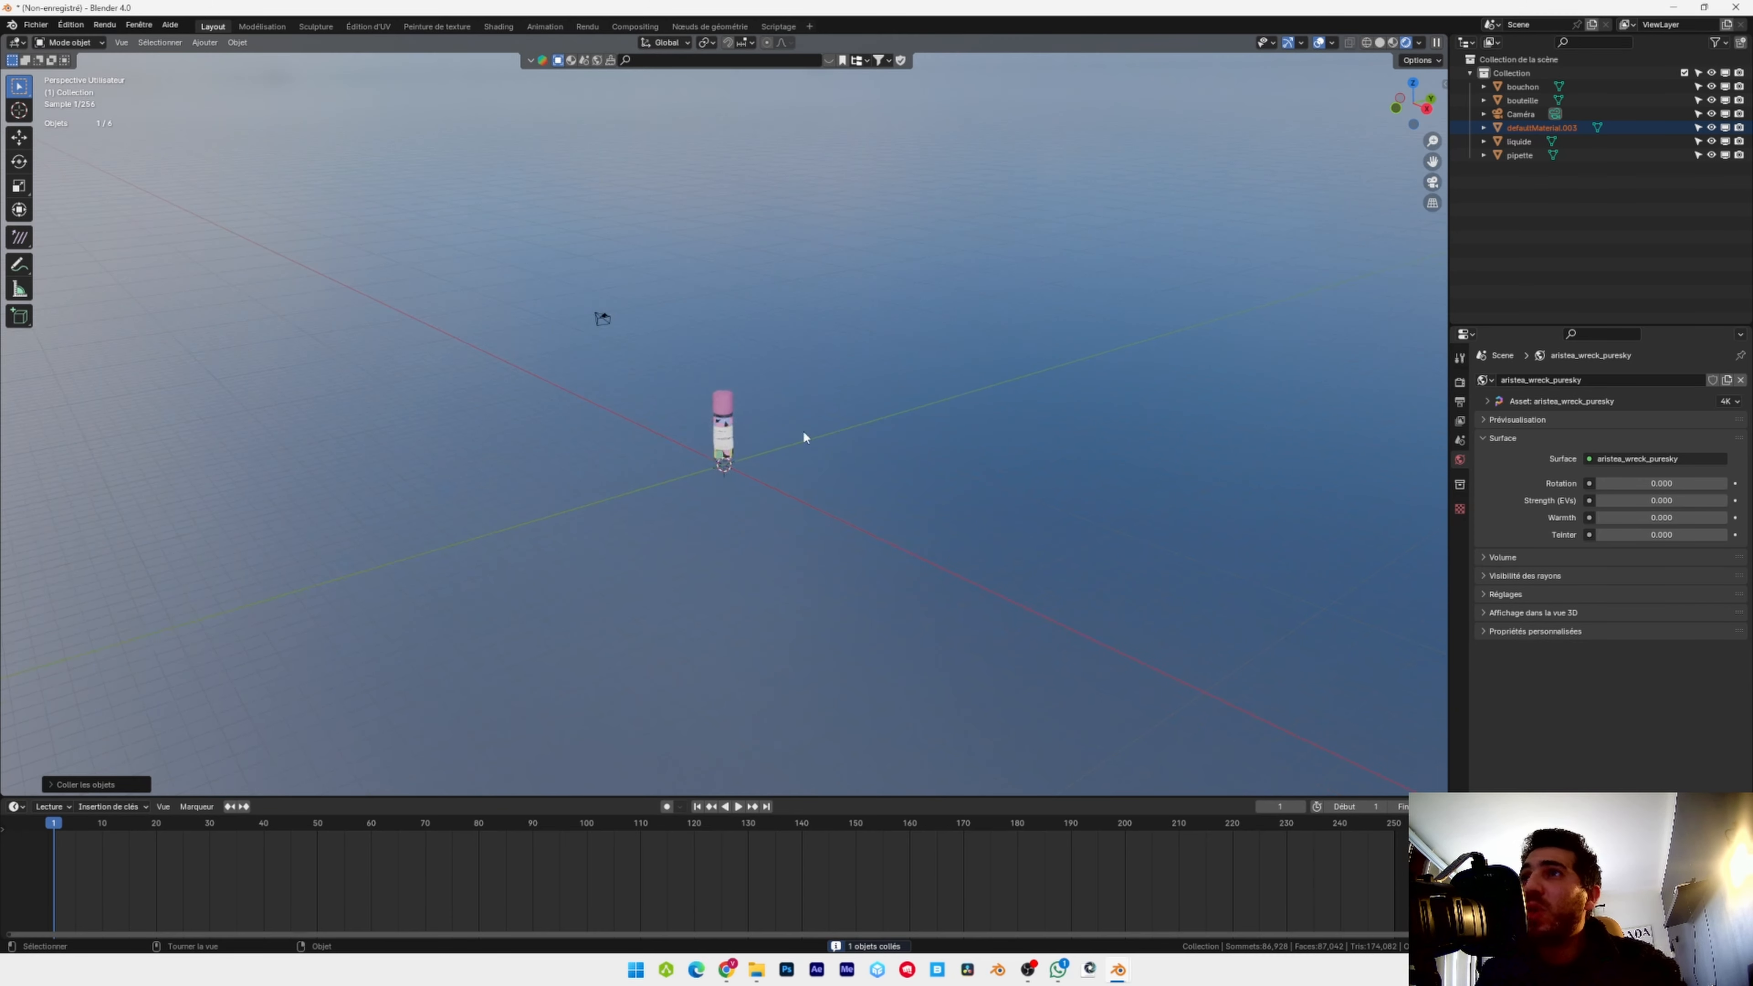
{"action": "middle_click_drag", "start_coordinate": [723, 448], "coordinate": [556, 367]}
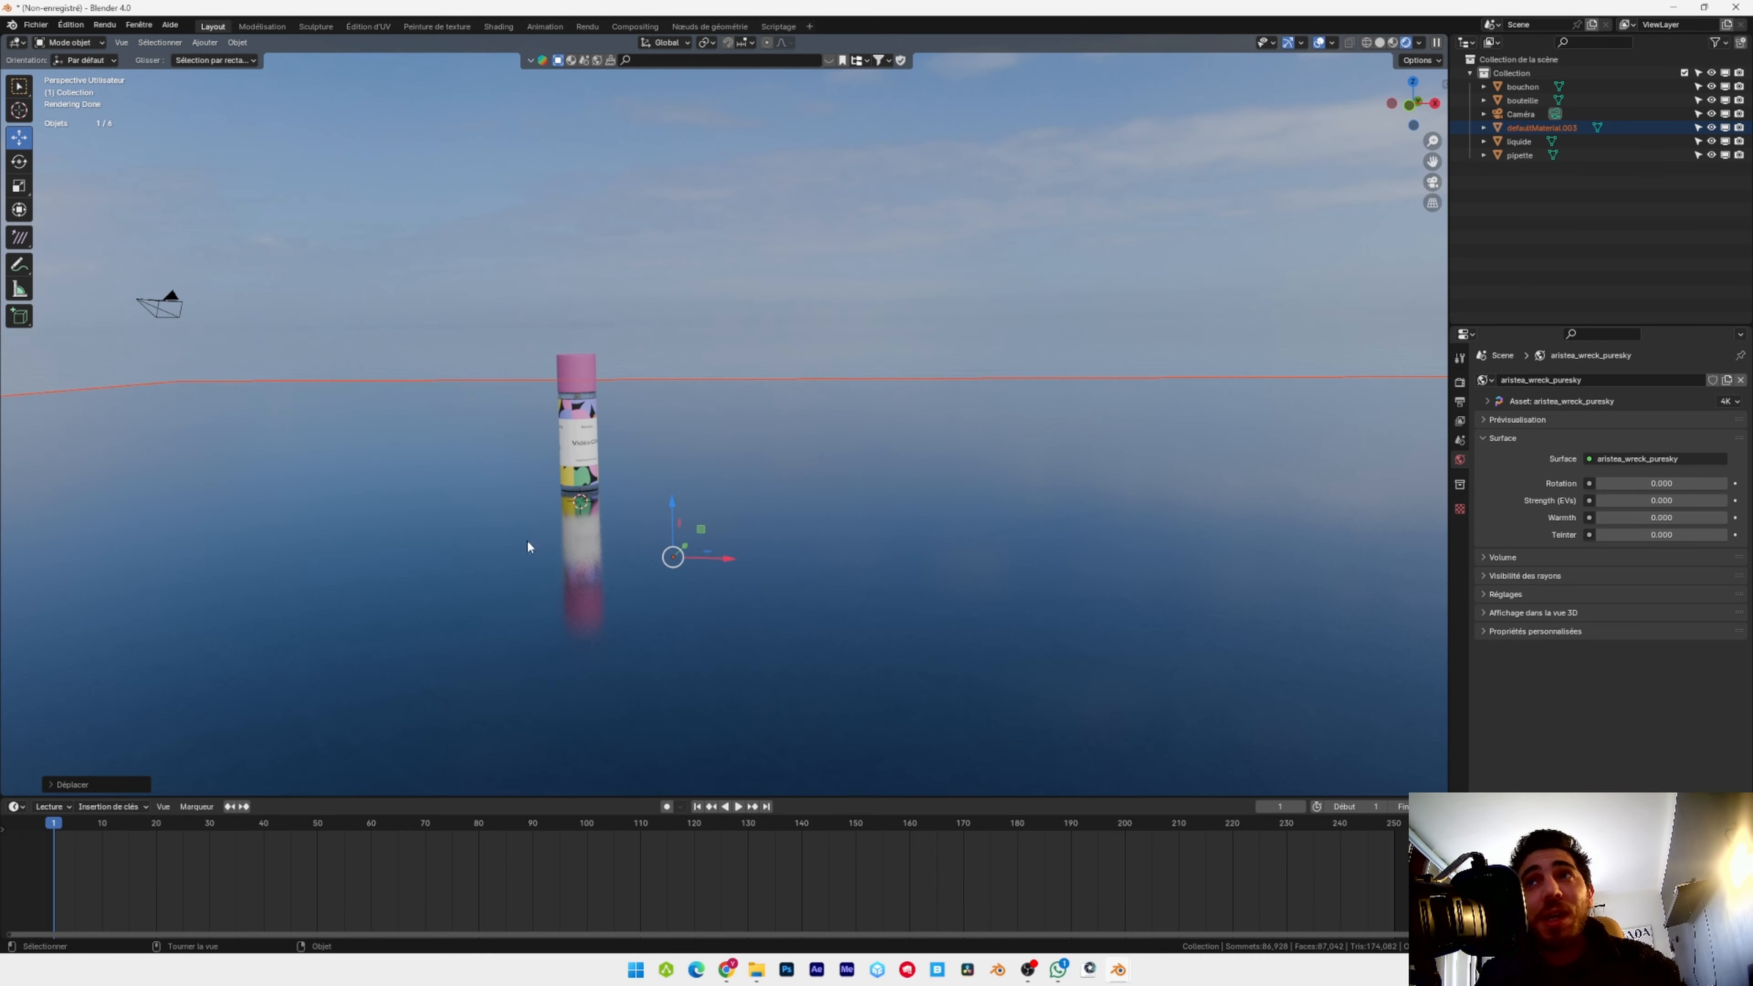
{"action": "mouse_move", "coordinate": [742, 477]}
{"action": "middle_mouse_down"}
{"action": "mouse_move", "coordinate": [704, 486]}
{"action": "mouse_move", "coordinate": [741, 491]}
{"action": "middle_mouse_up"}
{"action": "scroll", "coordinate": [742, 491], "scroll_direction": "up", "scroll_amount": 4}
{"action": "middle_click_drag", "start_coordinate": [741, 491], "coordinate": [805, 499], "text": "shift"}
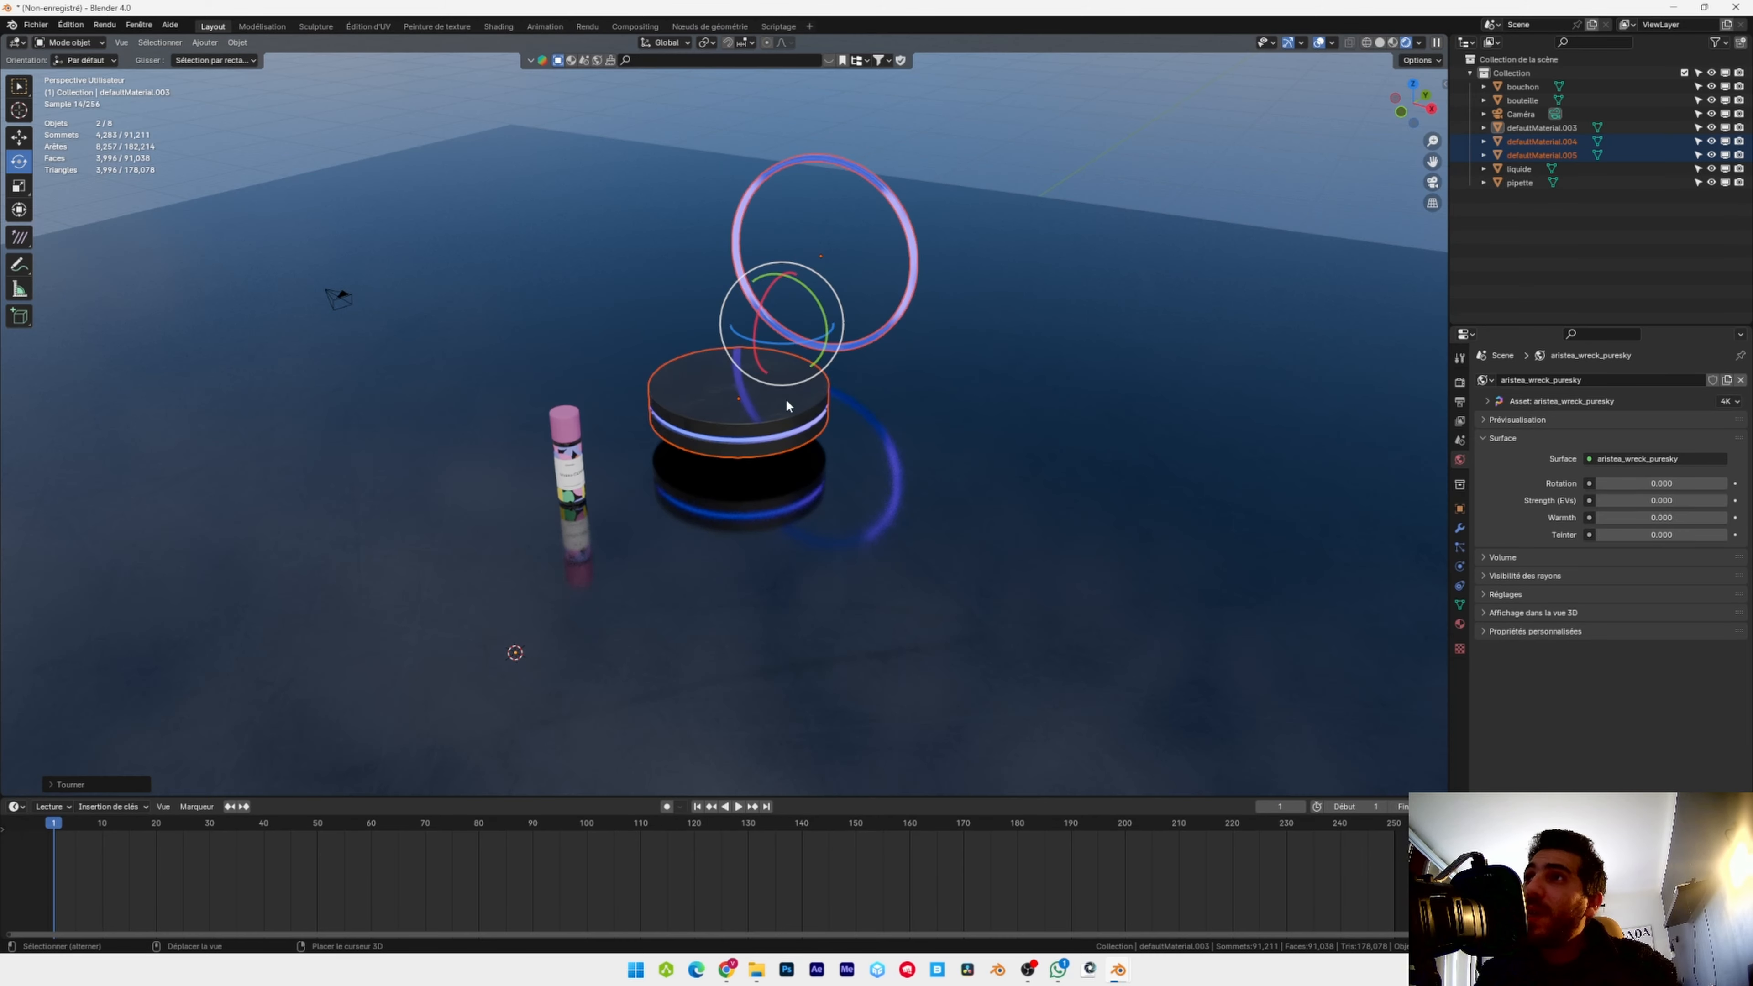
Lower the round podium and its light ring about 1.1 m along Z toward the floor
{"action": "scroll", "coordinate": [791, 452], "scroll_direction": "up", "scroll_amount": 2}
{"action": "middle_click_drag", "start_coordinate": [782, 419], "coordinate": [740, 412]}
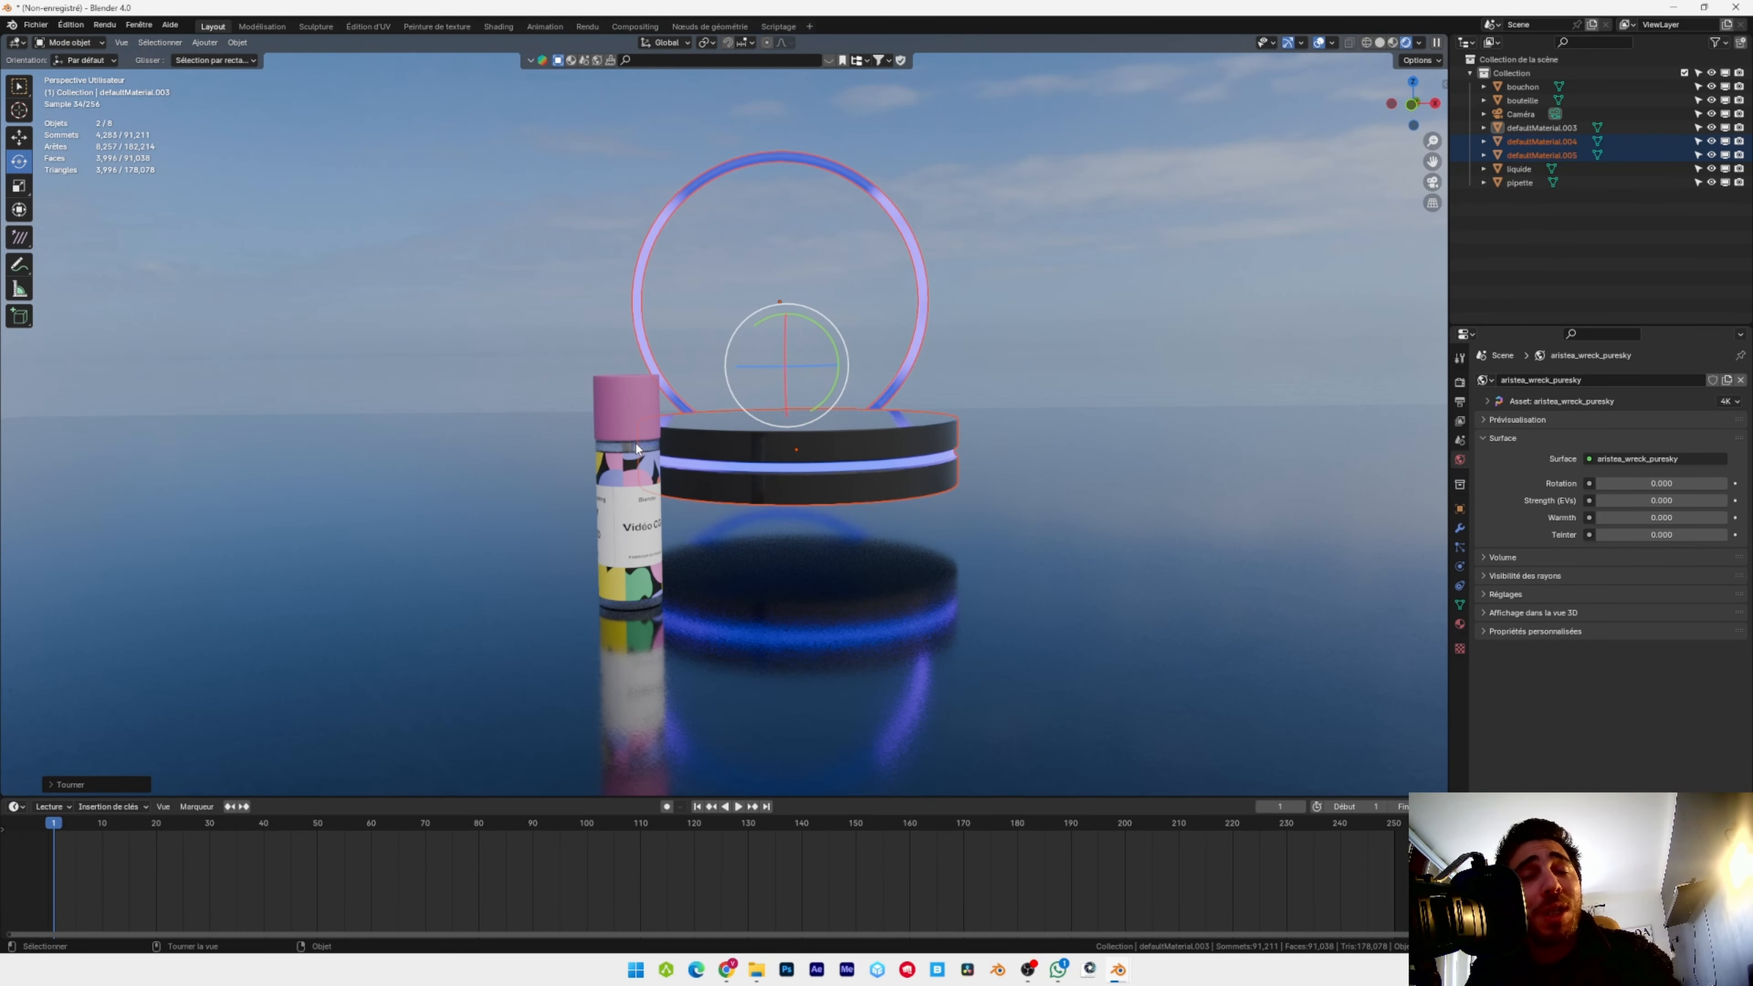
{"action": "key", "text": "g"}
{"action": "key", "text": "z"}
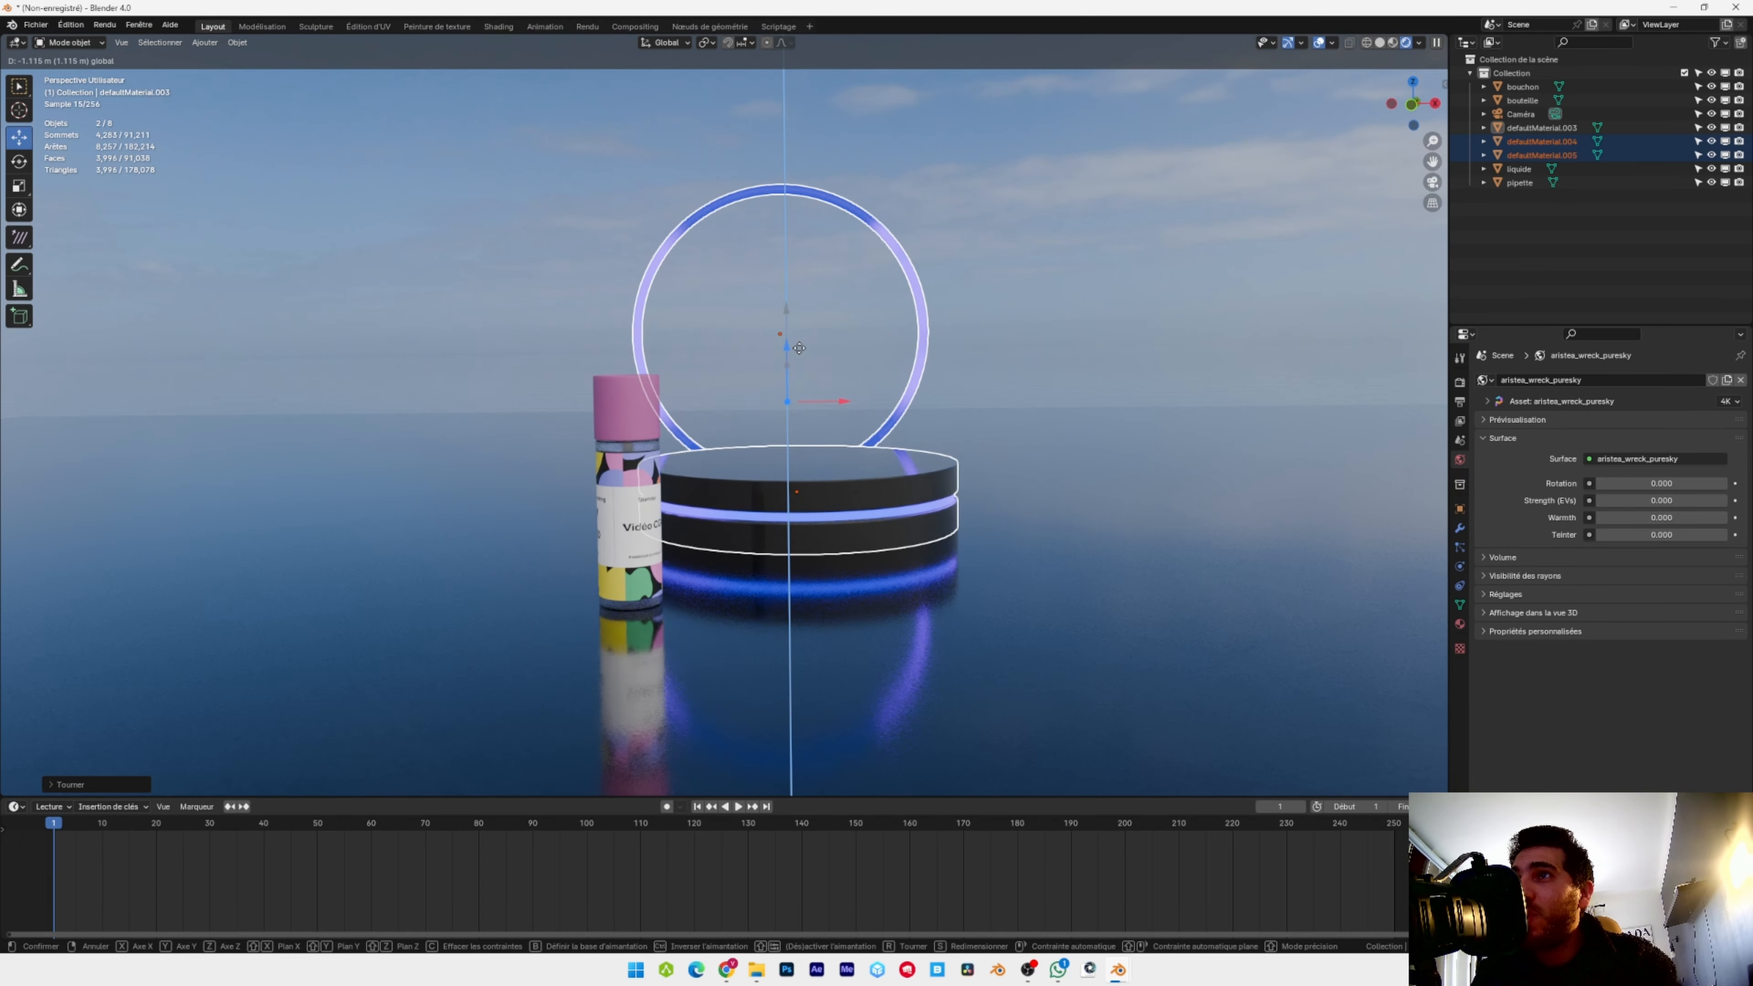
{"action": "left_click", "coordinate": [800, 347]}
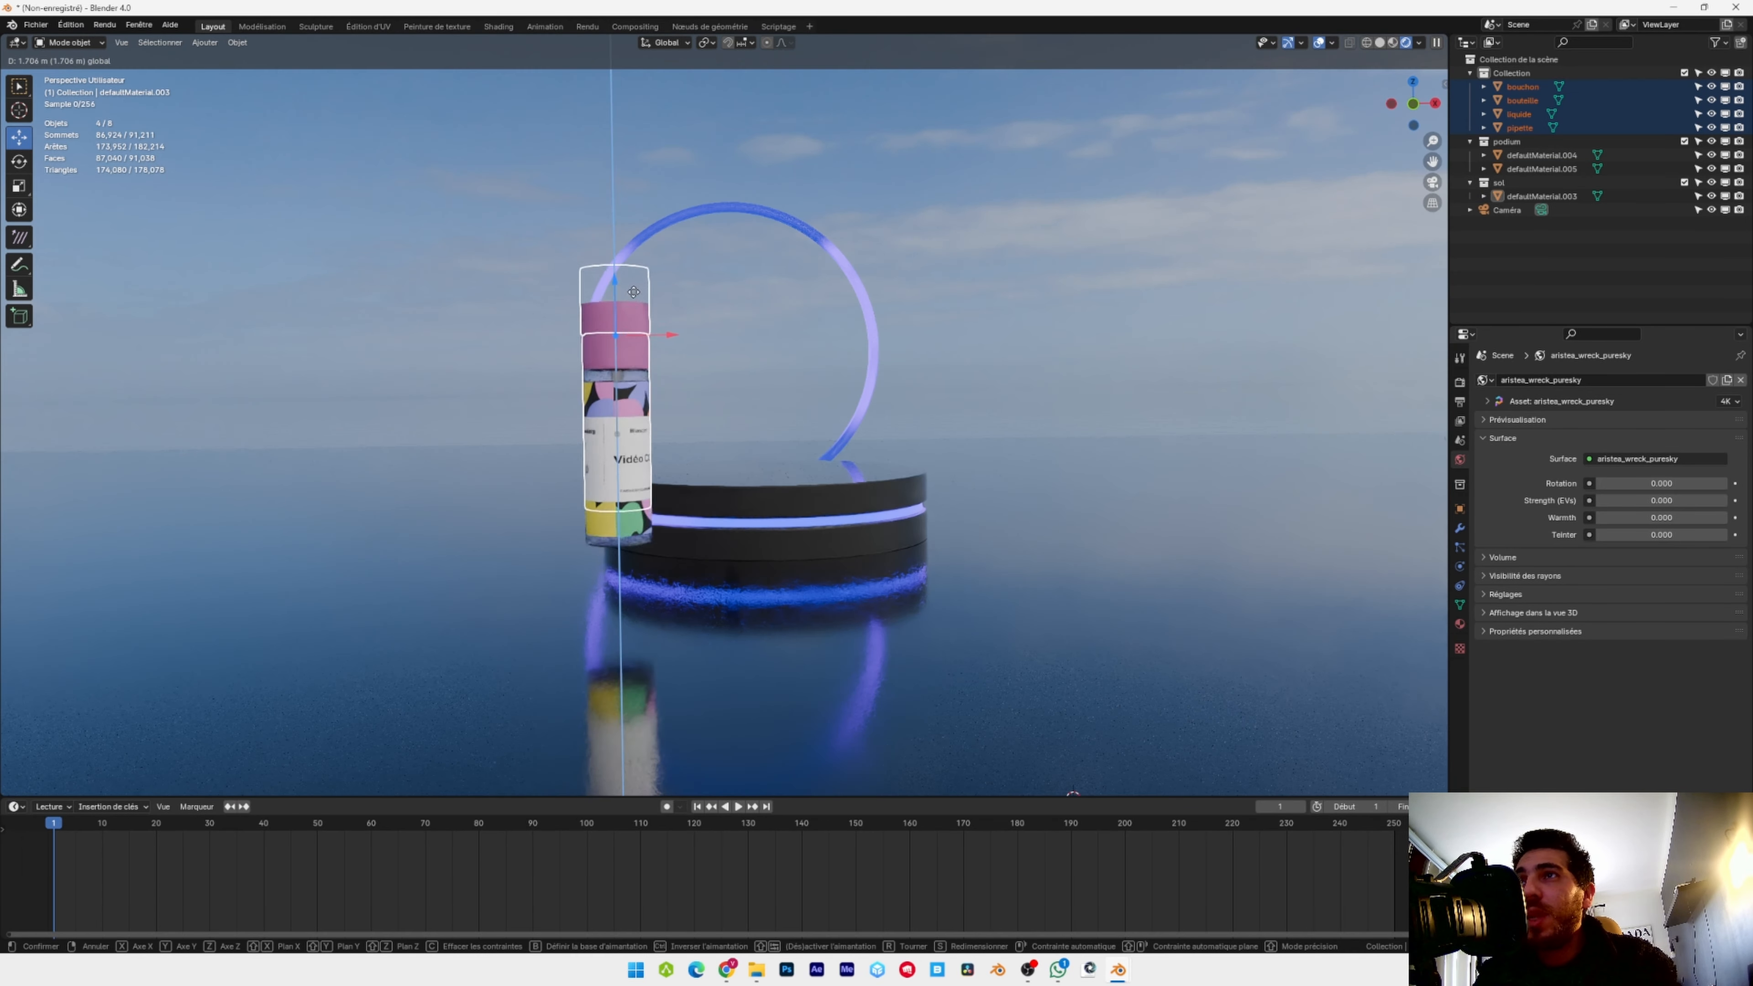
Raise the bottle parts about 1.7 m along Z and move them onto the top of the podium
{"action": "left_click", "coordinate": [633, 291]}
{"action": "key", "text": "g"}
{"action": "left_click", "coordinate": [849, 467]}
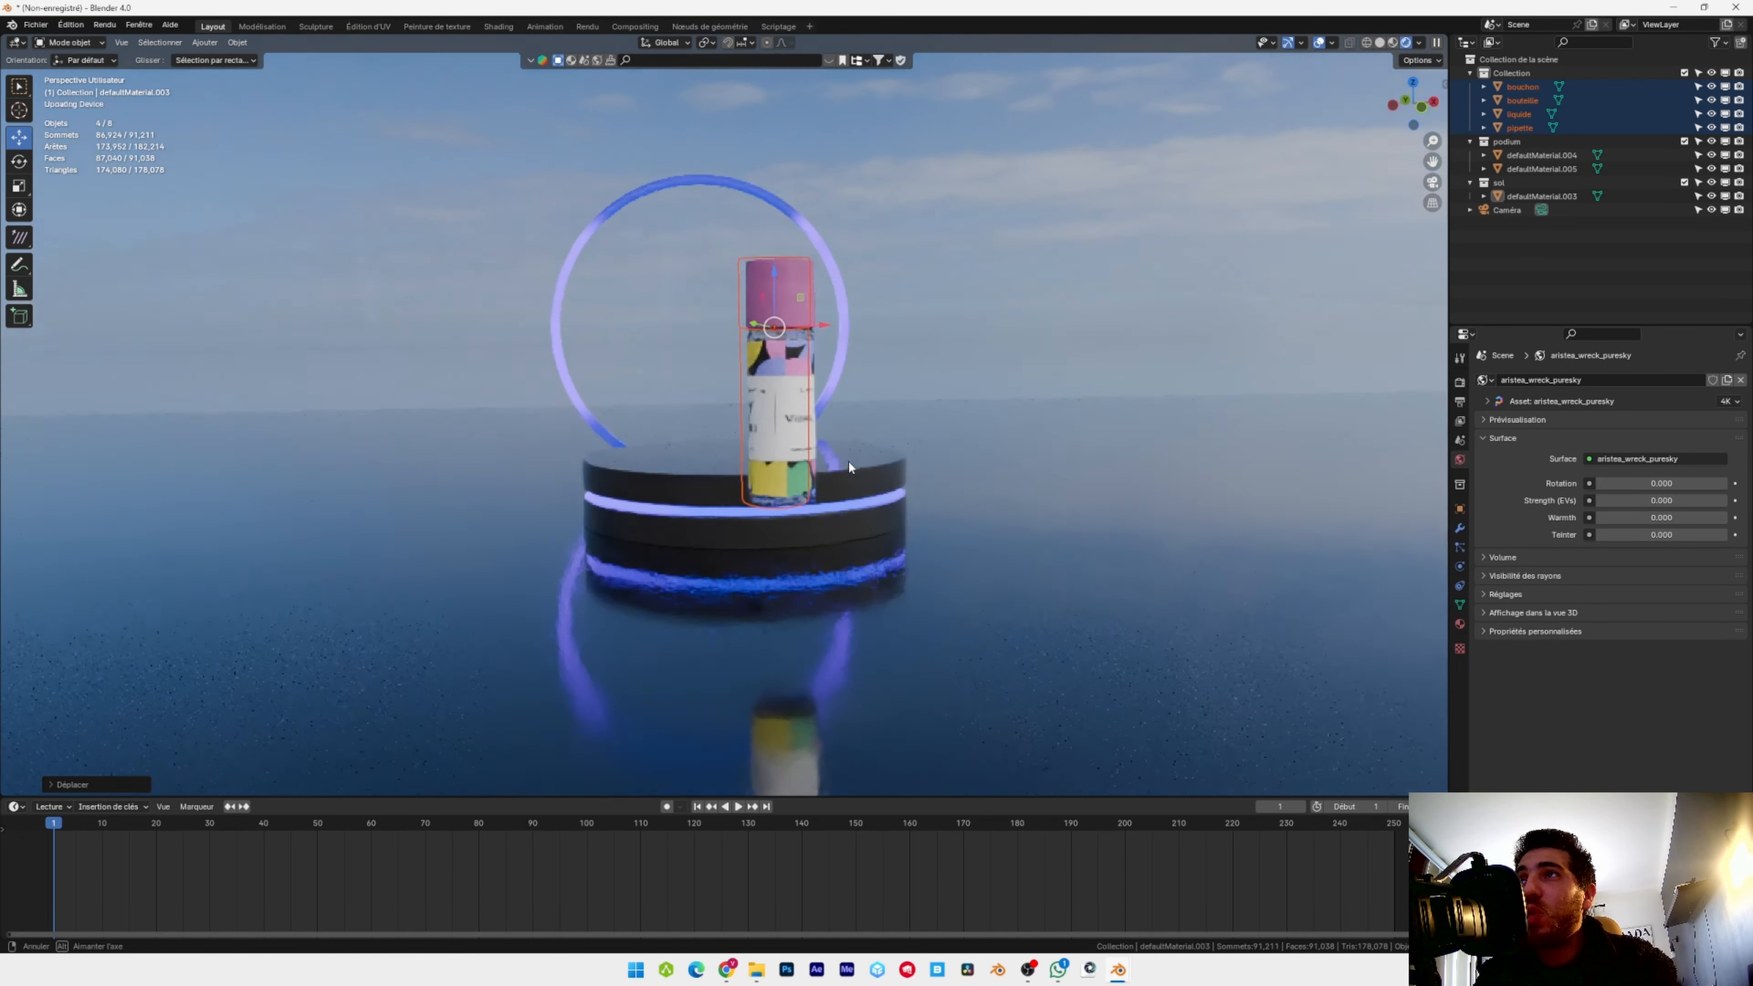
Add a new camera to the scene and raise it above the floor near the podium
{"action": "middle_click_drag", "start_coordinate": [848, 461], "coordinate": [818, 399]}
{"action": "scroll", "coordinate": [818, 399], "scroll_direction": "down", "scroll_amount": 3}
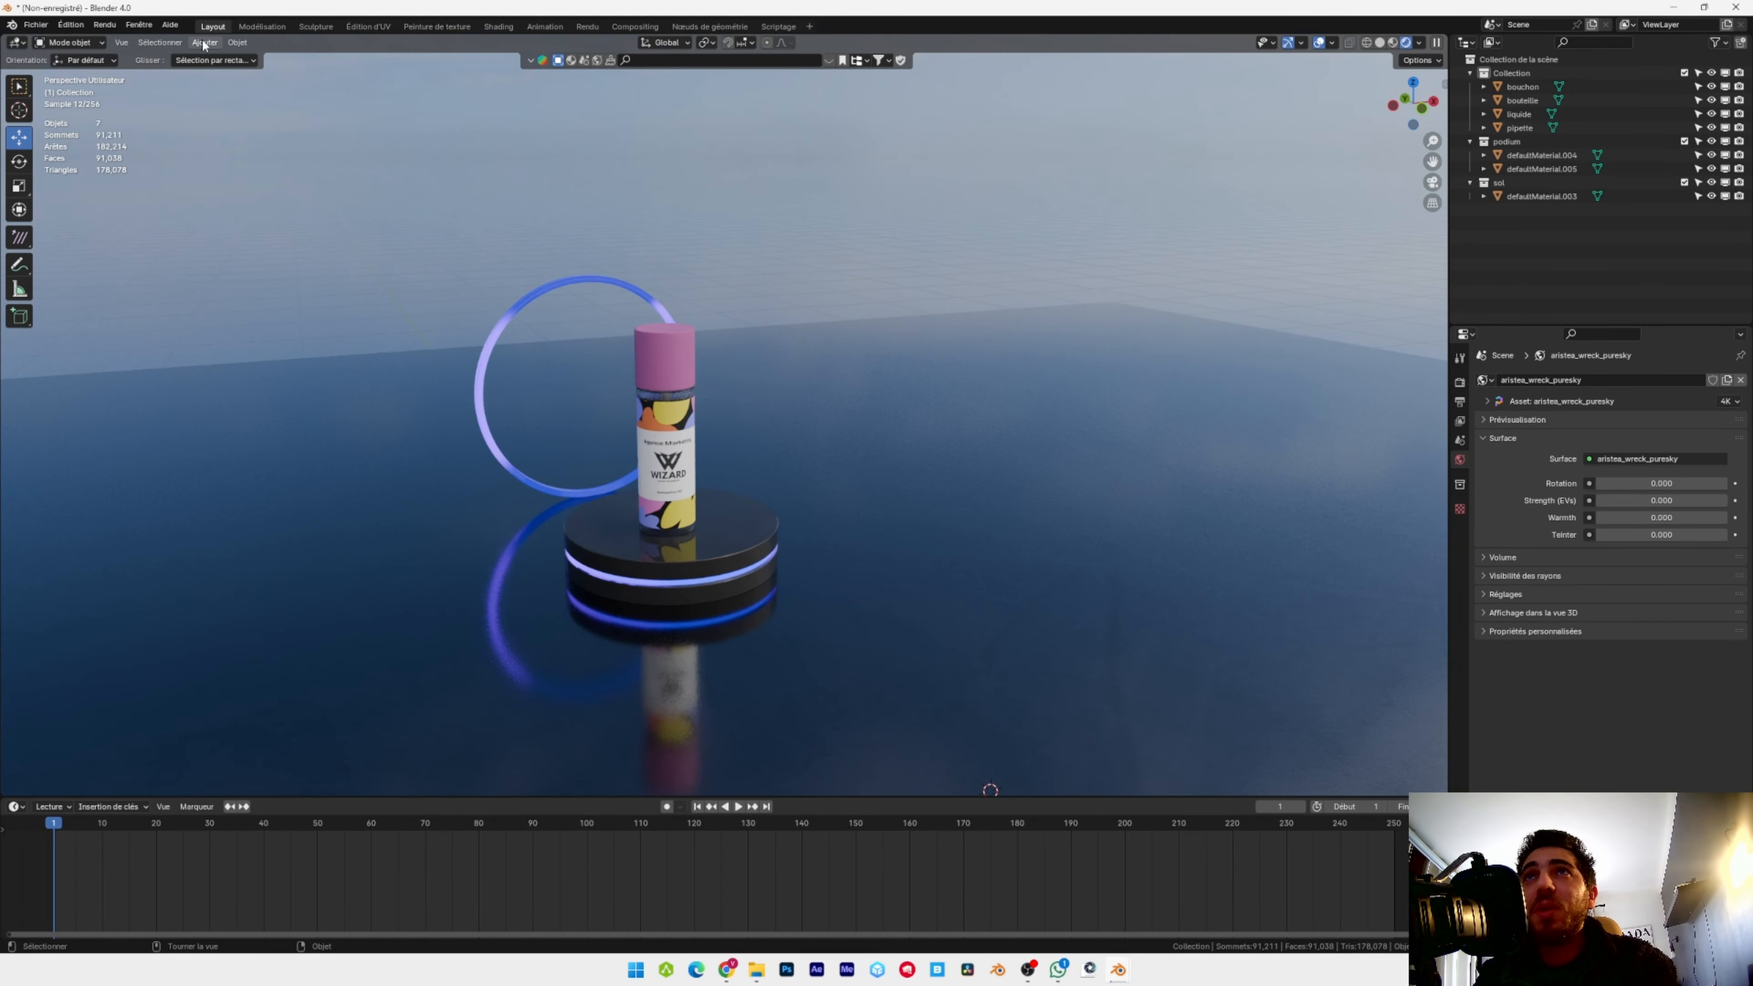
{"action": "left_click", "coordinate": [203, 41]}
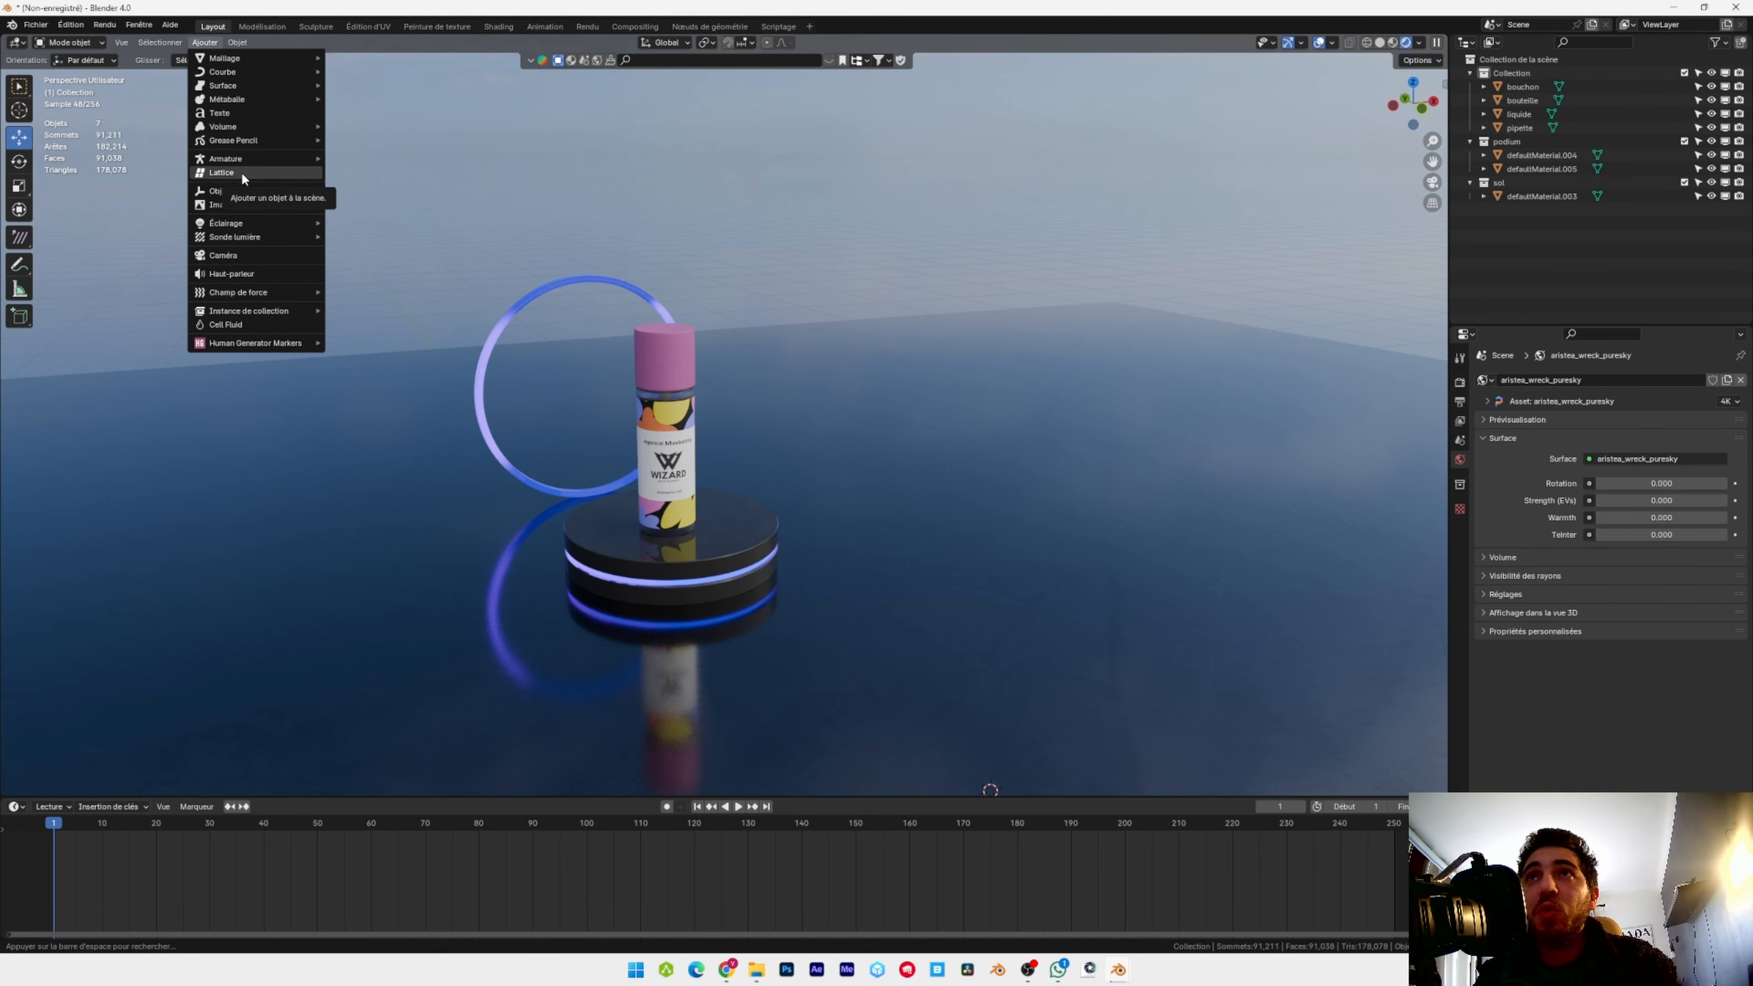
{"action": "left_click", "coordinate": [246, 255]}
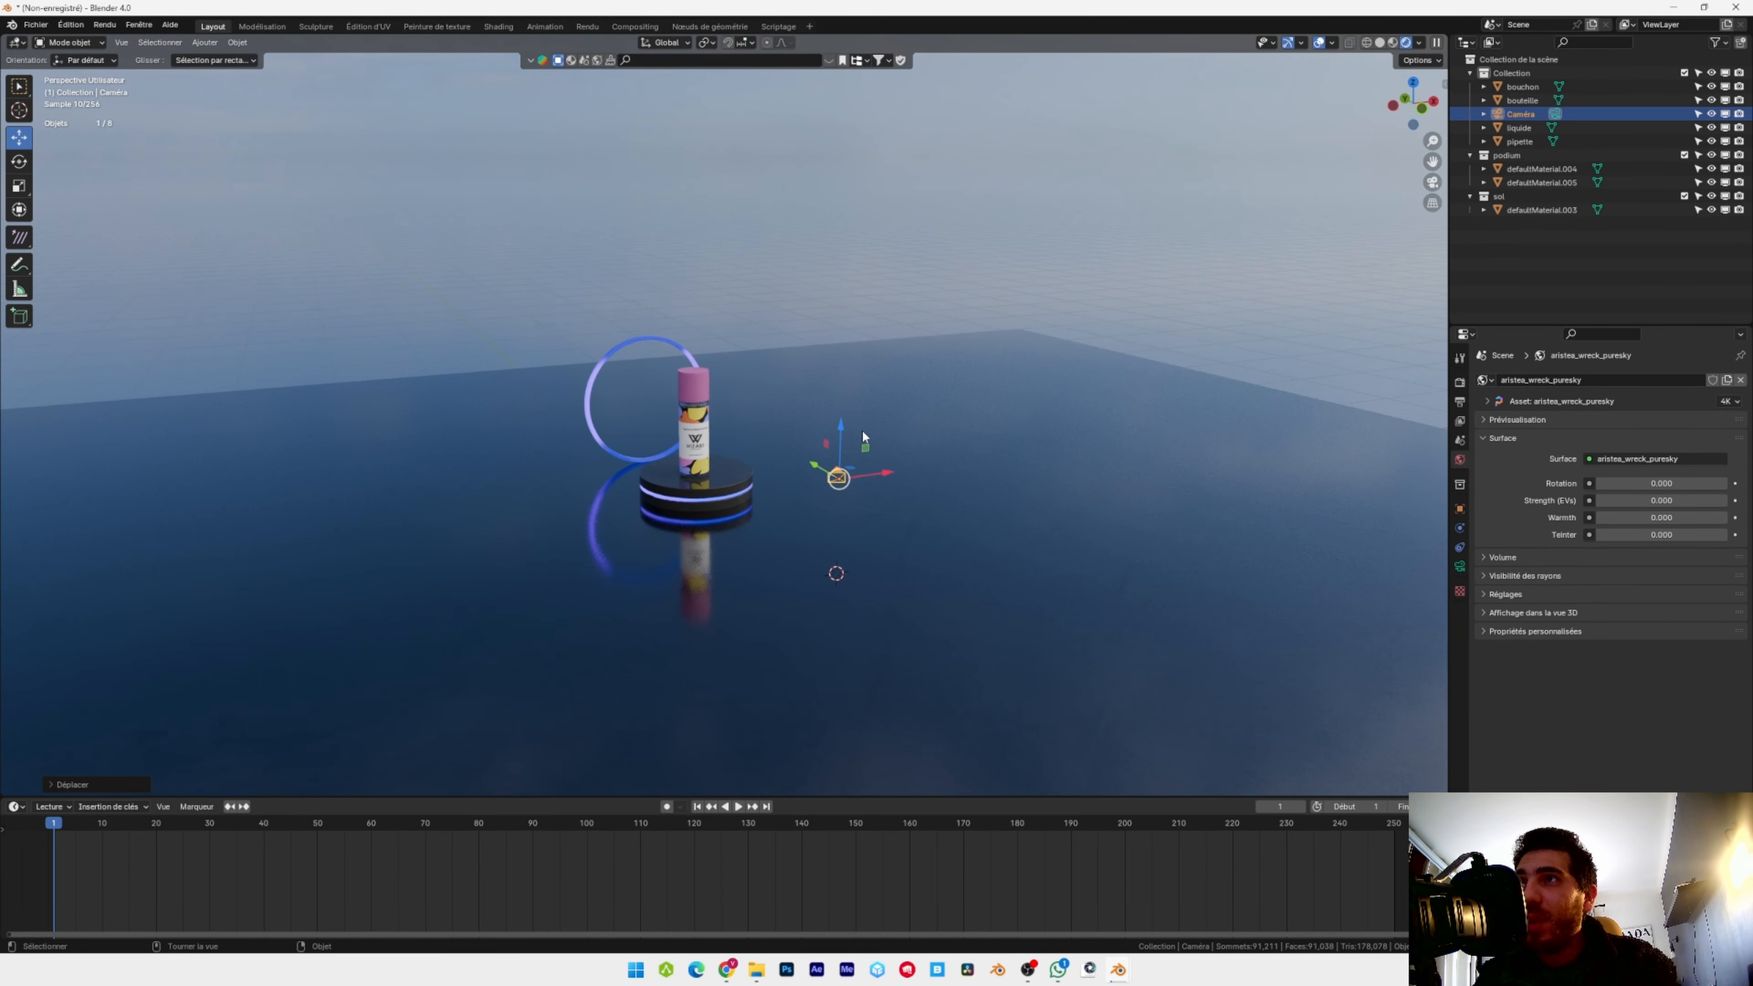
{"action": "scroll", "coordinate": [916, 512], "scroll_direction": "up", "scroll_amount": 3}
{"action": "middle_click_drag", "start_coordinate": [916, 512], "coordinate": [1389, 432]}
Look through the camera and set the output resolution to 1080 by 1920 px for a vertical format
{"action": "left_click", "coordinate": [1461, 402]}
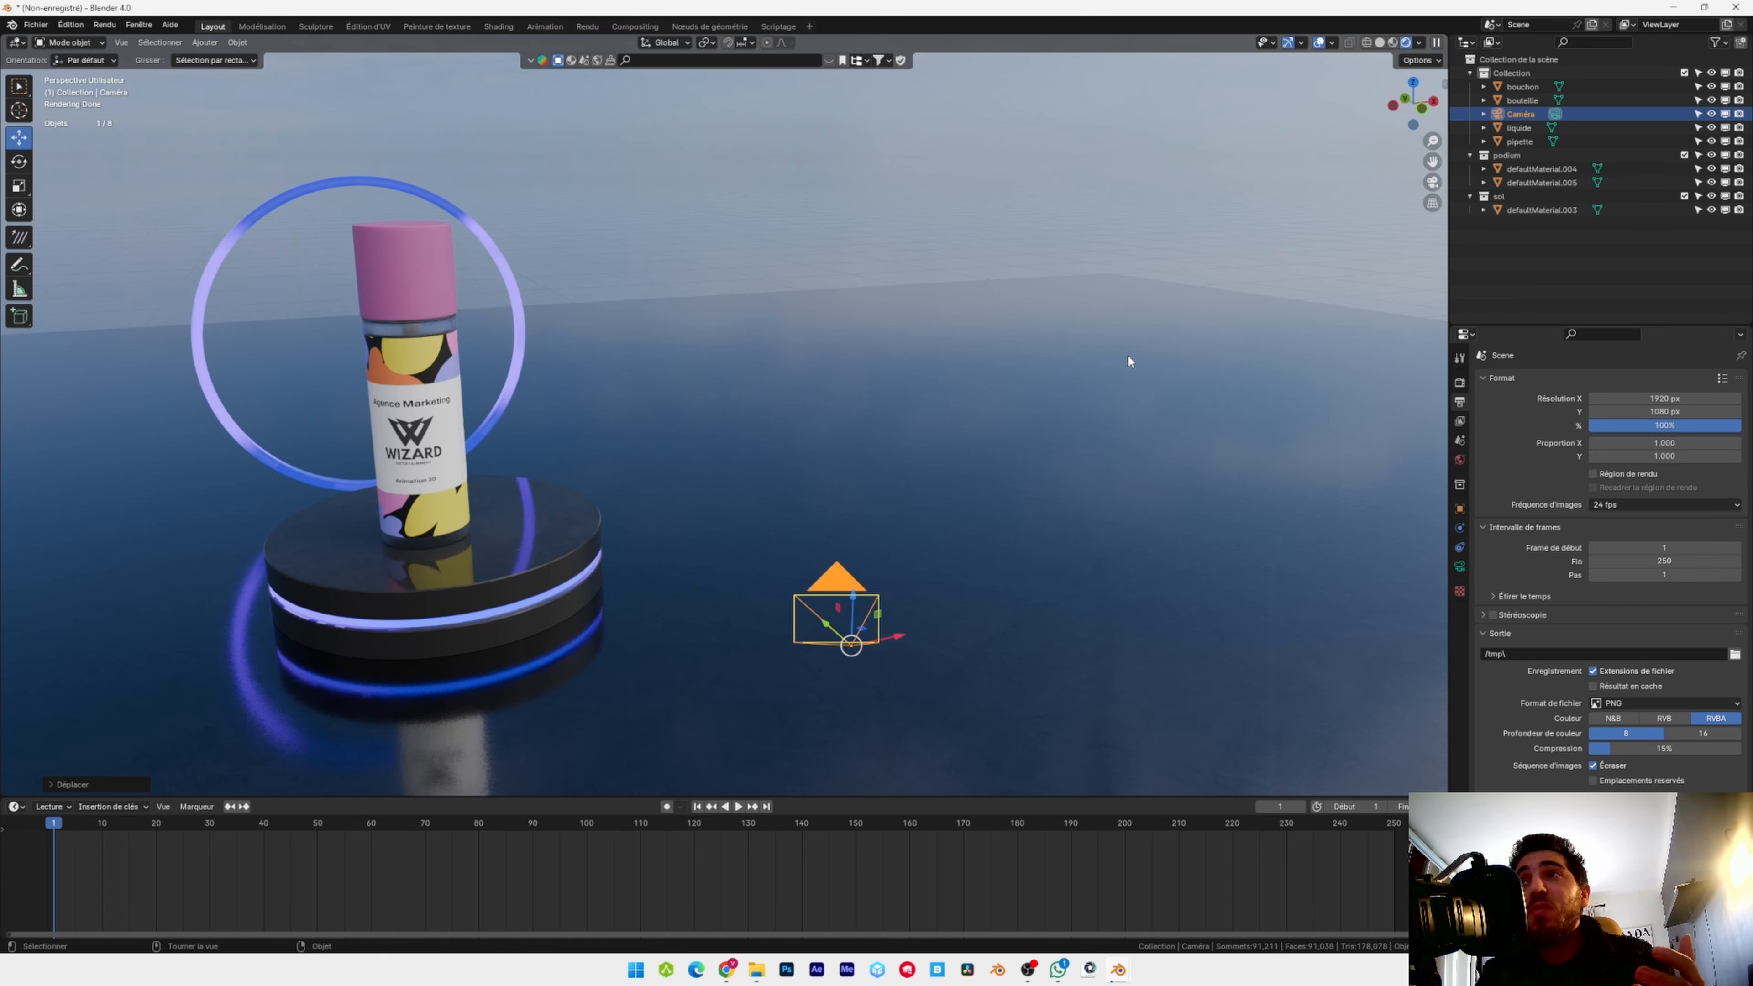
{"action": "key", "text": "KP_0"}
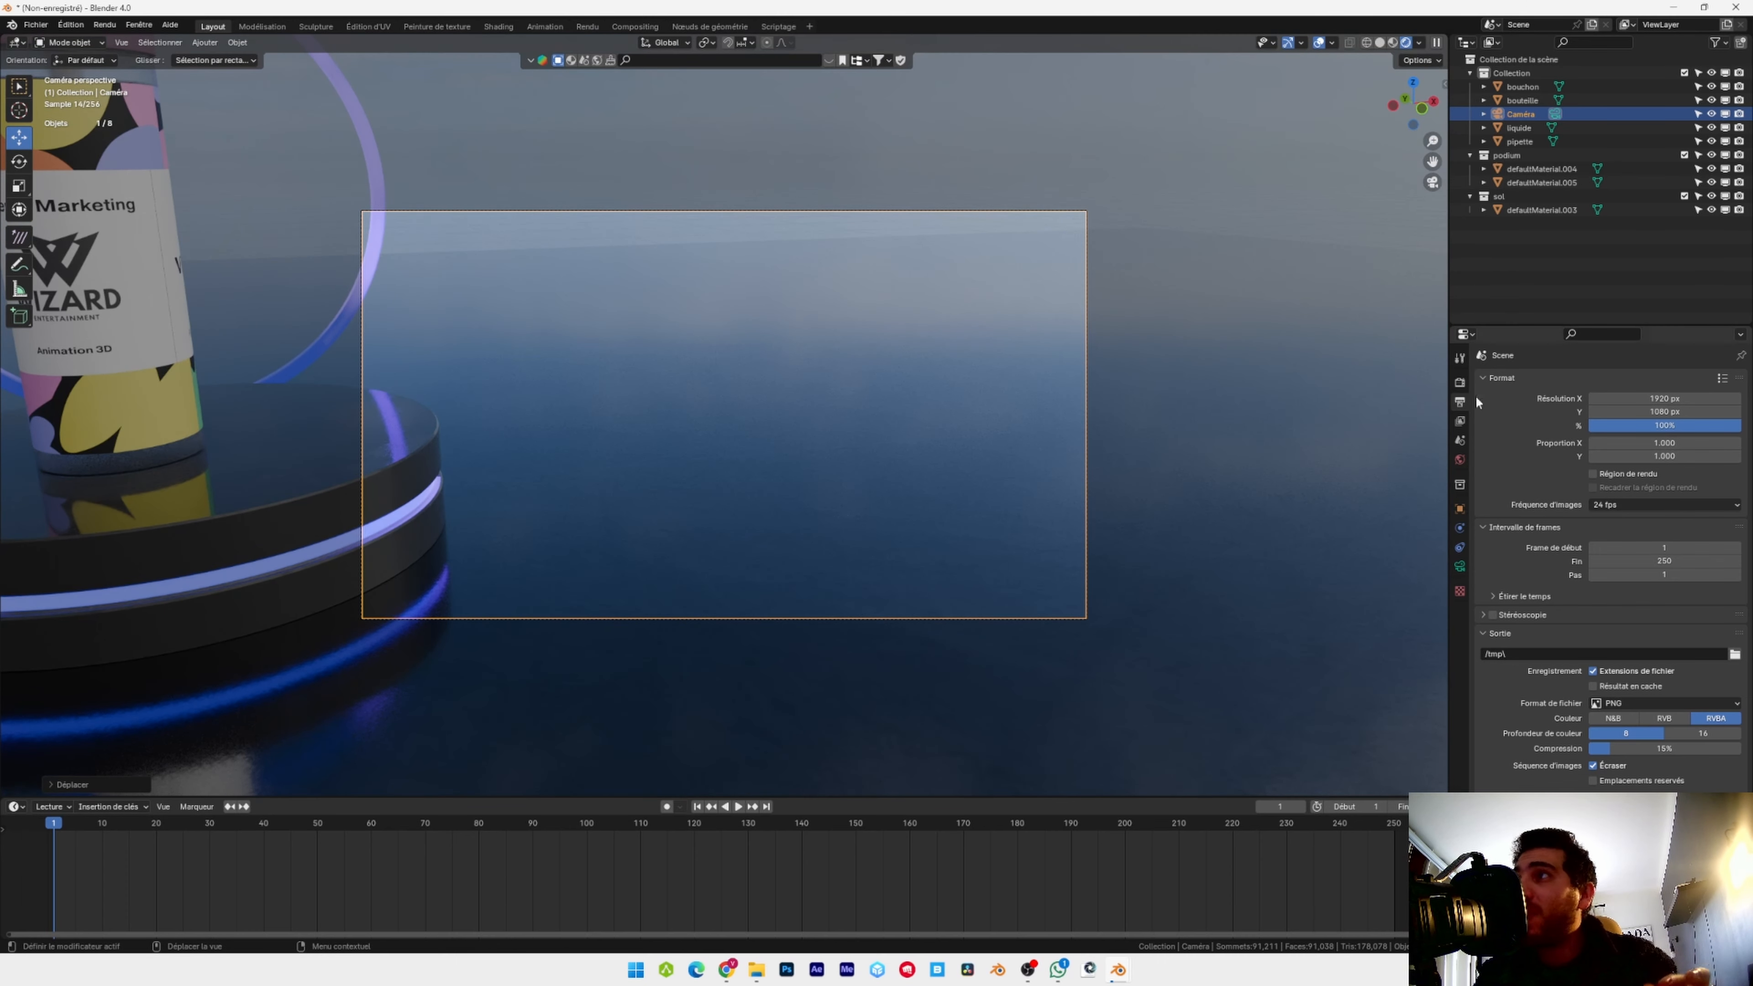
{"action": "left_click", "coordinate": [1644, 397]}
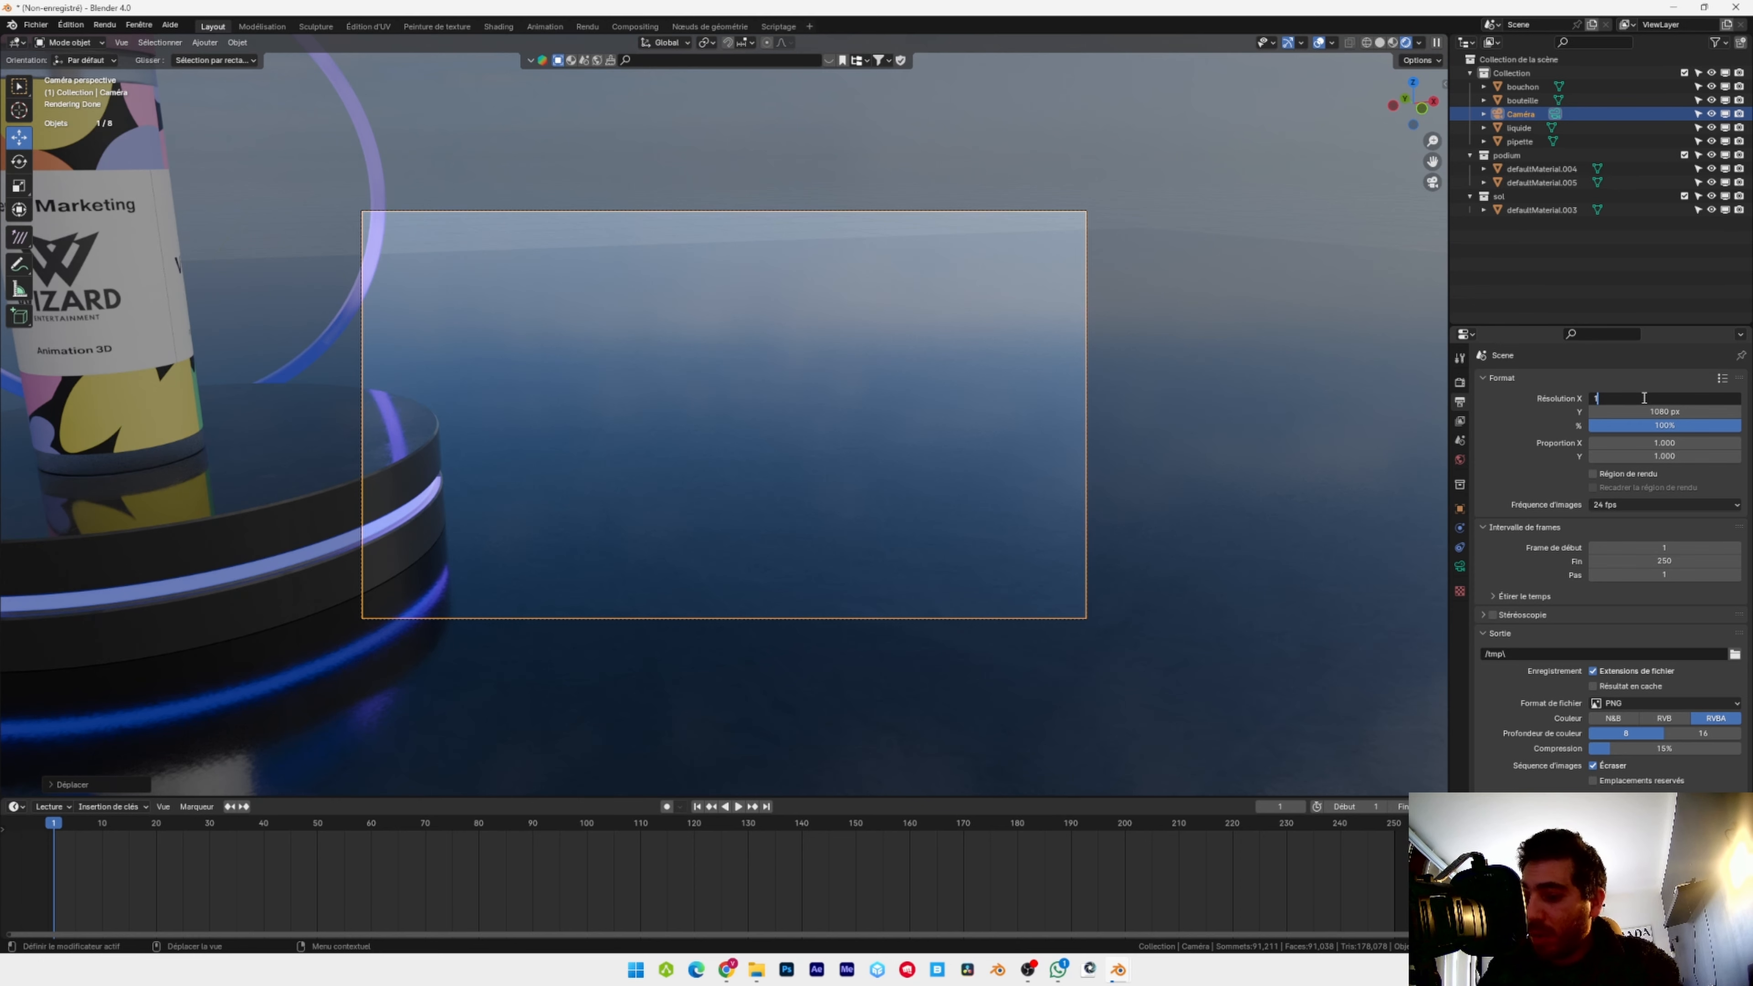
{"action": "type", "text": "1080"}
{"action": "left_click", "coordinate": [1641, 411]}
{"action": "type", "text": "1920"}
{"action": "key", "text": "Return"}
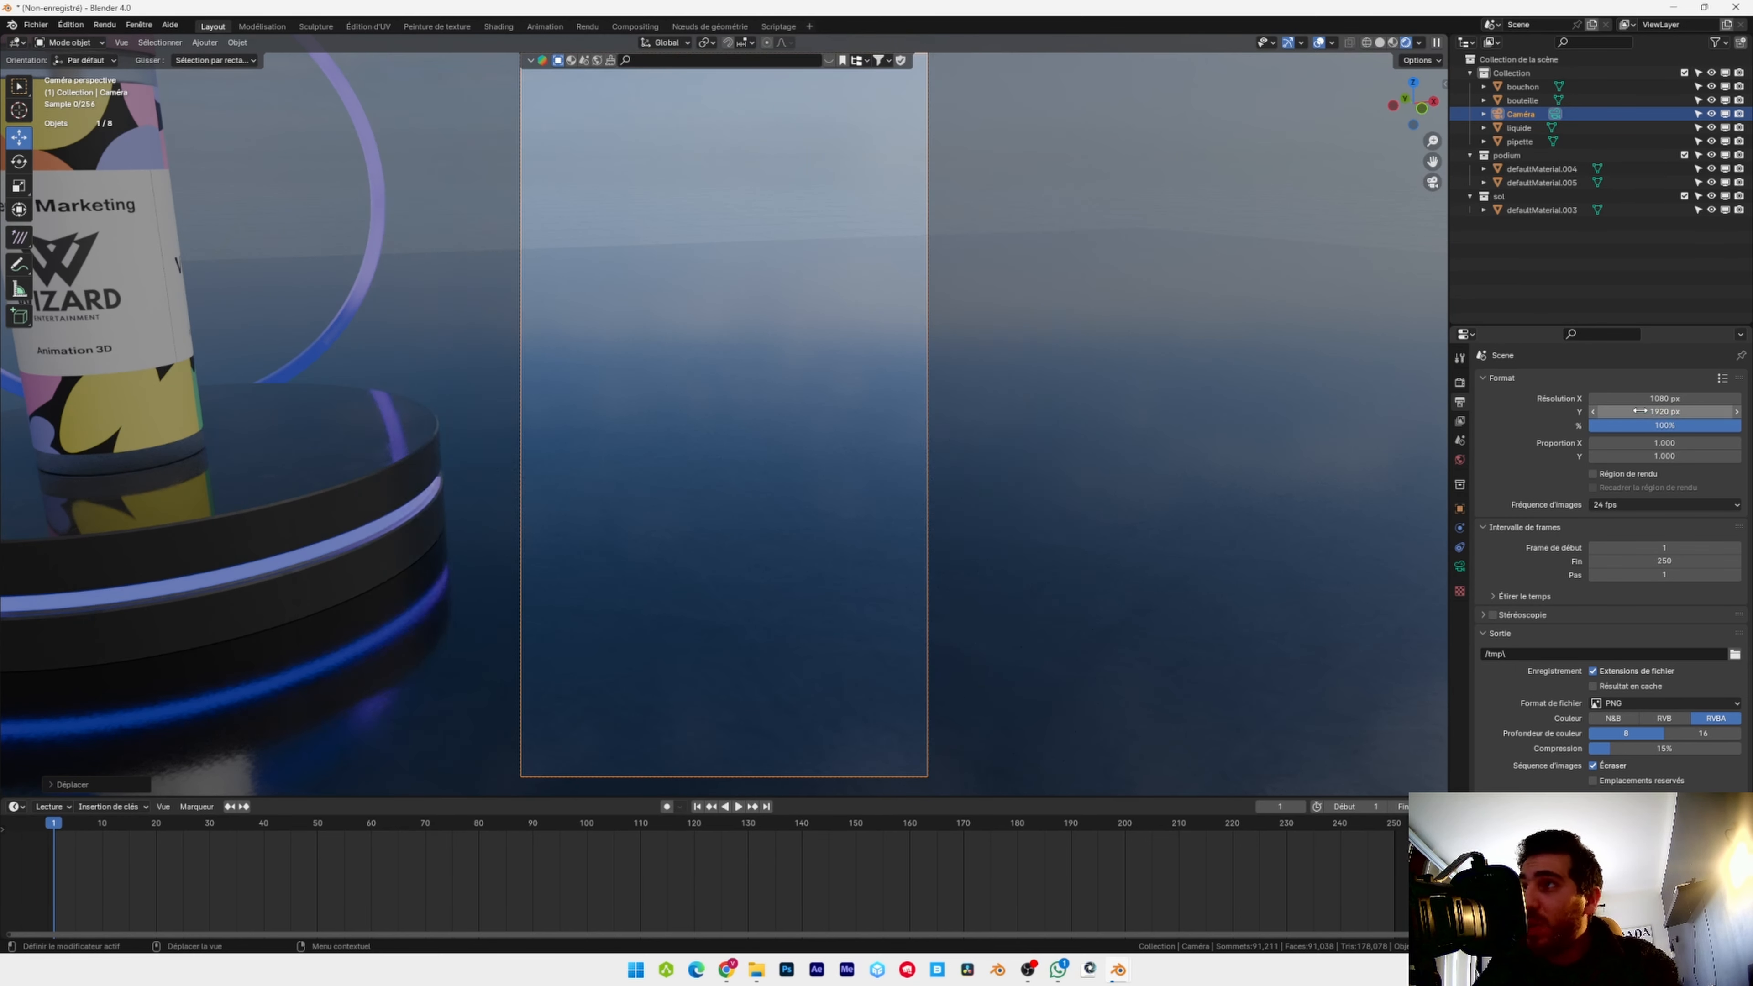
Set the output resolution to 1920 by 1080 px for a horizontal format
{"action": "scroll", "coordinate": [932, 414], "scroll_direction": "down", "scroll_amount": 1}
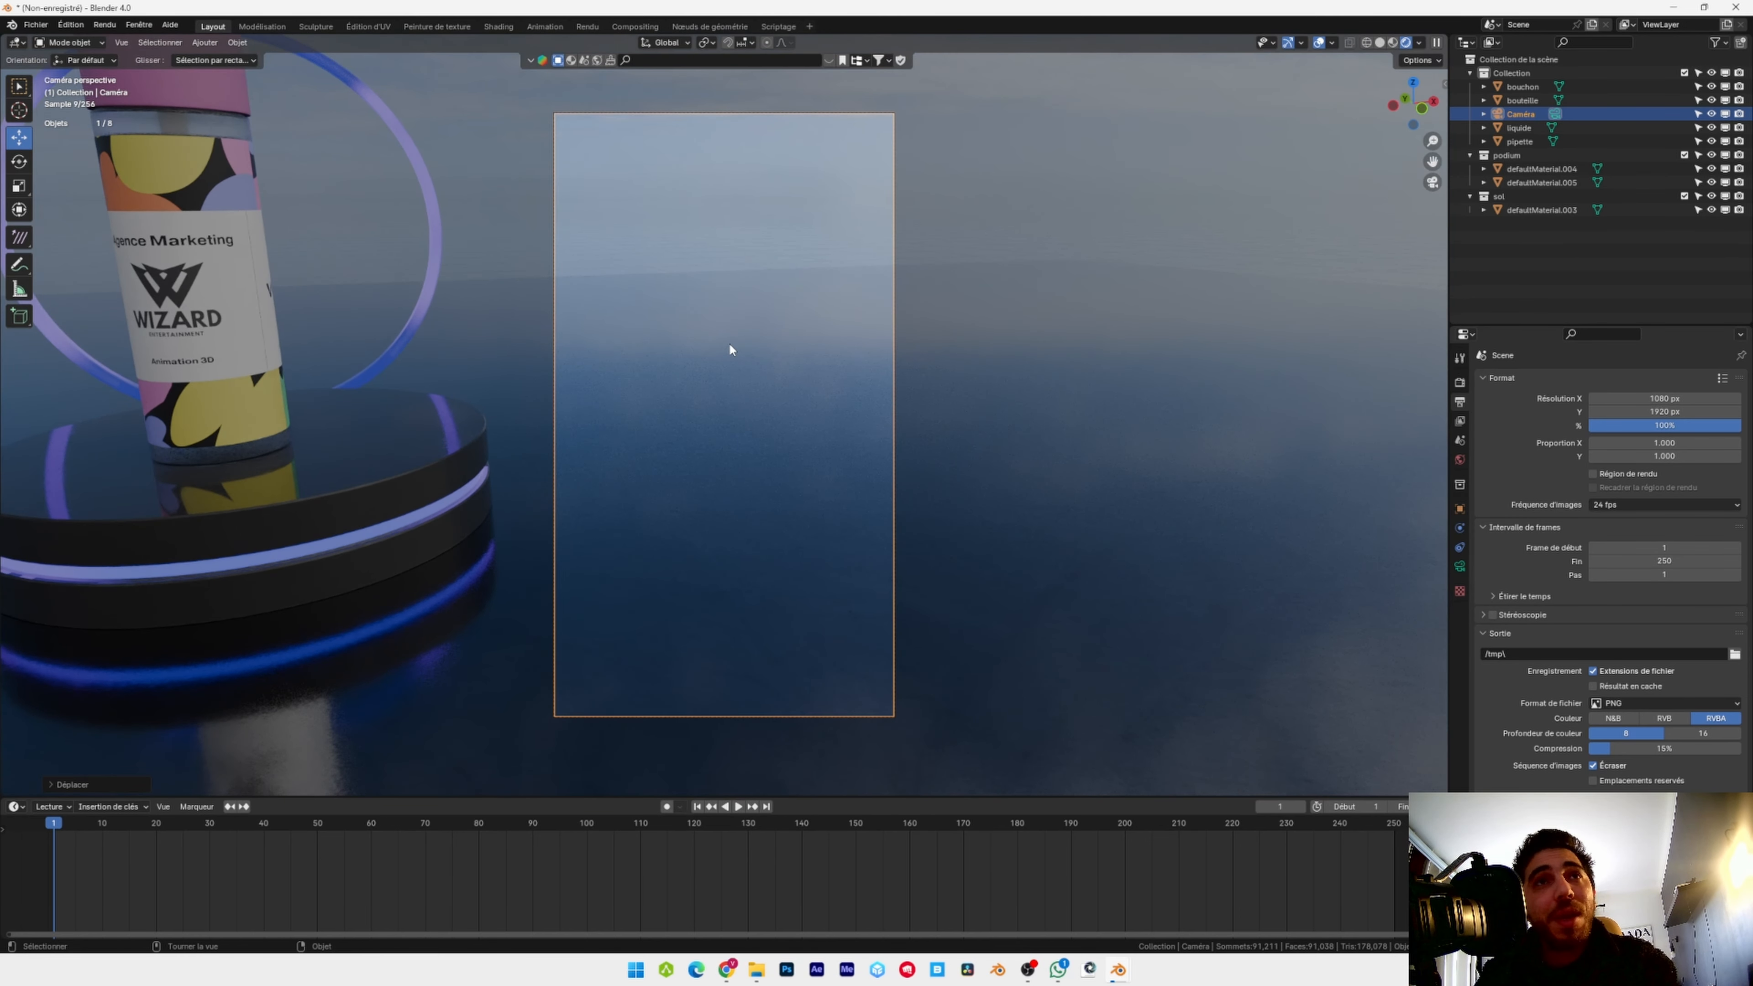
{"action": "left_click", "coordinate": [1685, 399]}
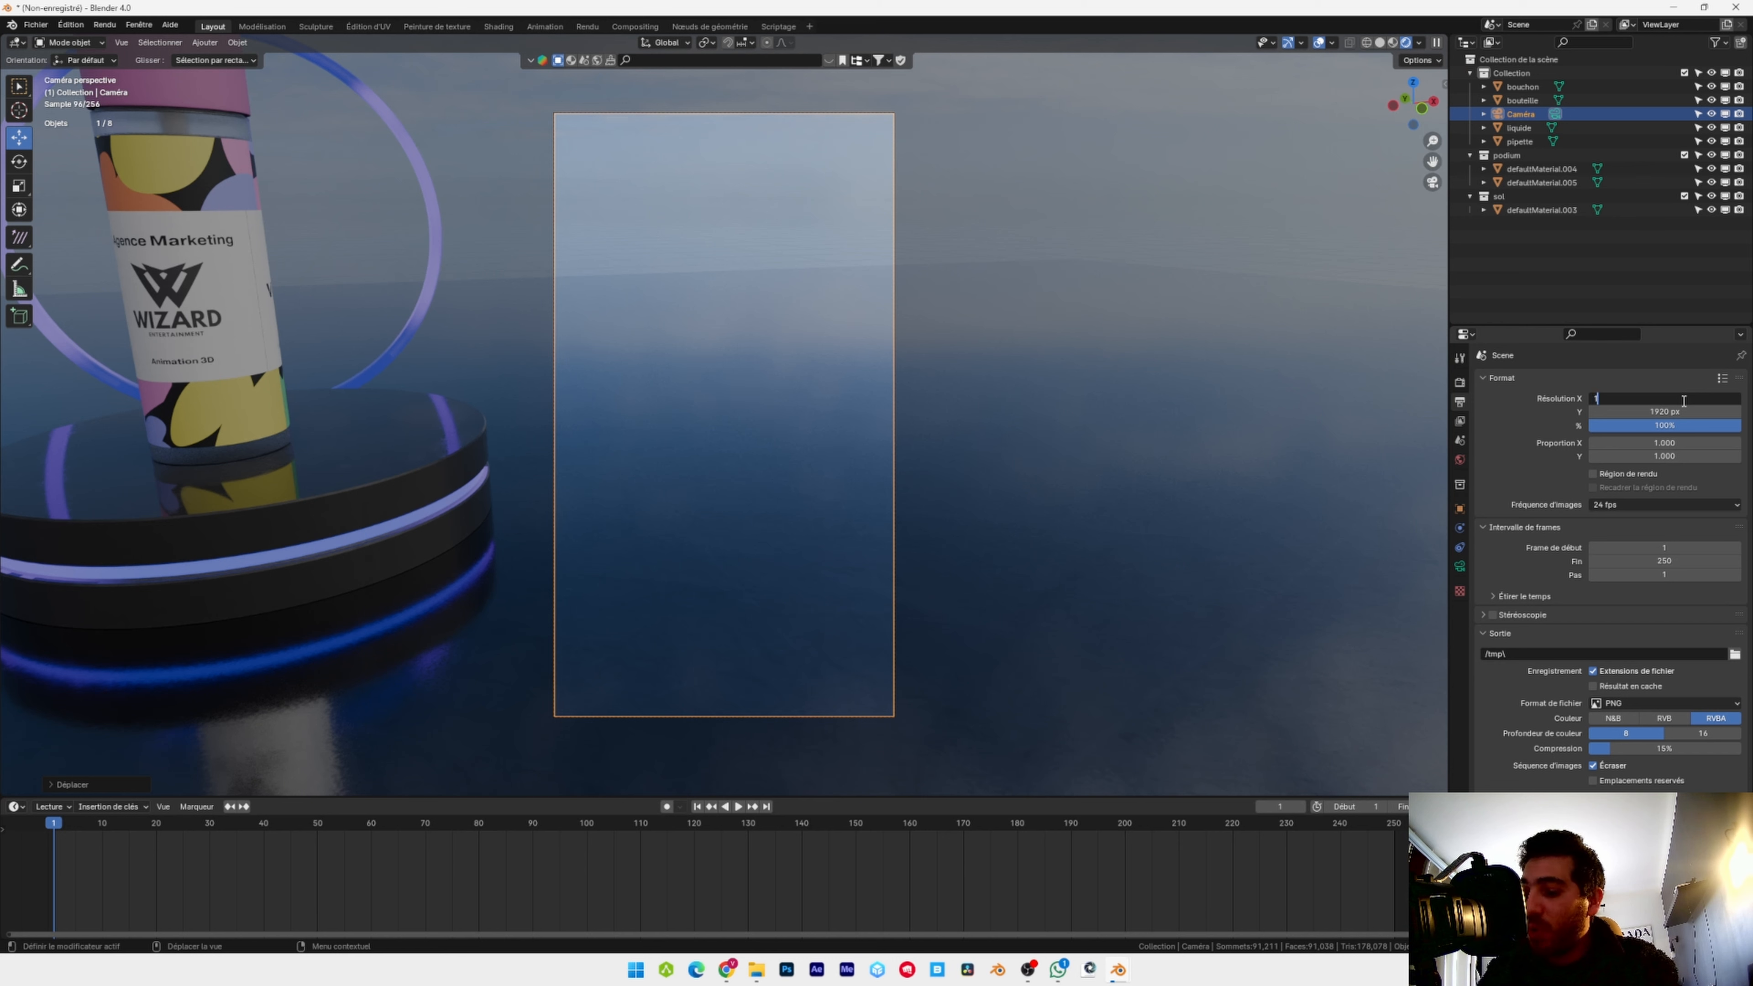
{"action": "type", "text": "1920"}
{"action": "key", "text": "Return"}
{"action": "left_click", "coordinate": [1674, 410]}
{"action": "type", "text": "108"}
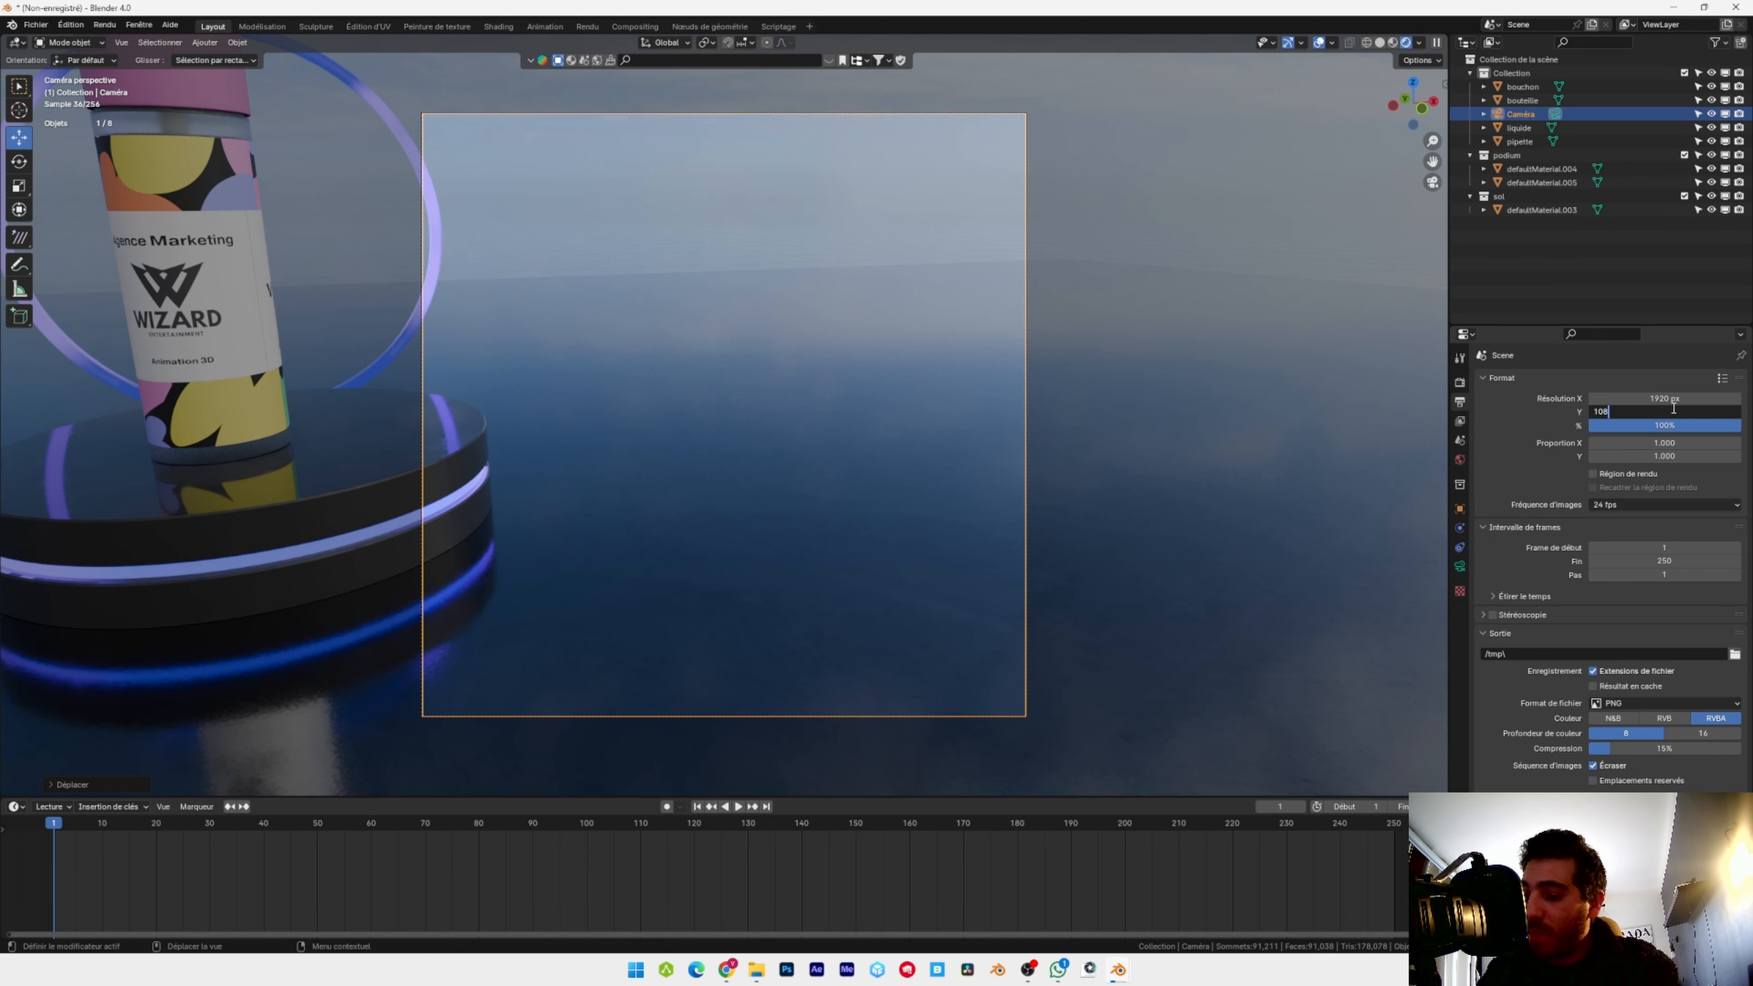
{"action": "type", "text": "0"}
{"action": "key", "text": "Return"}
Lock the camera to the view and frame the podium and bottle frontally in the middle of the shot
{"action": "key", "text": "n"}
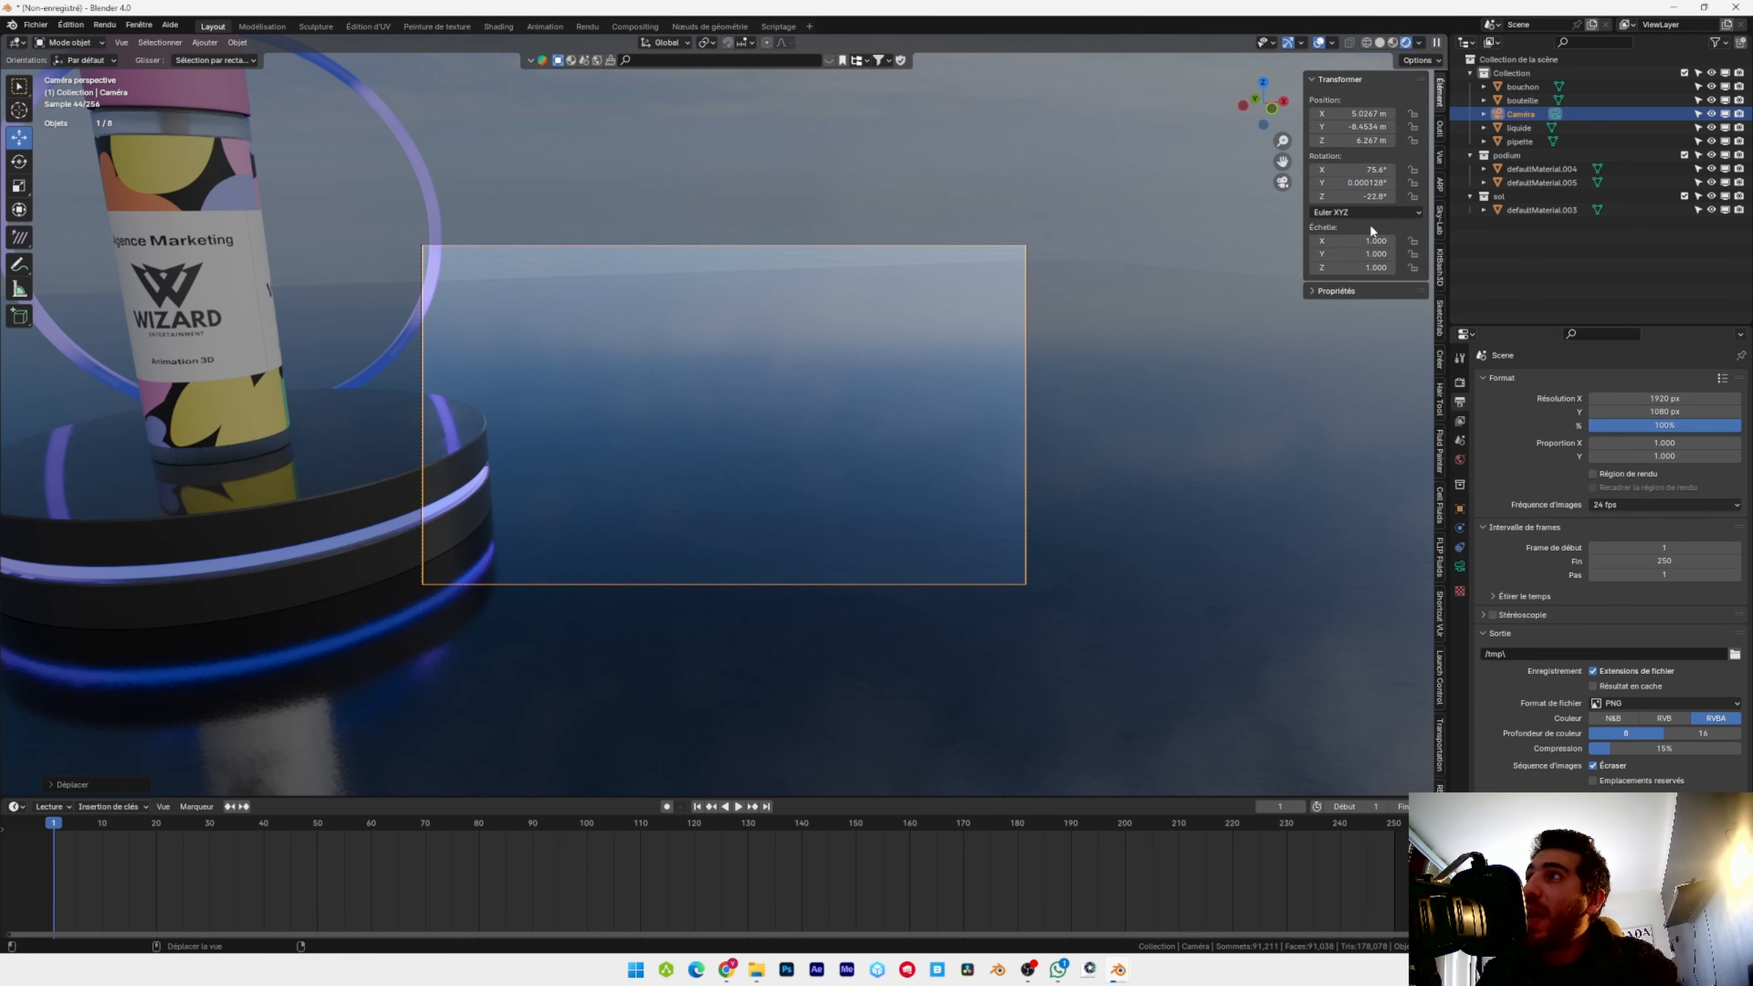
{"action": "left_click", "coordinate": [1441, 158]}
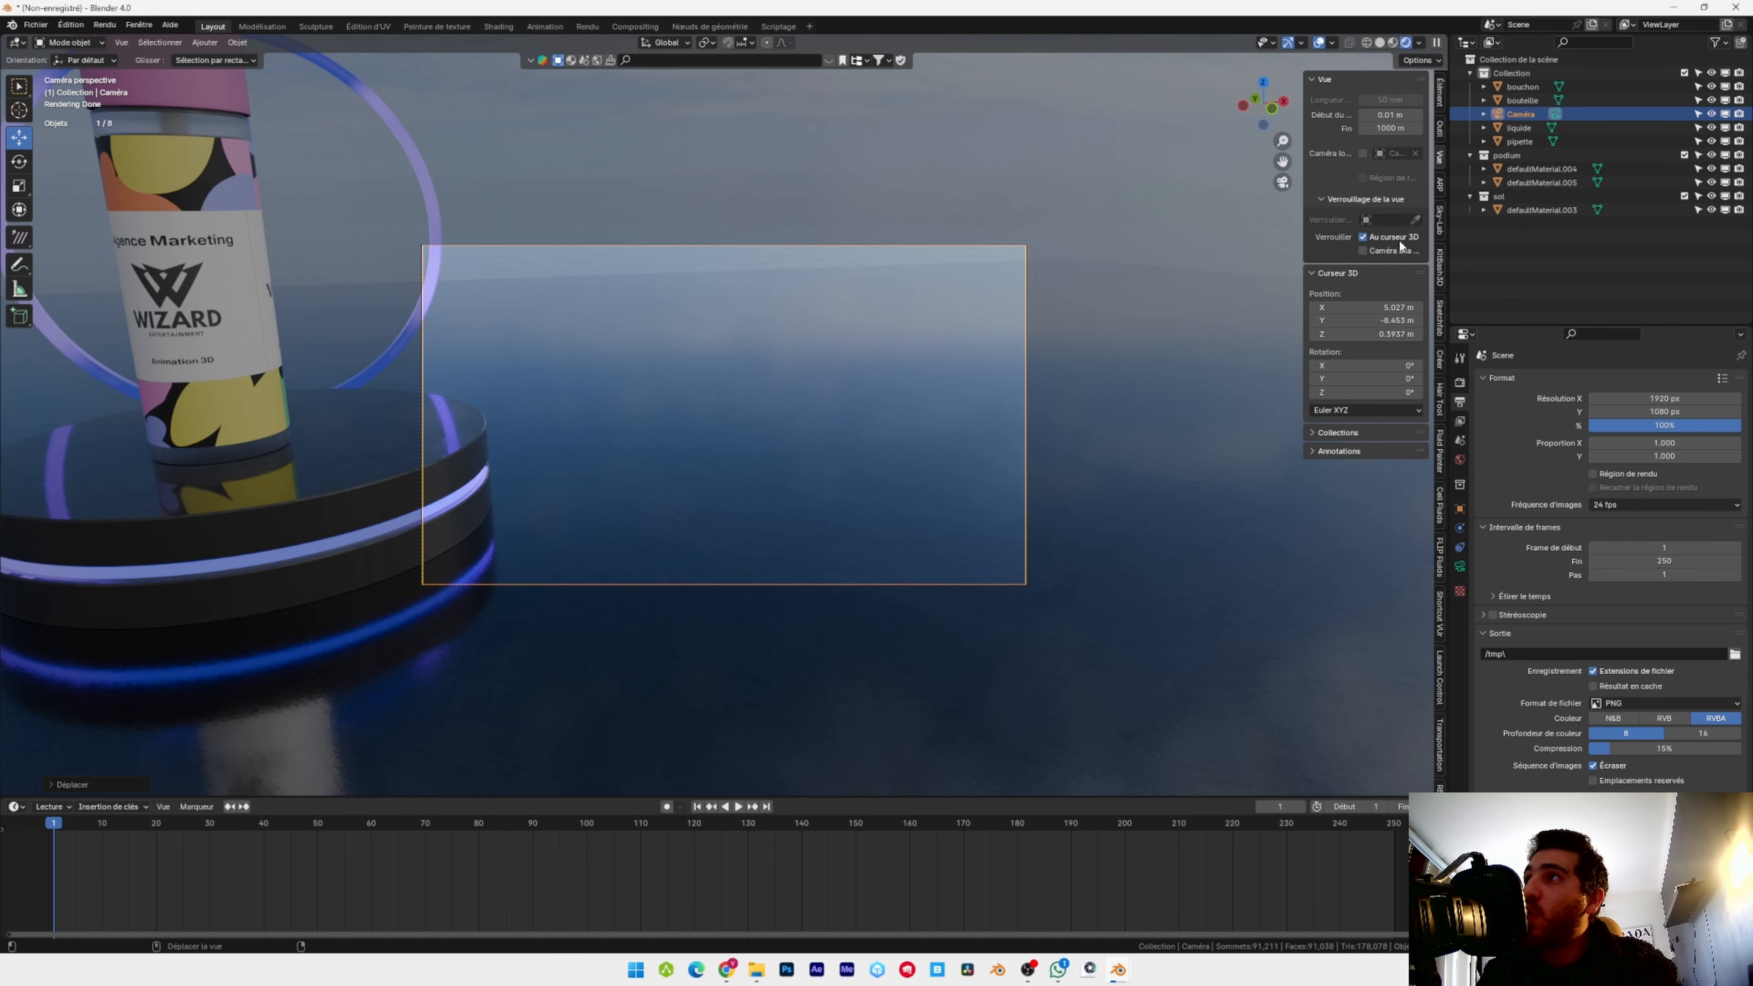
{"action": "left_click", "coordinate": [1384, 252]}
{"action": "middle_click_drag", "start_coordinate": [893, 386], "coordinate": [775, 381]}
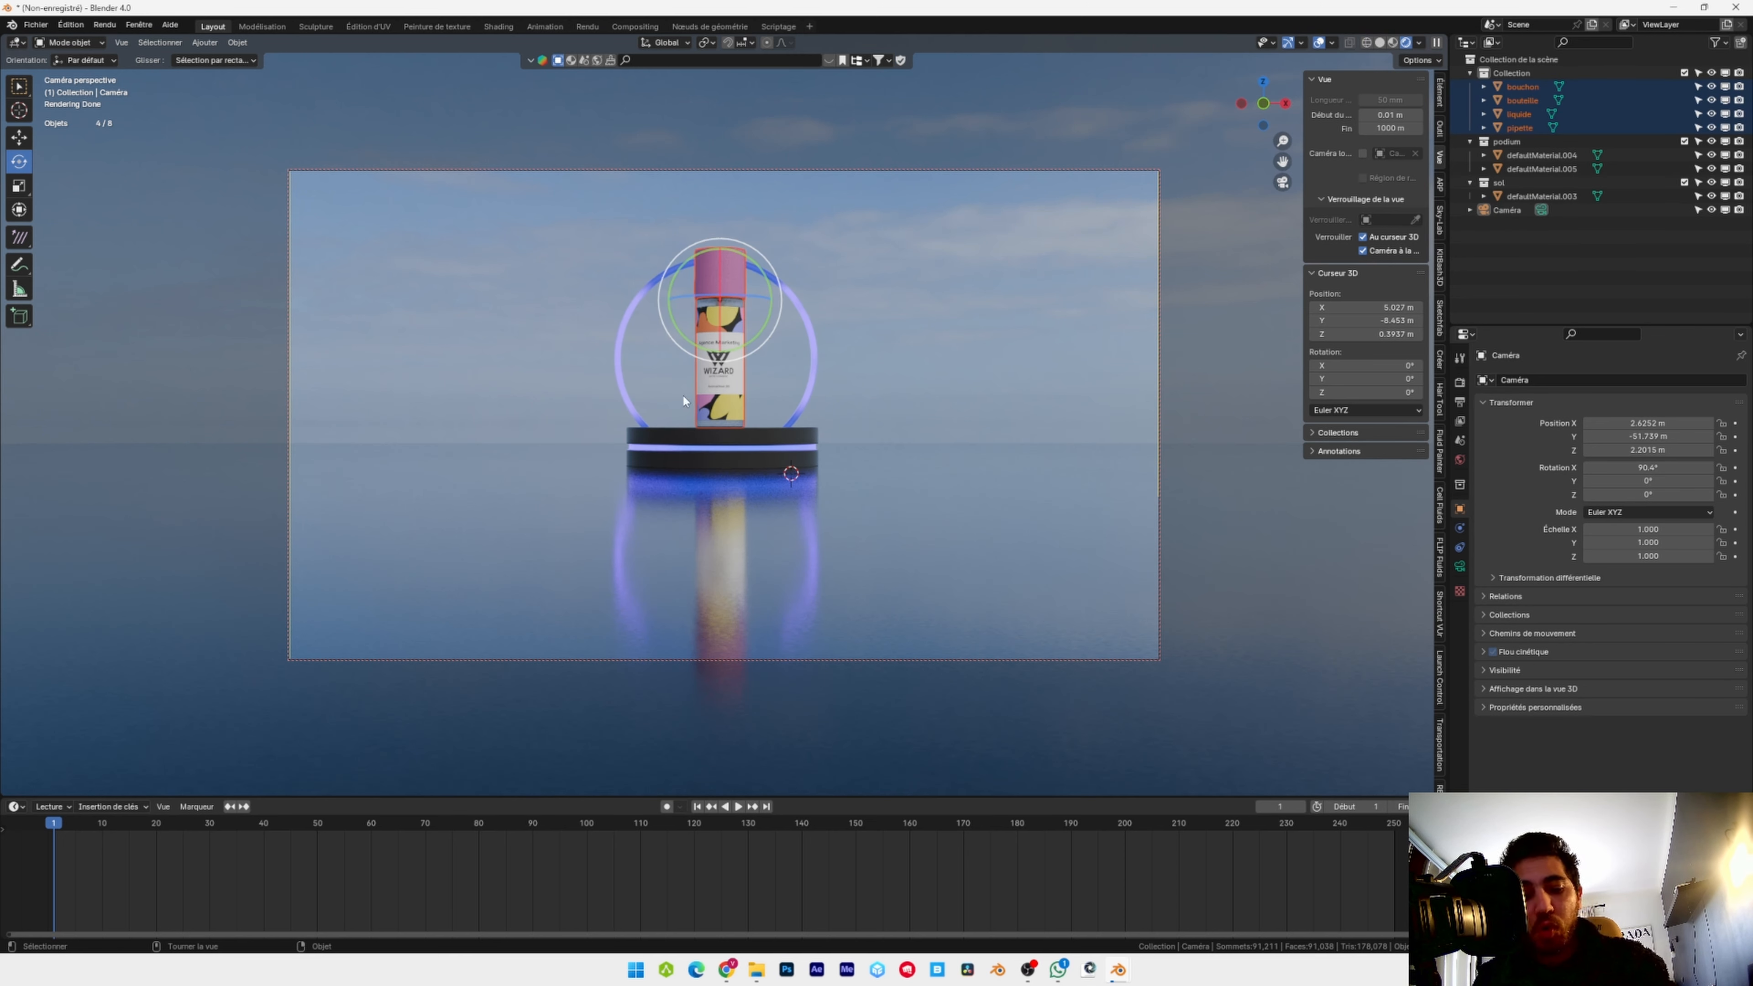
Paste a copy of the four bottle parts and place it on the floor to the right of the podium, closer to the camera
{"action": "key", "text": "ctrl+v"}
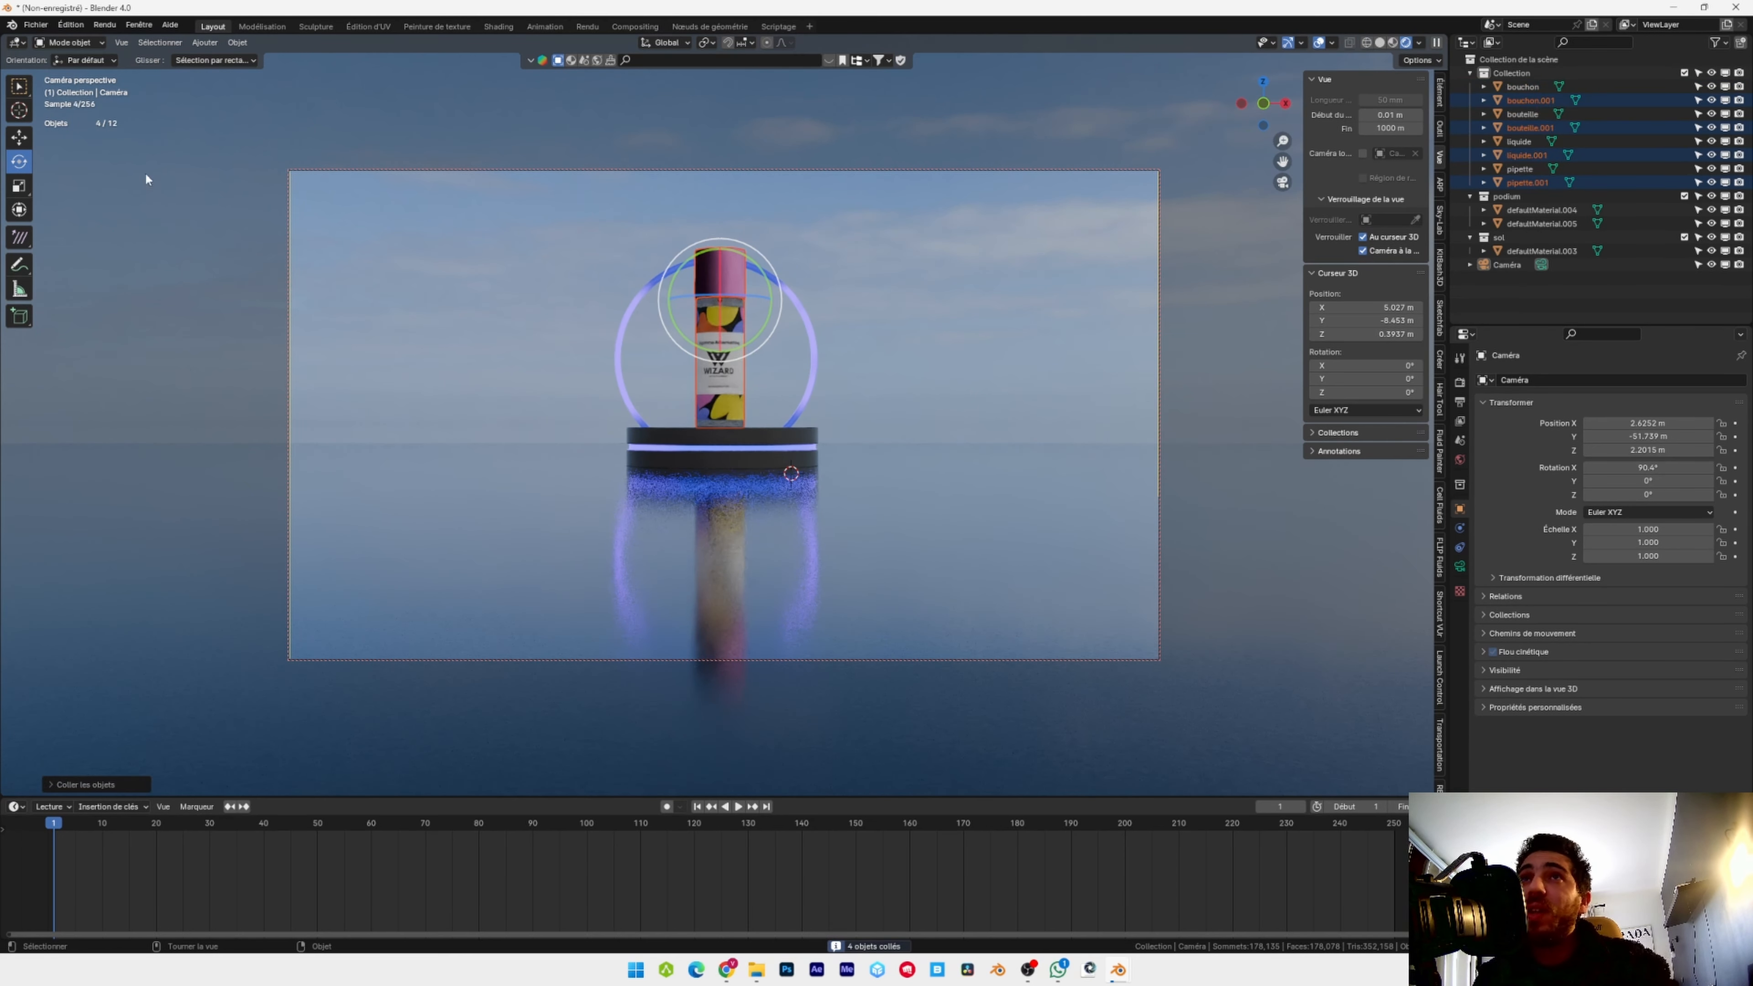
{"action": "left_click", "coordinate": [19, 137]}
{"action": "left_click_drag", "start_coordinate": [719, 345], "coordinate": [924, 407]}
Paste another copy of the bottle and move it along X to the left of the podium
{"action": "key", "text": "ctrl+v"}
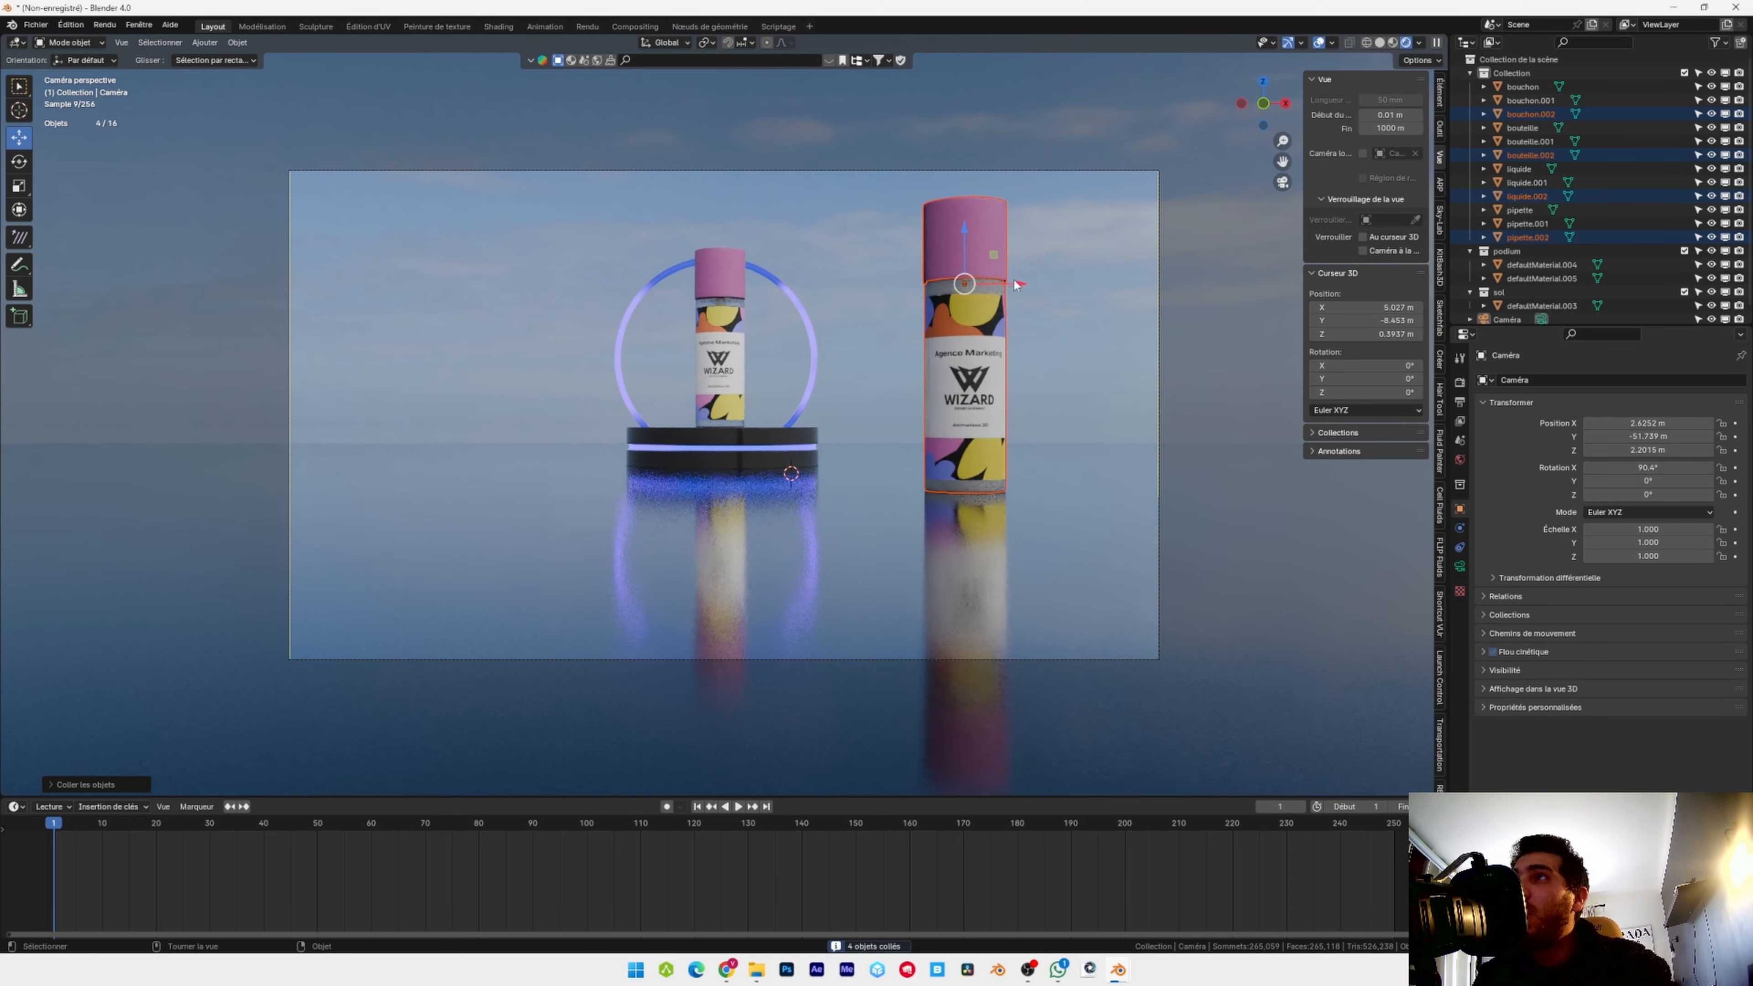
{"action": "key", "text": "g"}
{"action": "key", "text": "x"}
{"action": "left_click", "coordinate": [454, 330]}
Move the left bottle's parts into a new collection named produit3
{"action": "key", "text": "m"}
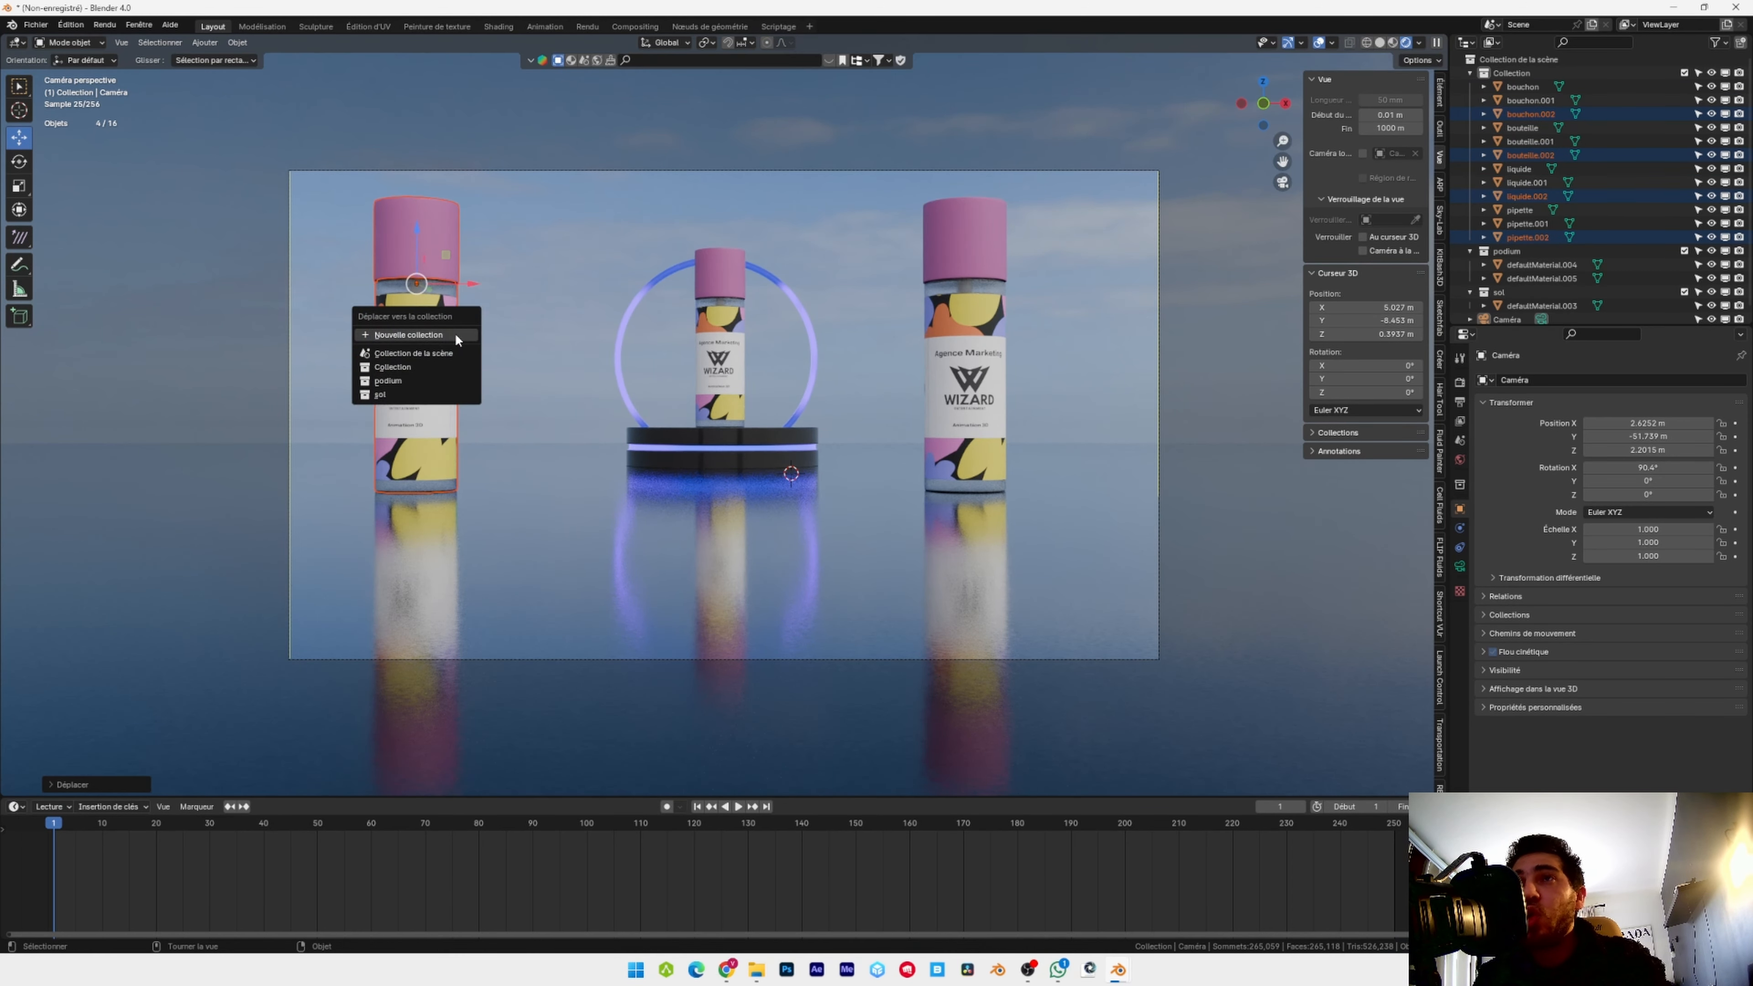
{"action": "left_click", "coordinate": [455, 334]}
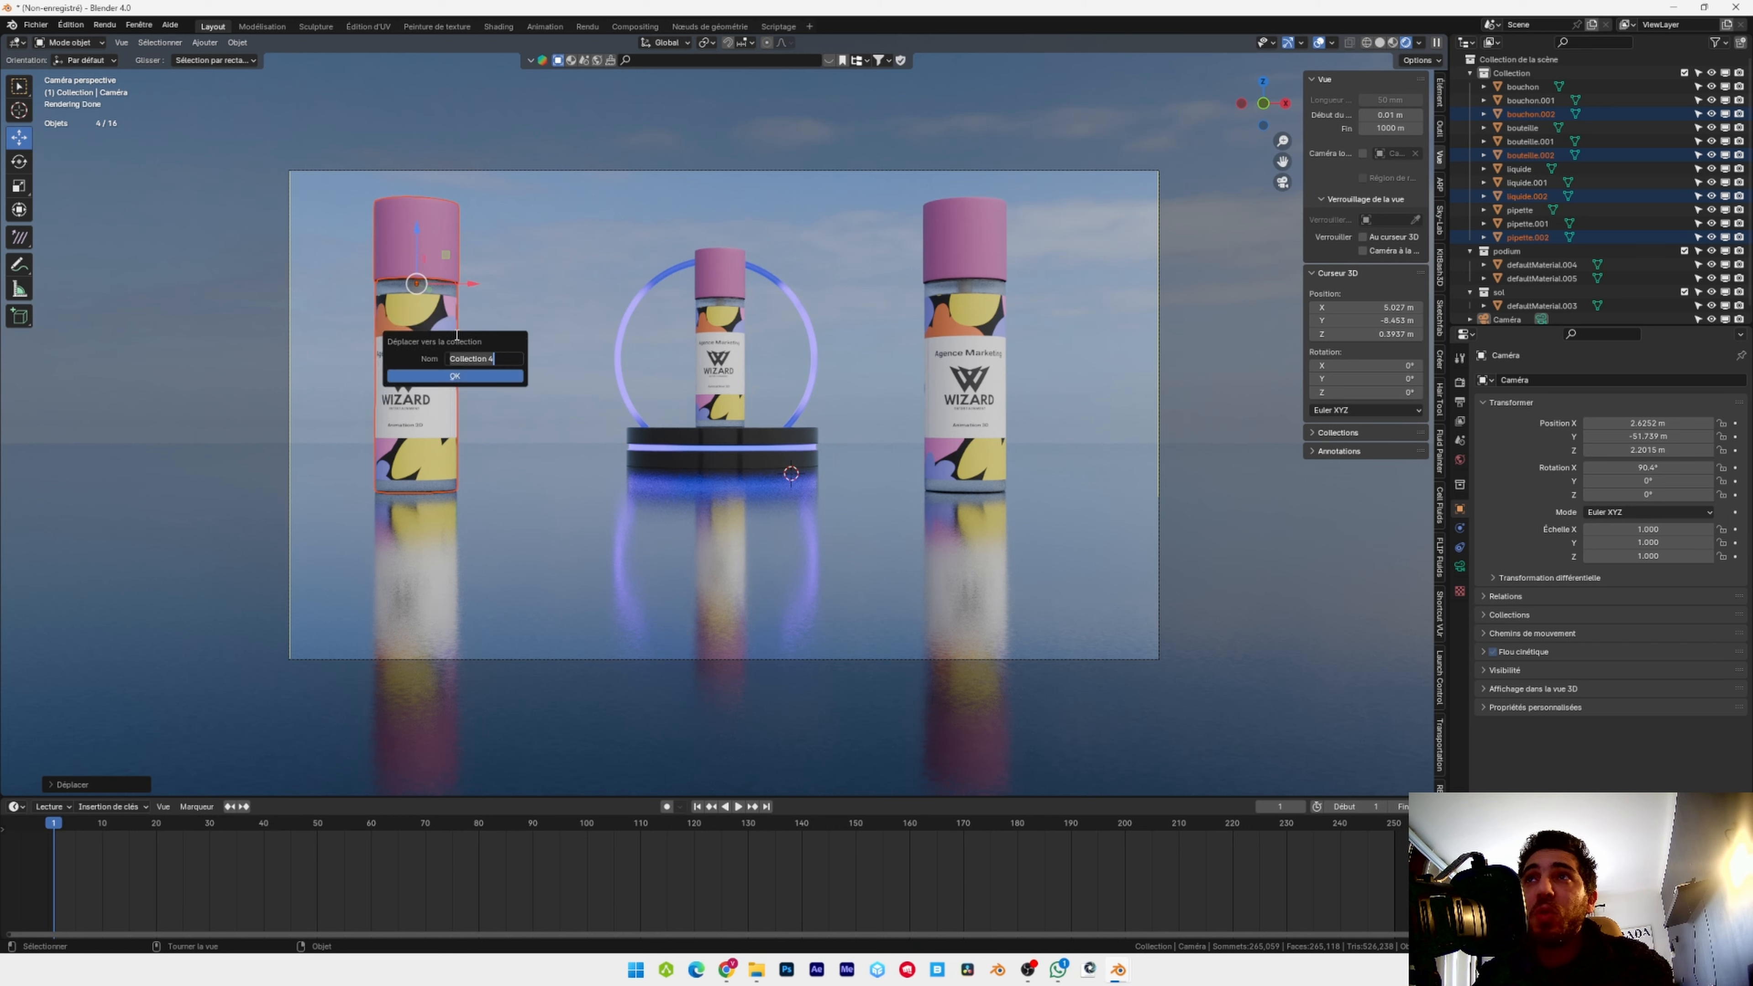
{"action": "type", "text": "produit3"}
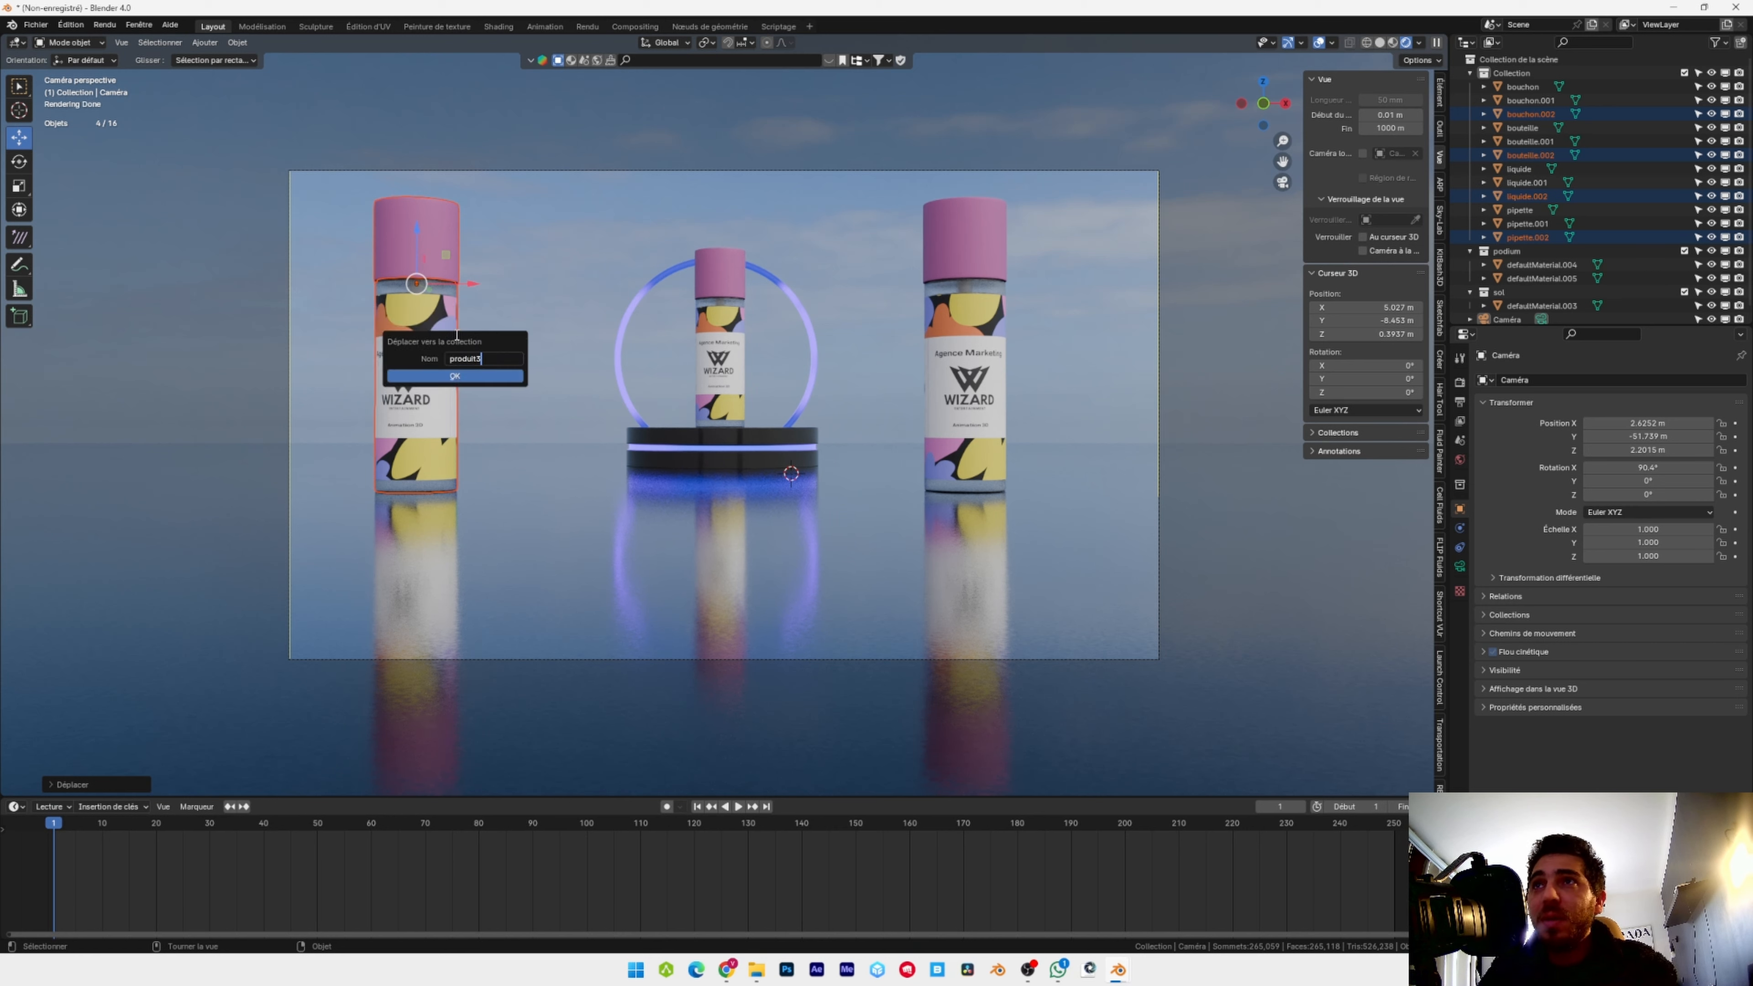
{"action": "key", "text": "Return"}
Select the four .001 parts of the right bottle and move them into a new collection named produit2
{"action": "left_click", "coordinate": [1537, 103]}
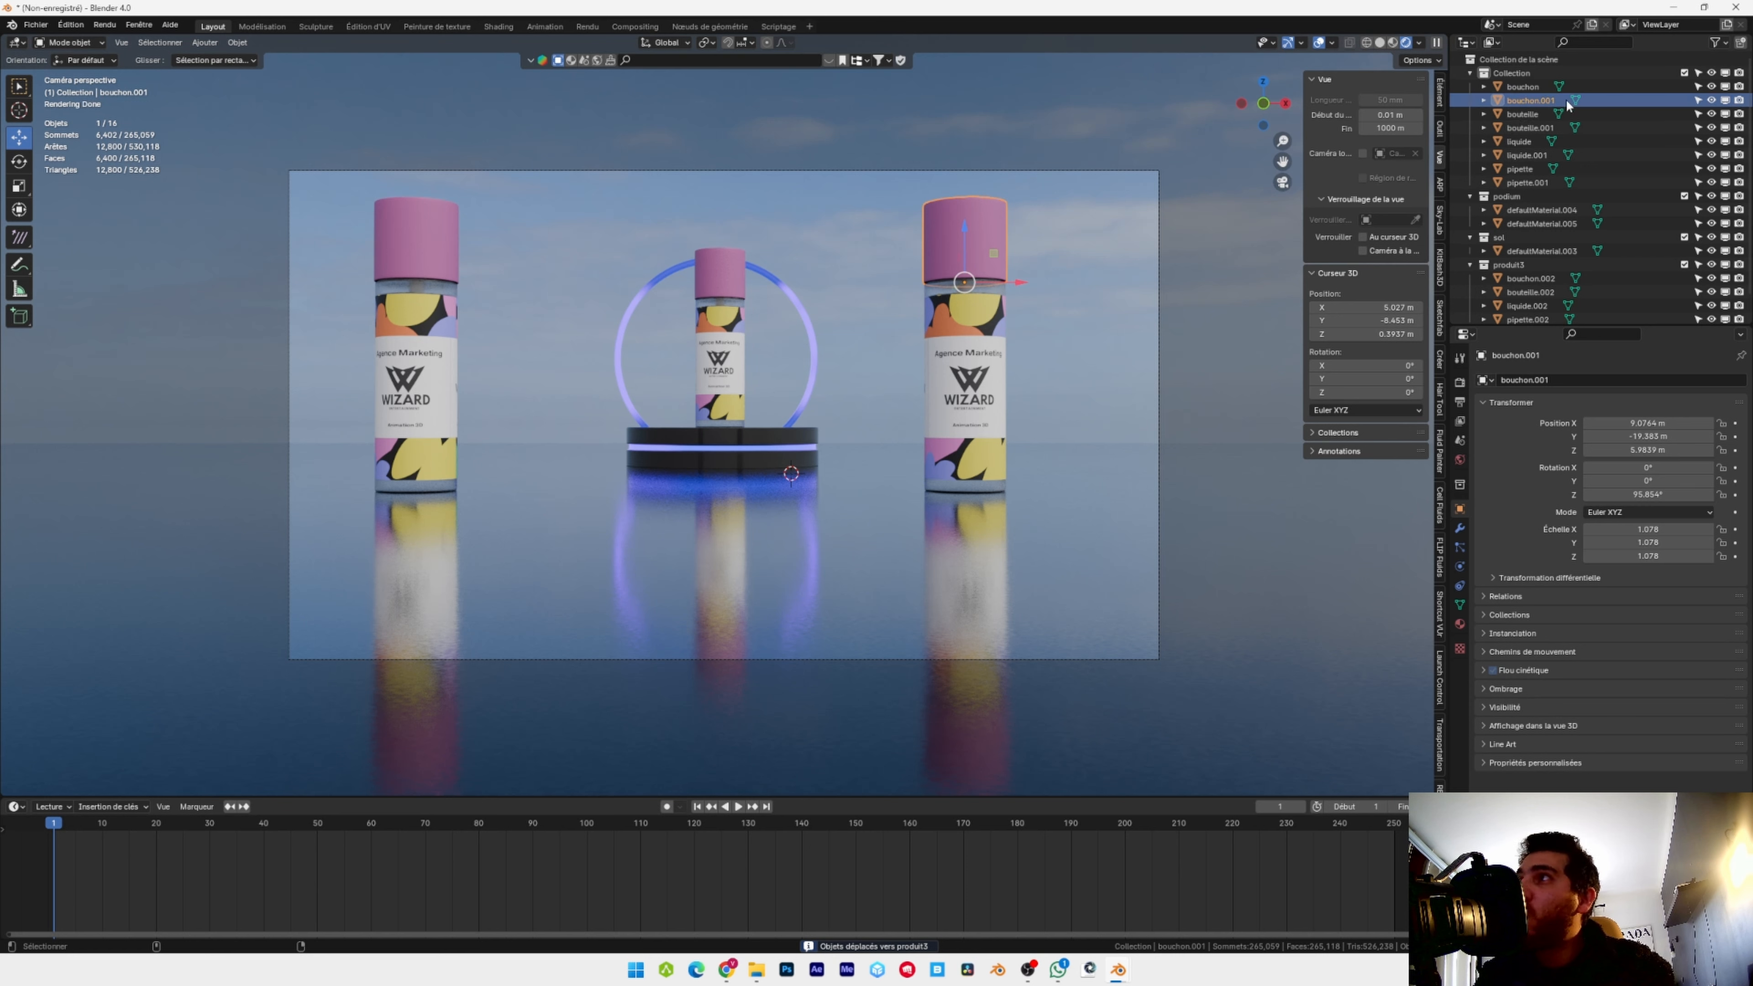
{"action": "left_click", "coordinate": [1530, 128], "text": "ctrl"}
{"action": "left_click", "coordinate": [1526, 154], "text": "ctrl"}
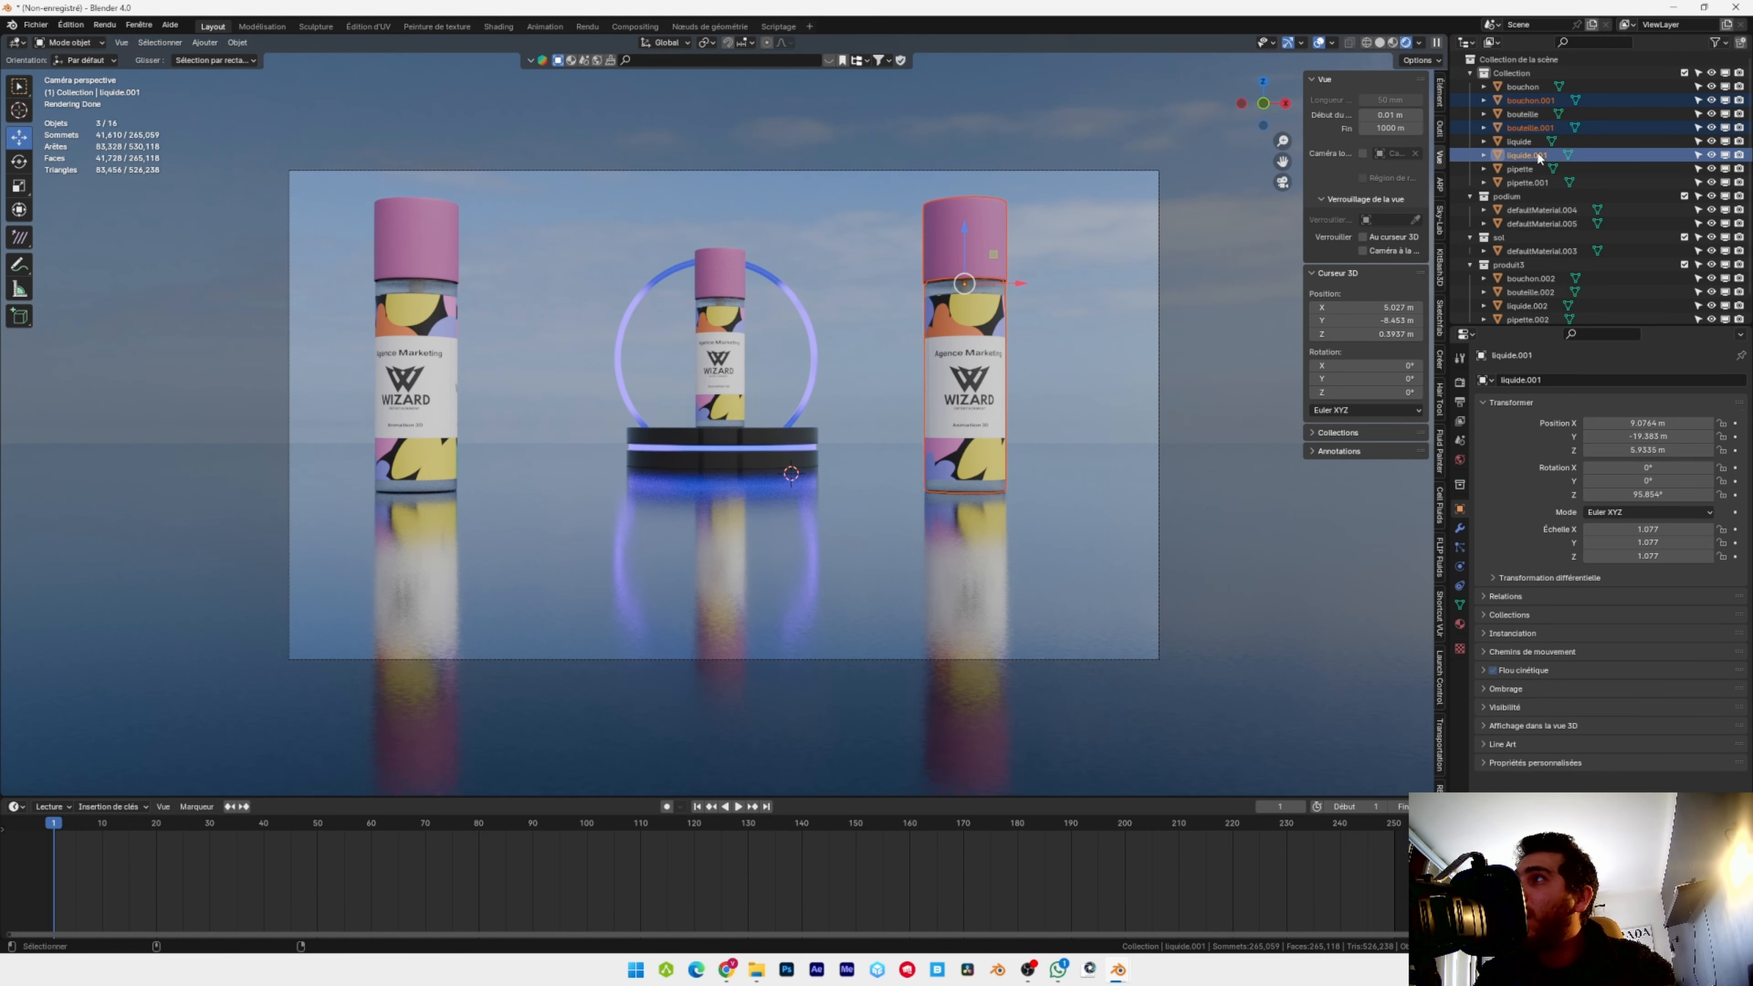
{"action": "left_click", "coordinate": [1528, 183], "text": "ctrl"}
{"action": "key", "text": "m"}
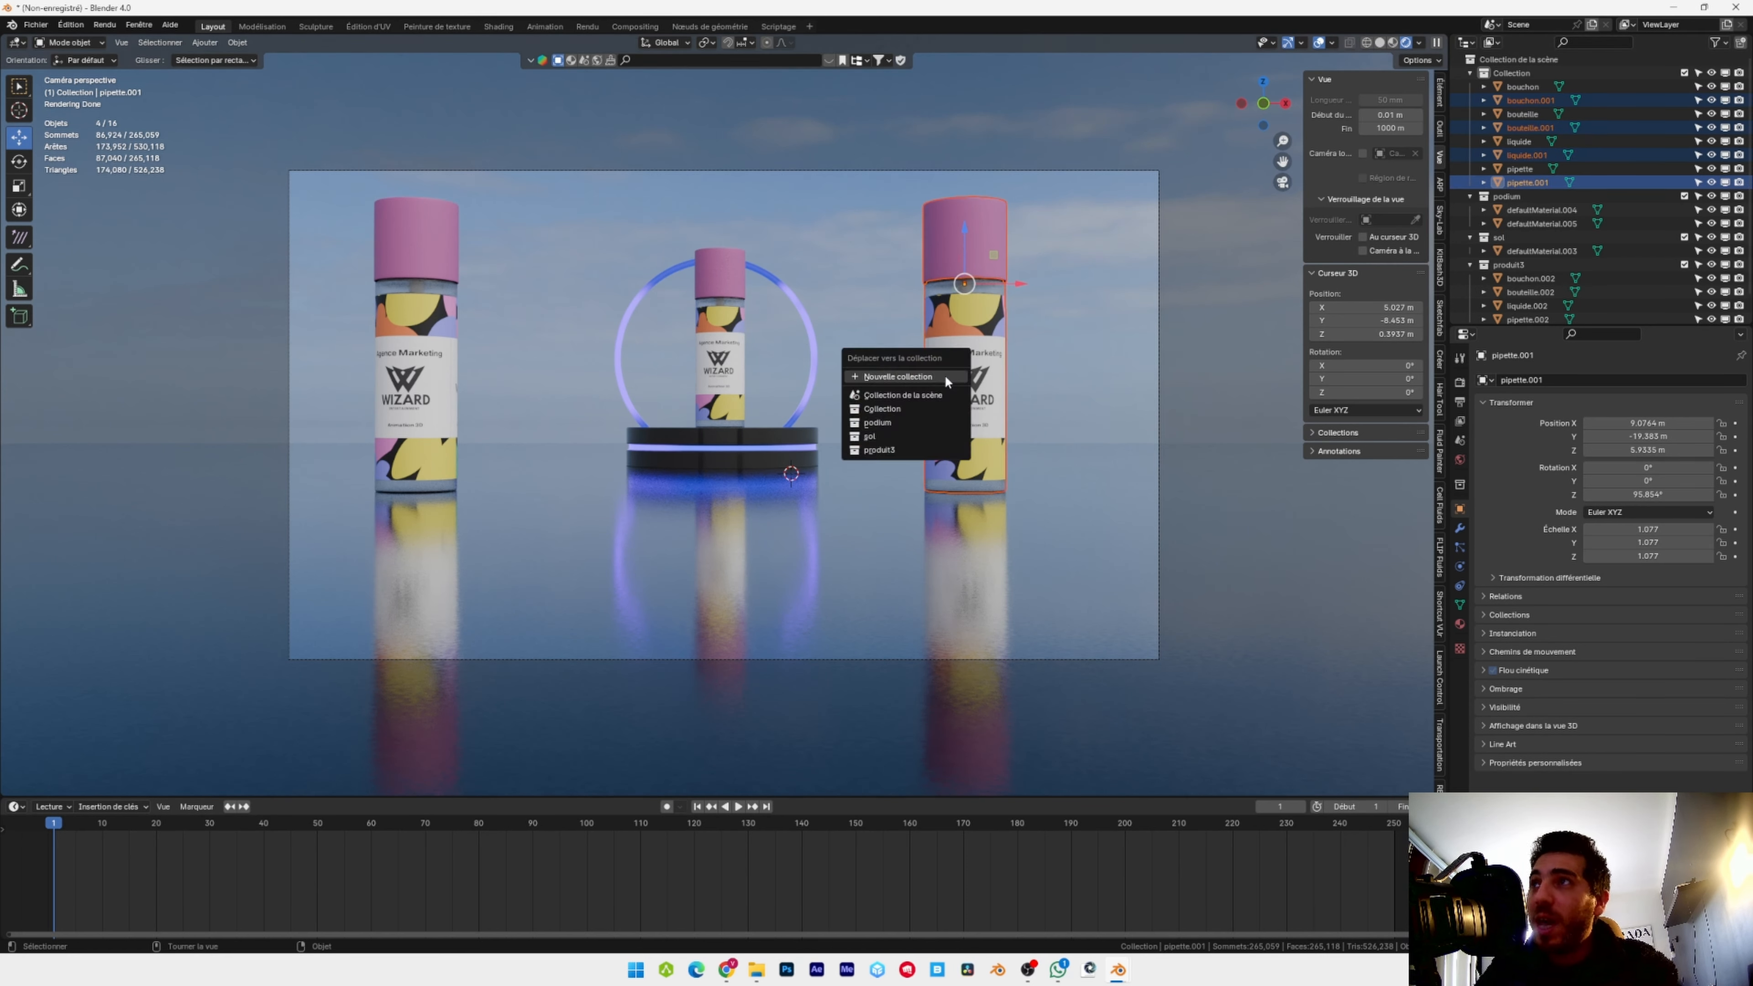
{"action": "left_click", "coordinate": [945, 374]}
{"action": "type", "text": "produ"}
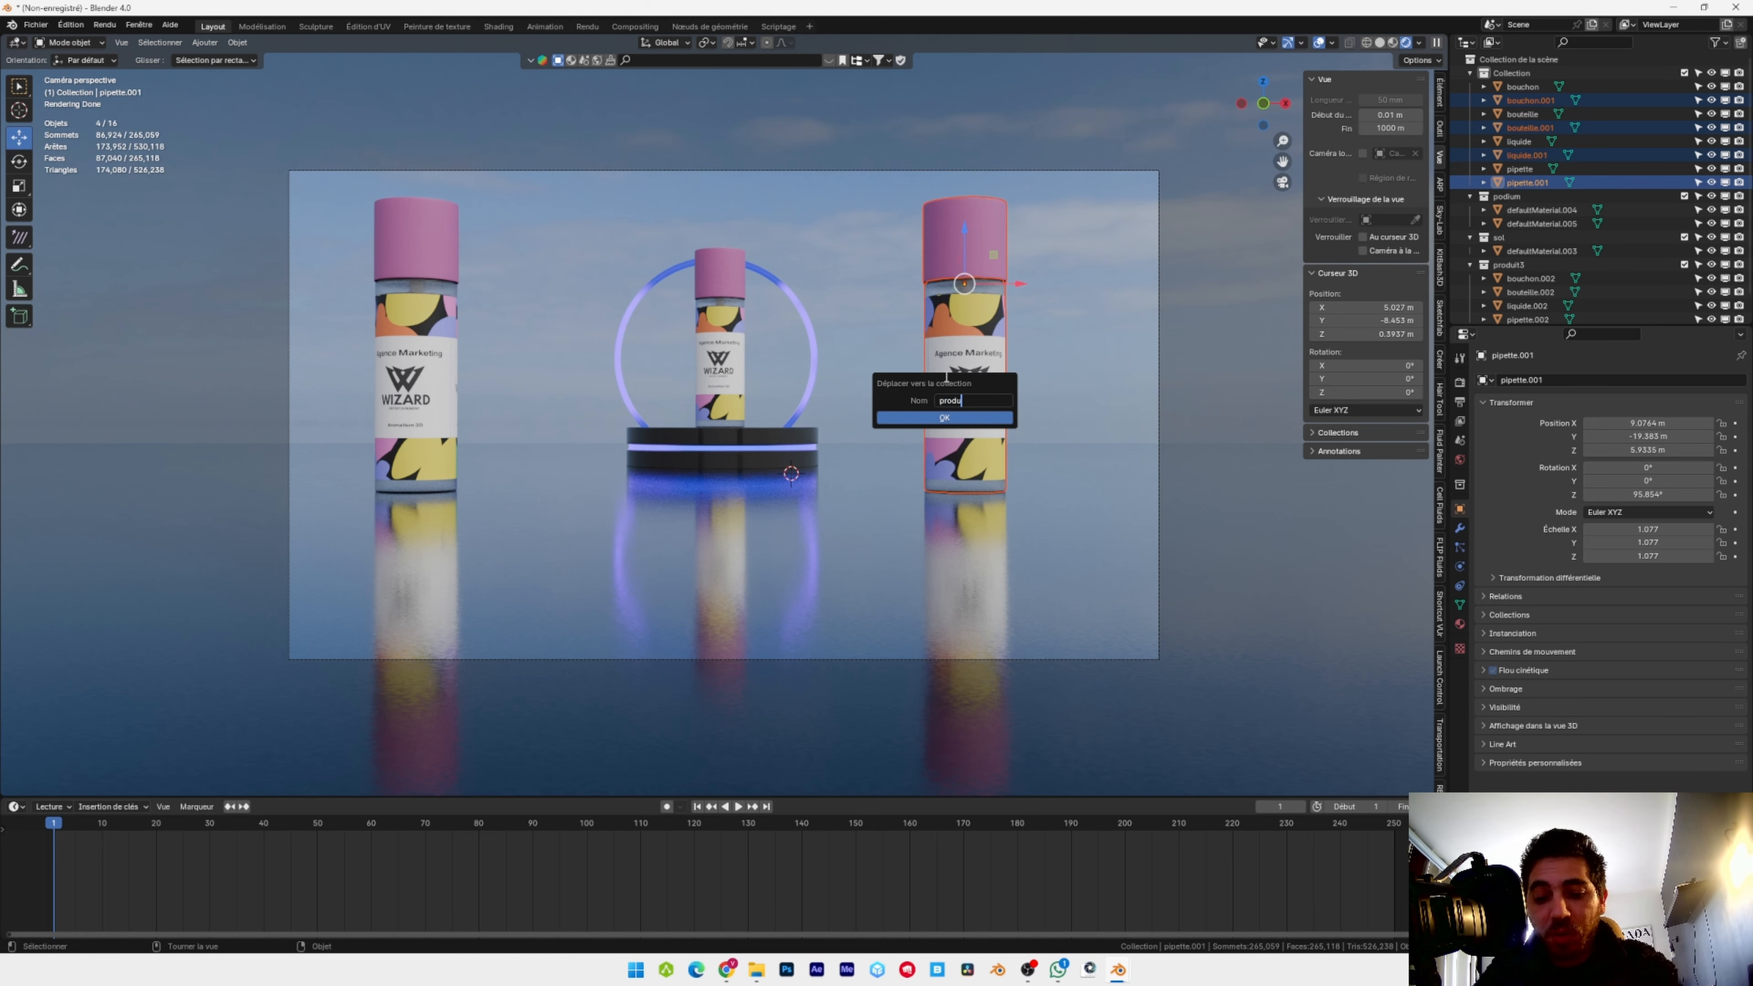
{"action": "key", "text": "Return"}
Move the right bottle to about X 10.7 m, Y -14.6 m and change its cap's base color to yellow
{"action": "middle_click_drag", "start_coordinate": [946, 381], "coordinate": [680, 354]}
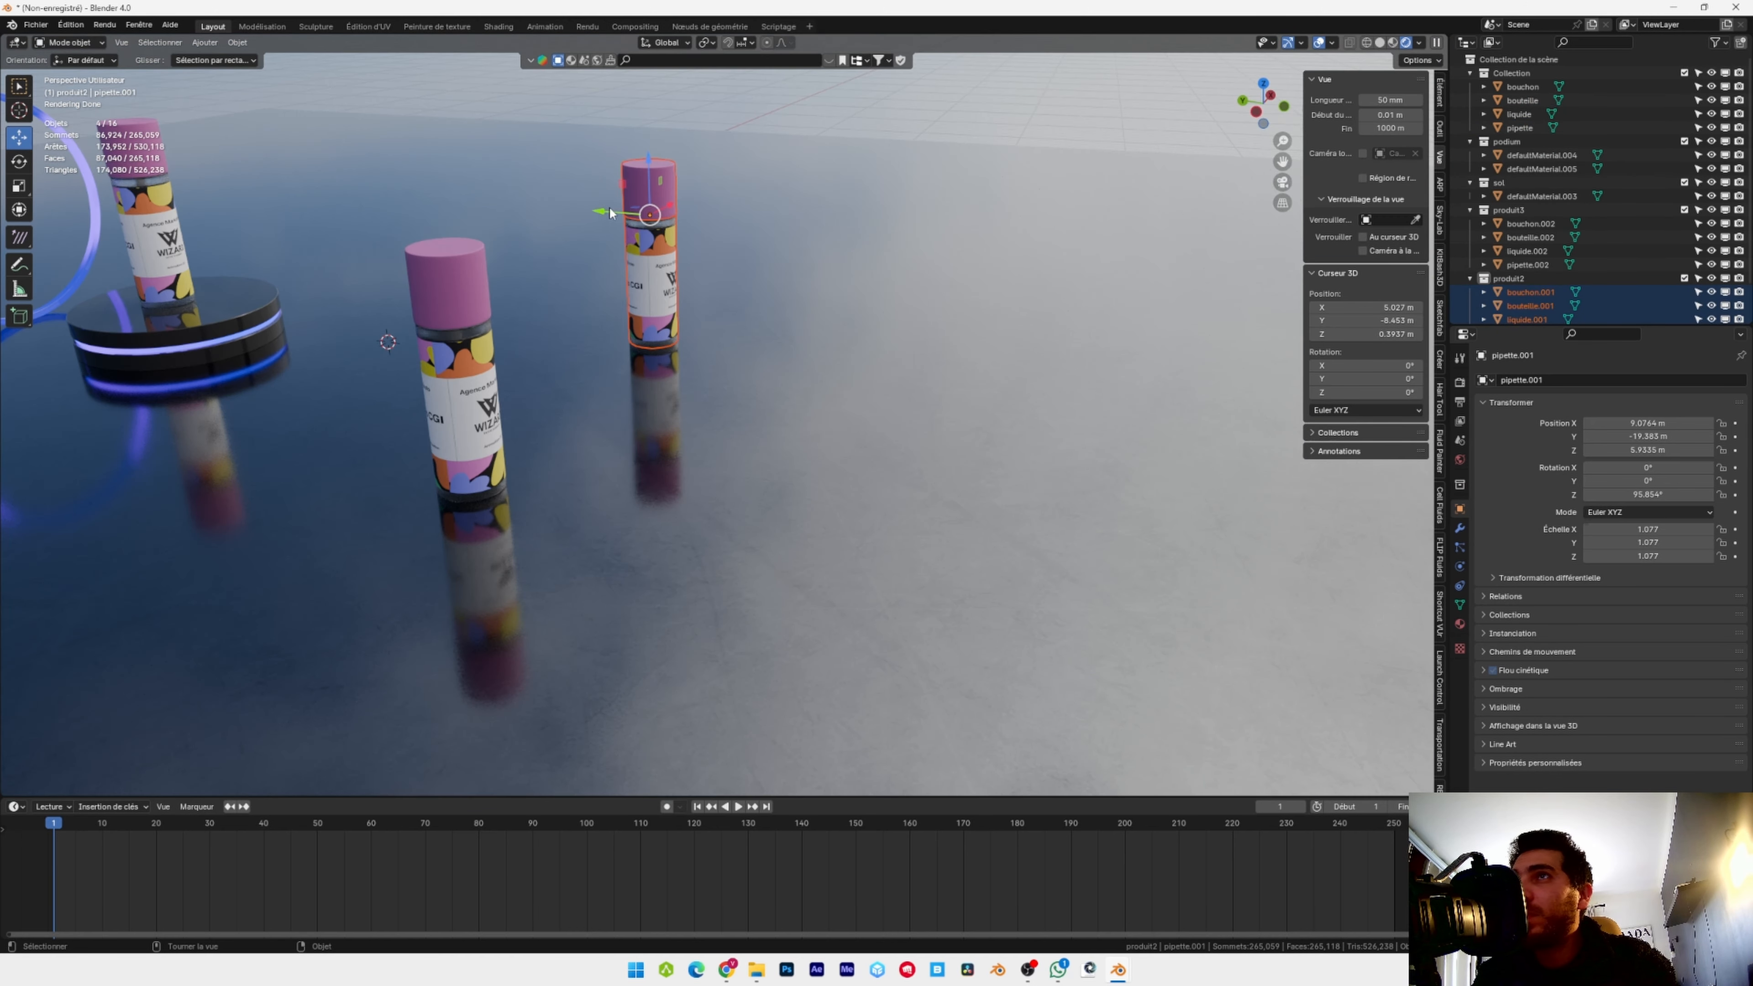
{"action": "key", "text": "KP_0"}
{"action": "left_click", "coordinate": [1060, 223]}
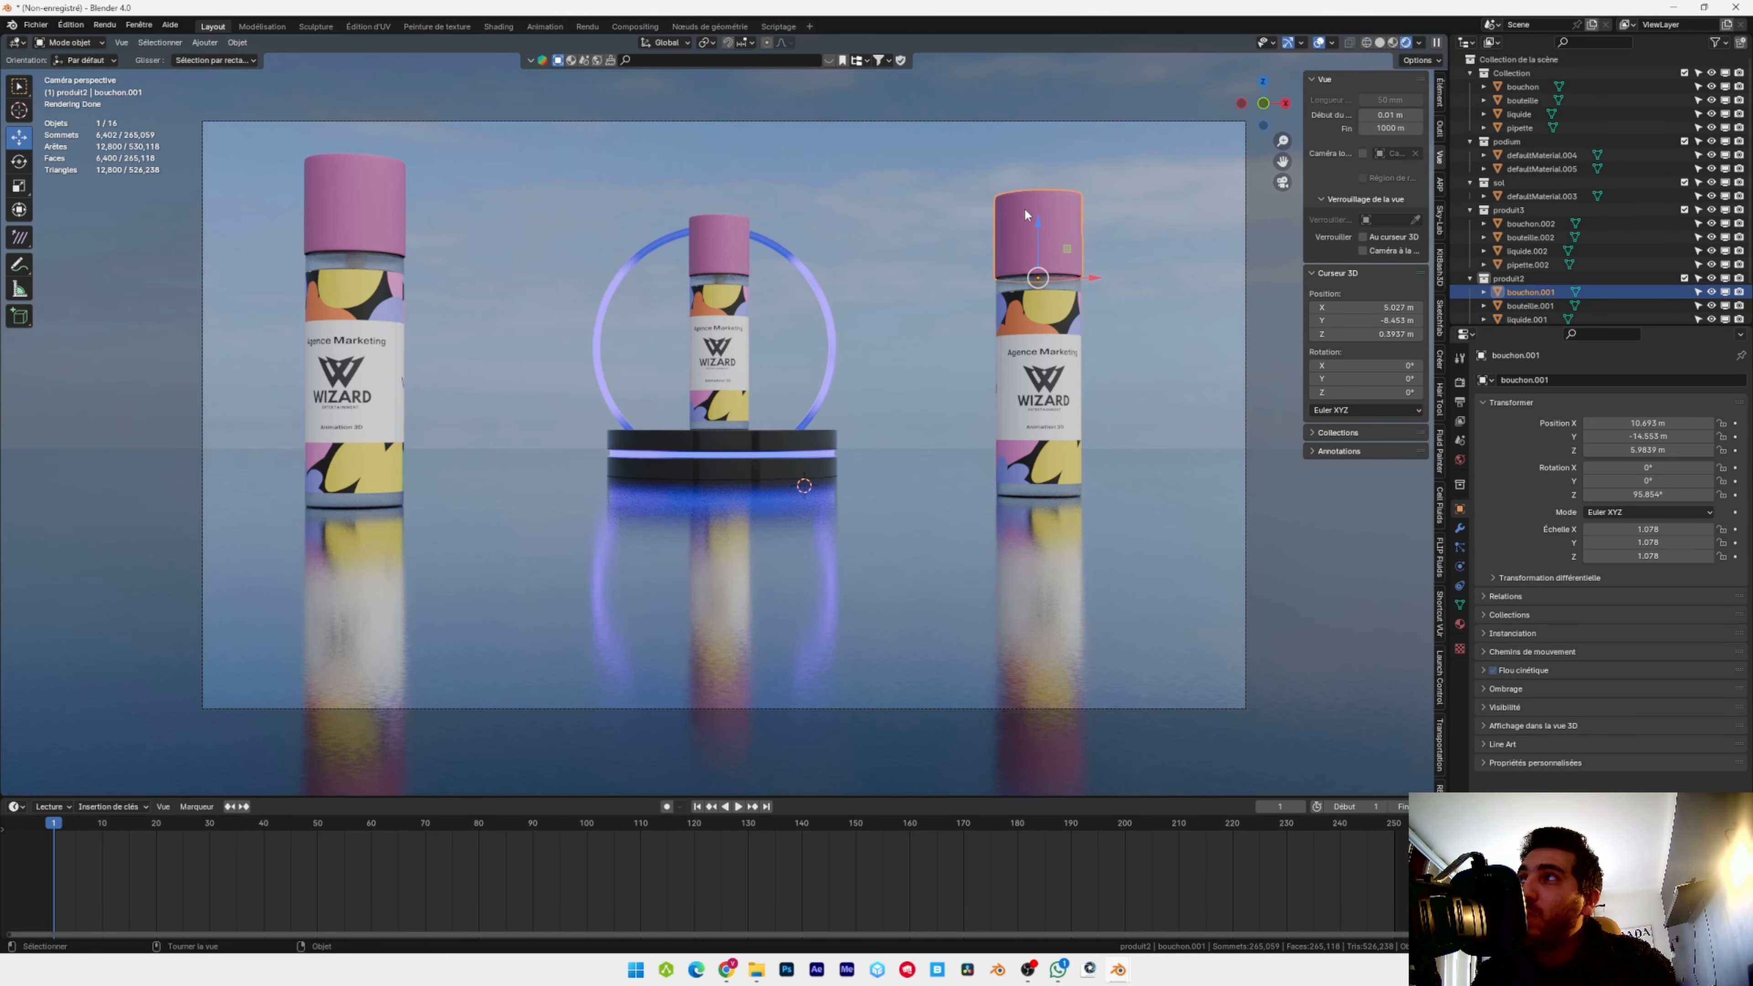
{"action": "left_click", "coordinate": [1459, 624]}
{"action": "left_click", "coordinate": [1669, 525]}
{"action": "left_click", "coordinate": [1632, 383]}
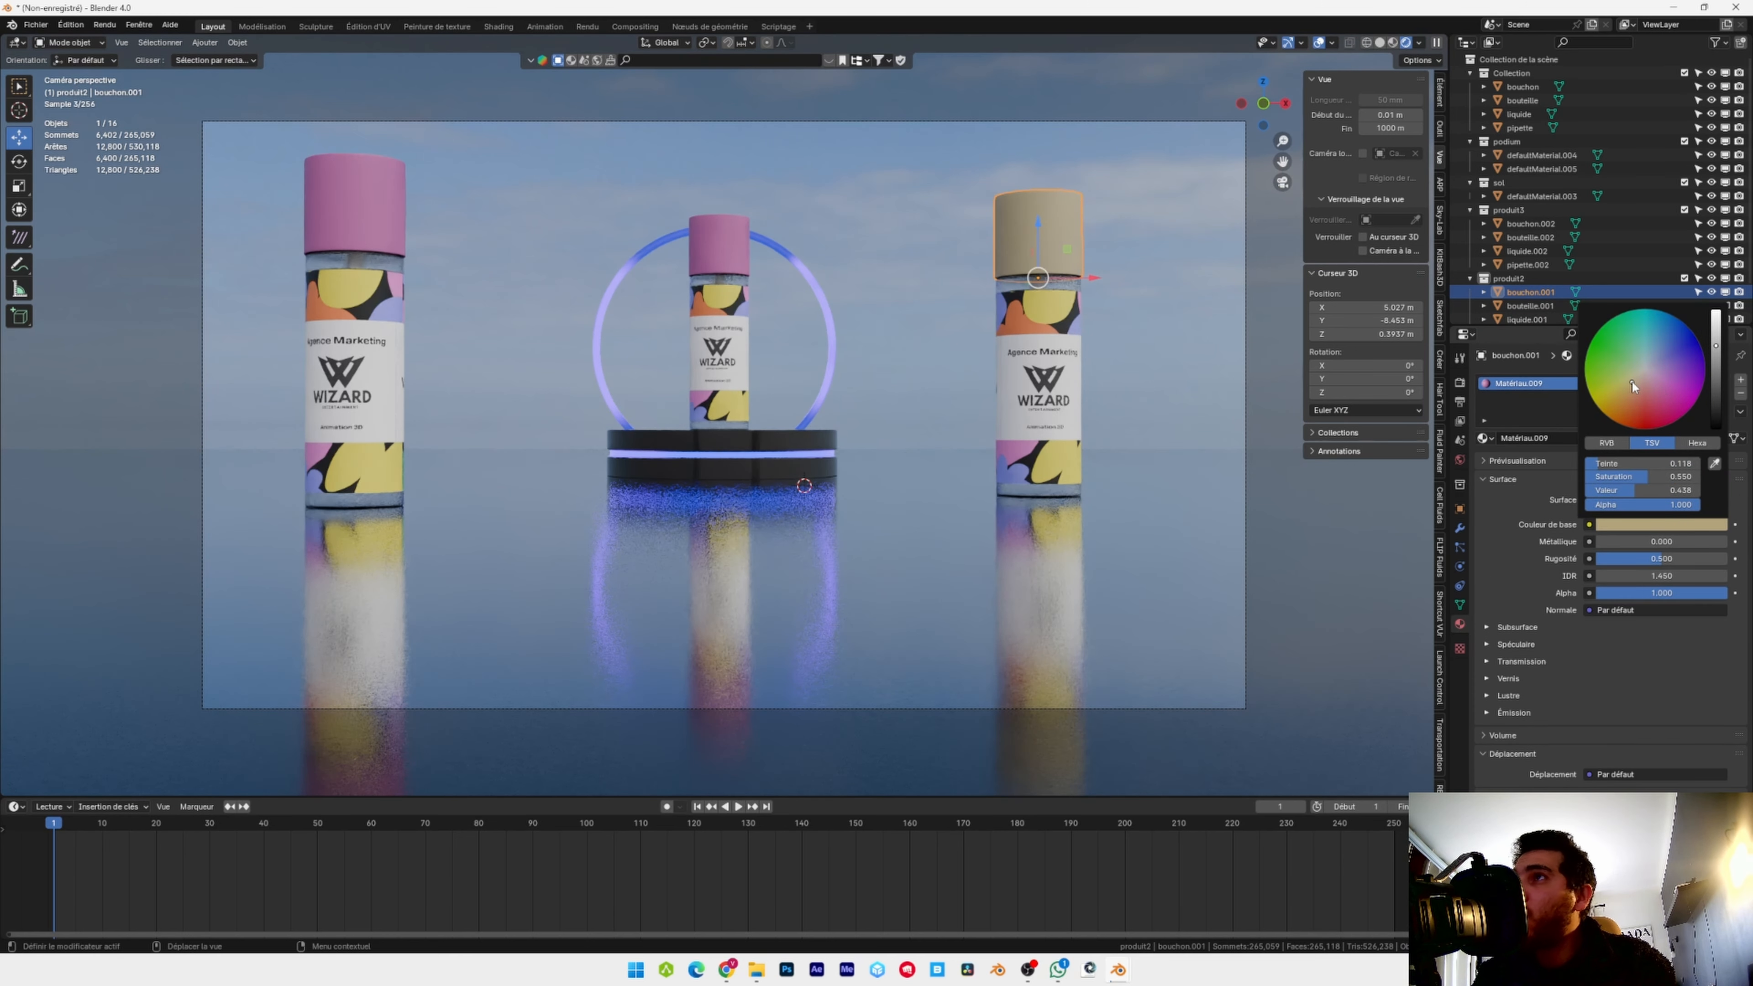
Change the left bottle's cap to a blue-violet base color and shift the whole bottle slightly along X toward the podium
{"action": "left_click", "coordinate": [1531, 224]}
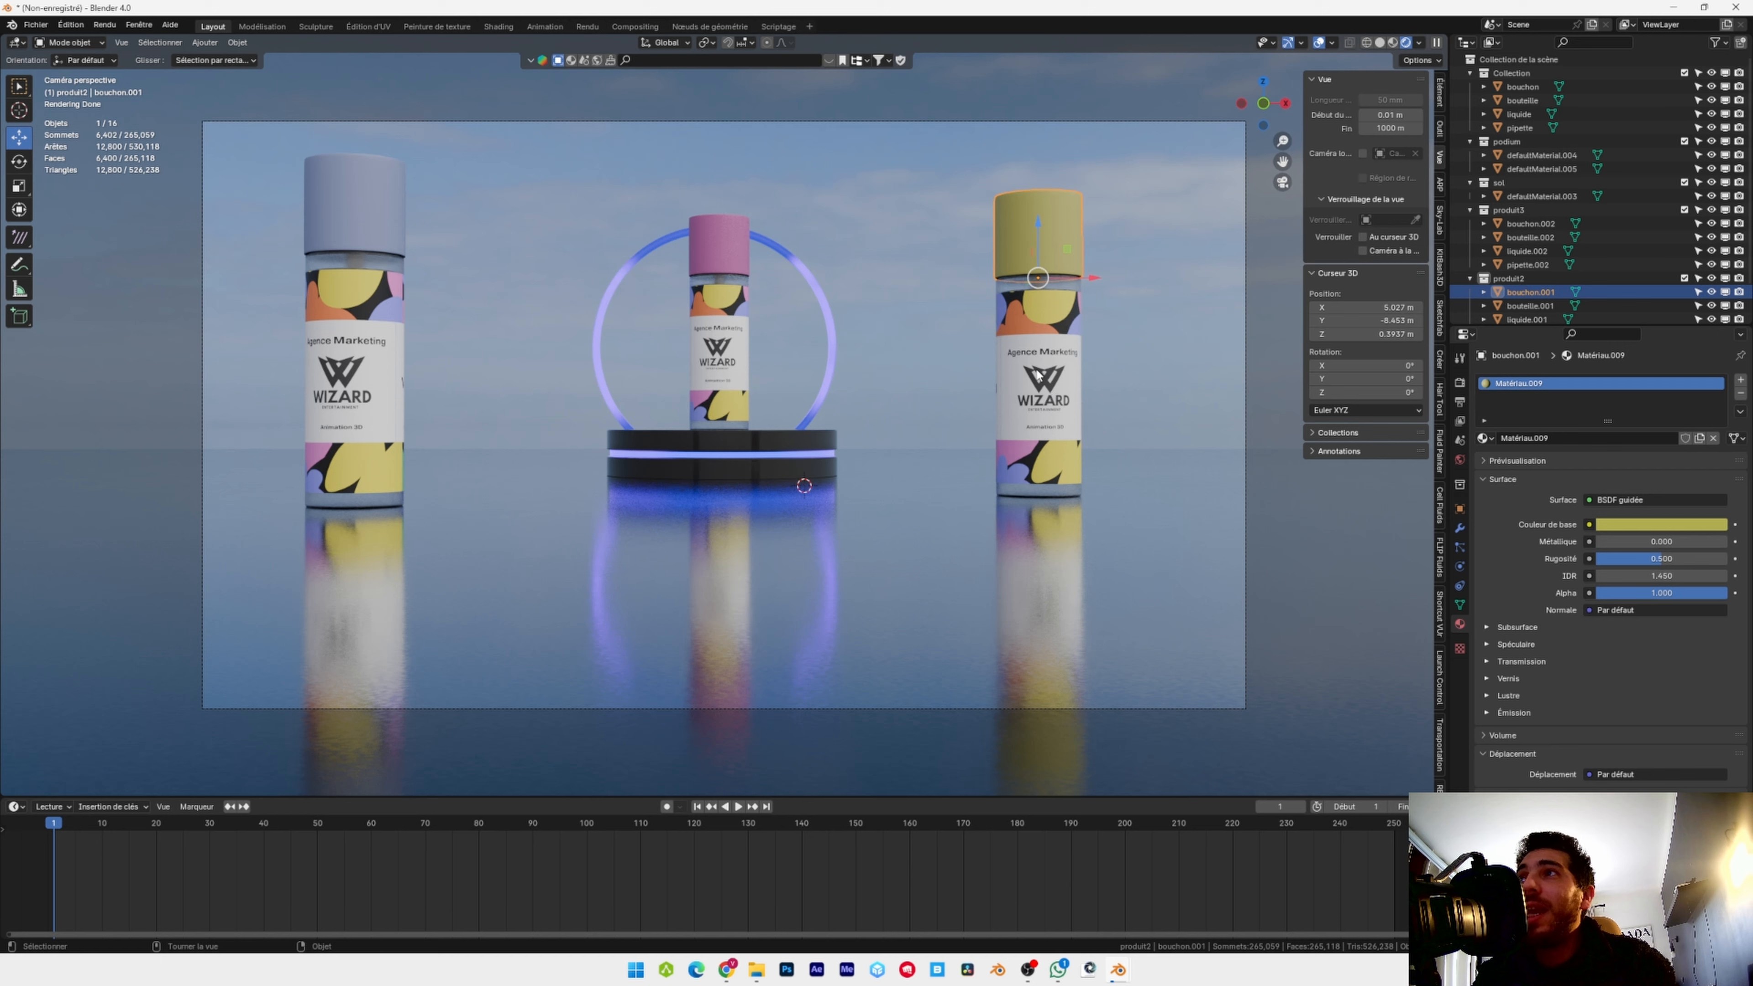
{"action": "left_click", "coordinate": [1531, 306]}
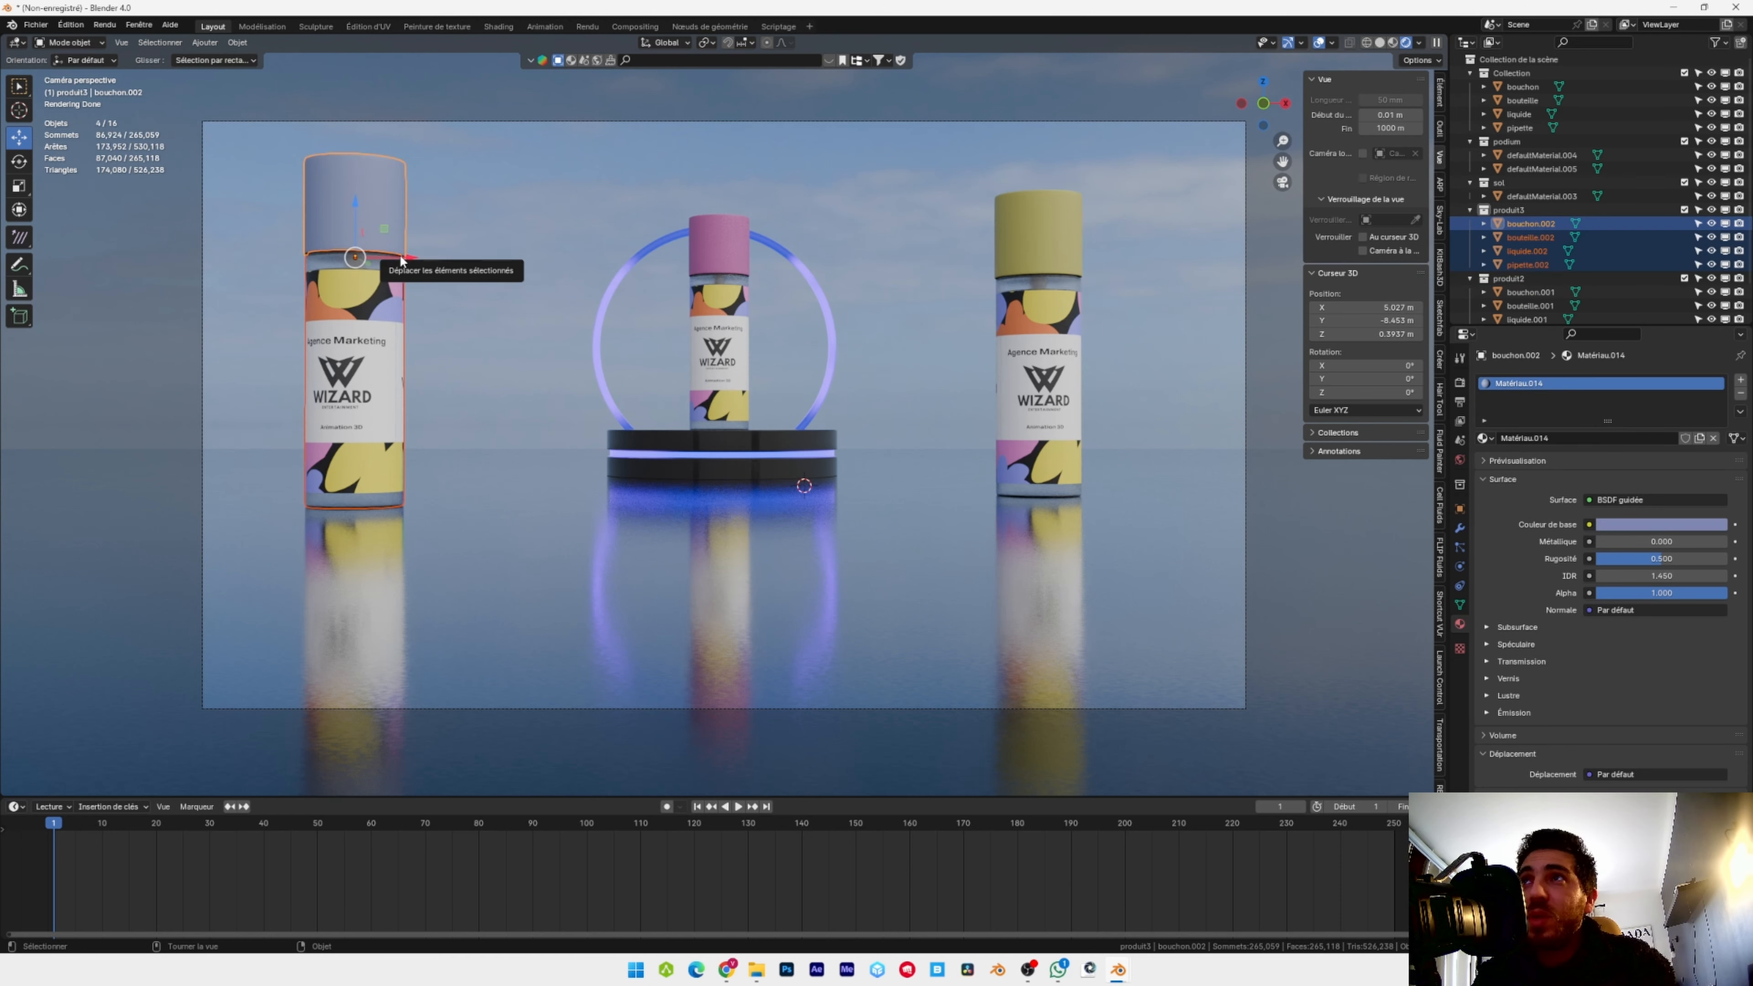
{"action": "left_click_drag", "start_coordinate": [406, 259], "coordinate": [414, 294]}
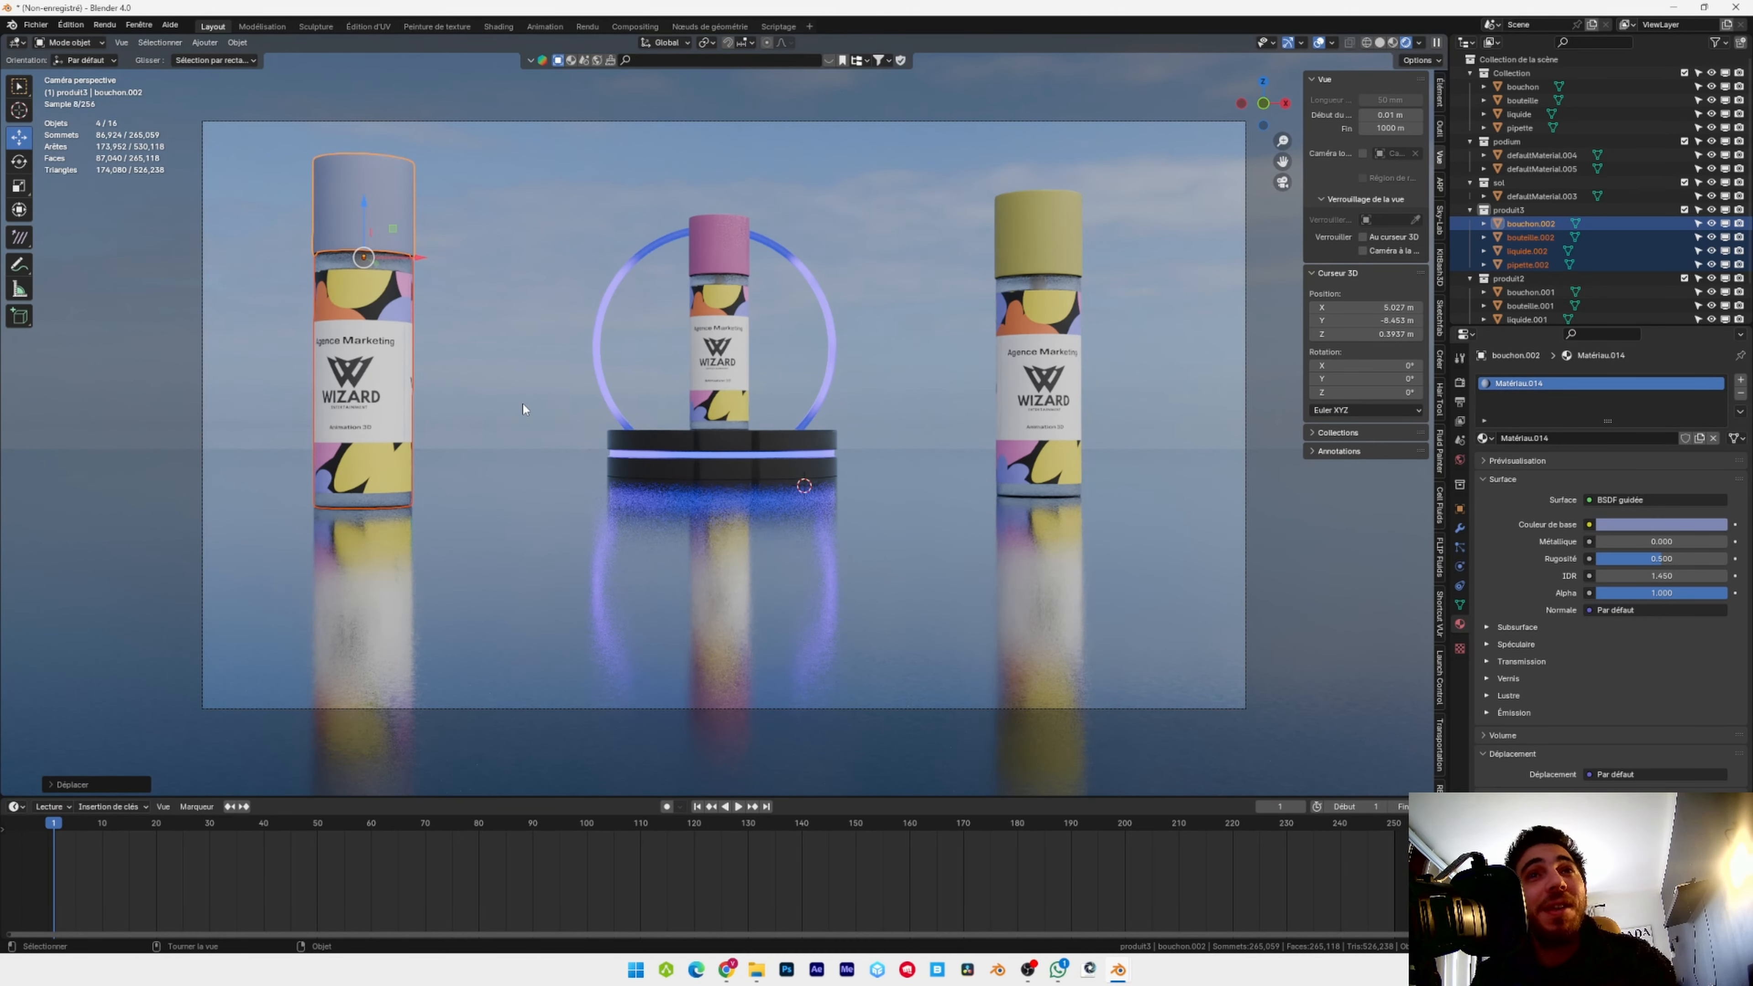
Select all objects in the produit3 collection and duplicate them along X between the left bottle and the podium
{"action": "left_click", "coordinate": [391, 331]}
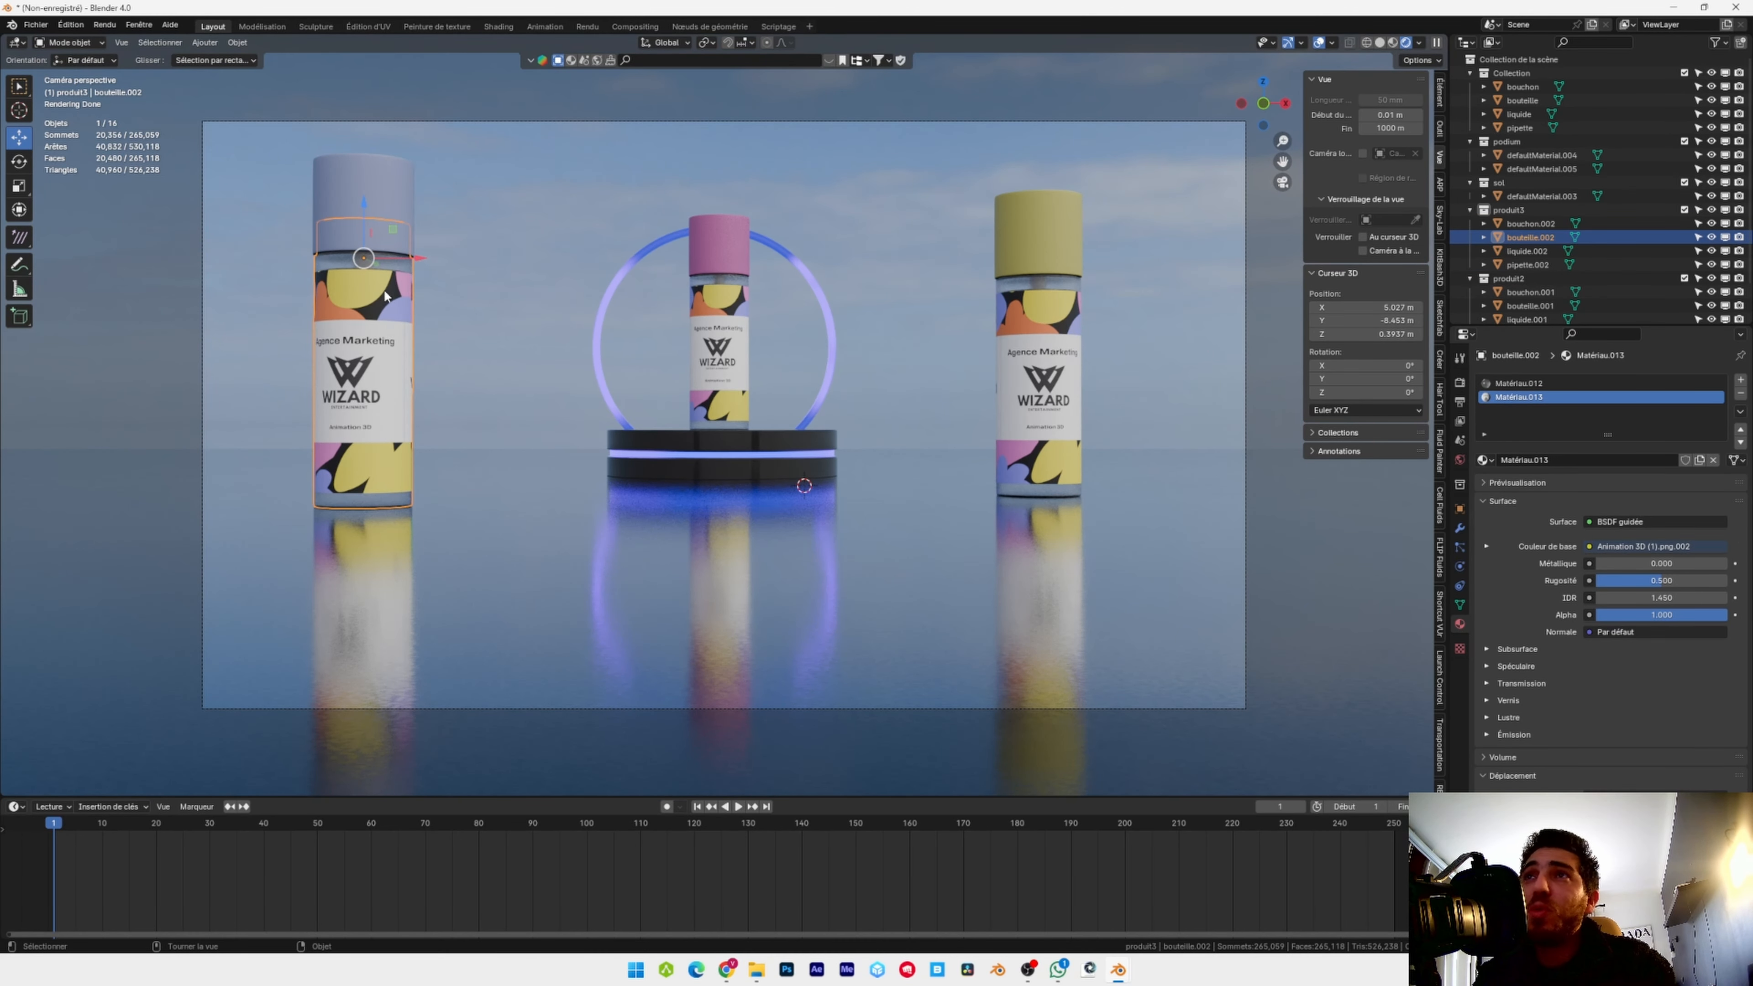
{"action": "left_click", "coordinate": [1528, 212]}
{"action": "right_click", "coordinate": [1529, 212]}
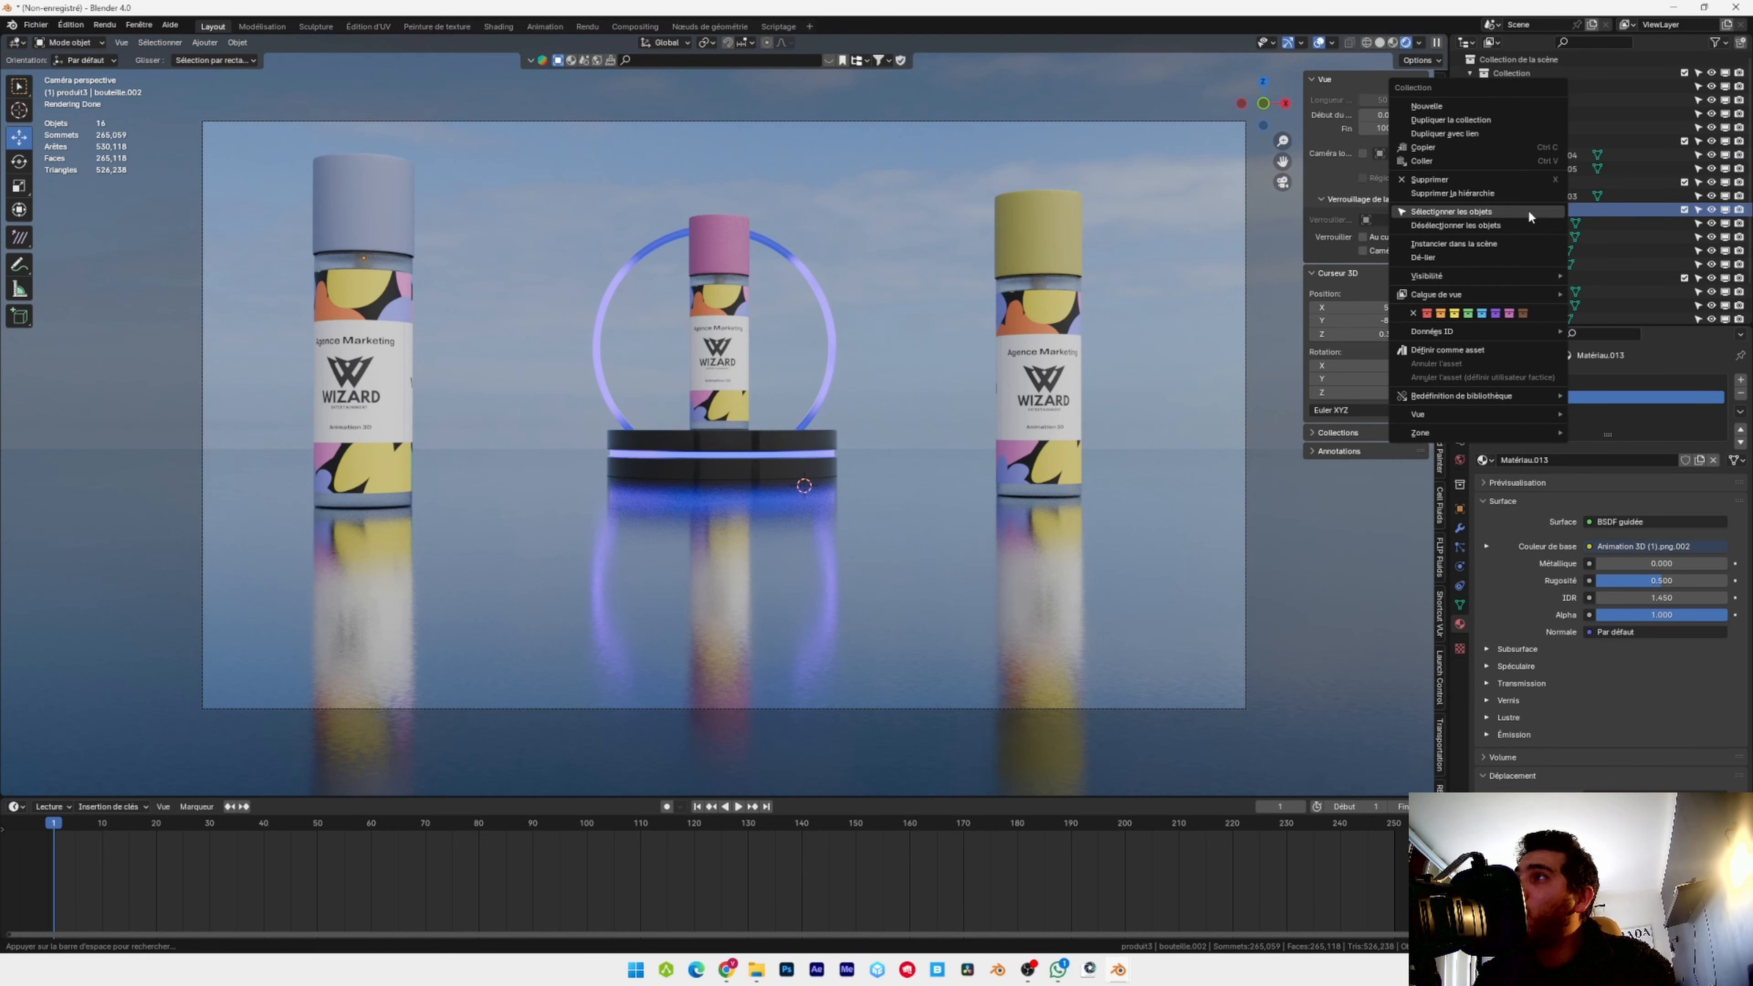
{"action": "left_click", "coordinate": [1529, 210]}
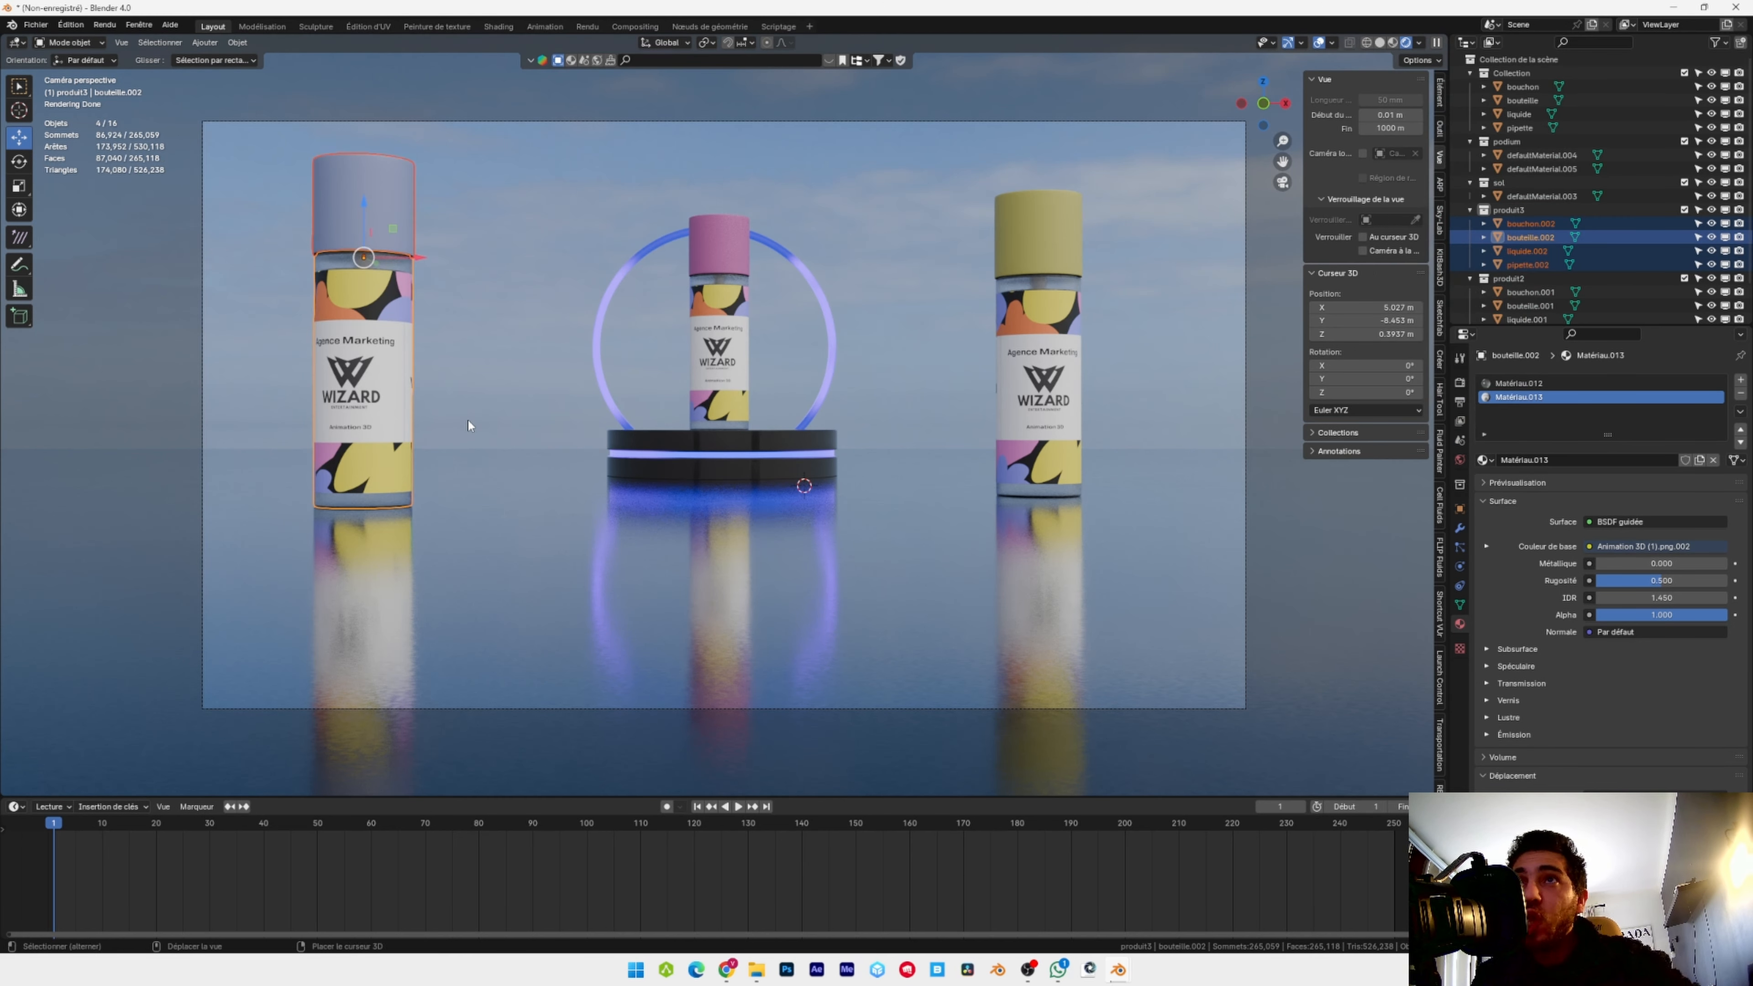
{"action": "key", "text": "shift+d"}
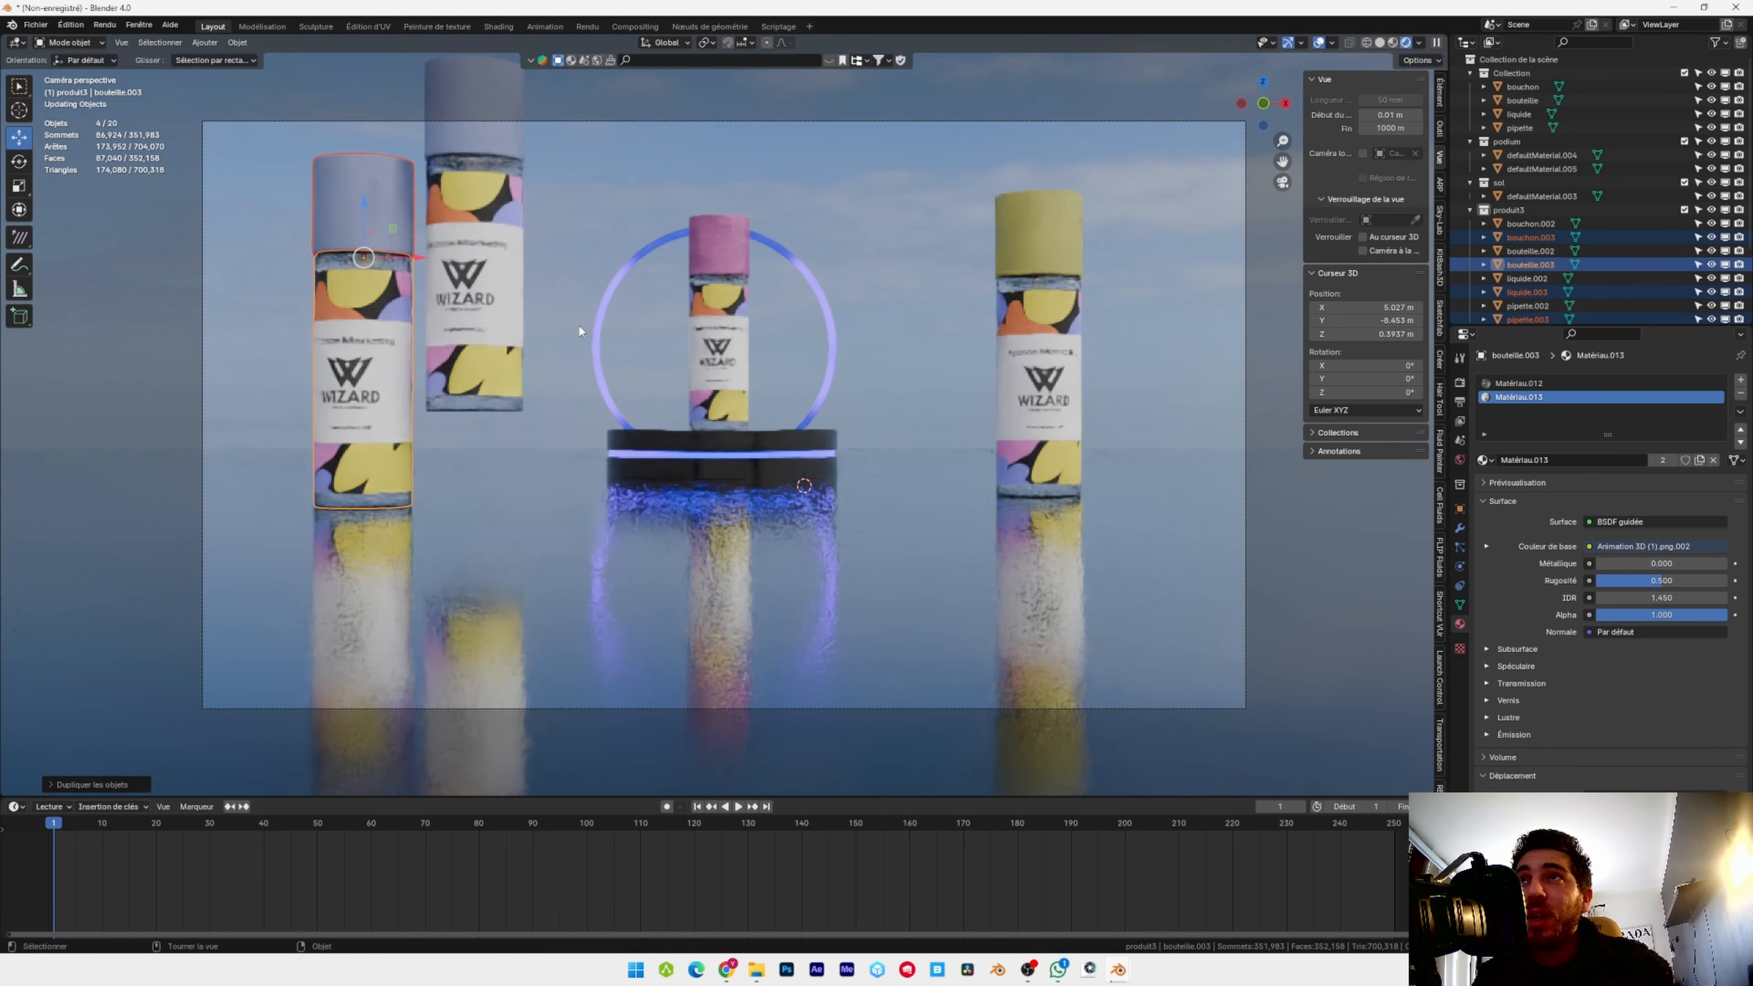
{"action": "left_click", "coordinate": [580, 368]}
Move the duplicated bottle parts into a new collection named produit 4
{"action": "key", "text": "m"}
{"action": "left_click", "coordinate": [580, 366]}
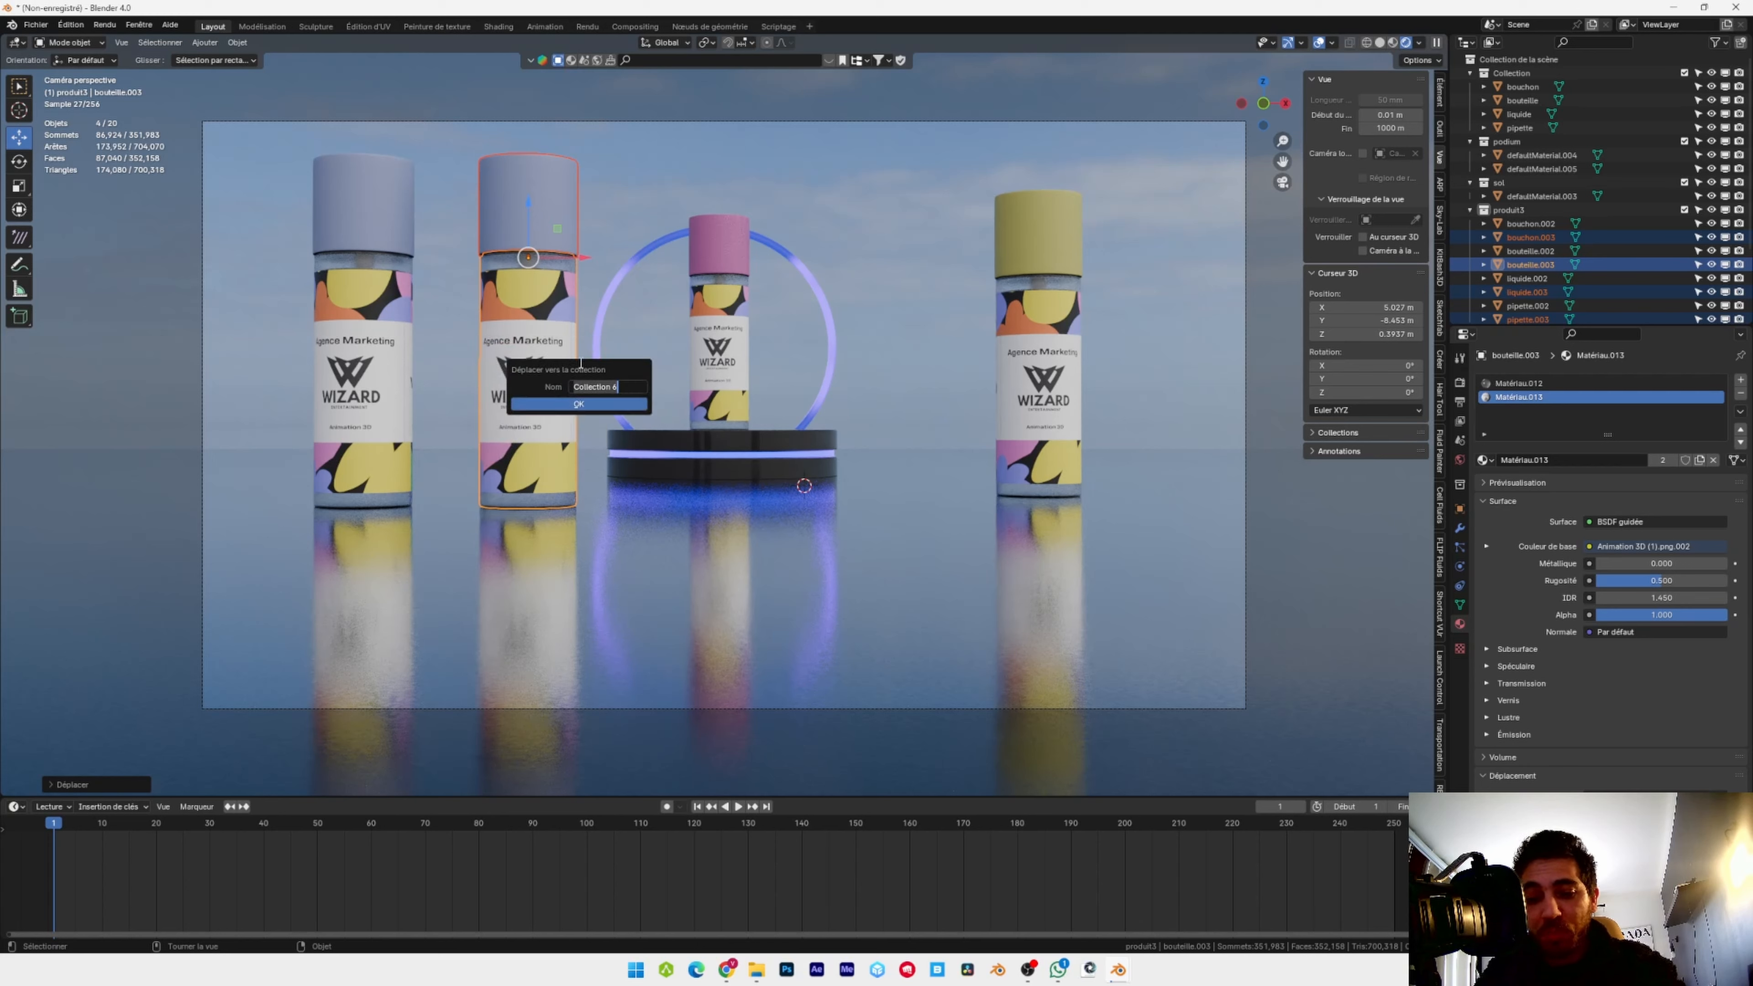
{"action": "type", "text": "produit 4"}
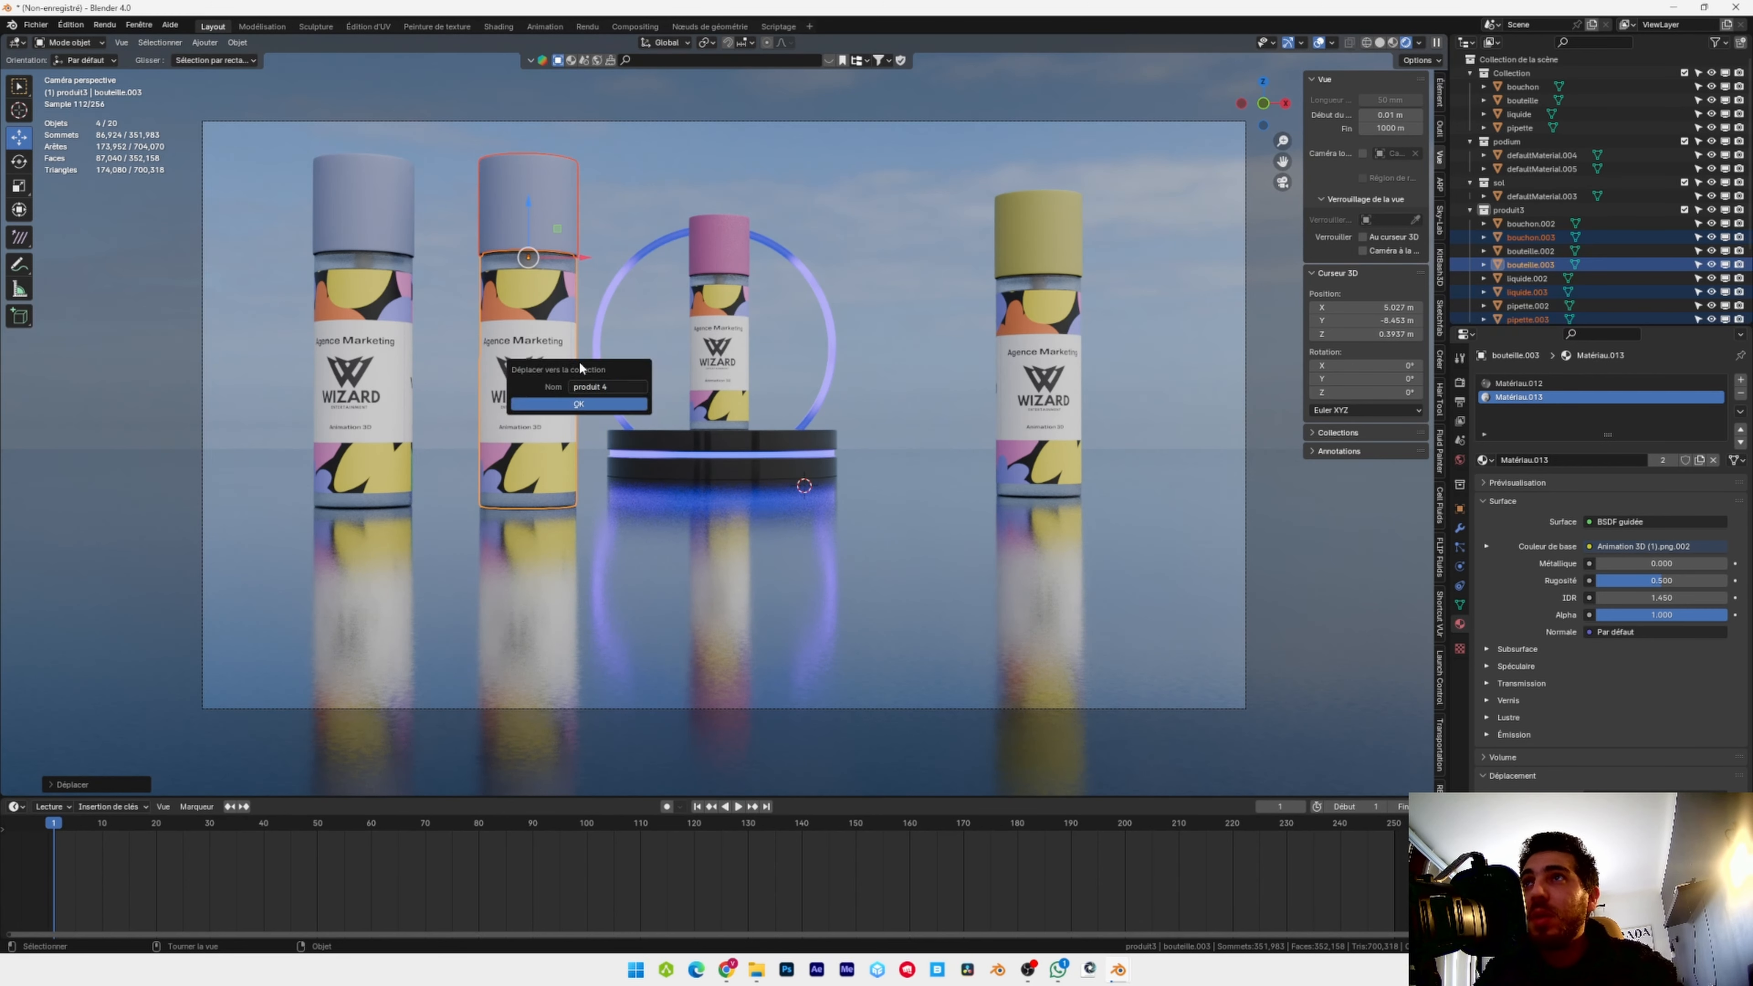
{"action": "left_click", "coordinate": [579, 404]}
Give the duplicated bottle's cap an off-white base color and move the bottle toward the camera at the far left, about X -7.4 m, Y -28.2 m
{"action": "left_click", "coordinate": [528, 207]}
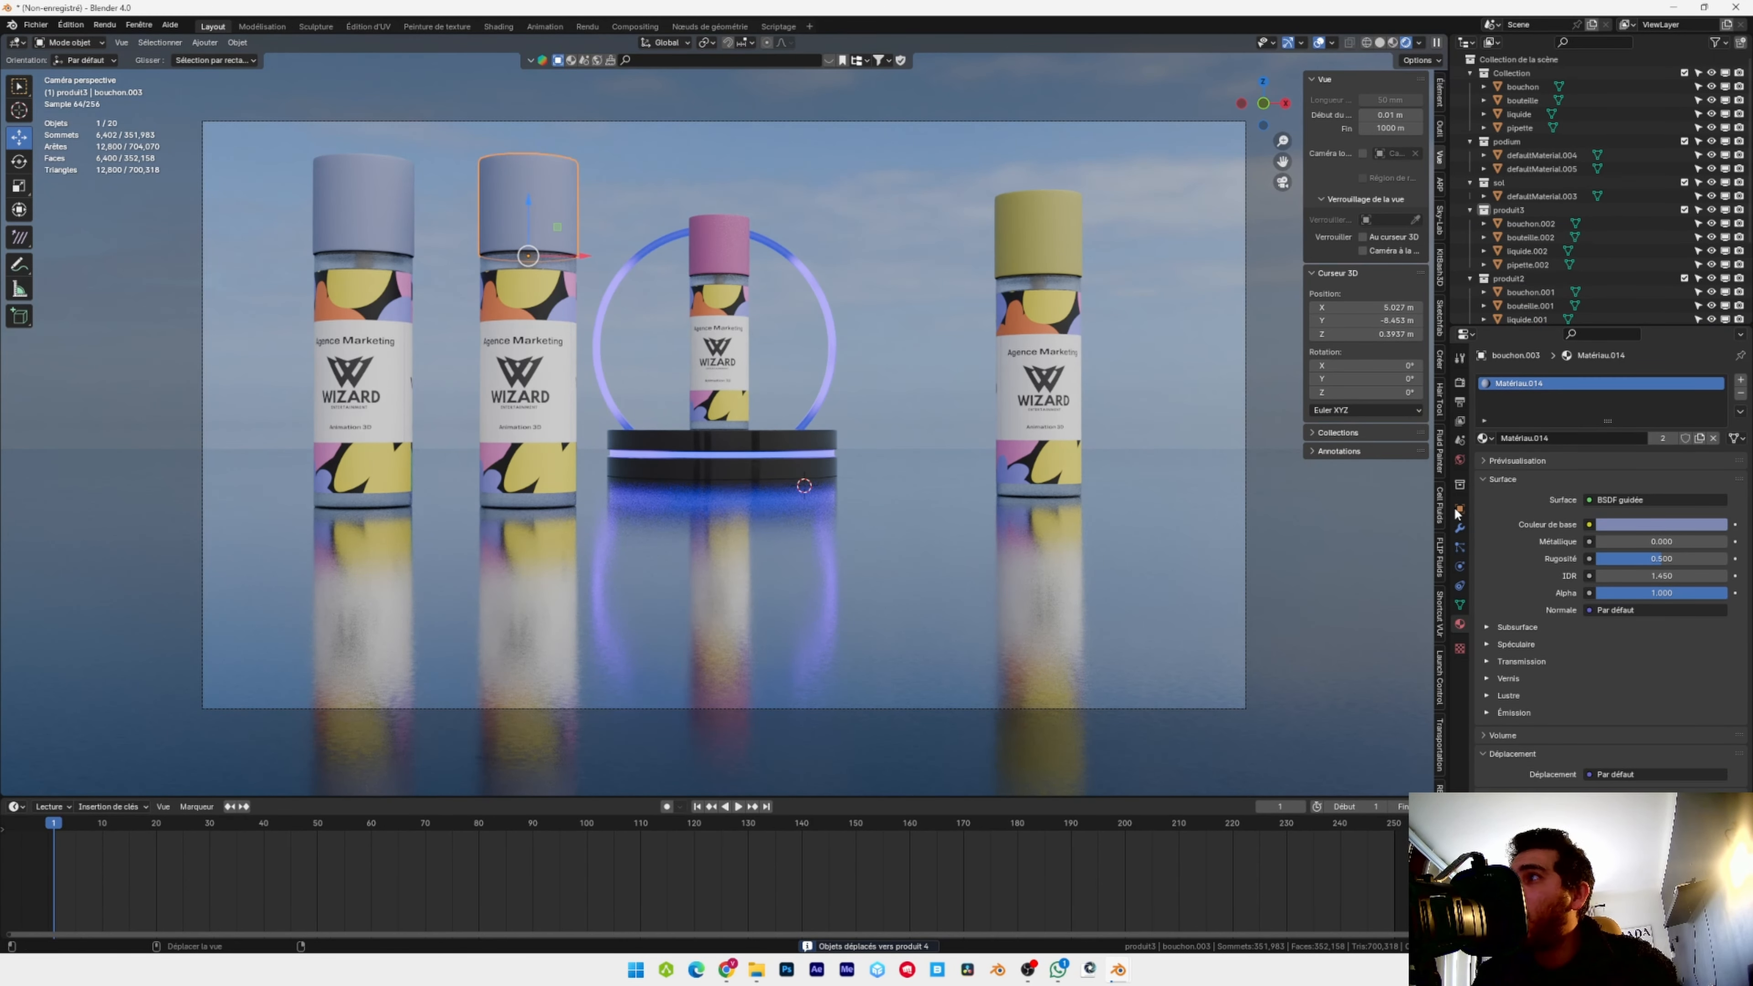
{"action": "left_click", "coordinate": [1661, 524]}
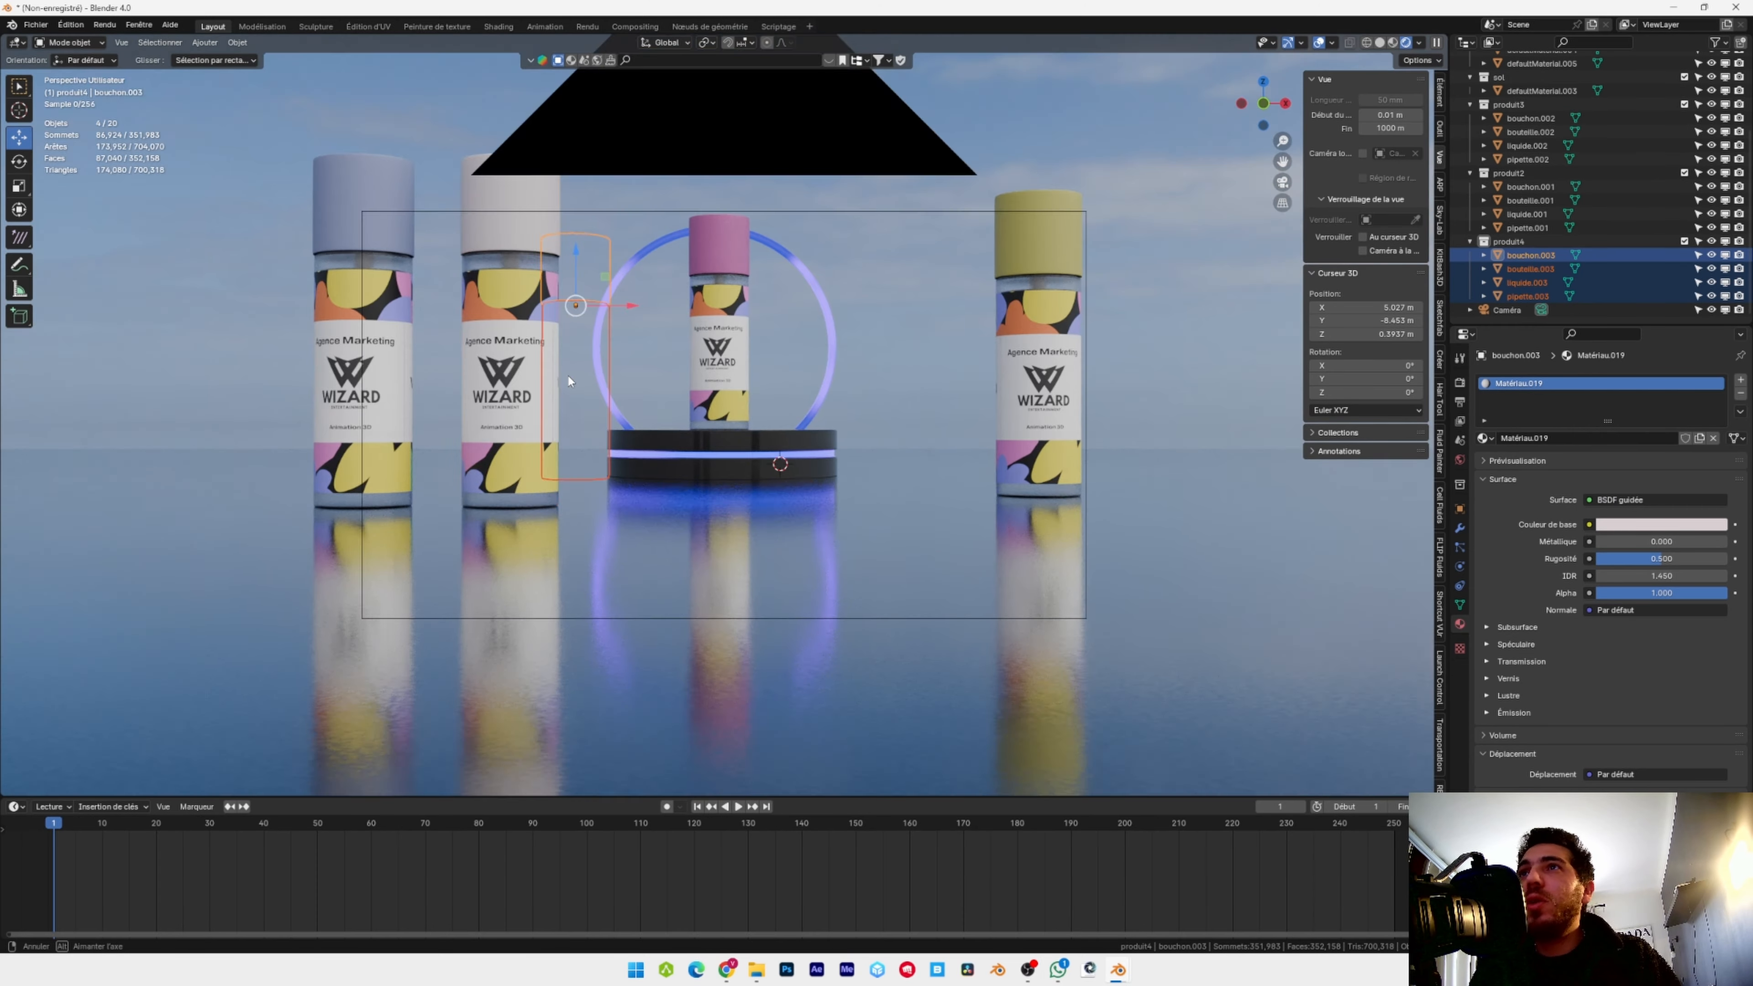
{"action": "mouse_move", "coordinate": [576, 386]}
{"action": "middle_mouse_down"}
{"action": "mouse_move", "coordinate": [1154, 615]}
{"action": "mouse_move", "coordinate": [588, 359]}
{"action": "middle_mouse_up"}
{"action": "left_click_drag", "start_coordinate": [629, 355], "coordinate": [543, 445]}
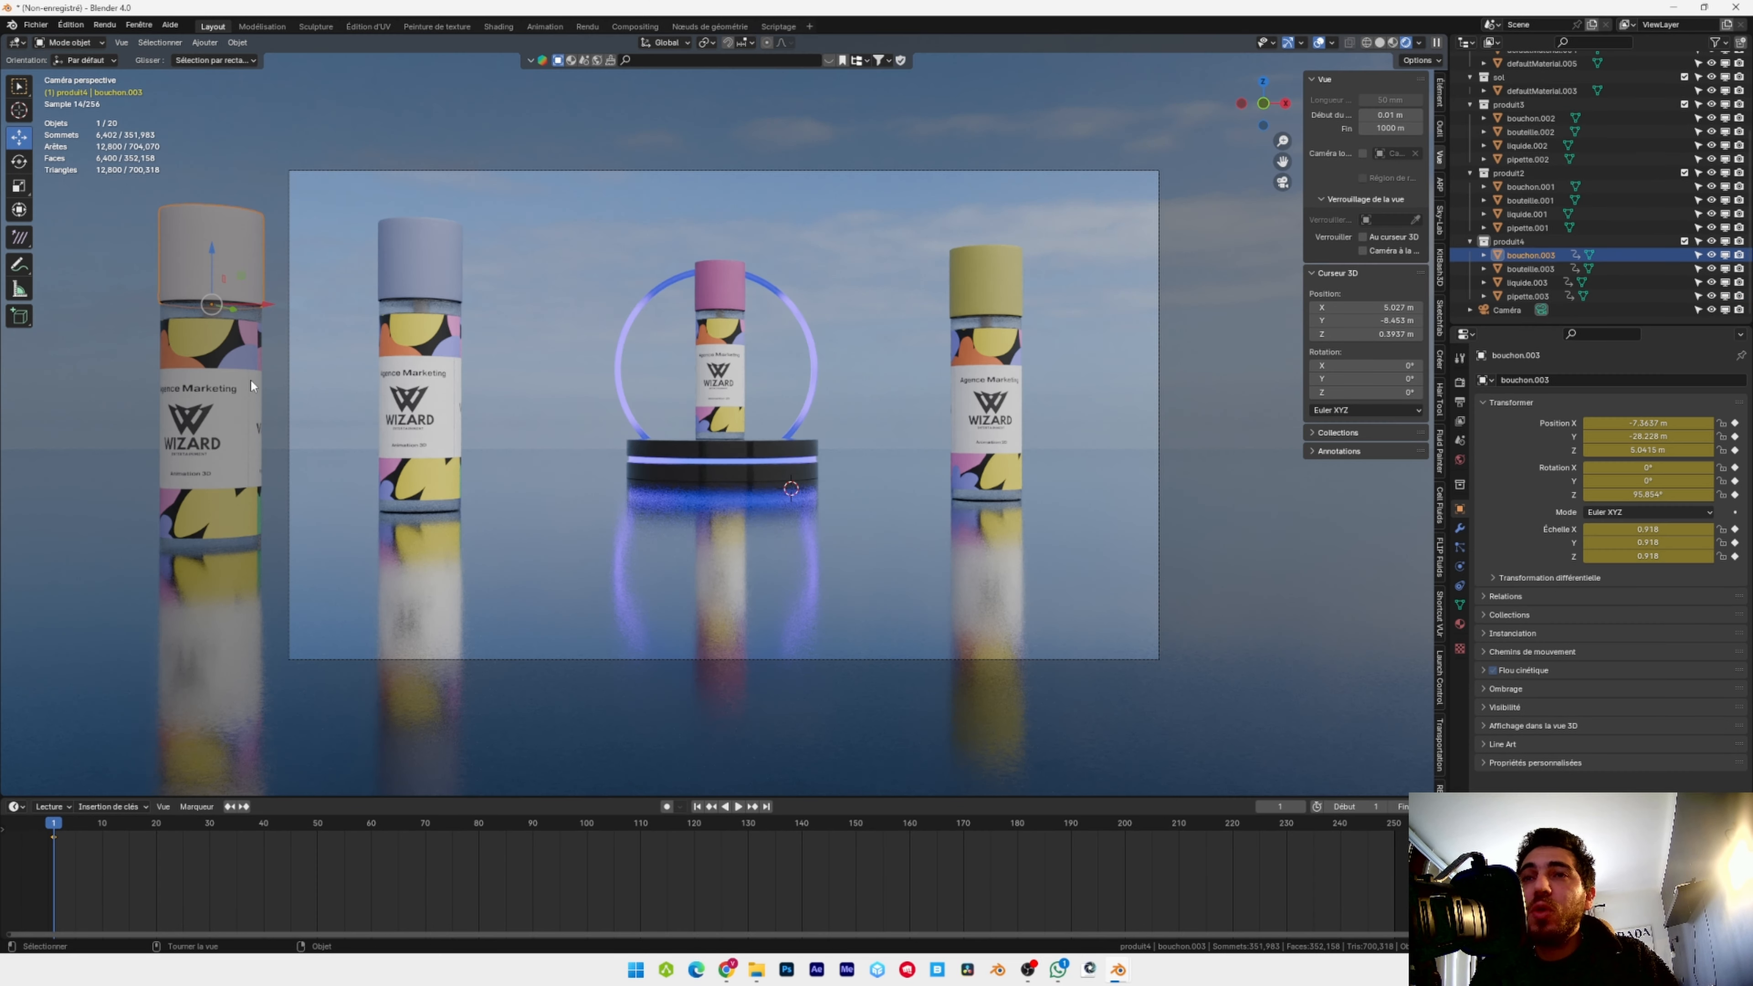
Join the four parts of the off-white-capped bottle into one object, and do the same for the blue-capped bottle
{"action": "left_click", "coordinate": [1536, 295]}
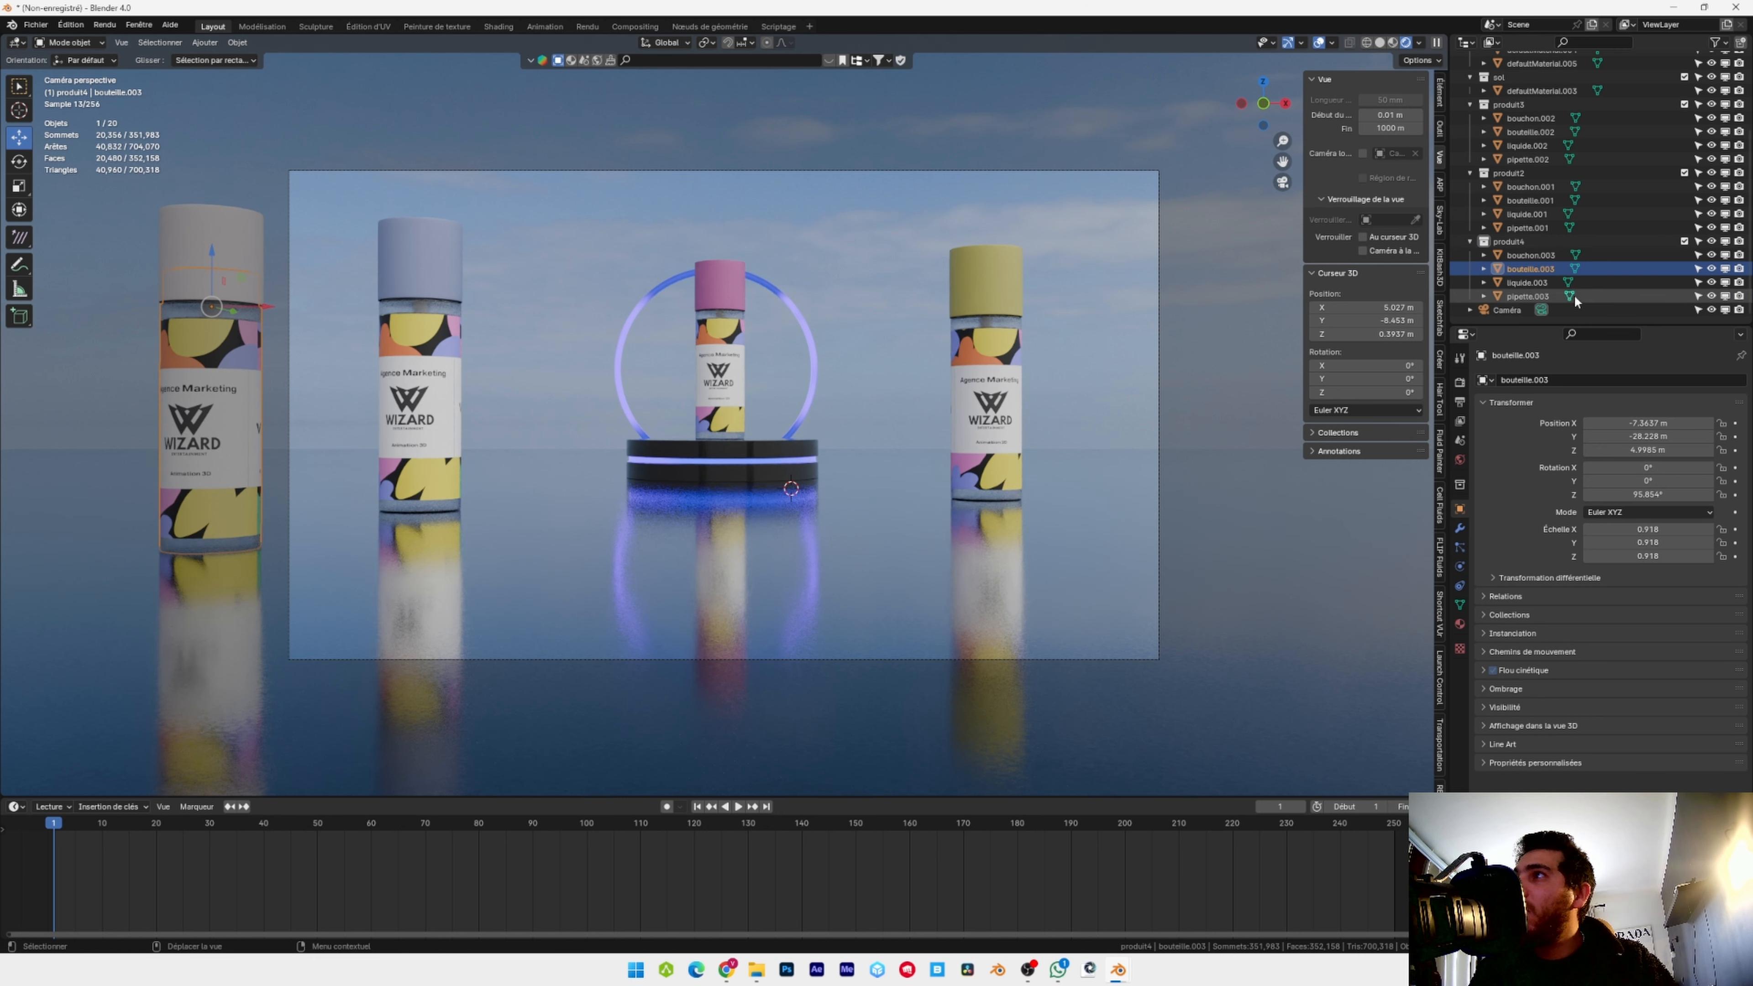
{"action": "left_click", "coordinate": [1529, 255], "text": "shift"}
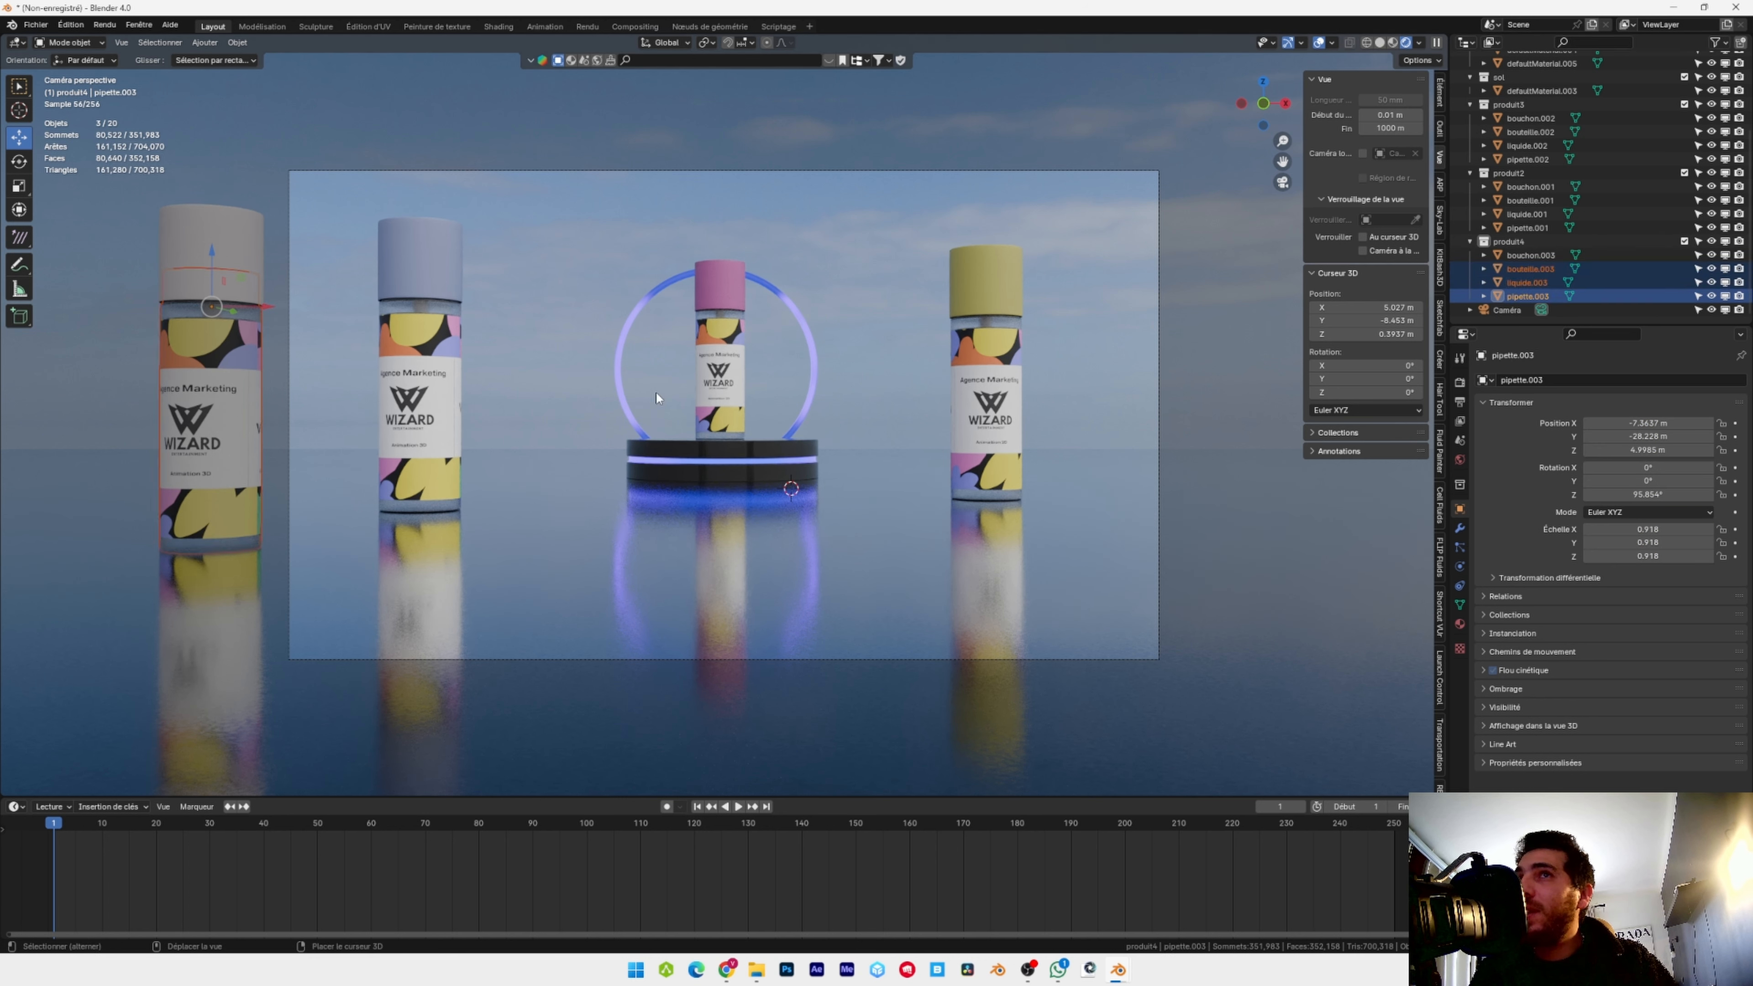
{"action": "key", "text": "ctrl+j"}
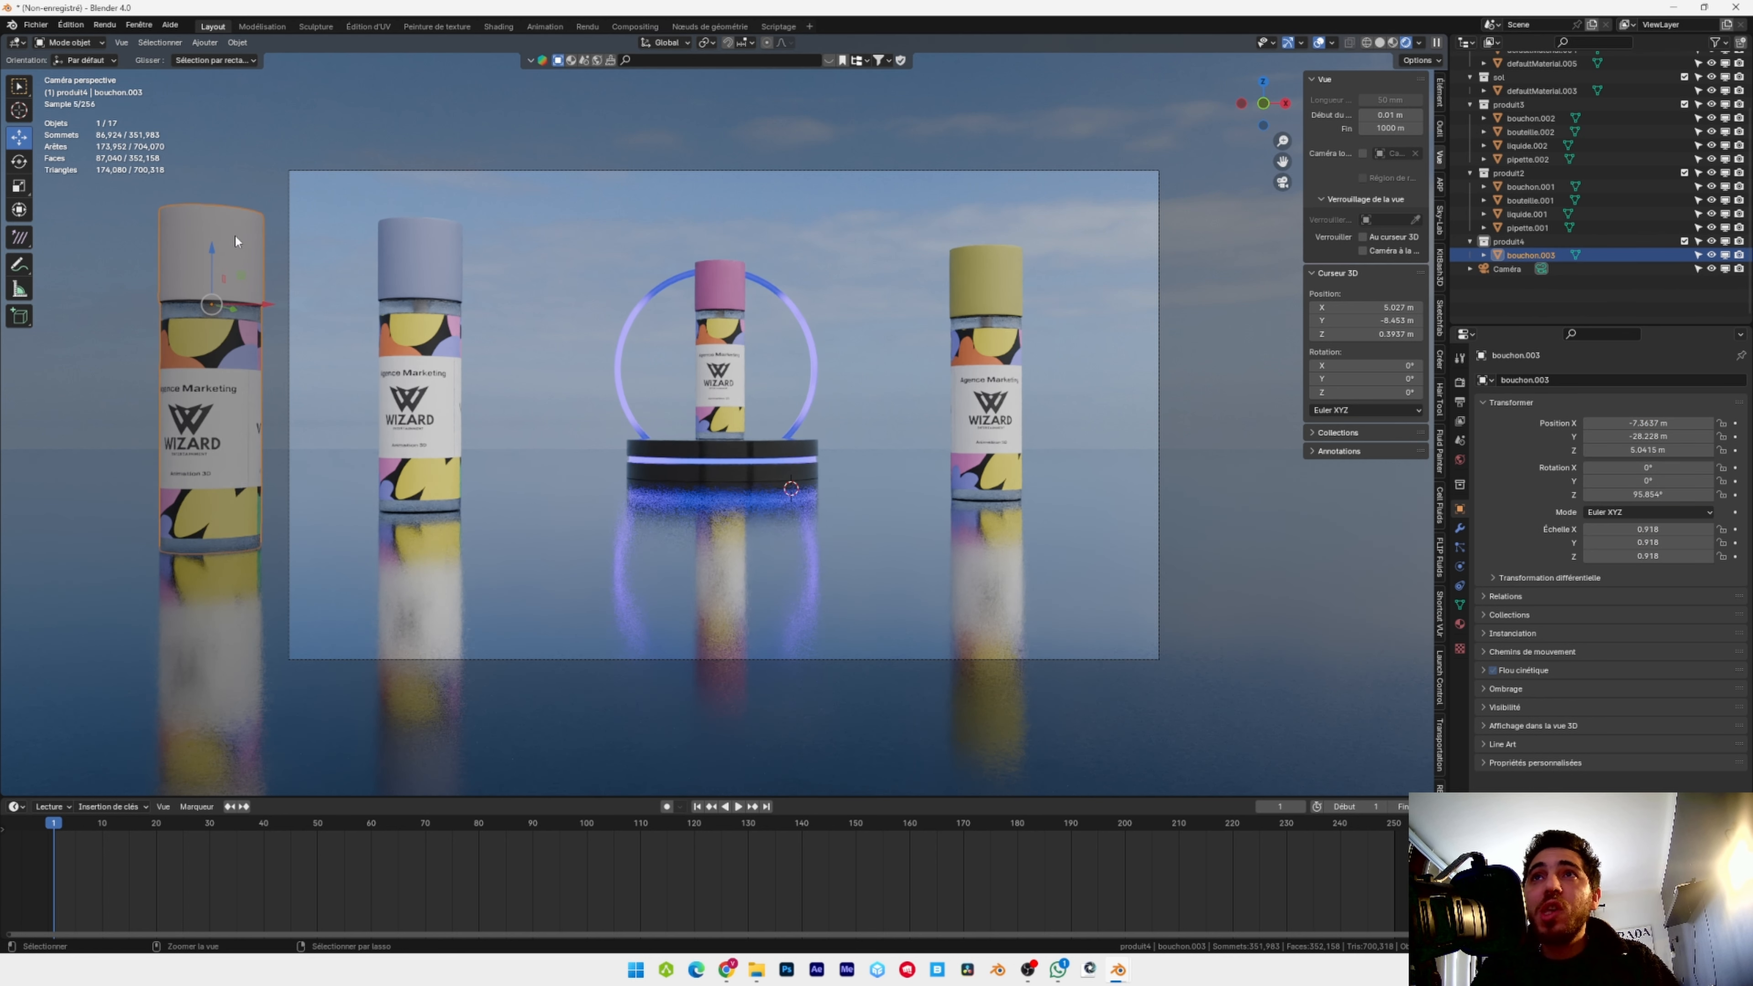
{"action": "left_click_drag", "start_coordinate": [410, 374], "coordinate": [423, 349]}
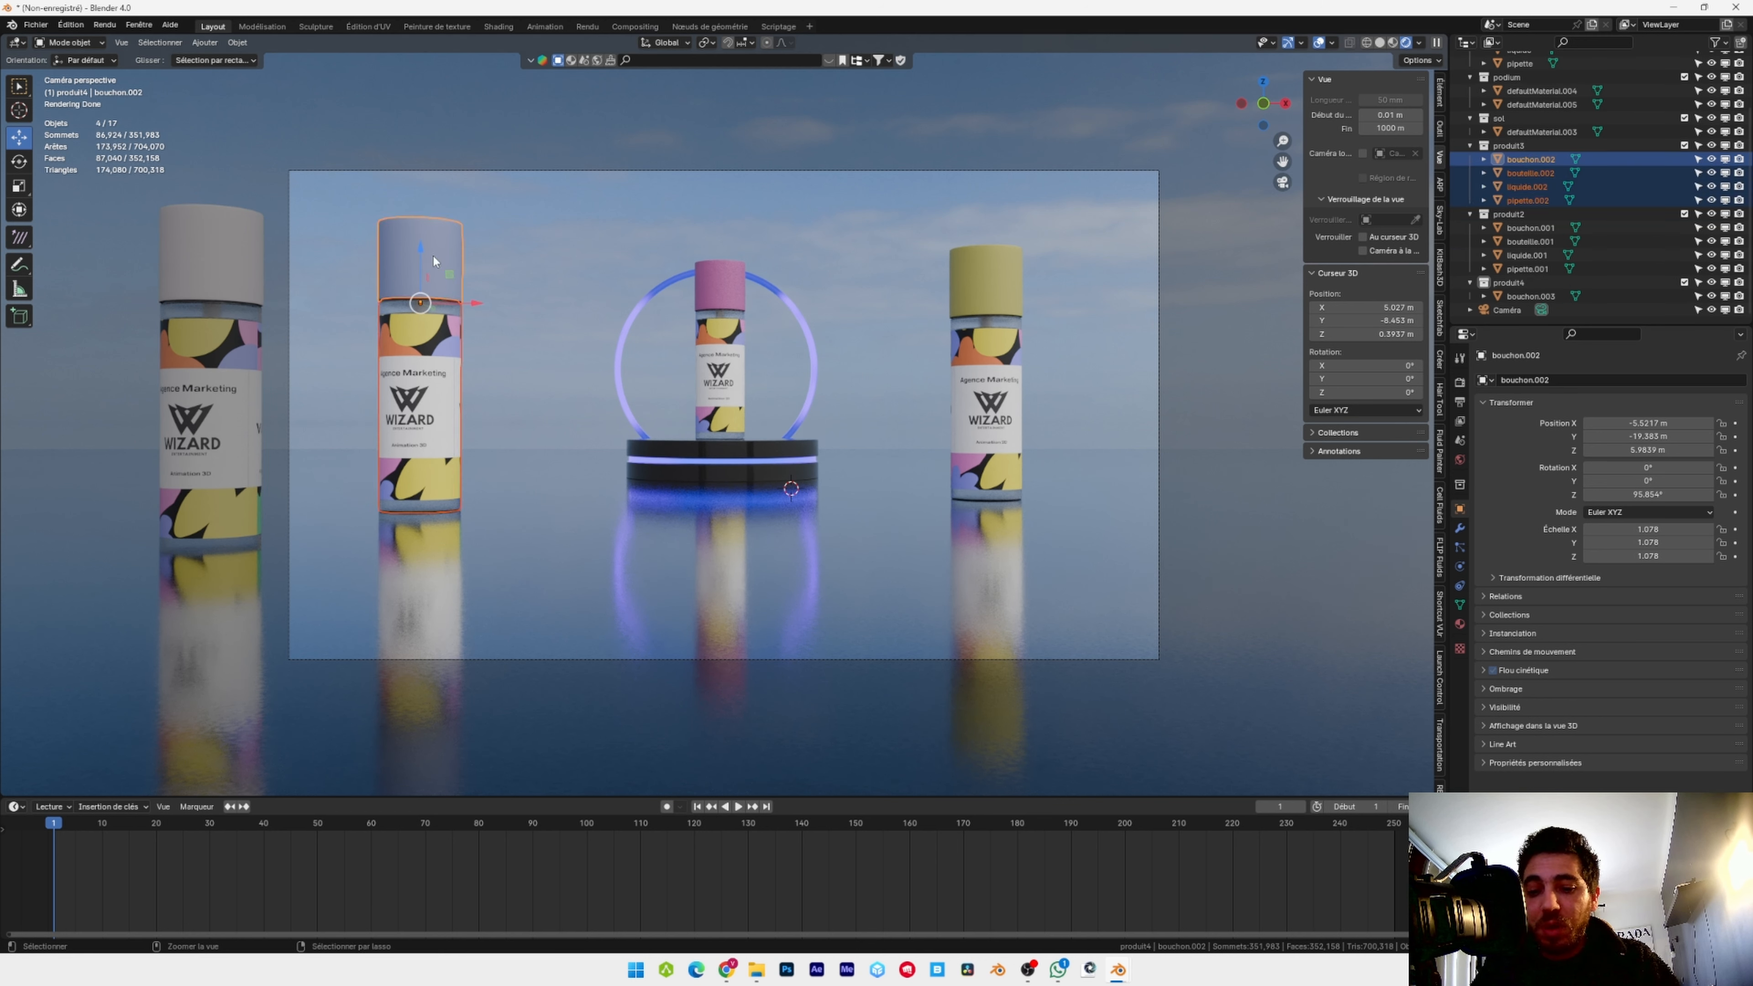
{"action": "key", "text": "ctrl+j"}
Join the four parts of the pink-capped podium bottle into one object, and do the same for the yellow-capped bottle
{"action": "left_click", "coordinate": [1522, 76]}
{"action": "scroll", "coordinate": [1536, 105], "scroll_direction": "up", "scroll_amount": 1}
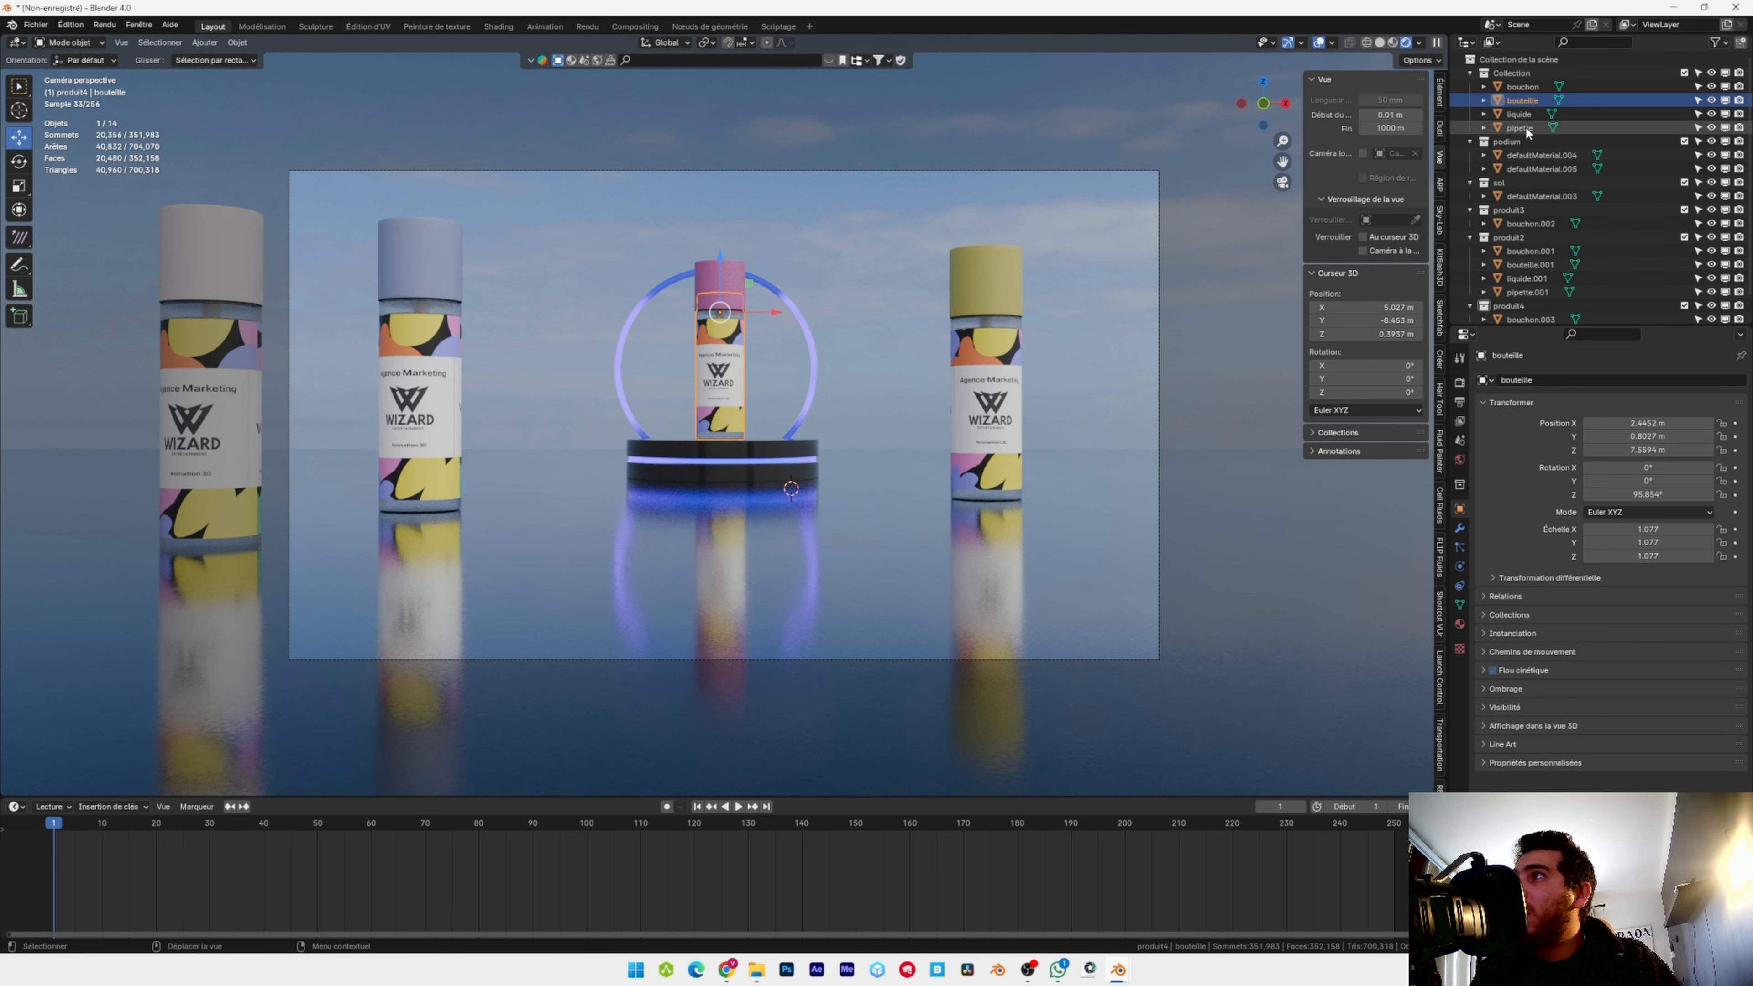
{"action": "left_click", "coordinate": [1521, 127], "text": "shift"}
{"action": "left_click", "coordinate": [1522, 86], "text": "ctrl+shift"}
{"action": "key", "text": "ctrl+j"}
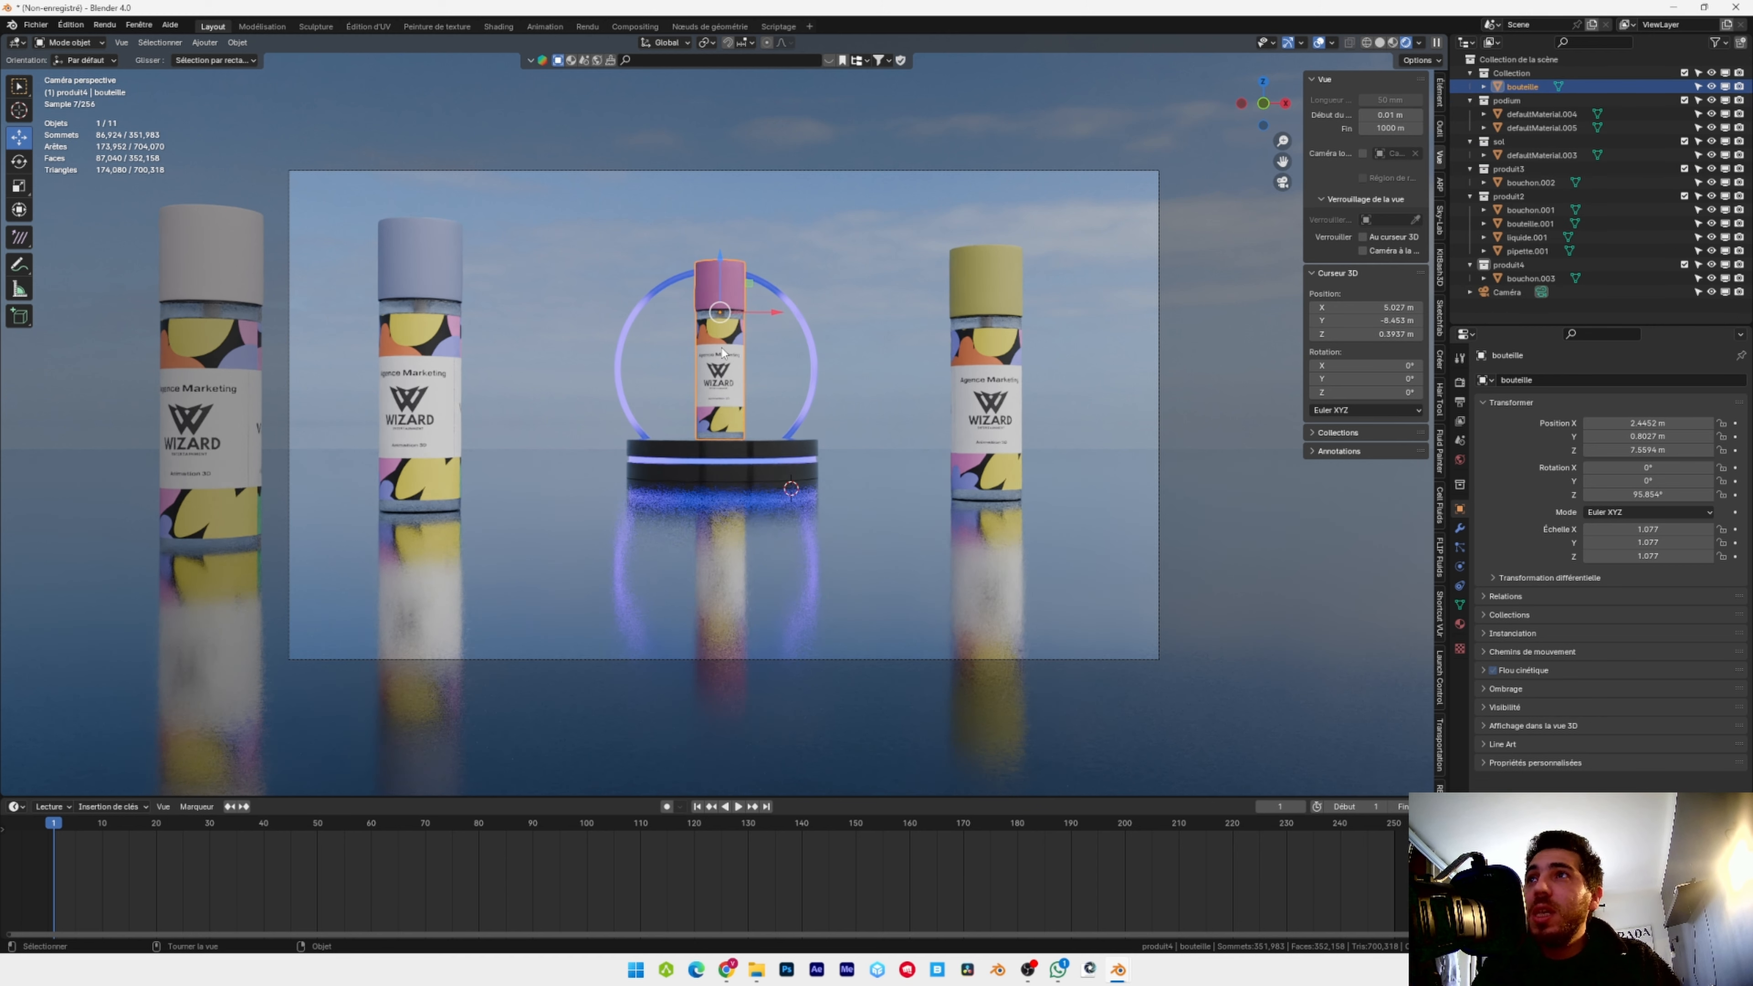
{"action": "left_click", "coordinate": [992, 394]}
{"action": "left_click", "coordinate": [992, 394], "text": "shift"}
{"action": "left_click", "coordinate": [1005, 288], "text": "shift"}
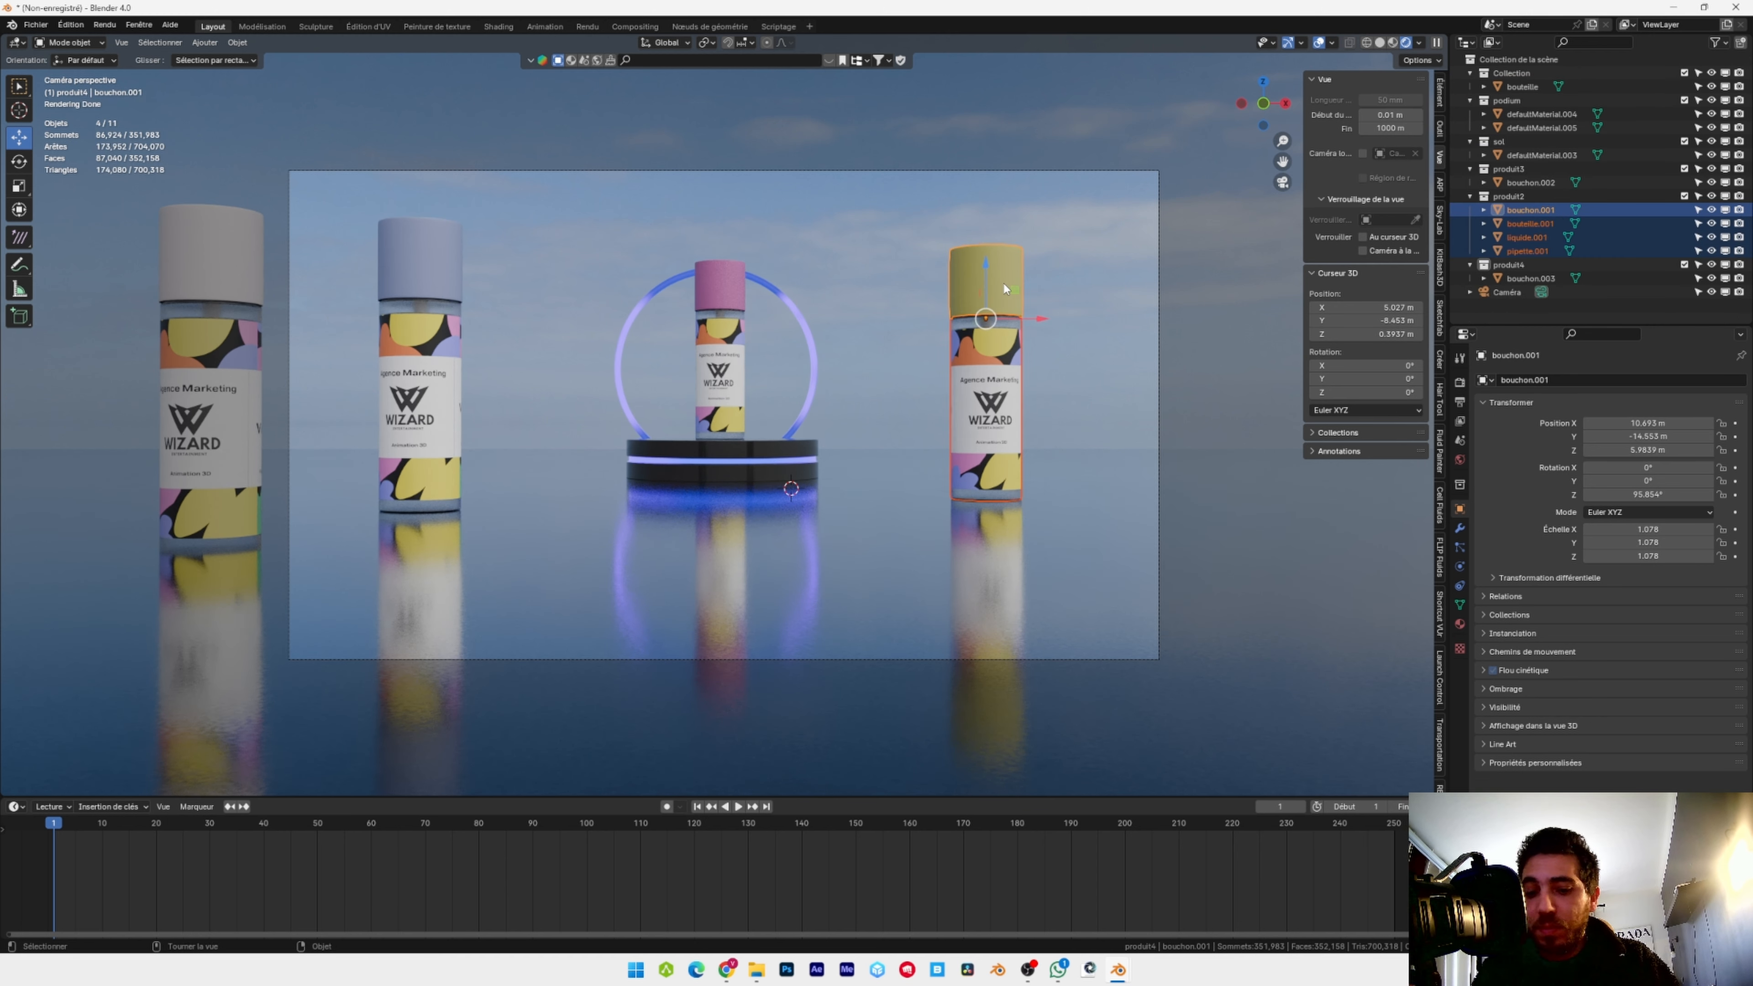
{"action": "key", "text": "ctrl+j"}
Slide the off-white-capped bottle to about X -7.3 m and keyframe its position, rotation and scale at frame 1
{"action": "left_click", "coordinate": [227, 387]}
{"action": "key", "text": "g"}
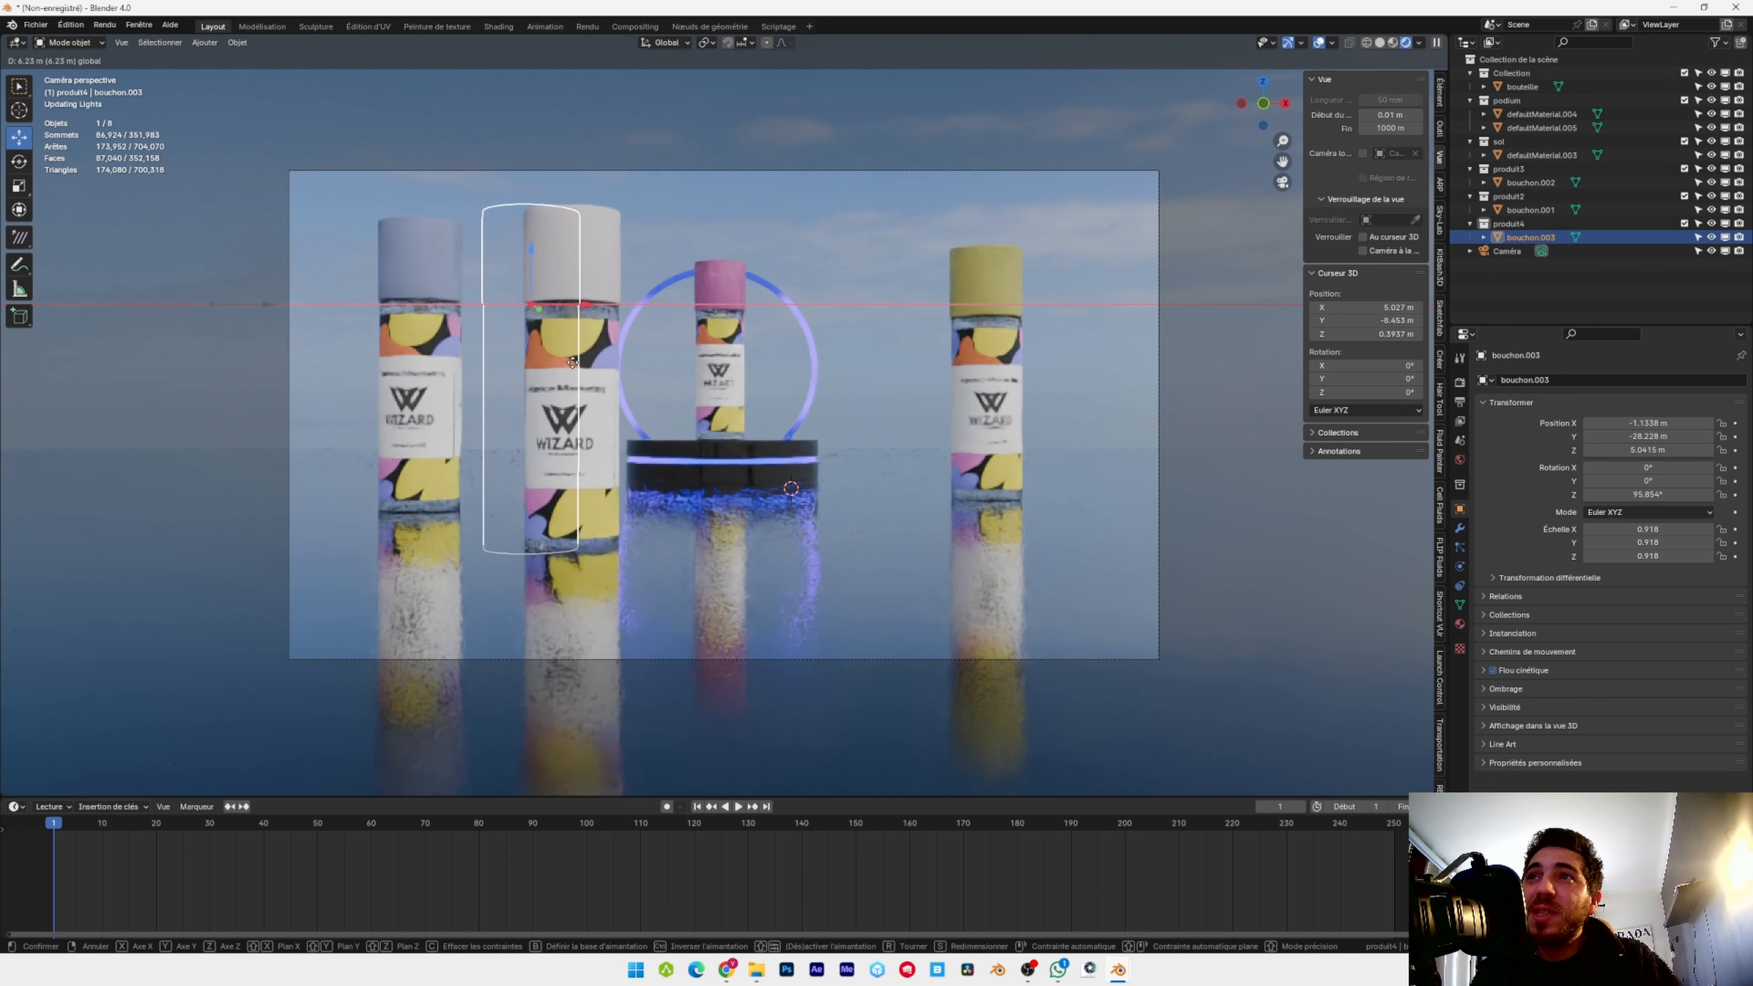
{"action": "left_click", "coordinate": [269, 394]}
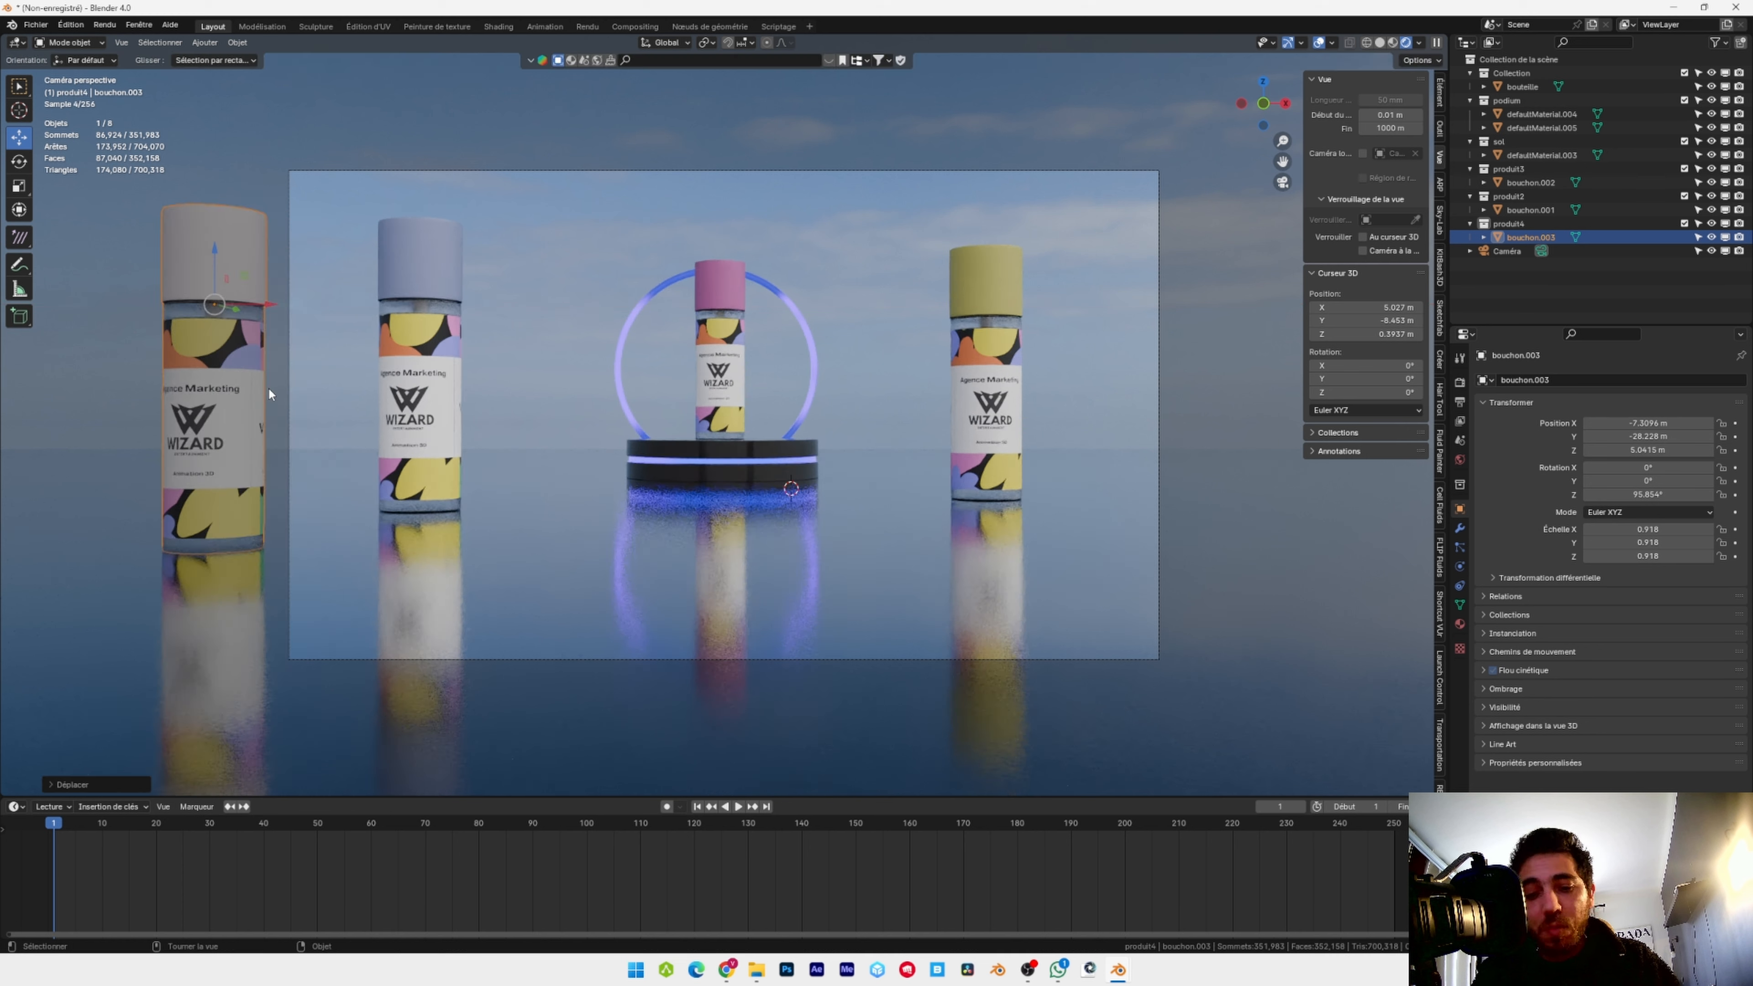
{"action": "key", "text": "i"}
{"action": "left_click", "coordinate": [295, 363]}
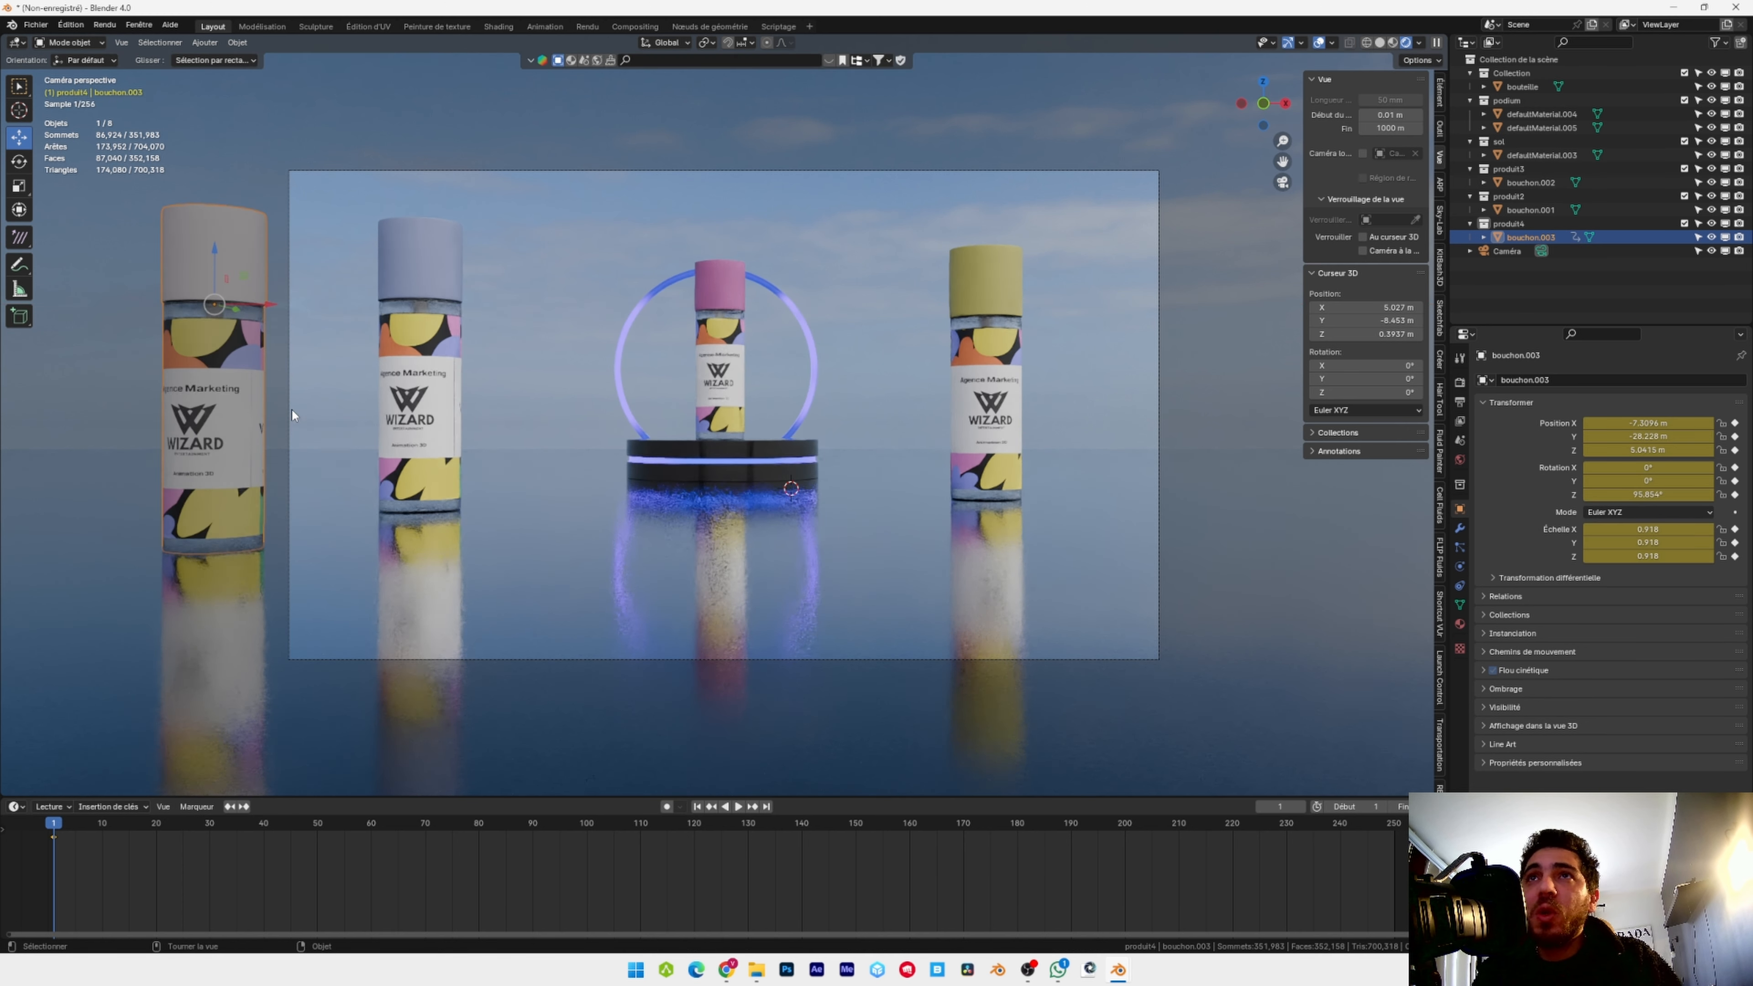
At frame 180, move the off-white-capped bottle to about X 12.5 m, turn it to about -284° on Z, and keyframe position, rotation and scale
{"action": "key", "text": "shift+Right"}
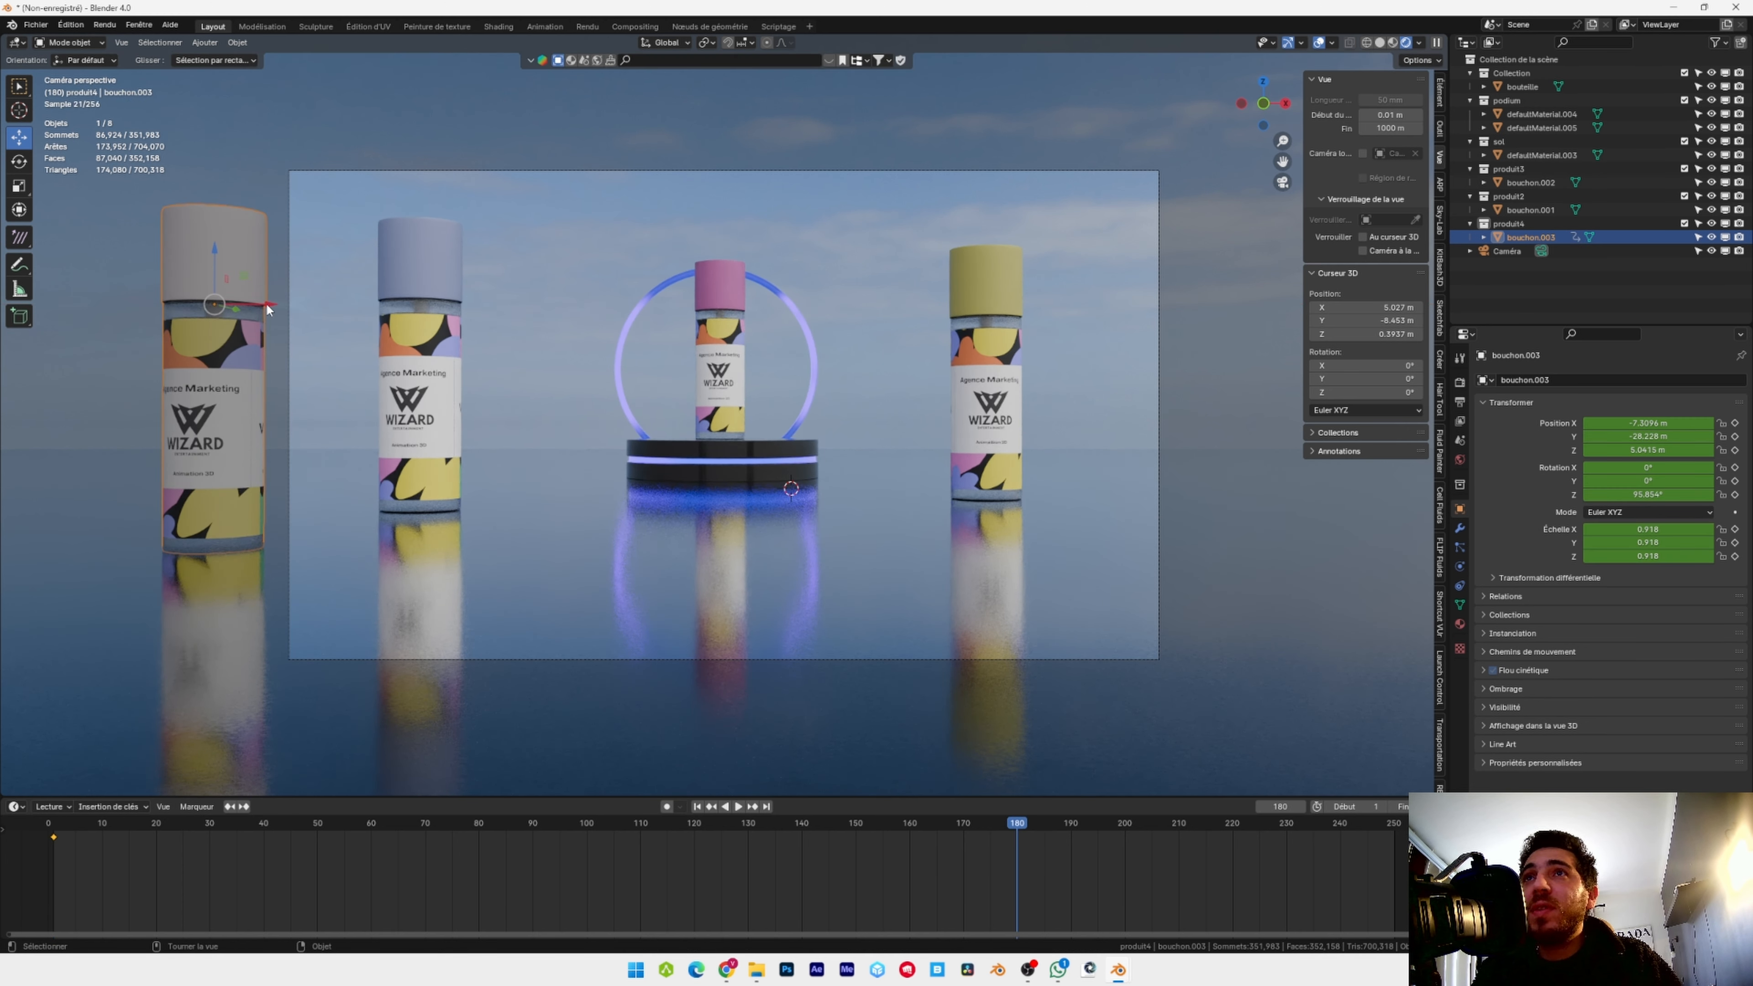
{"action": "left_click_drag", "start_coordinate": [266, 303], "coordinate": [1162, 290]}
{"action": "key", "text": "r"}
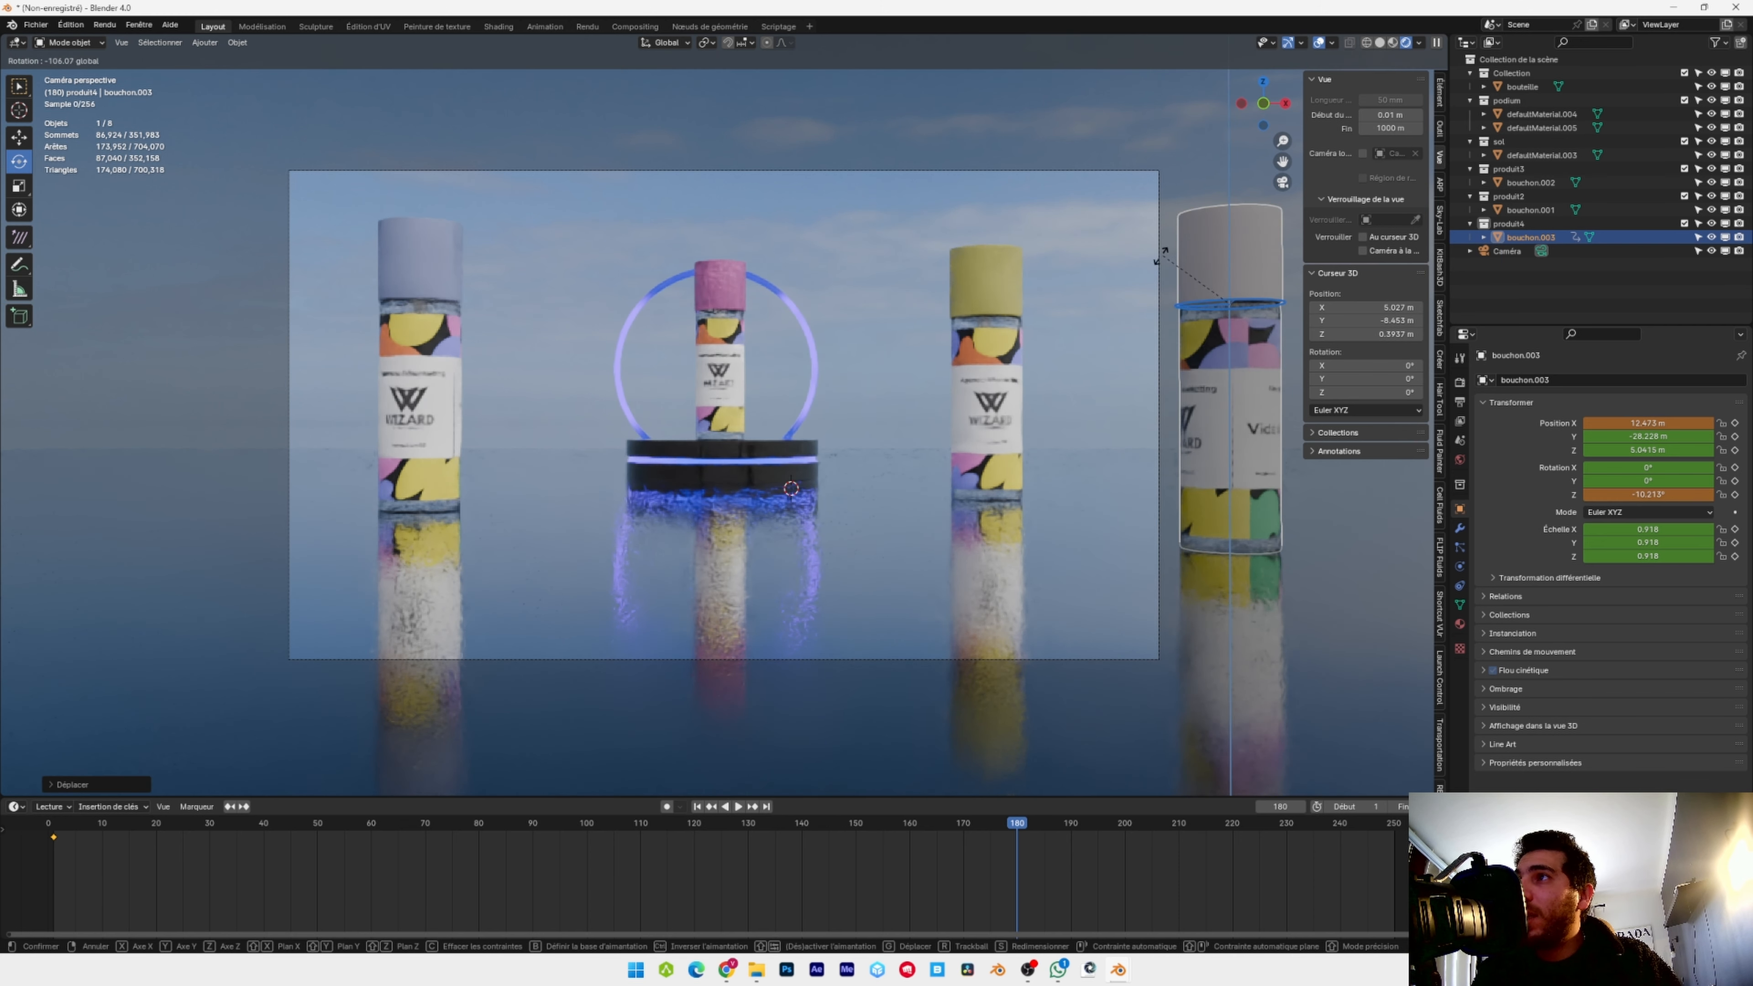
{"action": "left_click", "coordinate": [846, 441]}
{"action": "key", "text": "i"}
{"action": "left_click", "coordinate": [846, 441]}
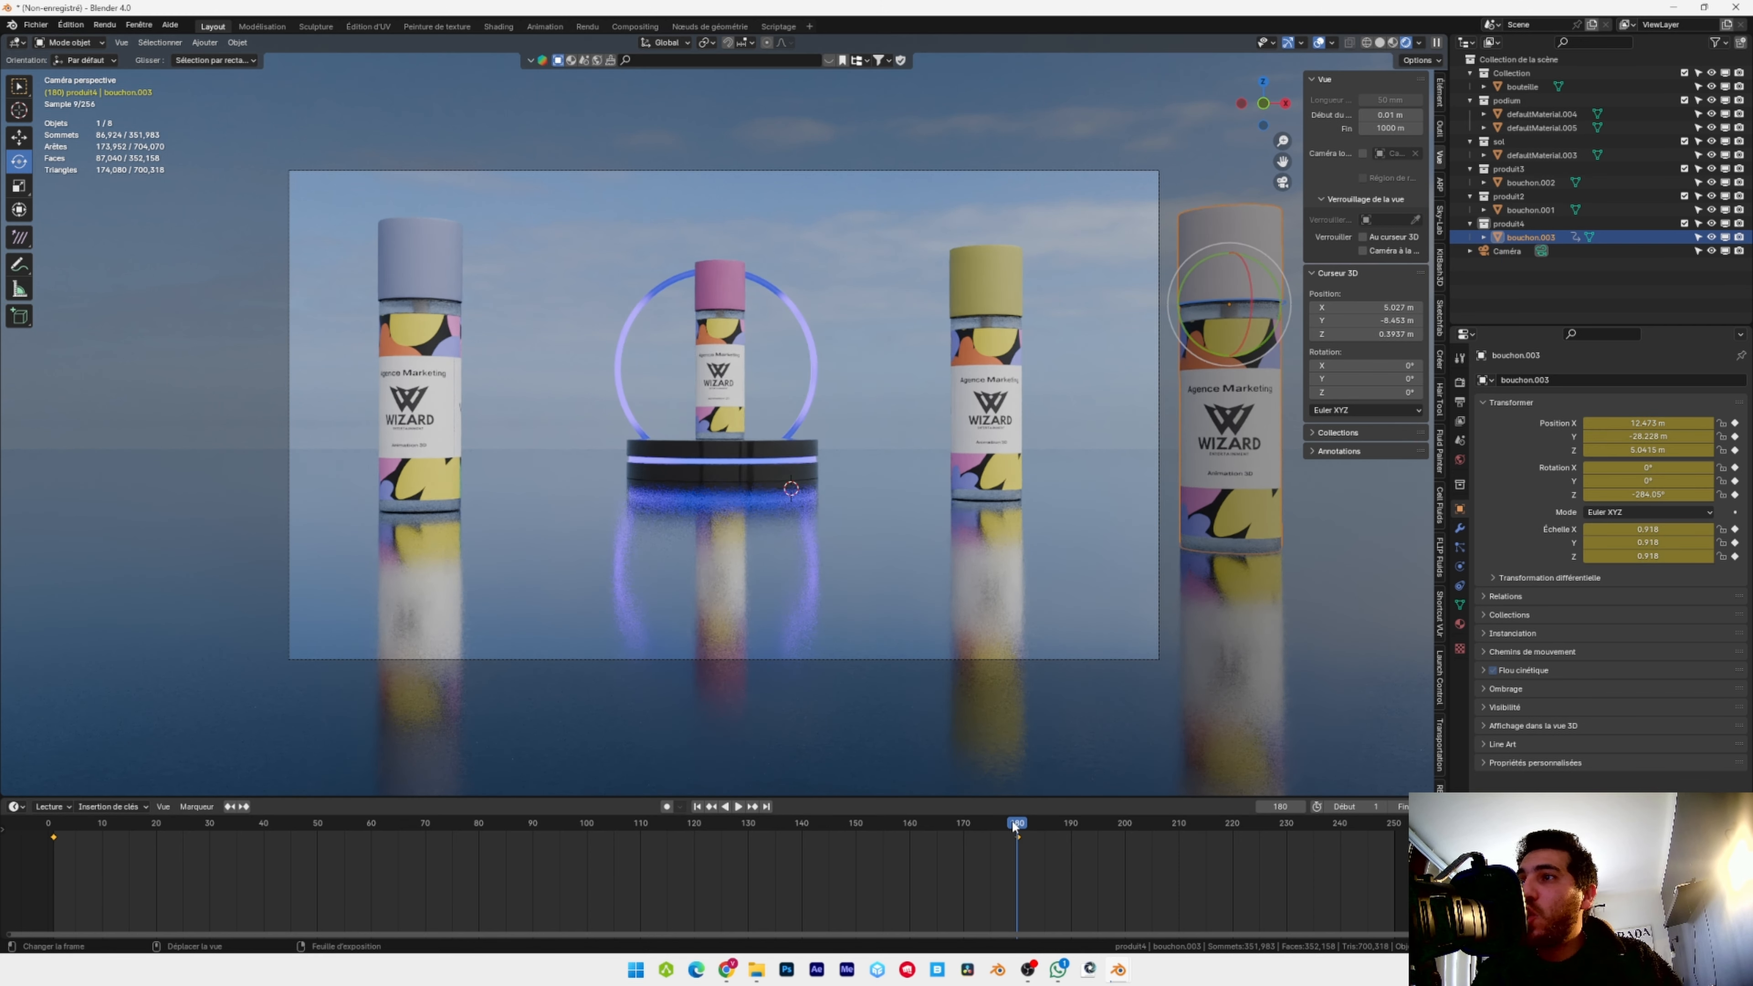
Keyframe the blue-capped bottle's position, rotation and scale at frame 23
{"action": "left_click_drag", "start_coordinate": [1012, 819], "coordinate": [162, 841]}
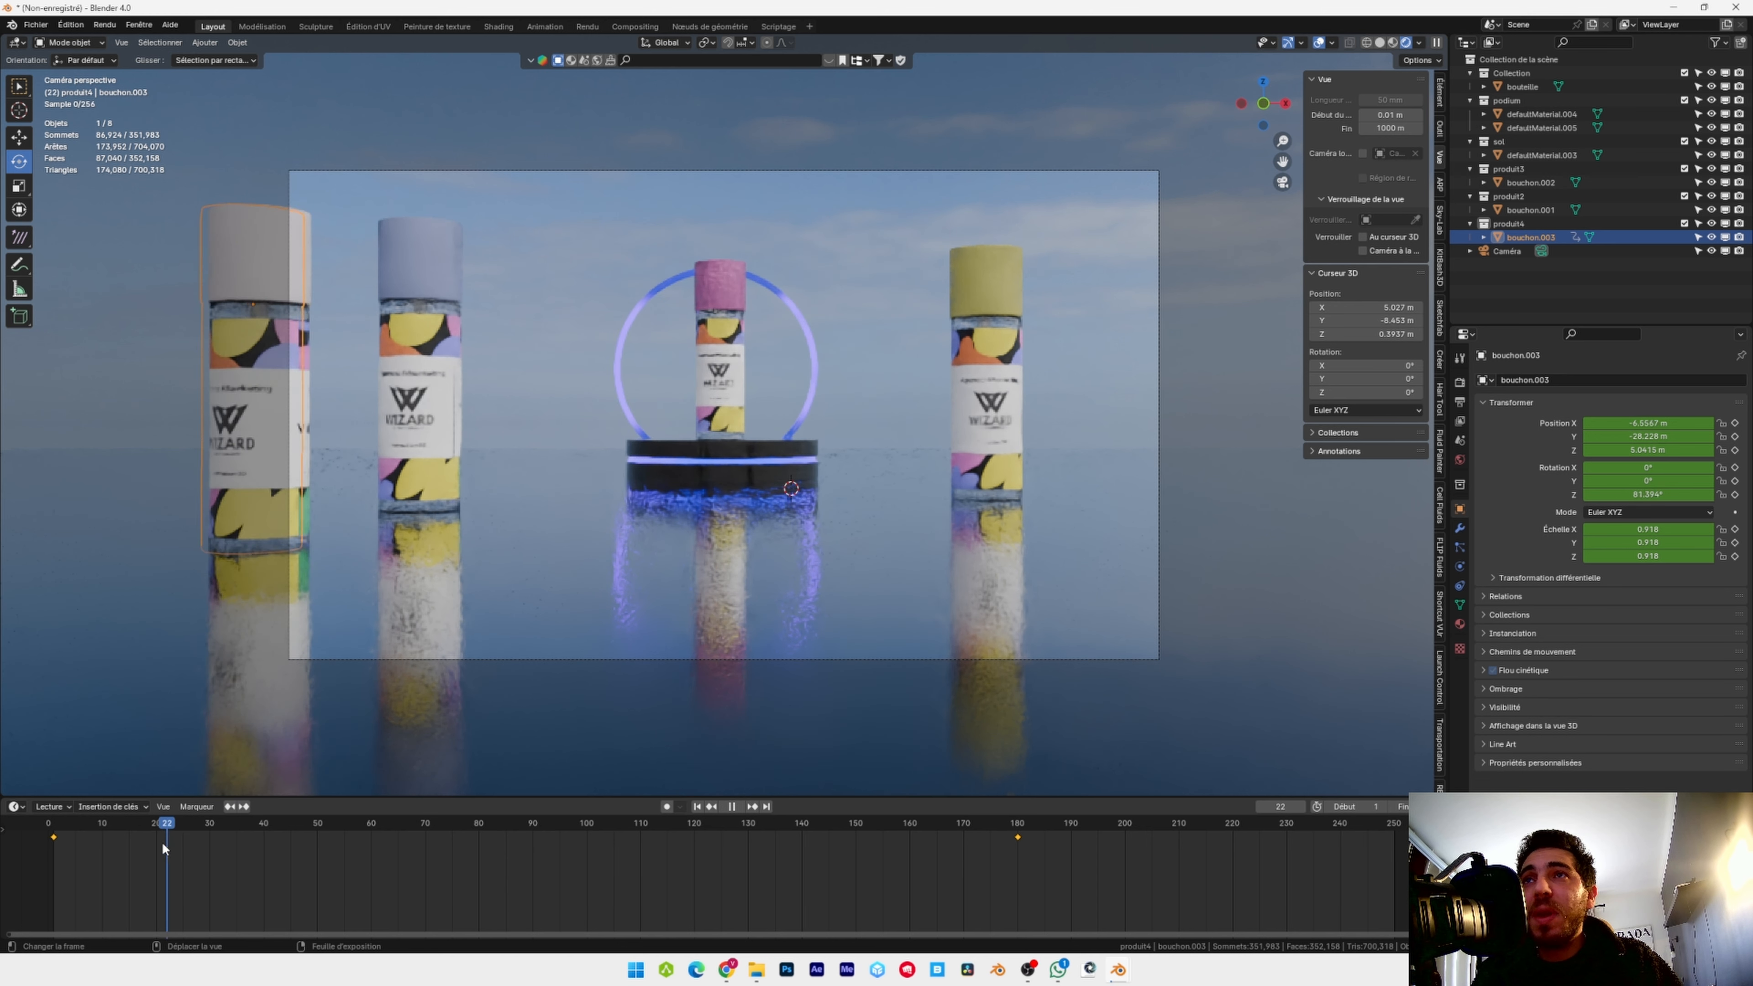
{"action": "left_click", "coordinate": [424, 404]}
{"action": "key", "text": "i"}
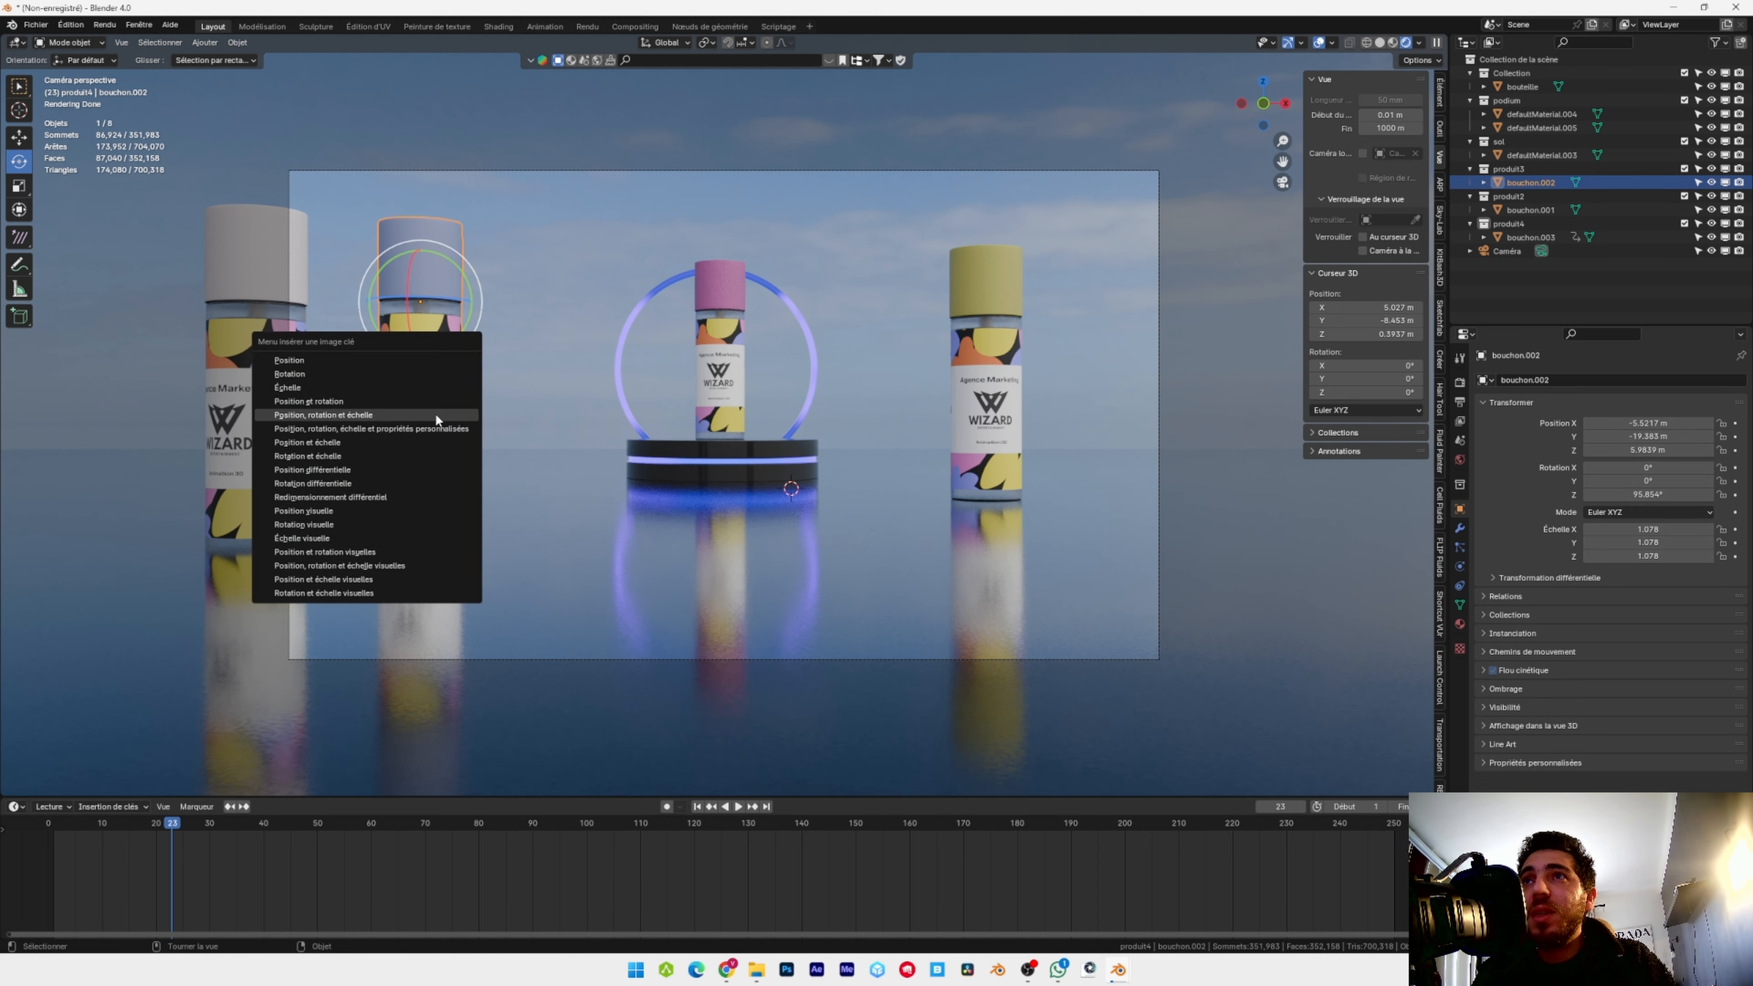
{"action": "left_click", "coordinate": [436, 412]}
At frame 89, move the blue-capped bottle to about X 2.34 m, rotate it to about -249° on Z, and keyframe position, rotation and scale
{"action": "left_click_drag", "start_coordinate": [165, 823], "coordinate": [528, 824]}
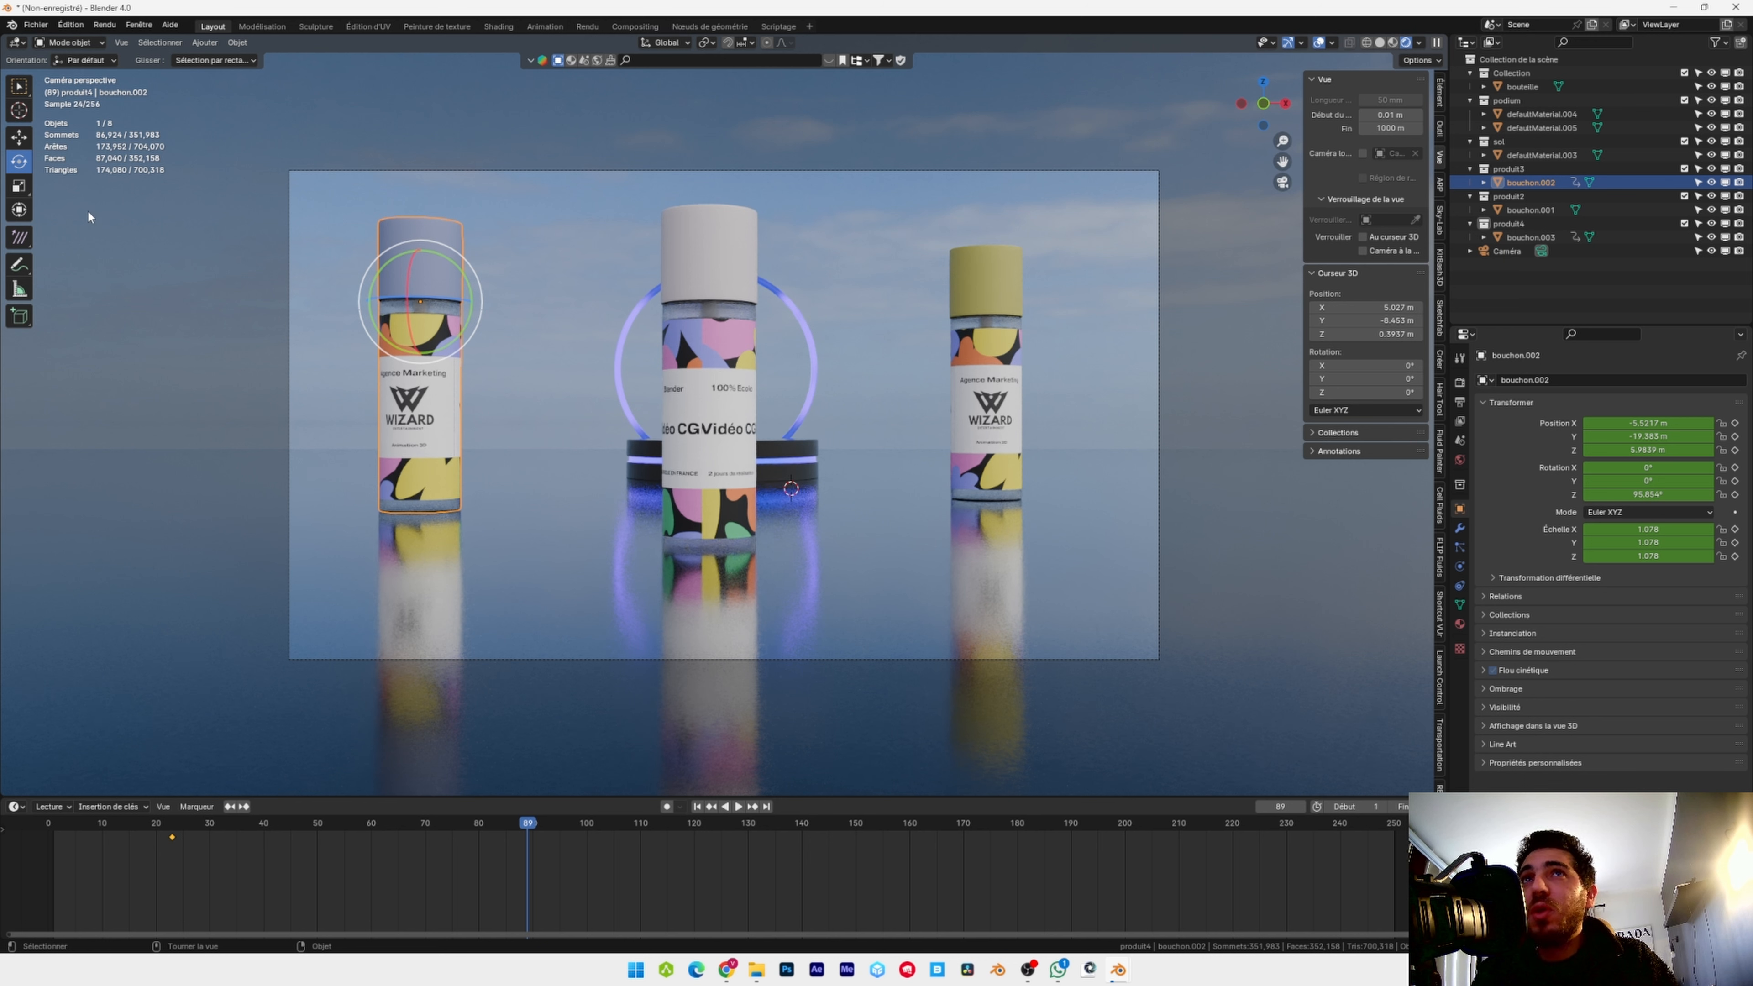
{"action": "left_click", "coordinate": [17, 143]}
{"action": "left_click_drag", "start_coordinate": [466, 302], "coordinate": [607, 280]}
{"action": "key", "text": "i"}
{"action": "left_click", "coordinate": [789, 444]}
{"action": "left_click", "coordinate": [19, 161]}
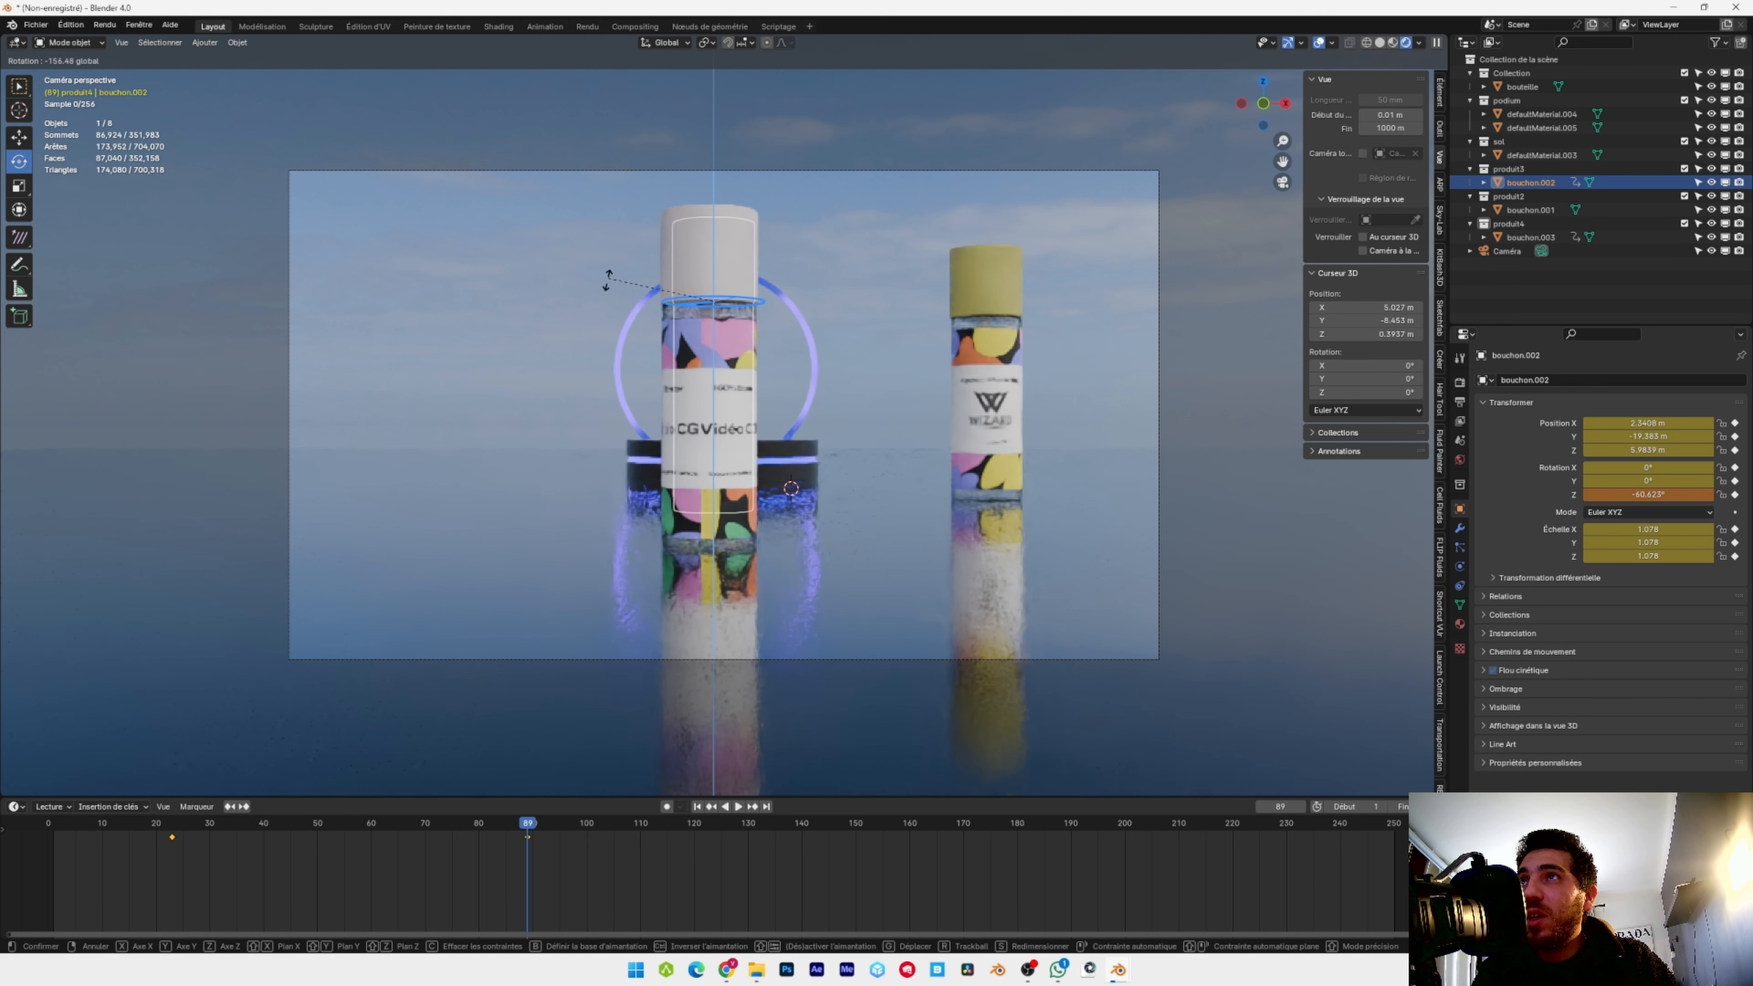
{"action": "left_click_drag", "start_coordinate": [732, 335], "coordinate": [775, 275]}
{"action": "key", "text": "i"}
{"action": "left_click", "coordinate": [775, 279]}
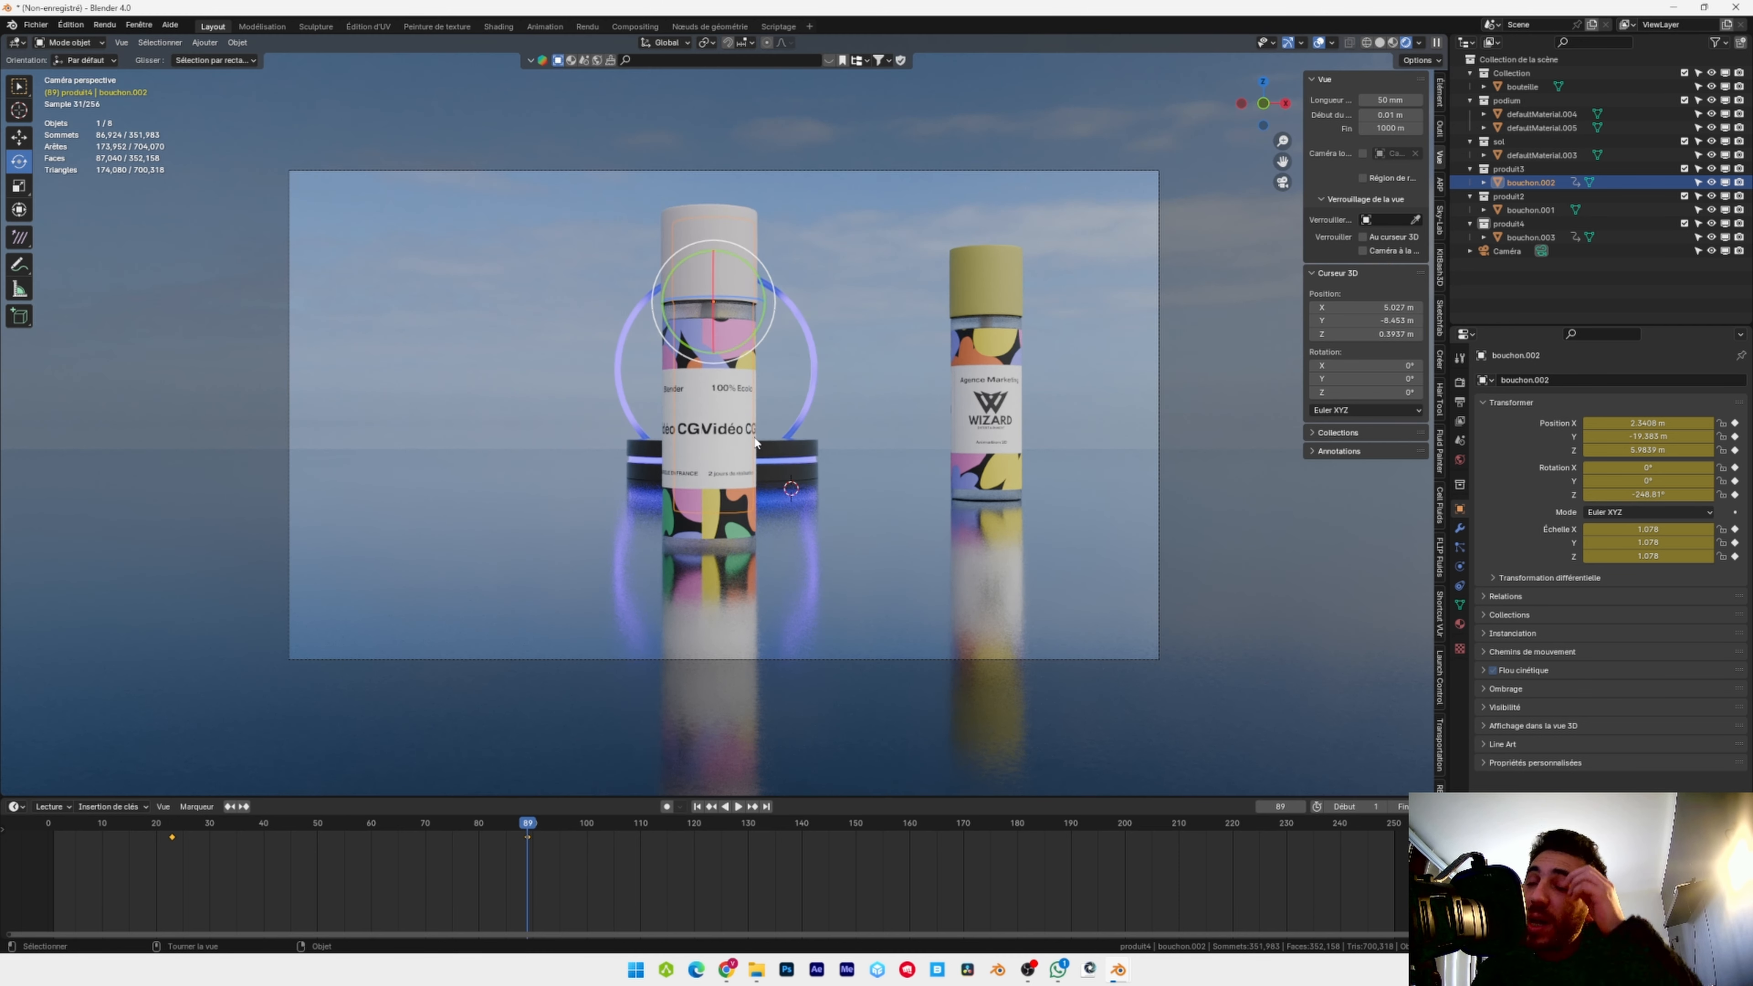
Examine the position and rotation values of the pink-capped podium bottle and the blue-capped bottle, noting them down
{"action": "middle_click_drag", "start_coordinate": [756, 442], "coordinate": [710, 455]}
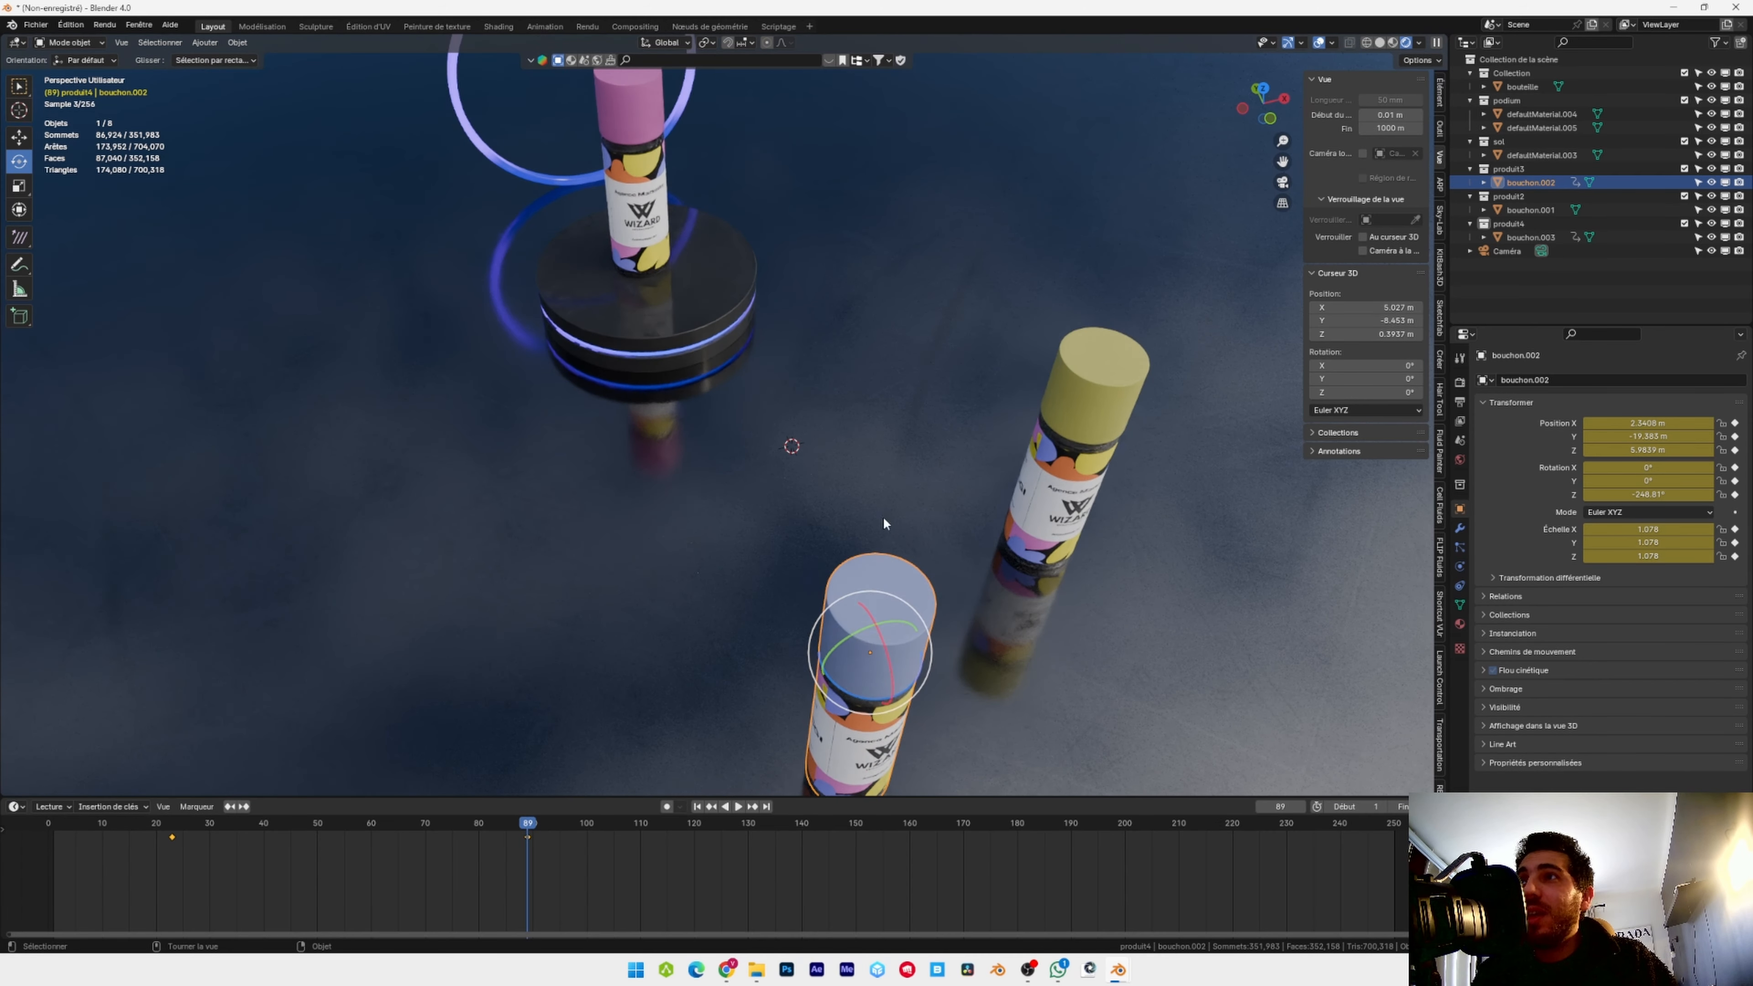
{"action": "left_click", "coordinate": [652, 168]}
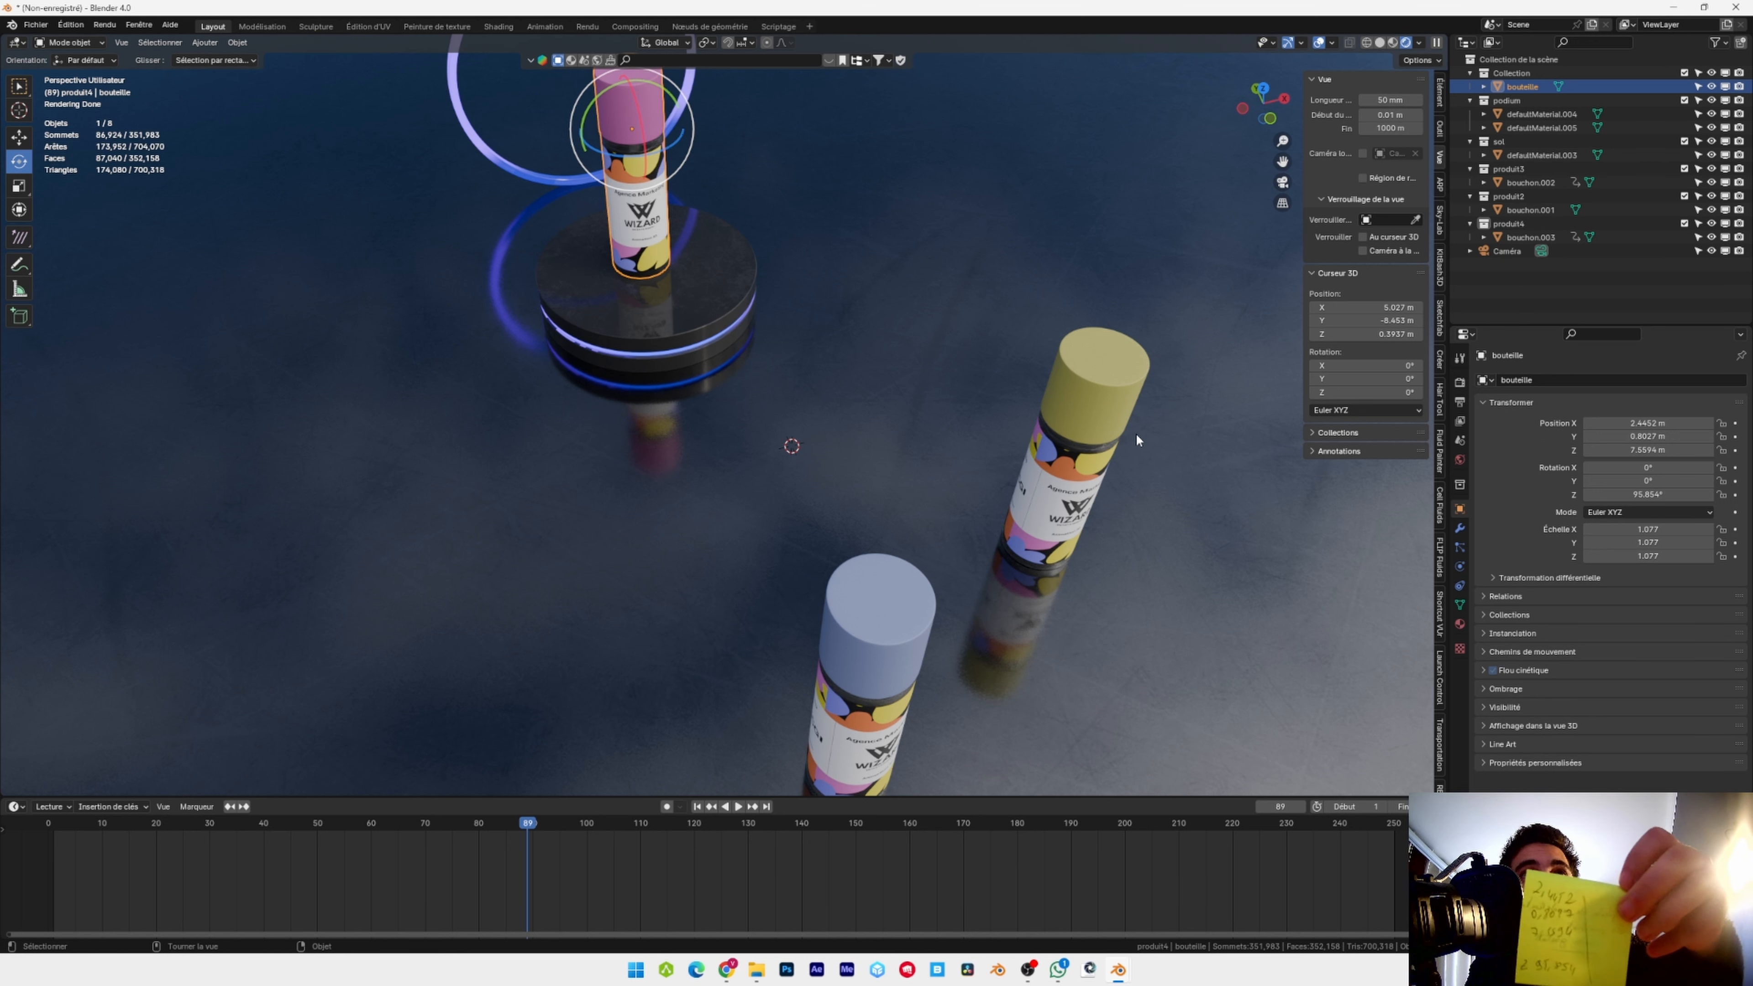
{"action": "left_click", "coordinate": [894, 635]}
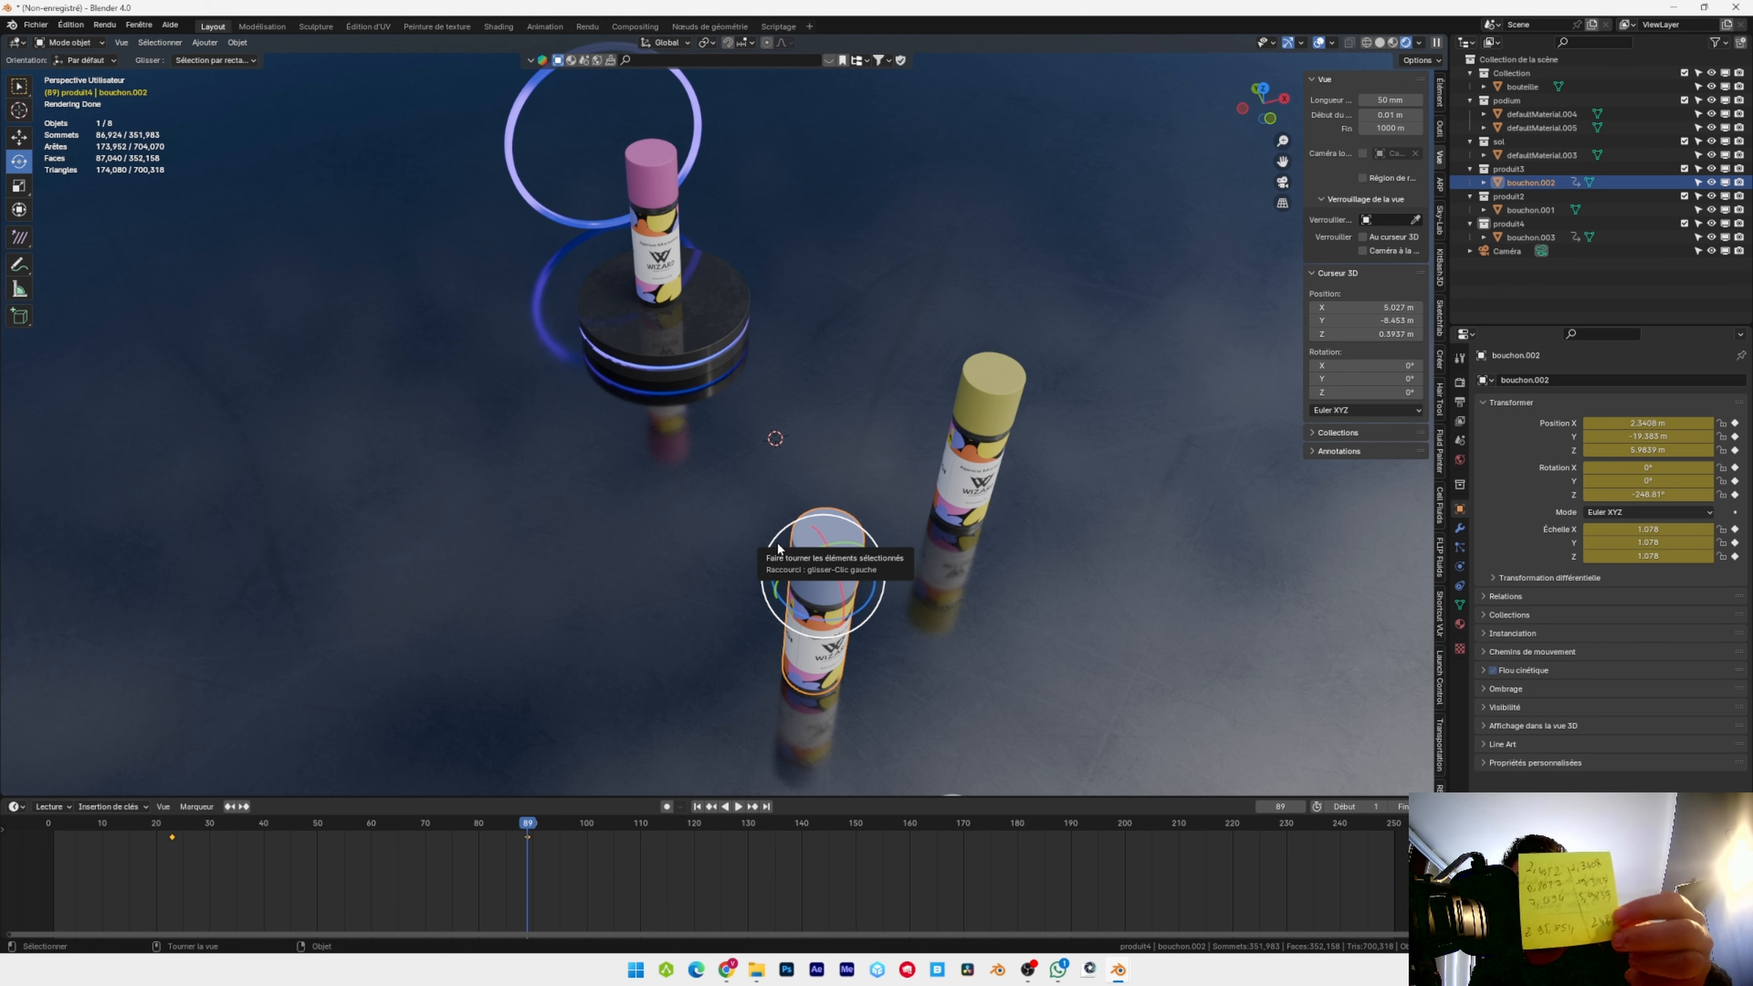
{"action": "left_click", "coordinate": [654, 218]}
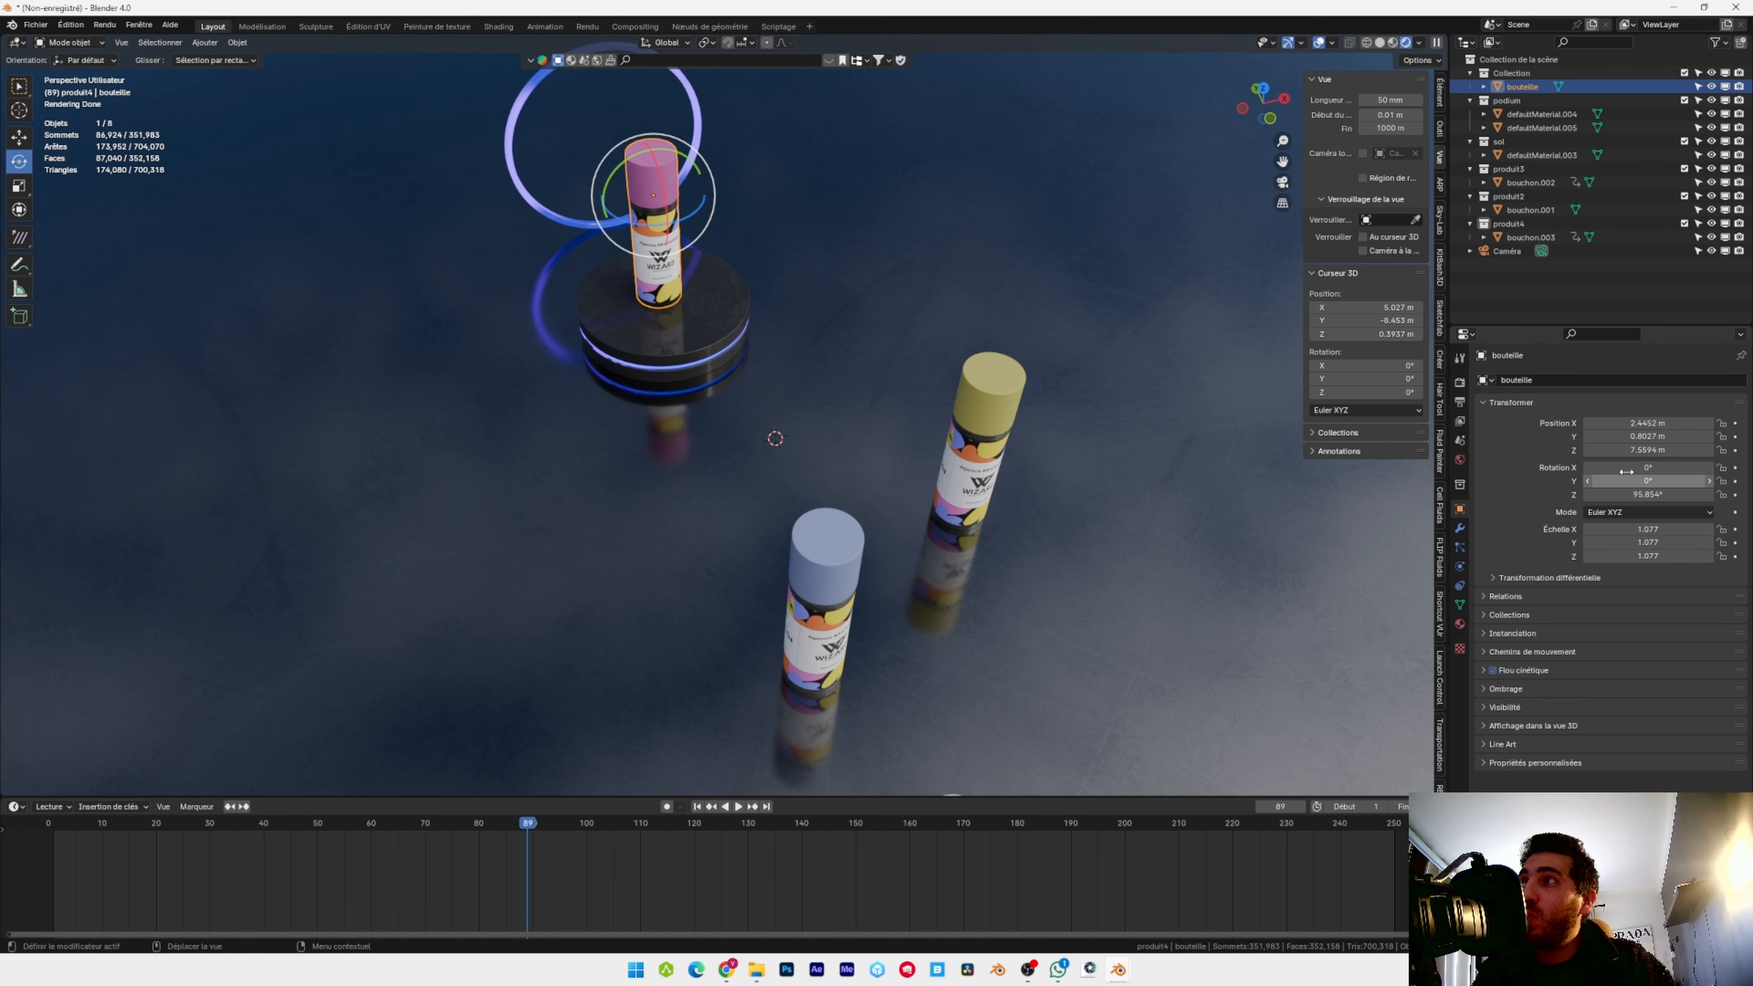
Insert position, rotation and scale keyframes for the pink-capped podium bottle at frame 89 and at frame 1
{"action": "key", "text": "KP_0"}
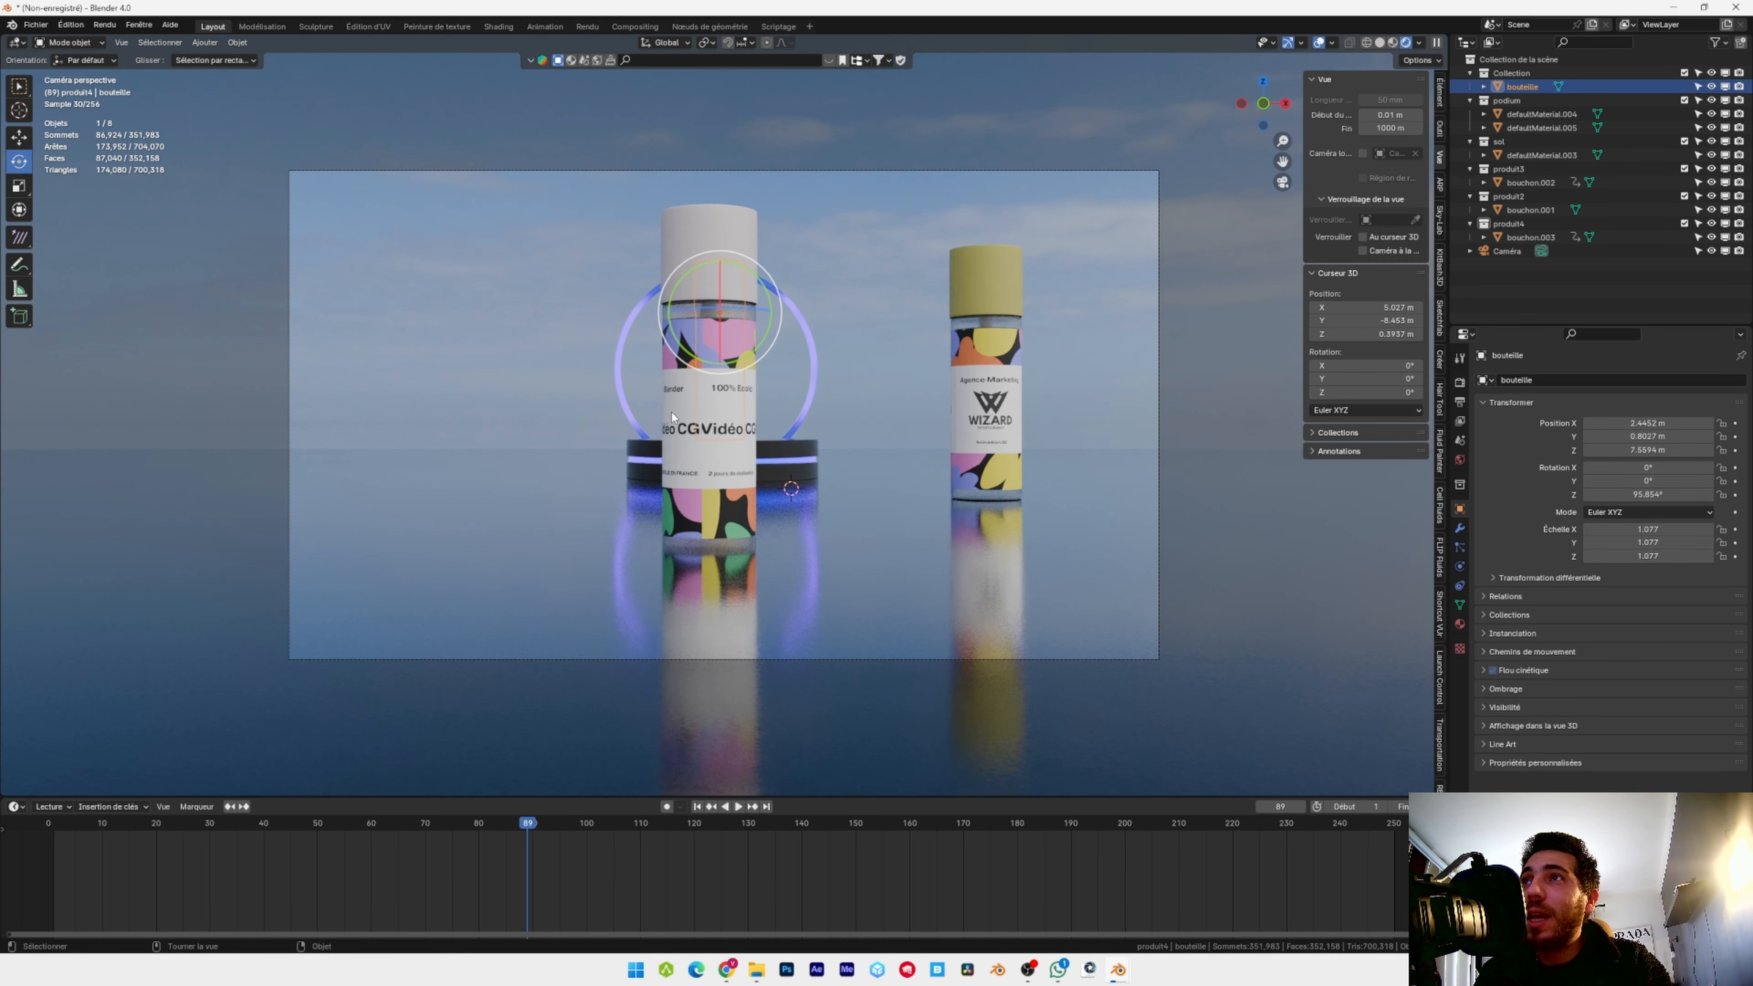
{"action": "key", "text": "KP_0"}
{"action": "key", "text": "i"}
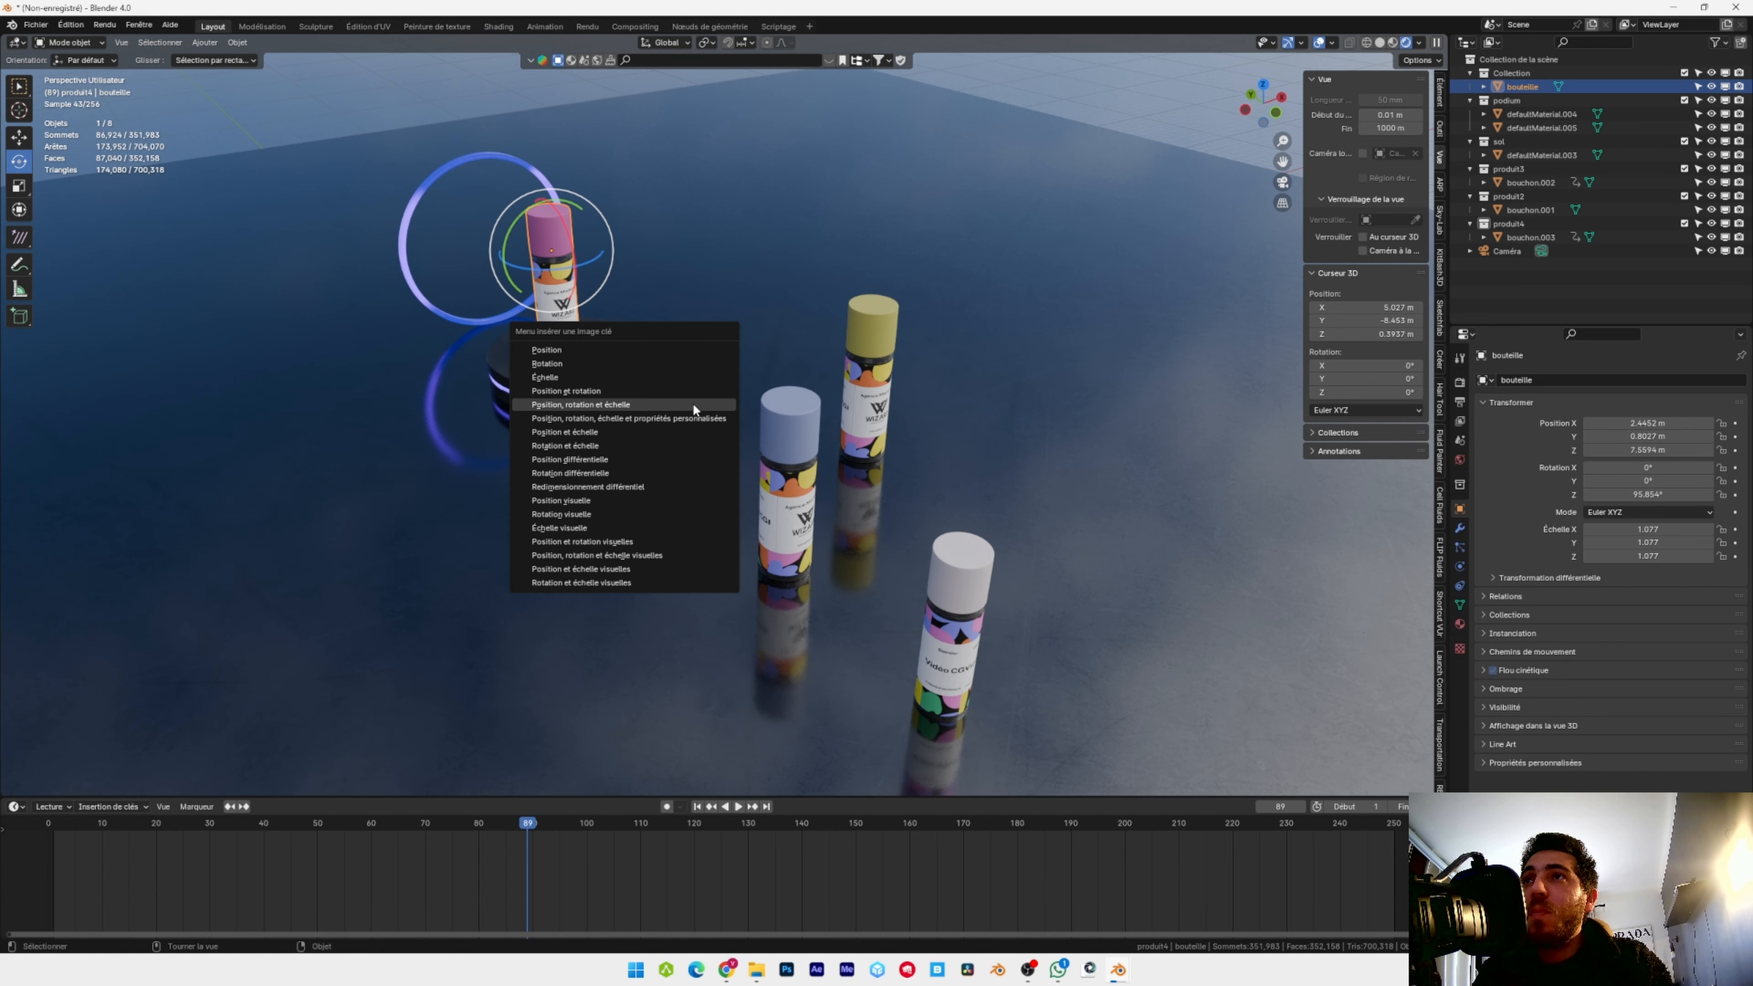
{"action": "left_click", "coordinate": [694, 406]}
{"action": "key", "text": "shift+Left"}
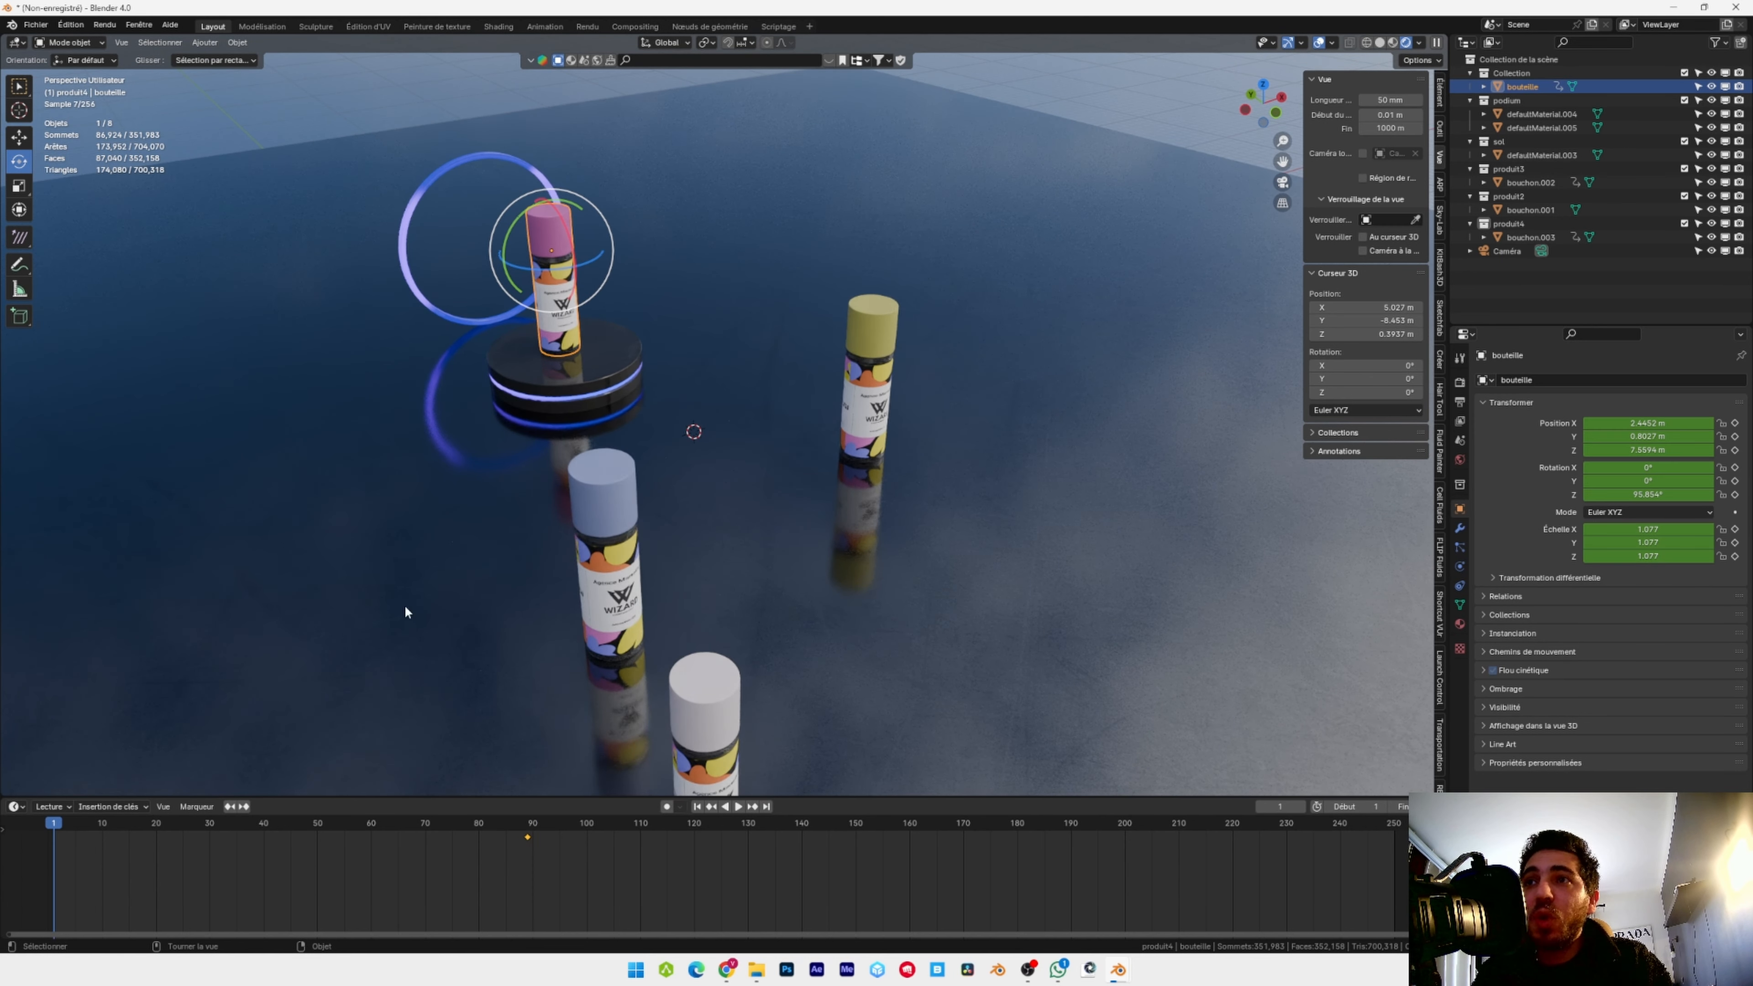
{"action": "key", "text": "i"}
{"action": "left_click", "coordinate": [393, 547]}
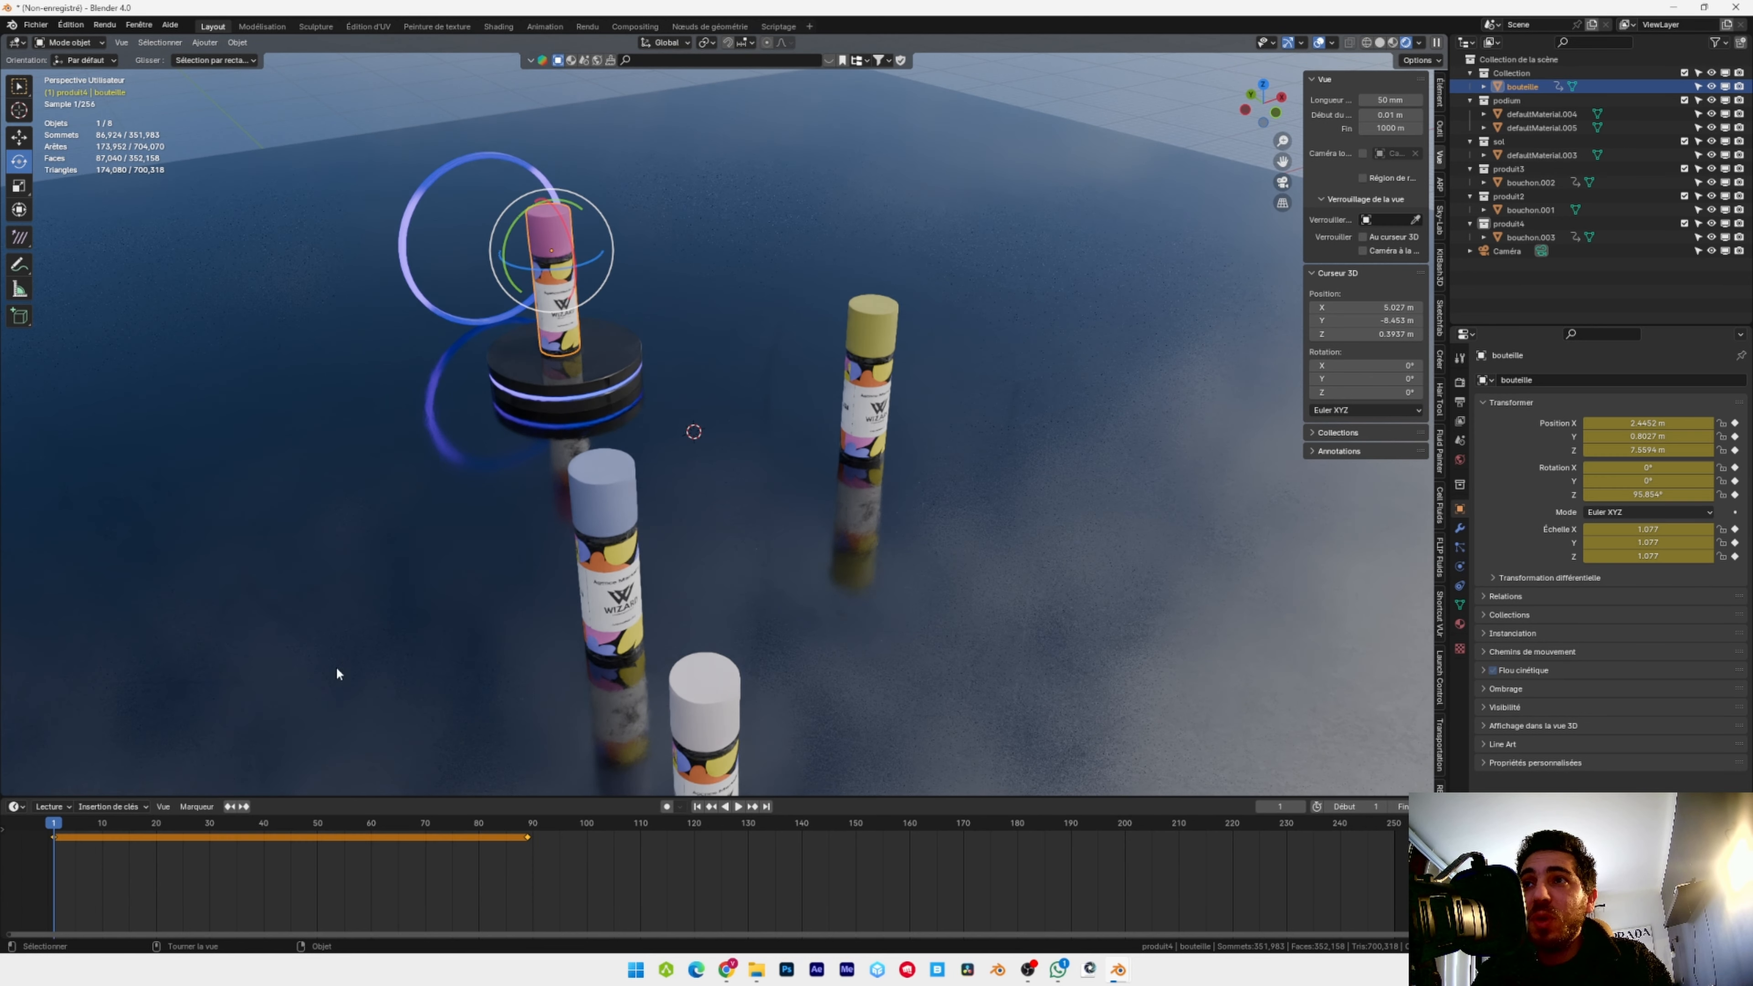
At frame 90, set the pink-capped bottle's position to X 2.3408 m, Y -19.323 m and Z 5.9839 m
{"action": "left_click_drag", "start_coordinate": [55, 826], "coordinate": [528, 860]}
{"action": "key", "text": "KP_0"}
{"action": "left_click", "coordinate": [1285, 807]}
{"action": "type", "text": "90"}
{"action": "key", "text": "Return"}
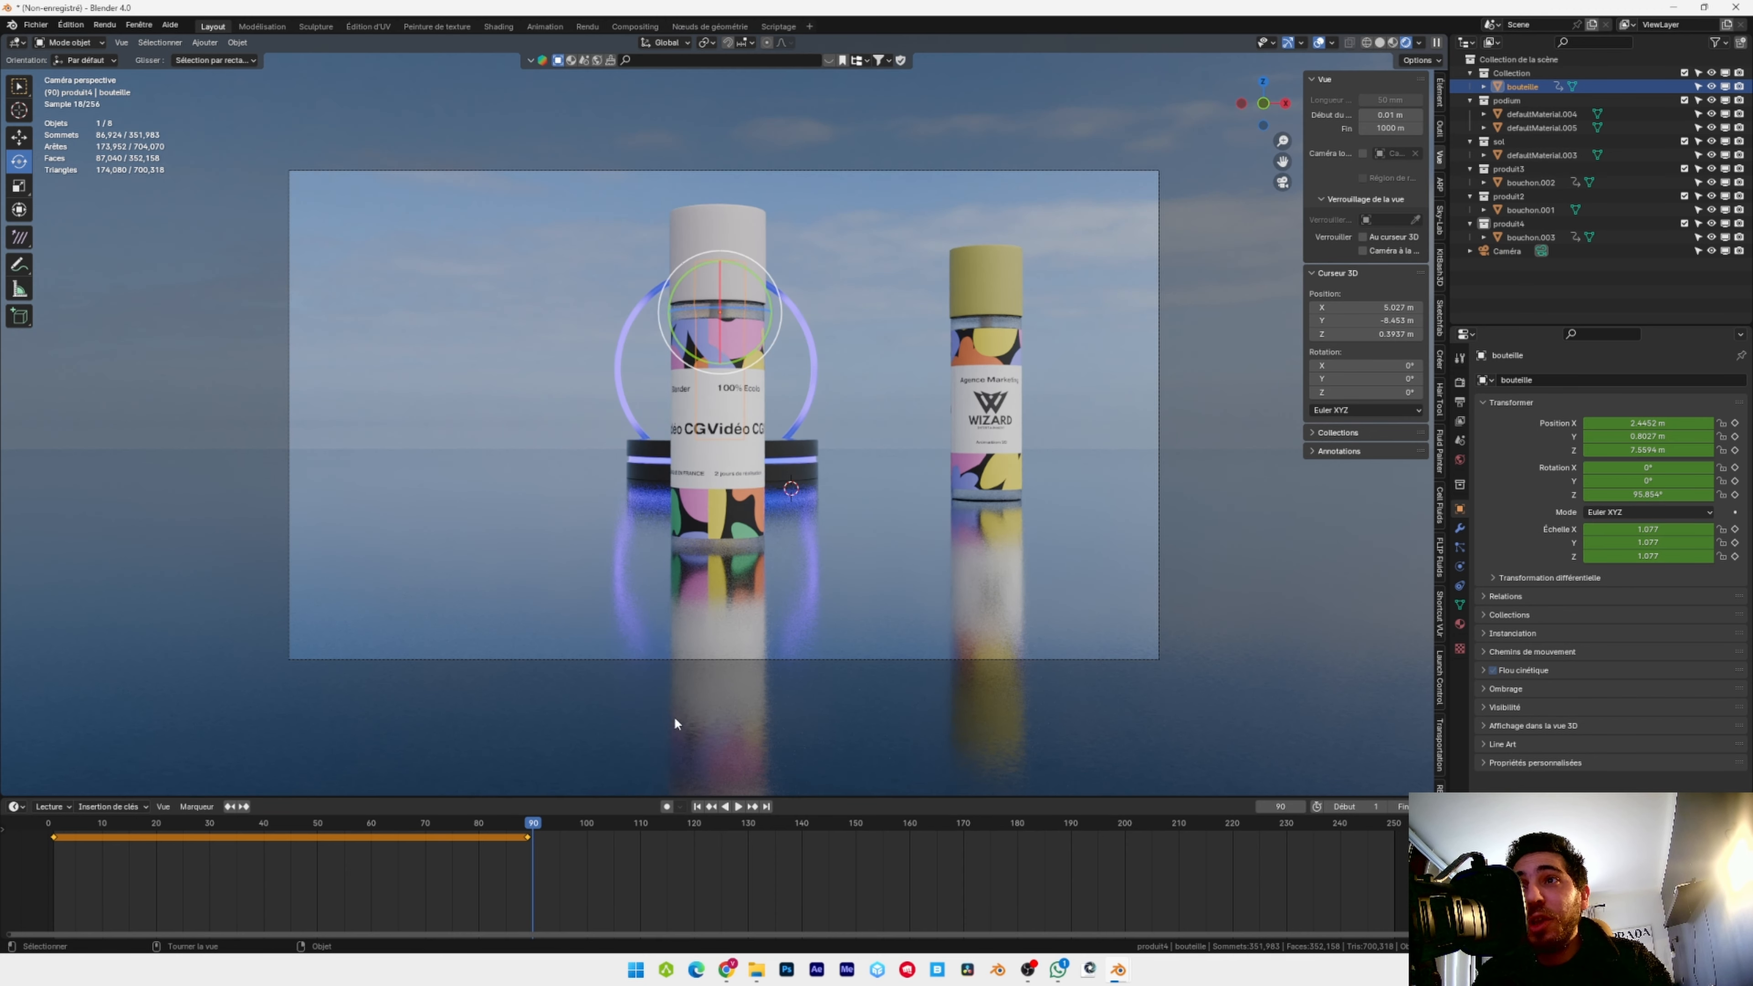
{"action": "middle_click_drag", "start_coordinate": [638, 450], "coordinate": [585, 476]}
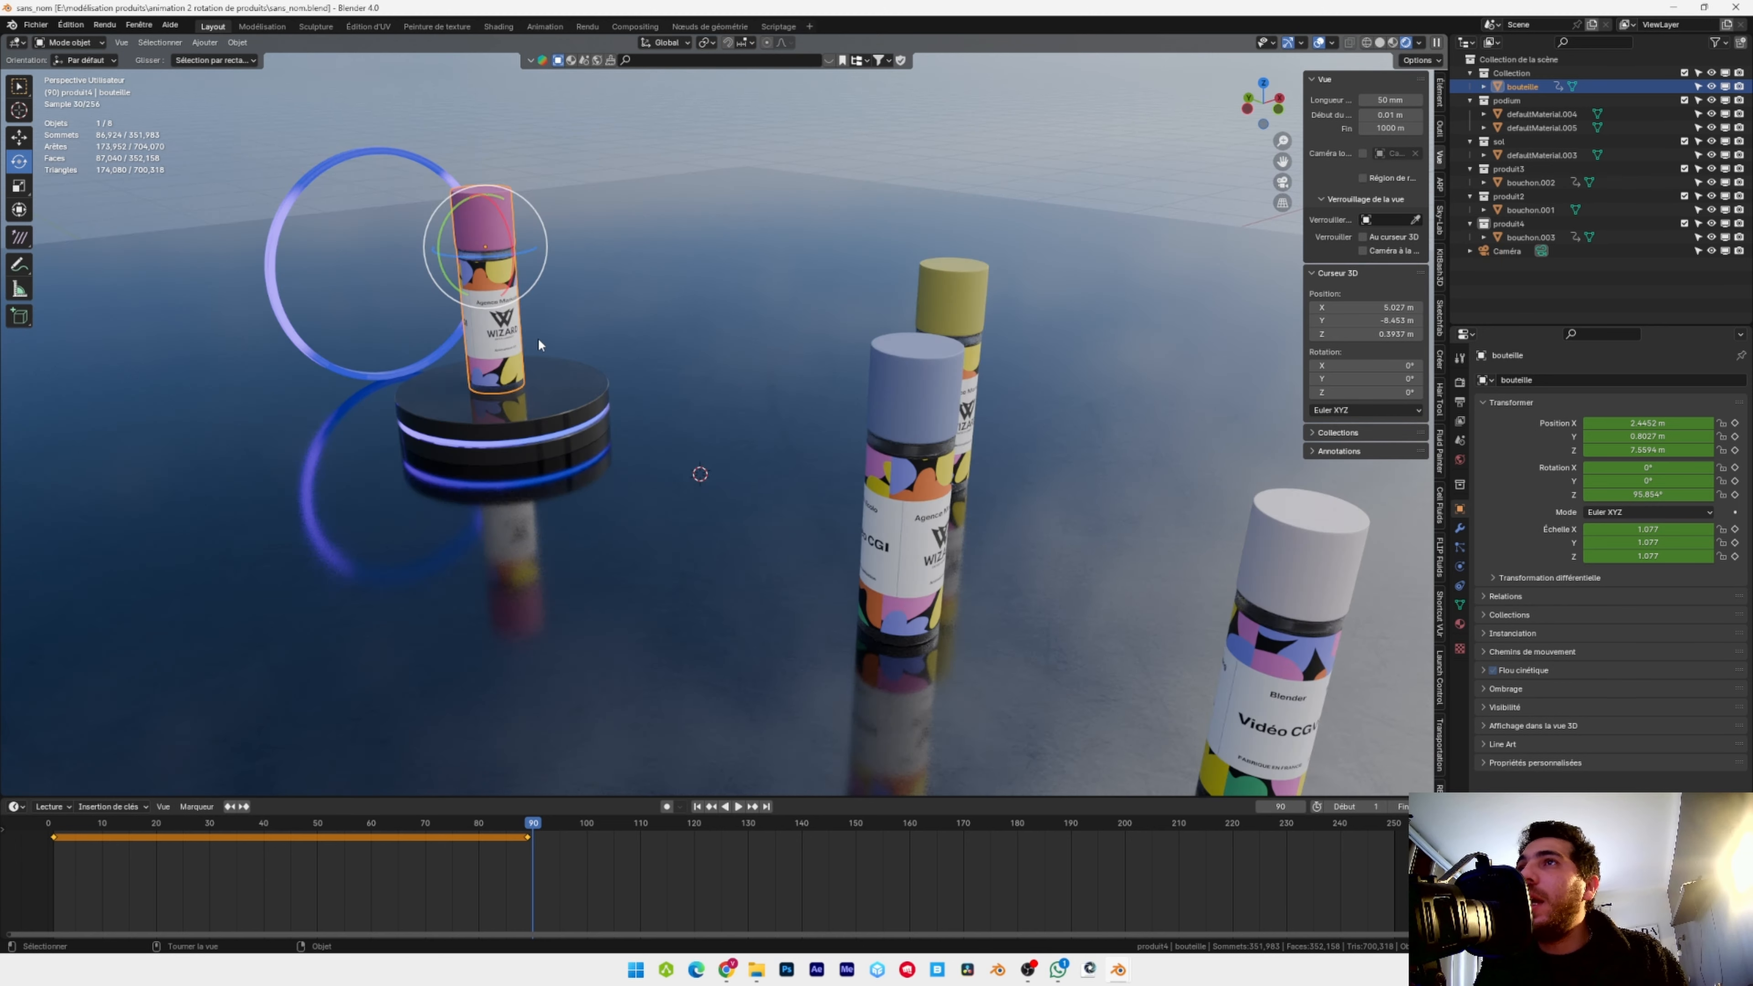
{"action": "middle_click_drag", "start_coordinate": [538, 344], "coordinate": [571, 348], "text": "shift"}
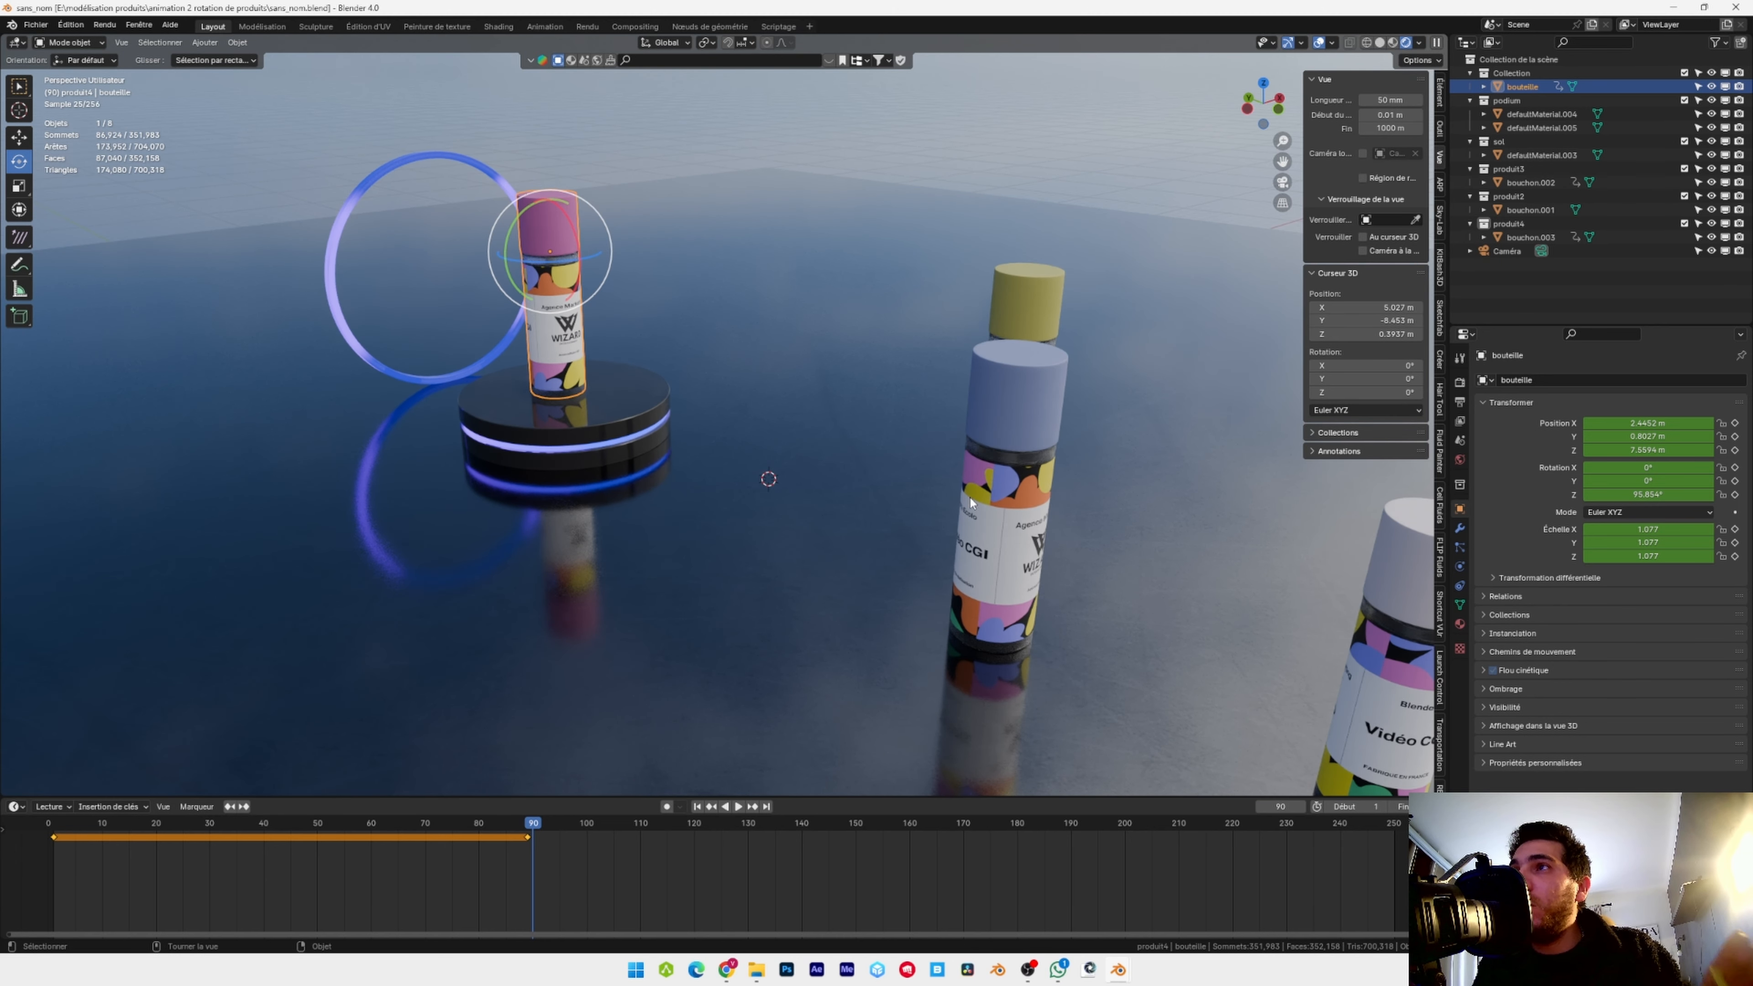
{"action": "left_click", "coordinate": [1665, 422]}
{"action": "type", "text": "2.34"}
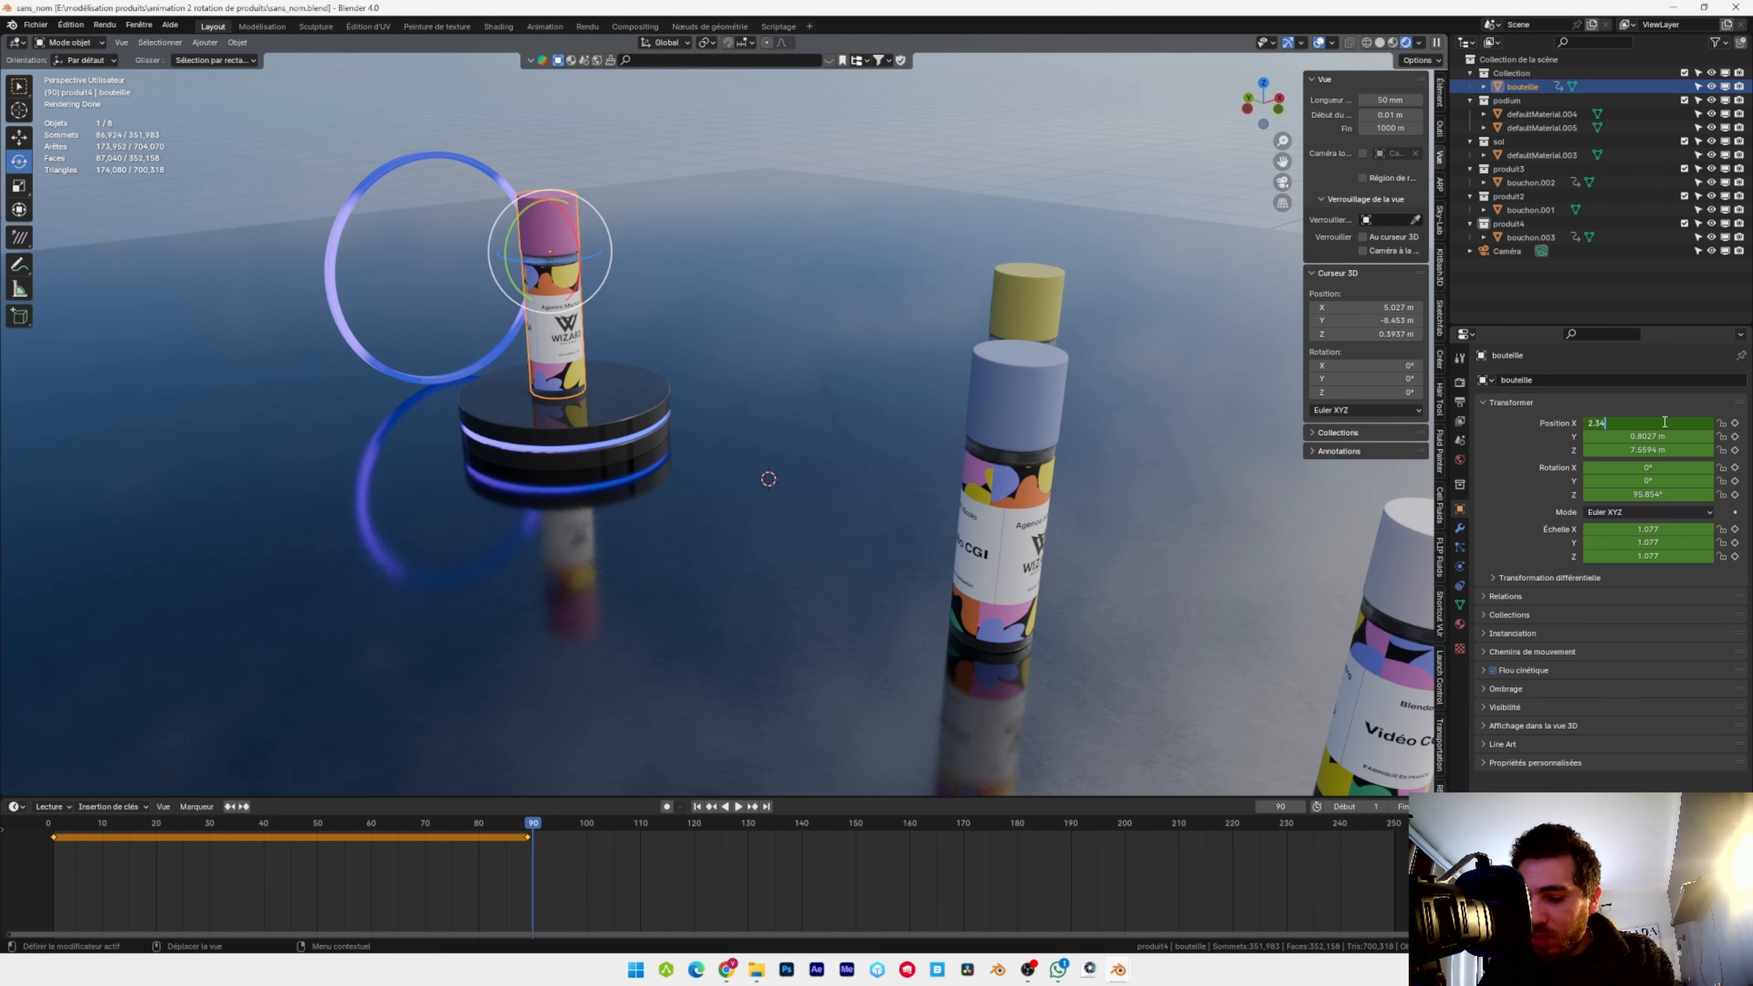
{"action": "type", "text": "08"}
{"action": "left_click", "coordinate": [1636, 437]}
{"action": "key", "text": "BackSpace"}
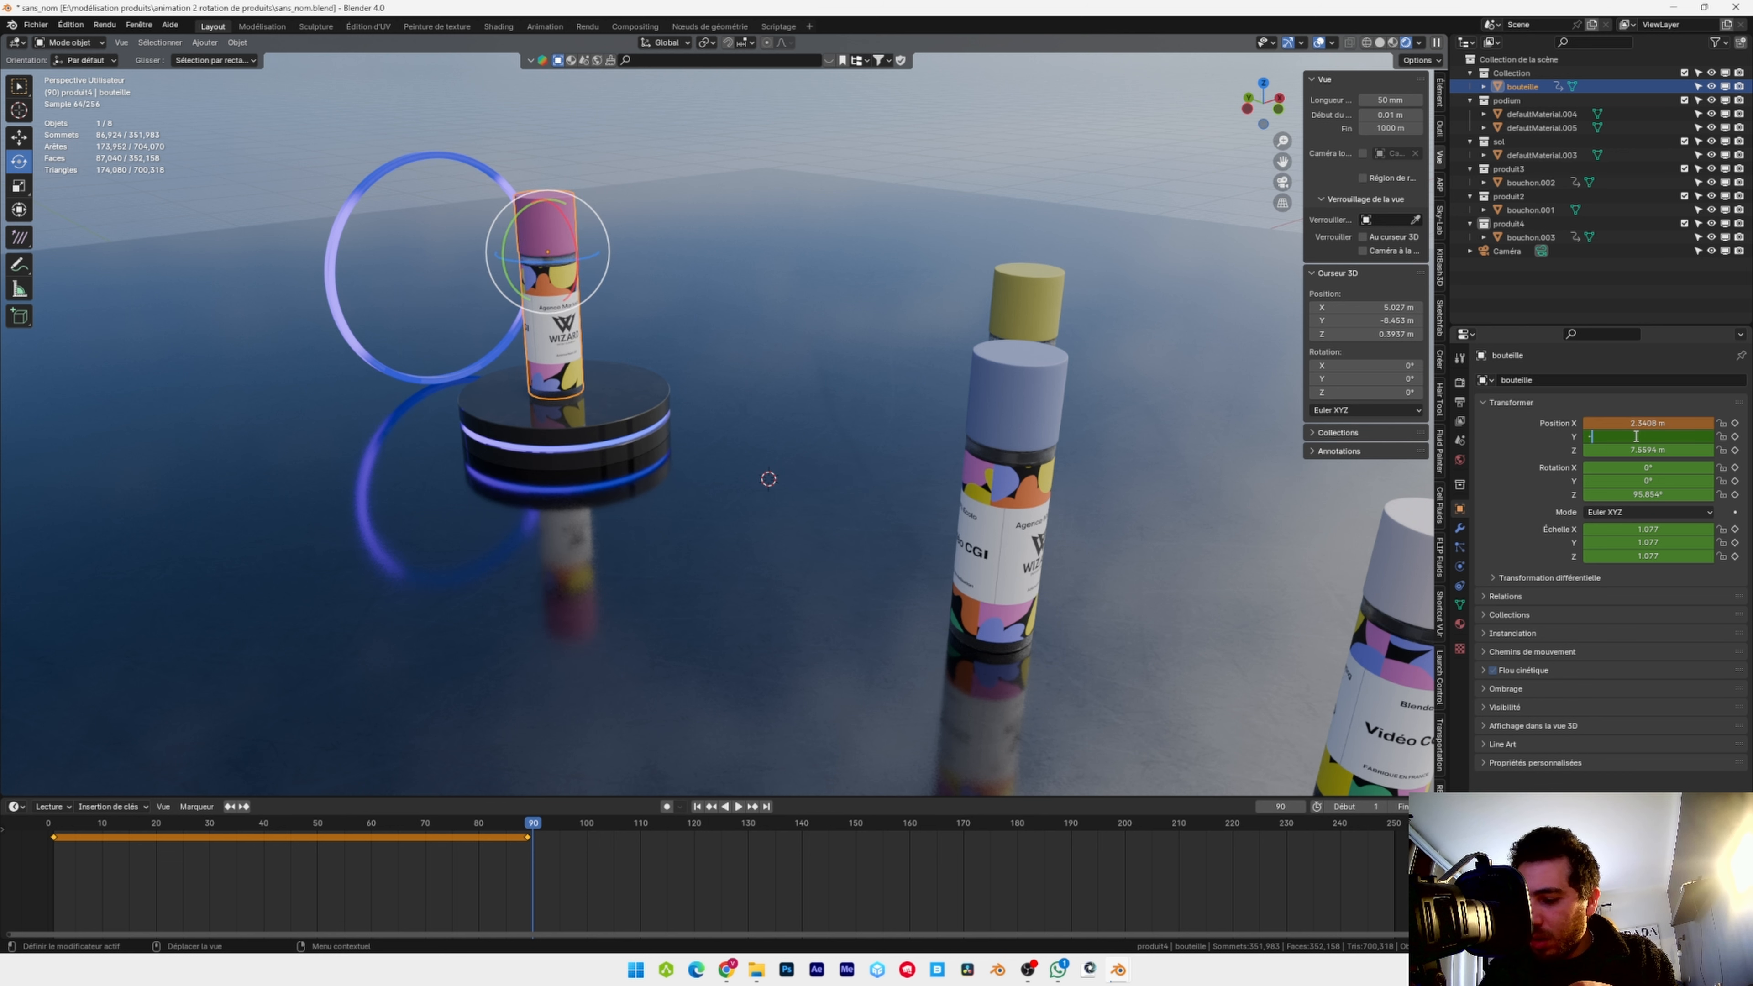
{"action": "left_click", "coordinate": [1653, 449]}
{"action": "type", "text": "5"}
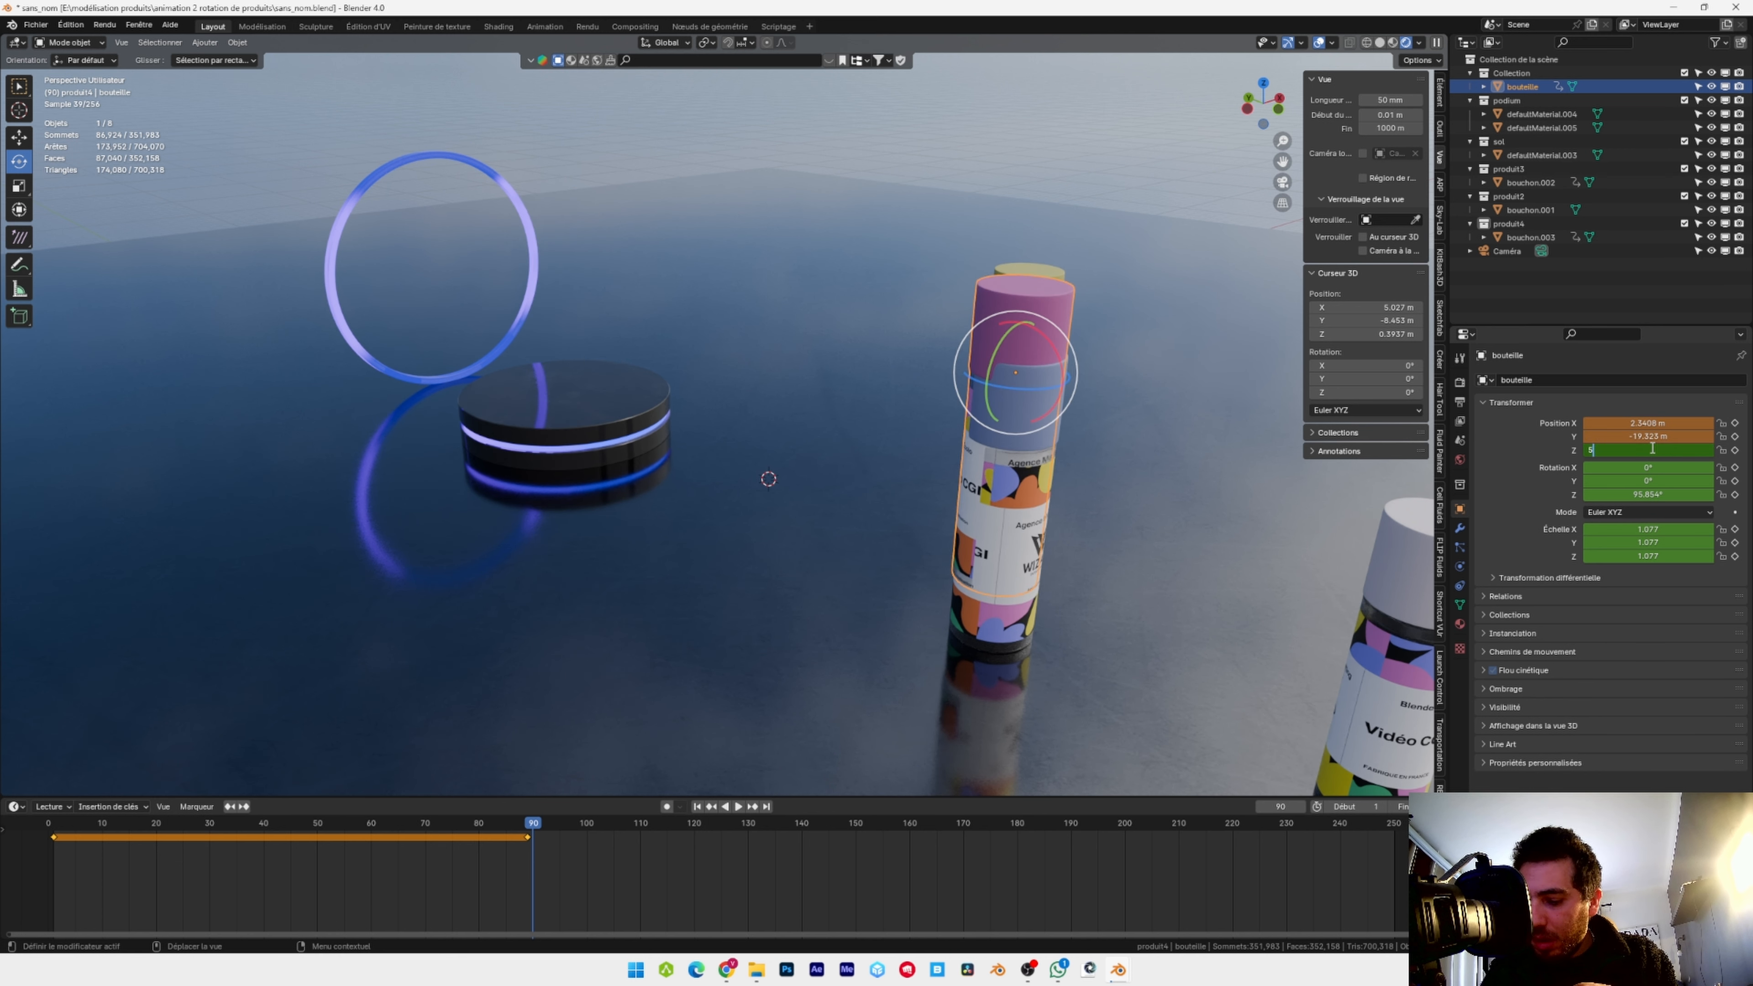
{"action": "type", "text": ".9839"}
{"action": "key", "text": "Return"}
Set the pink-capped bottle's Z rotation to -248.81° and keyframe its changed position and rotation at frame 90
{"action": "left_click", "coordinate": [1643, 495]}
{"action": "type", "text": "-248.8"}
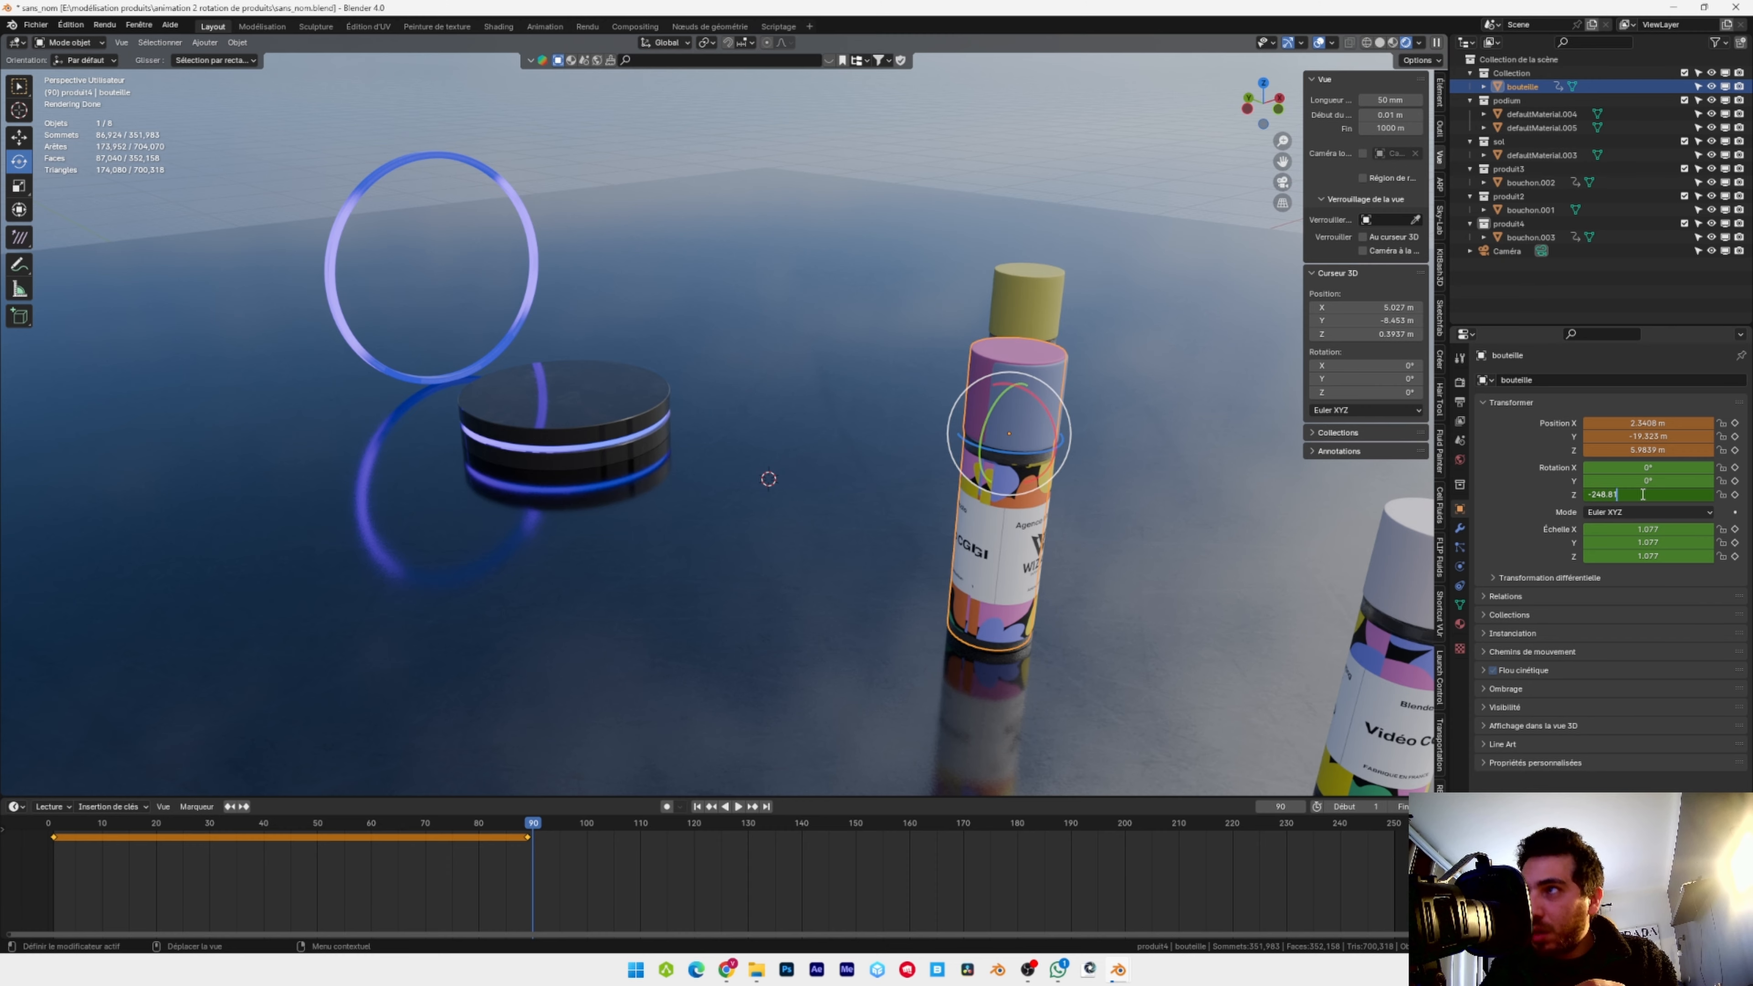
{"action": "key", "text": "Return"}
{"action": "left_click", "coordinate": [1735, 437]}
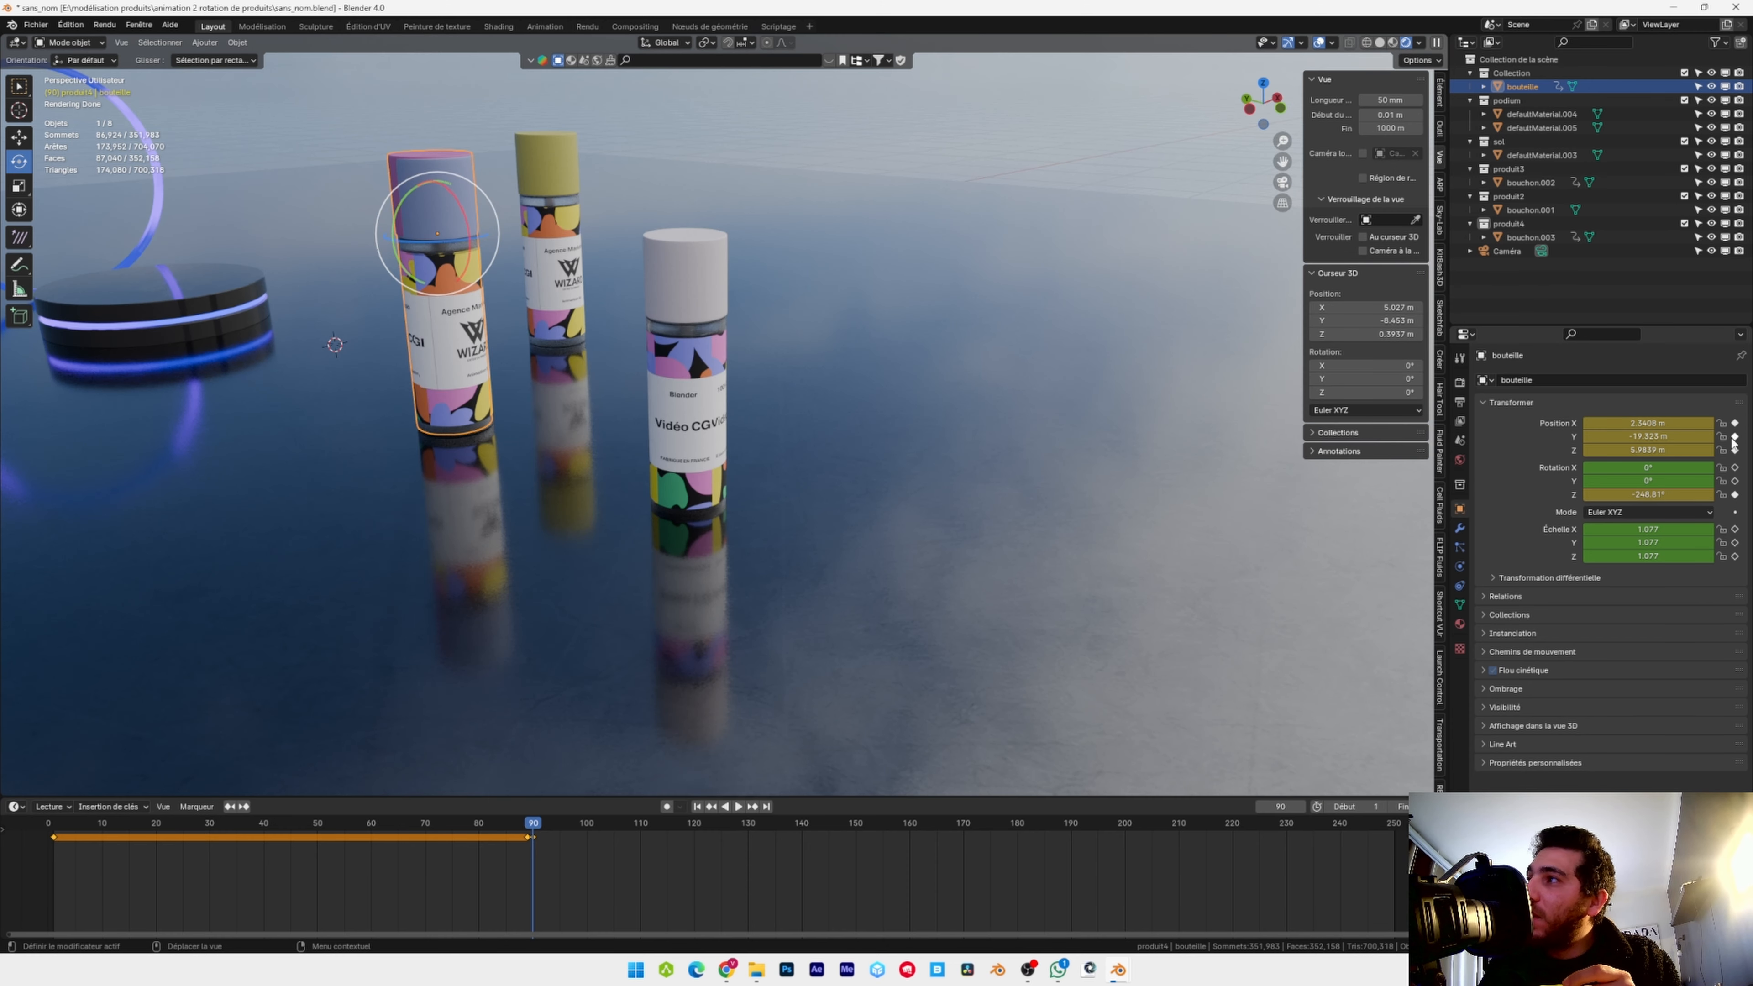
Set the blue-capped bottle's X position to 2.4452 m at frame 90
{"action": "left_click", "coordinate": [459, 379]}
{"action": "middle_click_drag", "start_coordinate": [535, 351], "coordinate": [713, 443], "text": "shift"}
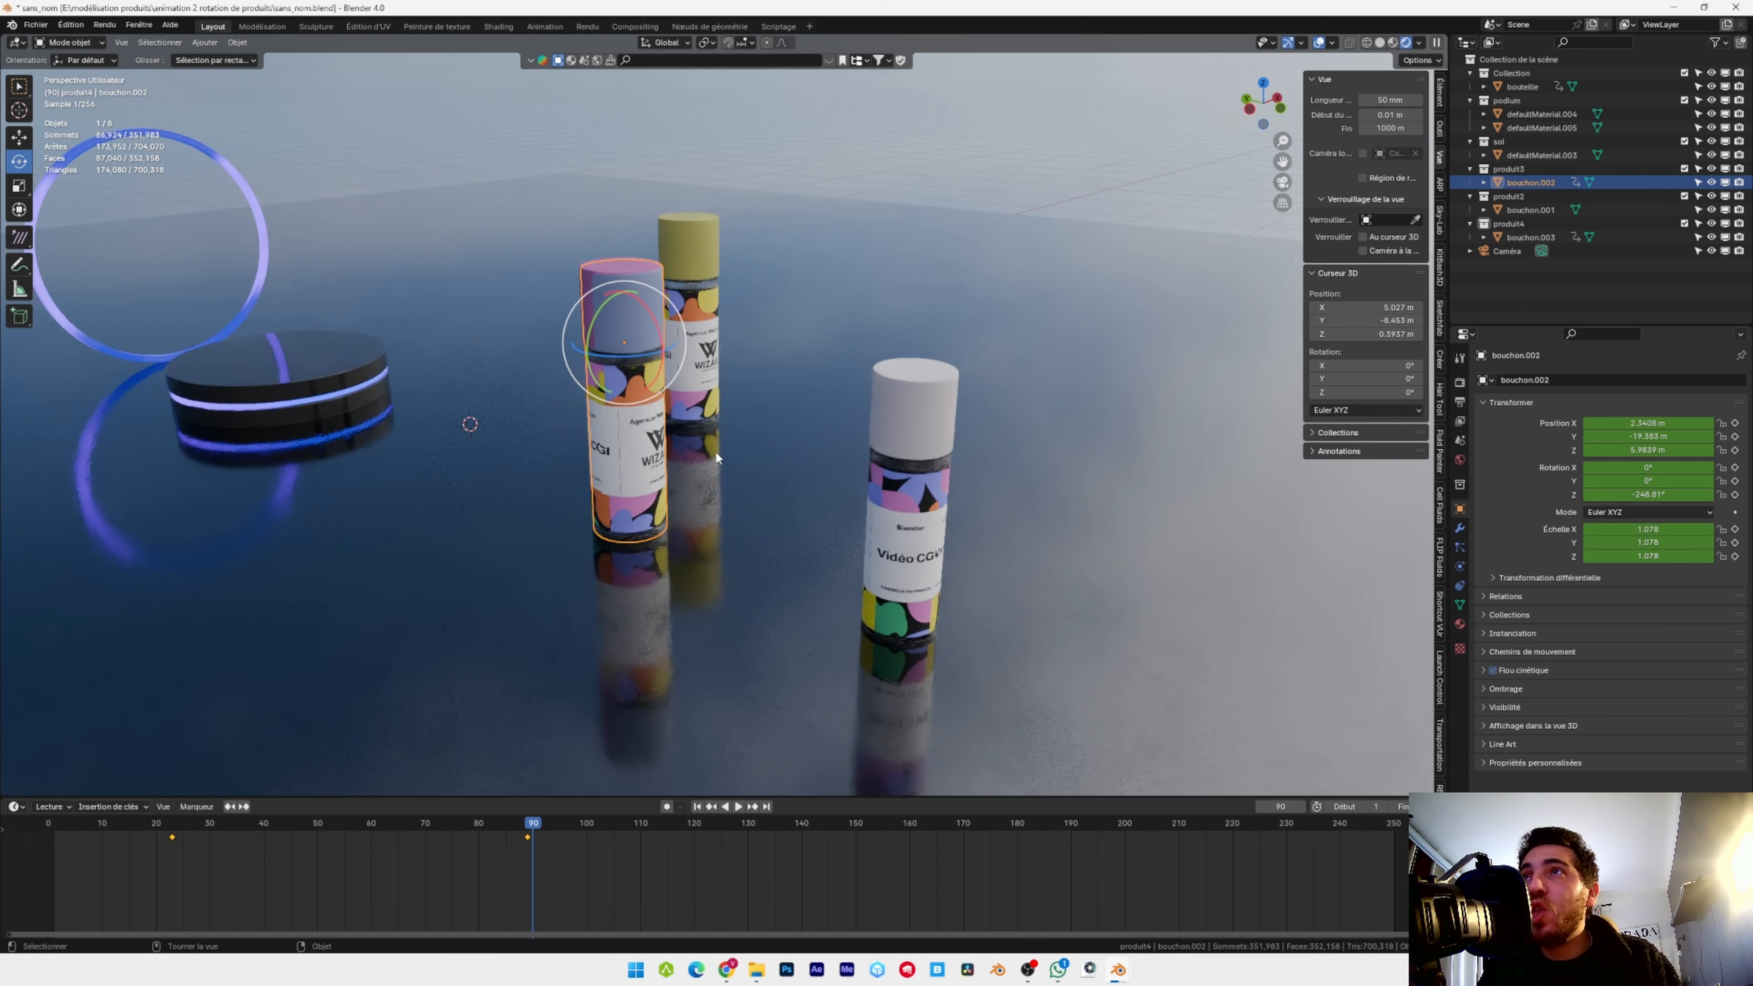
{"action": "scroll", "coordinate": [684, 423], "scroll_direction": "up", "scroll_amount": 1}
{"action": "middle_click_drag", "start_coordinate": [640, 393], "coordinate": [692, 459], "text": "shift"}
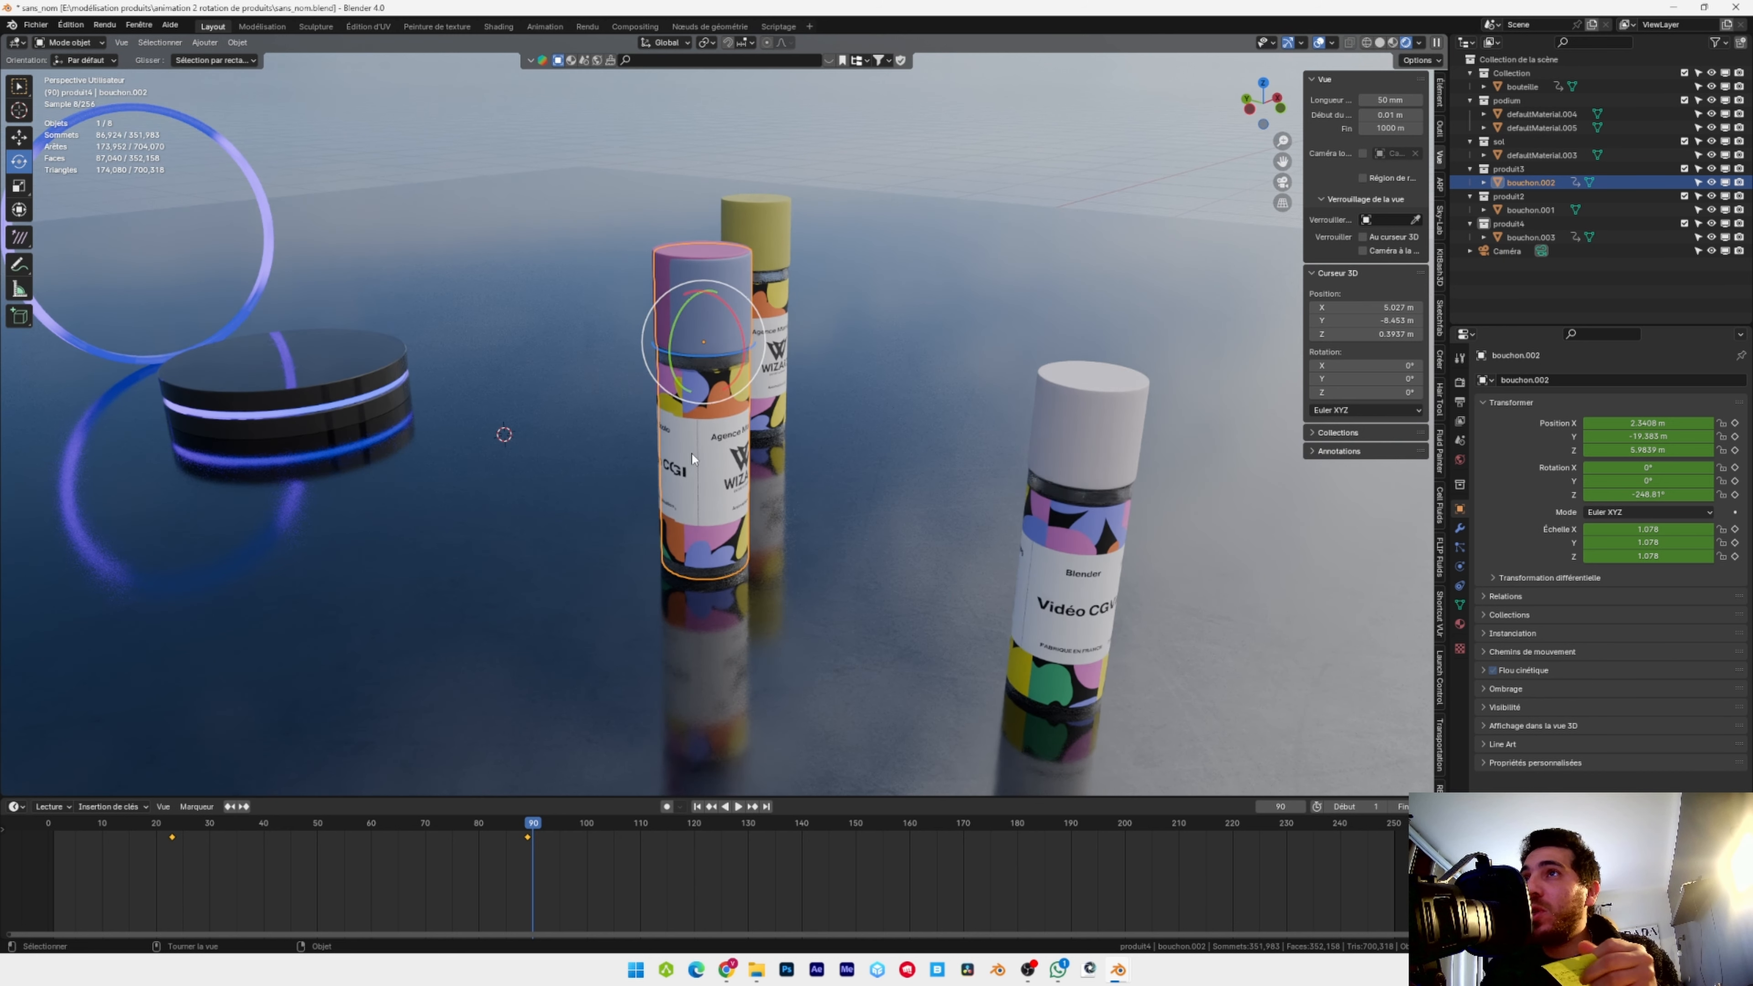
{"action": "left_click", "coordinate": [1666, 422]}
{"action": "type", "text": "2"}
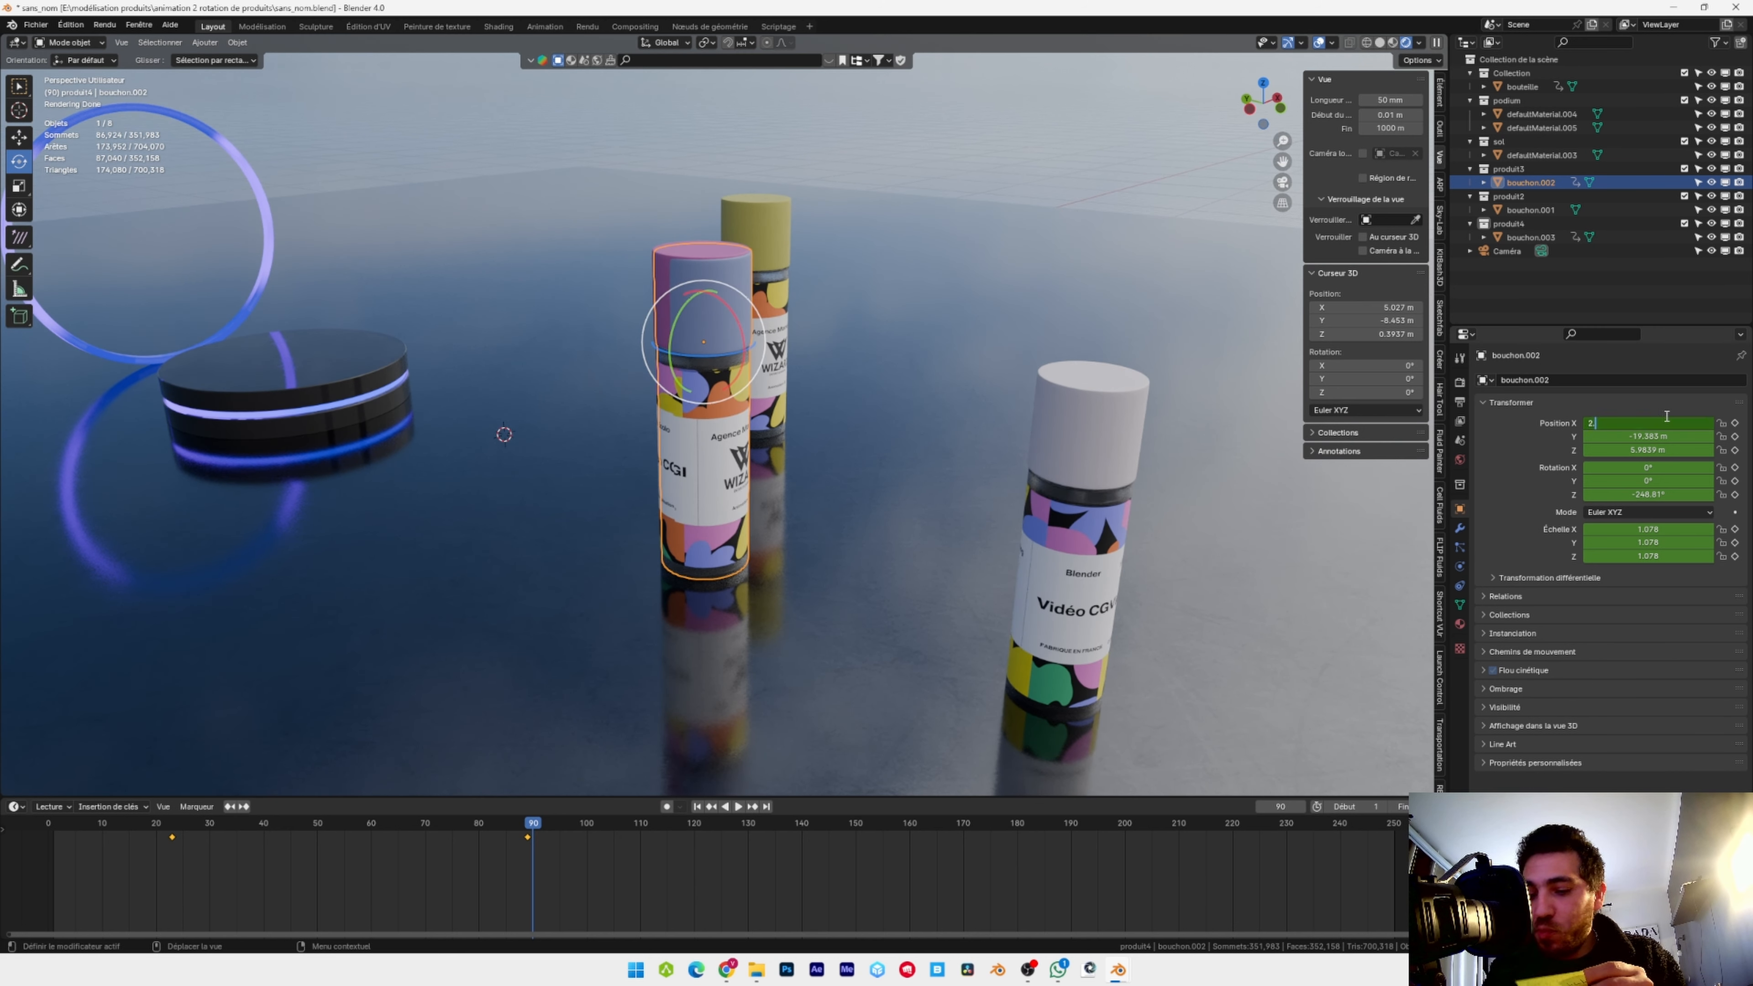
{"action": "type", "text": ".4452"}
{"action": "key", "text": "Return"}
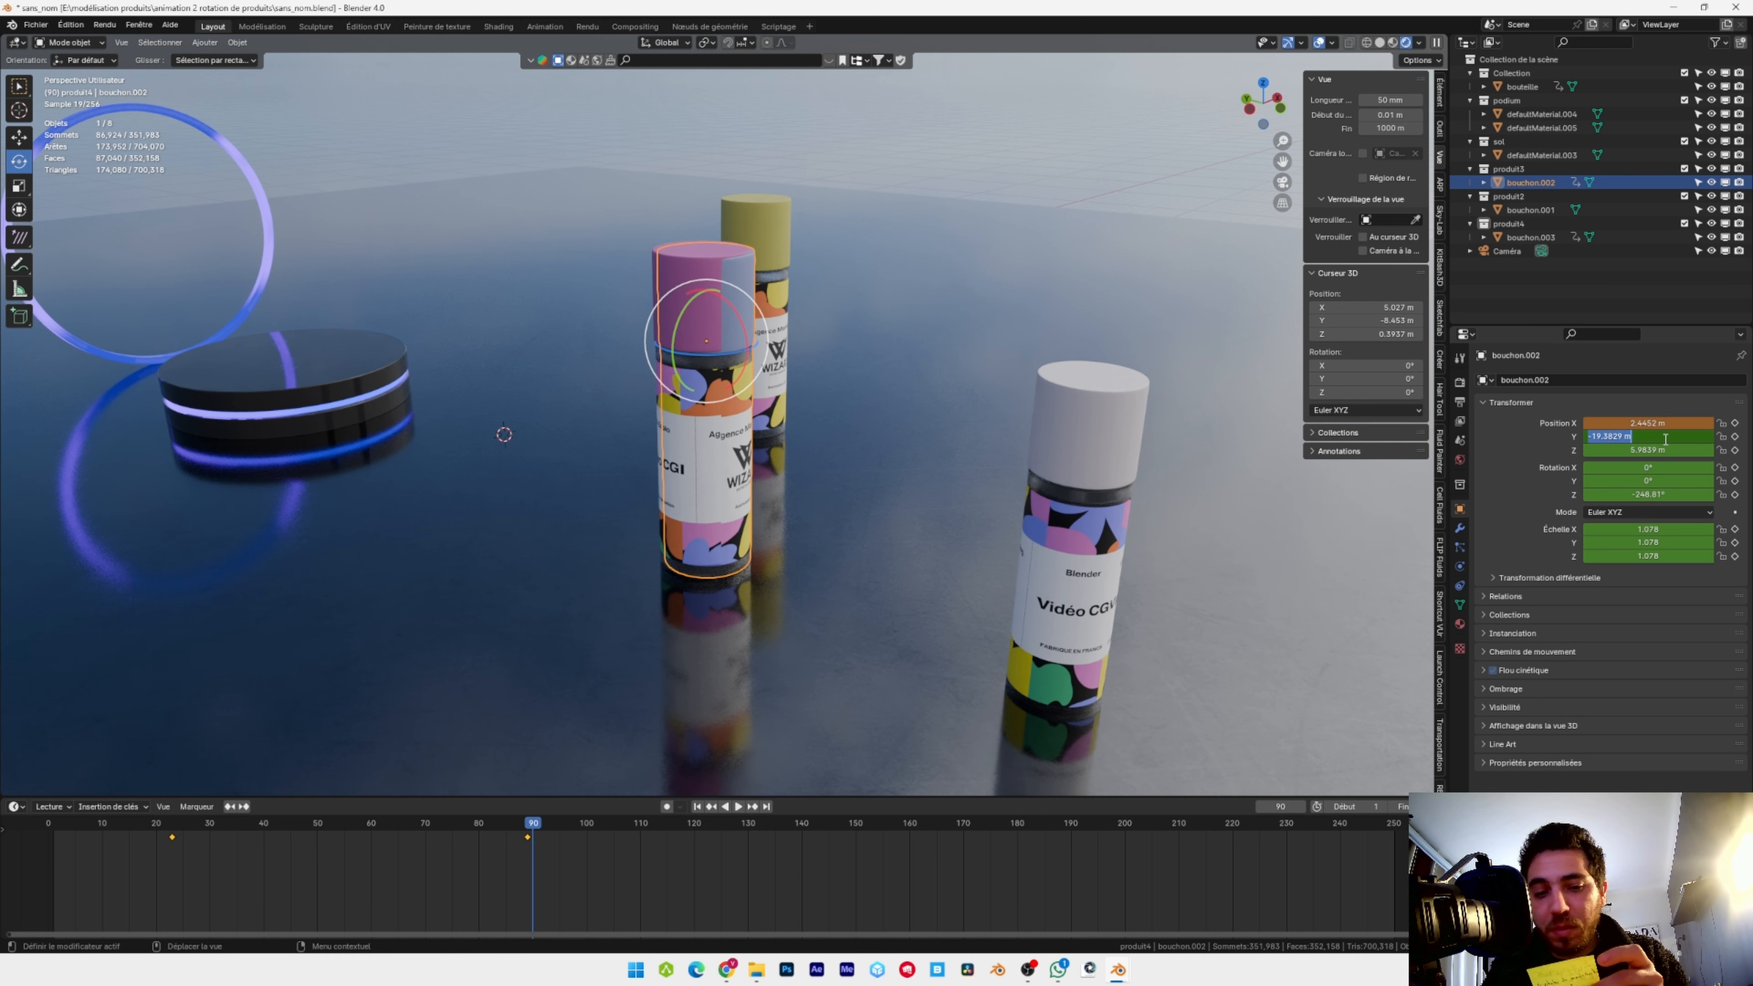
Set the blue-capped bottle's Y position to 0.8027 m and its Z position to 7.5594 m
{"action": "left_click", "coordinate": [1666, 436]}
{"action": "type", "text": "0.8027"}
{"action": "key", "text": "Return"}
{"action": "left_click", "coordinate": [1659, 450]}
{"action": "type", "text": "7"}
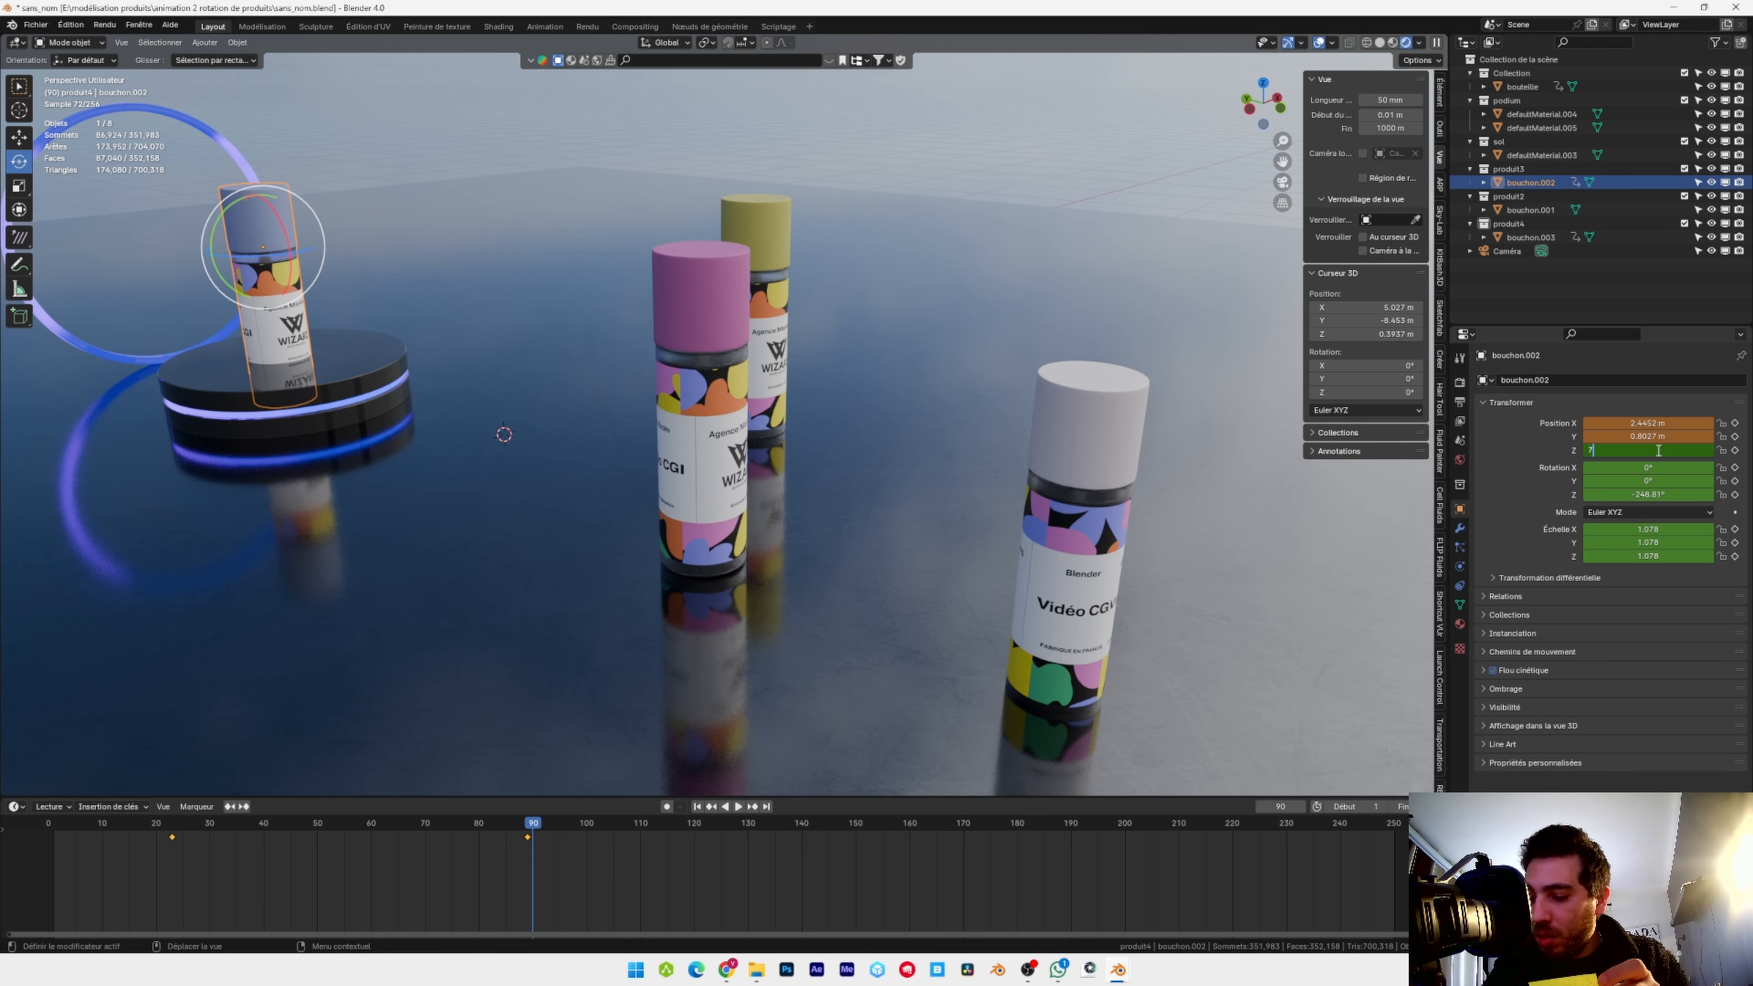
{"action": "type", "text": ".5594"}
{"action": "key", "text": "Return"}
Set the blue-capped bottle's Z rotation to 95.854° and keyframe its changed position and rotation at frame 90
{"action": "left_click", "coordinate": [1654, 495]}
{"action": "type", "text": "95.854"}
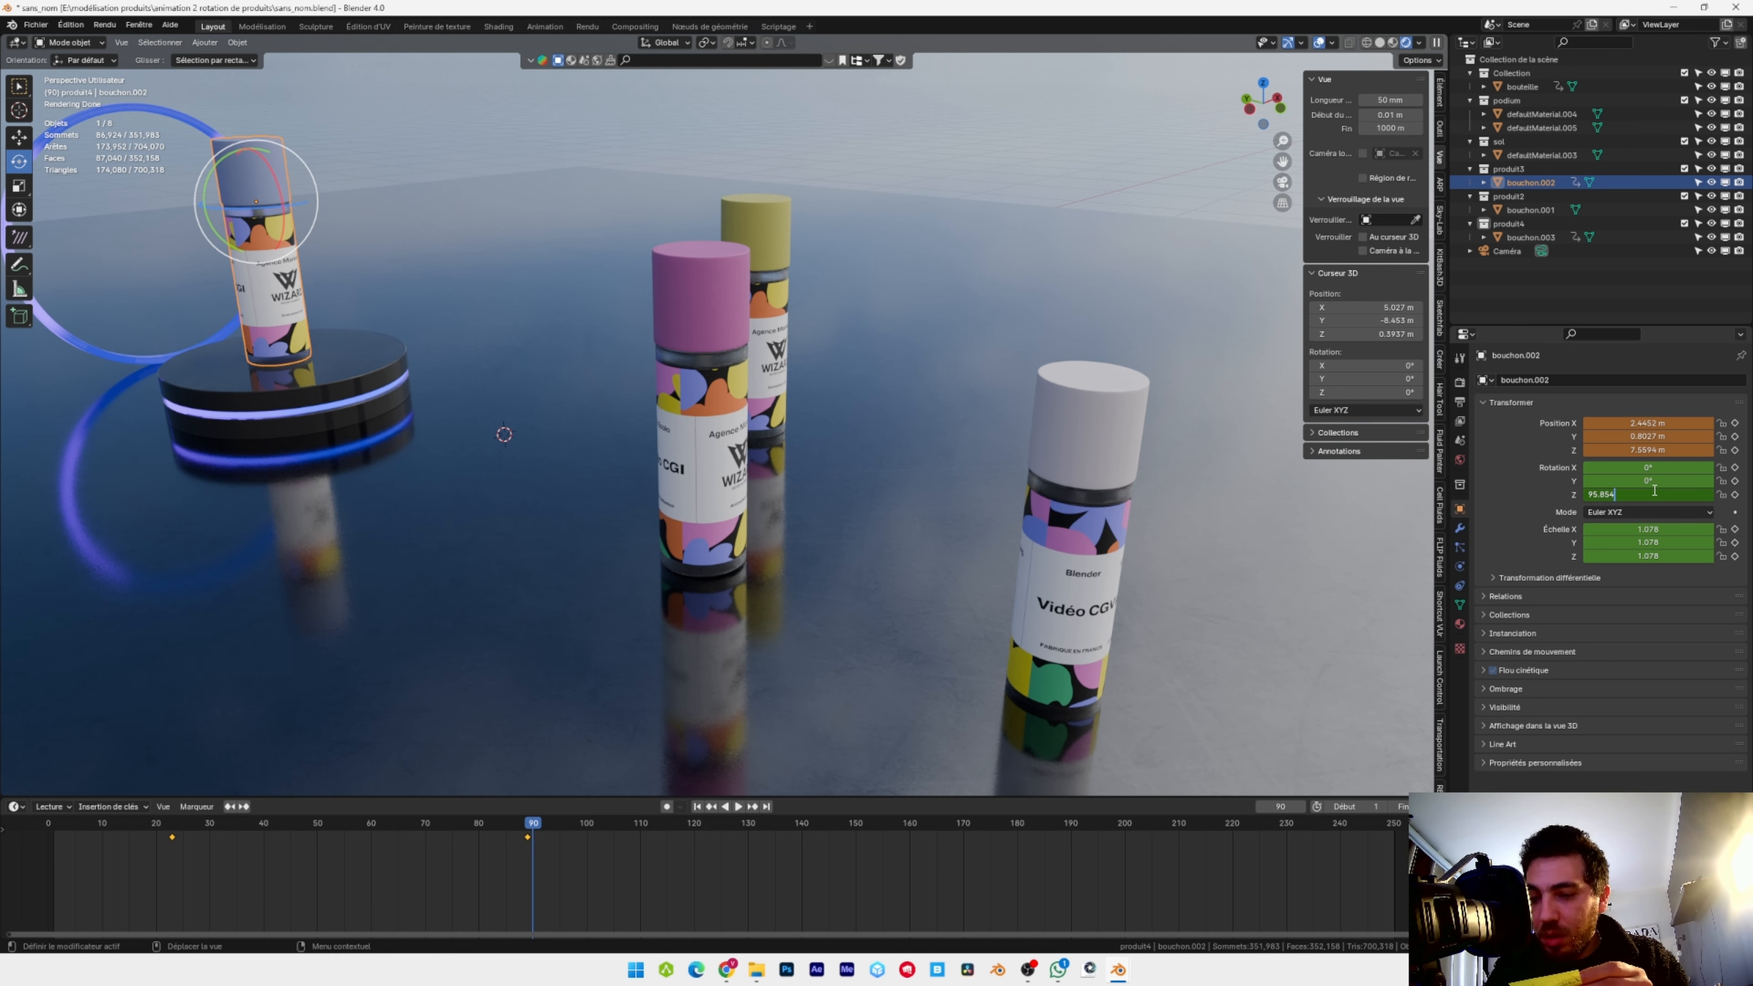
{"action": "key", "text": "Return"}
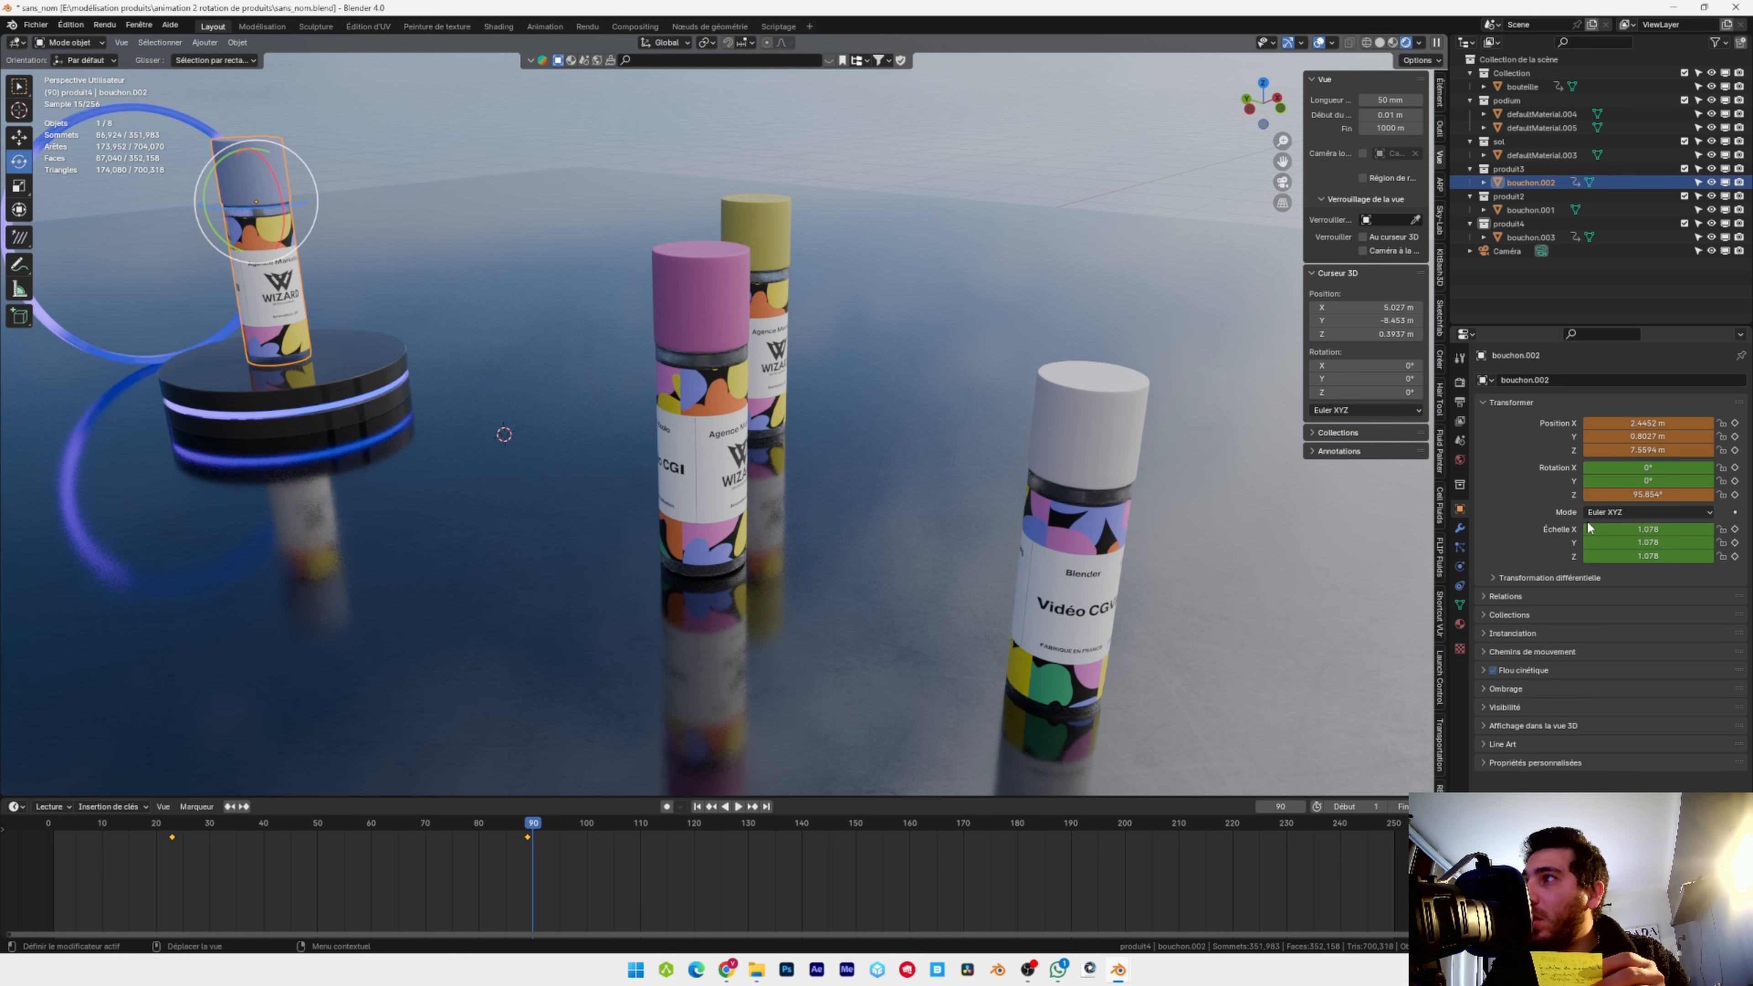
{"action": "left_click", "coordinate": [1735, 424]}
{"action": "left_click", "coordinate": [1735, 437]}
{"action": "left_click", "coordinate": [1735, 450]}
{"action": "left_click", "coordinate": [1735, 494]}
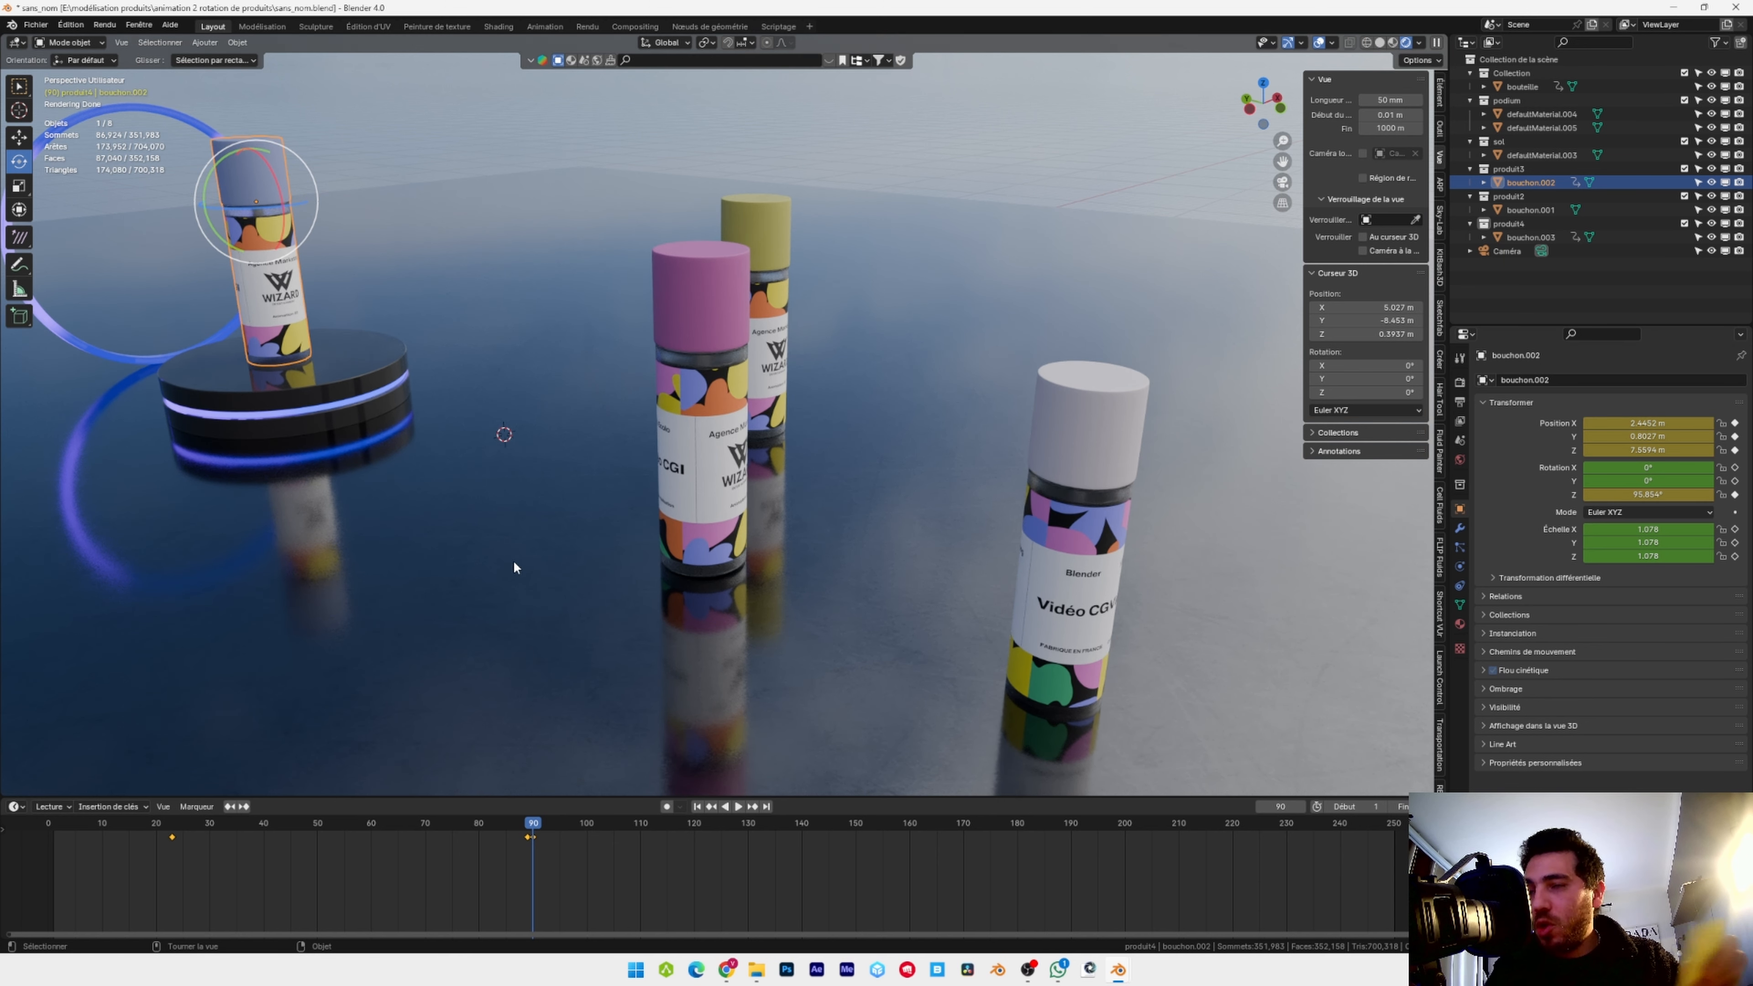
Review the bottle swap through the camera by scrubbing and playing the animation
{"action": "key", "text": "KP_0"}
{"action": "left_click_drag", "start_coordinate": [532, 823], "coordinate": [470, 808]}
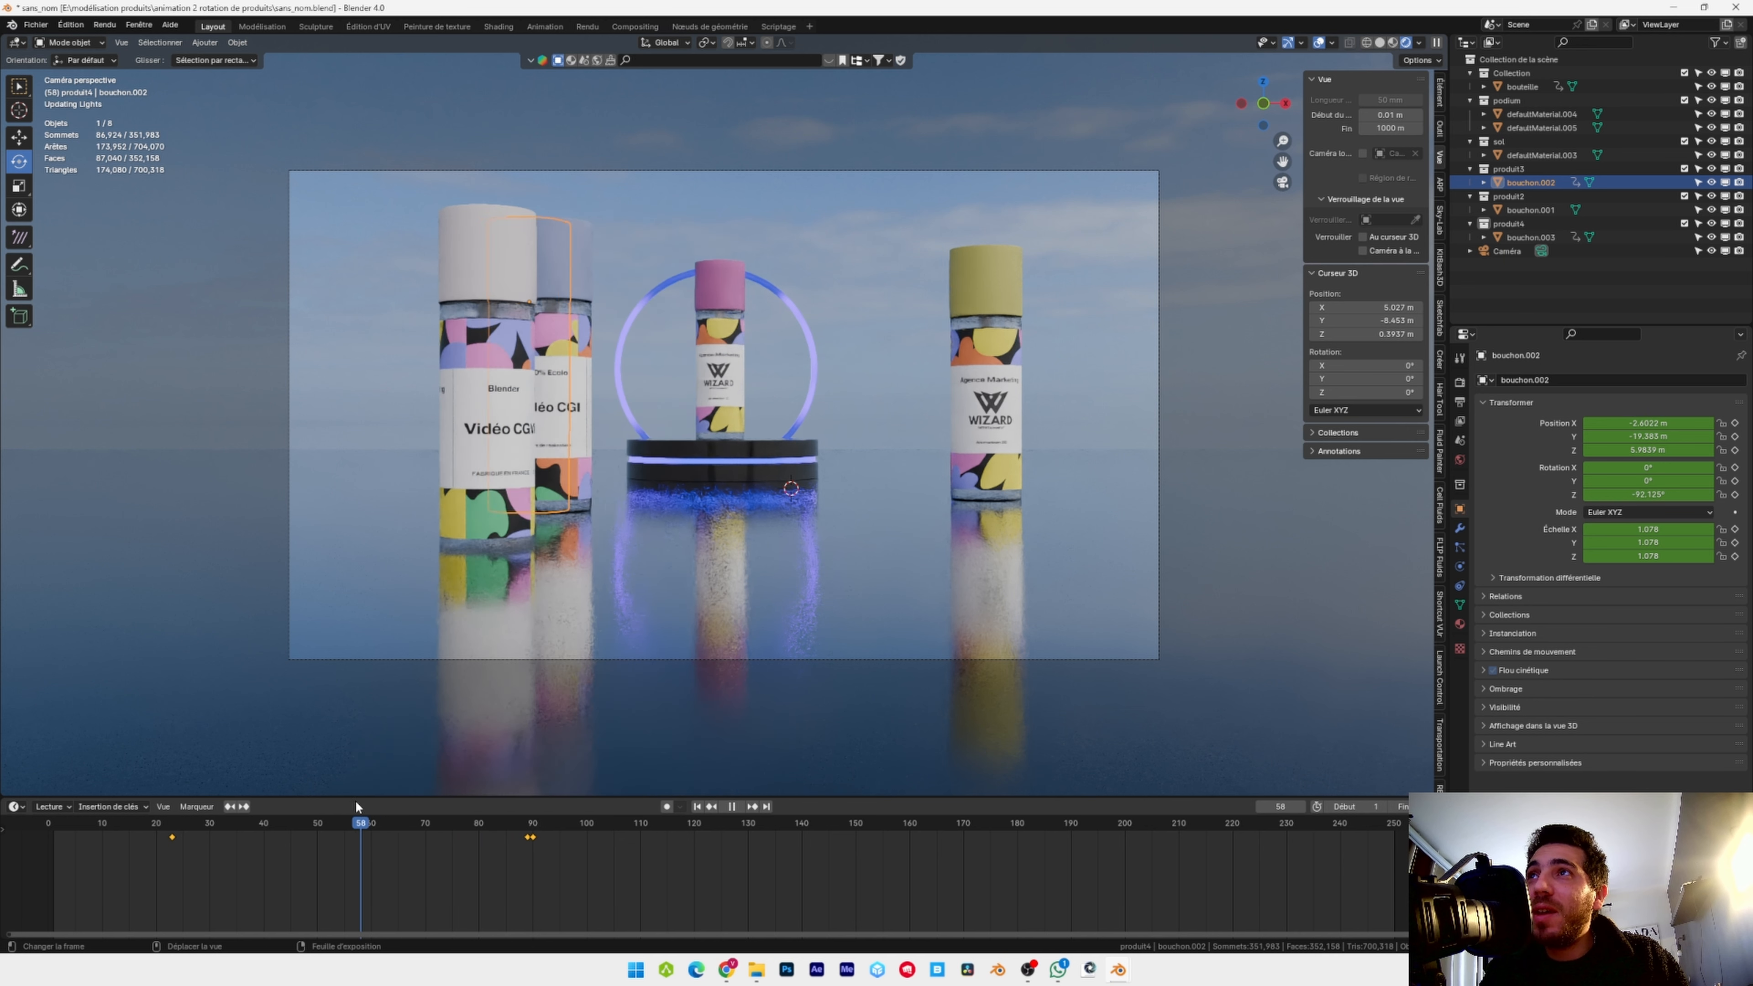
{"action": "key", "text": "space"}
At frame 188, move the pink-capped bottle along X to about 15.76 m, past the yellow-capped bottle, and rotate it
{"action": "left_click", "coordinate": [663, 447]}
{"action": "left_click", "coordinate": [683, 453]}
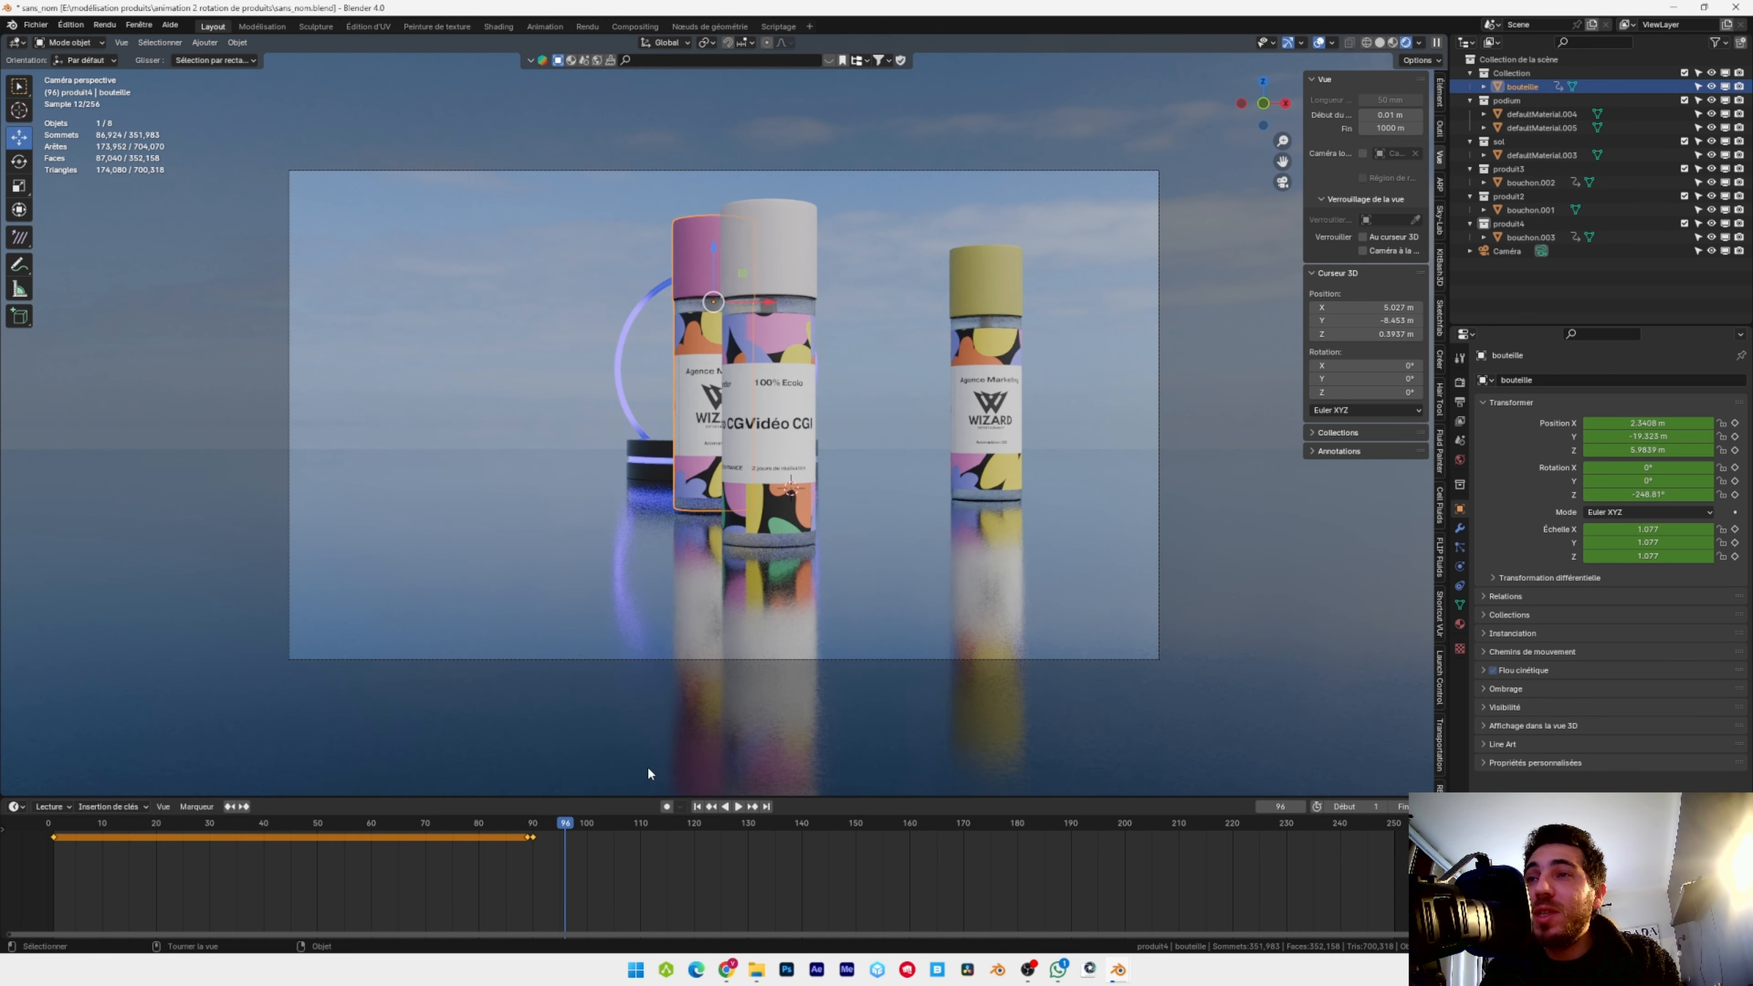
{"action": "left_click_drag", "start_coordinate": [568, 826], "coordinate": [1067, 823]}
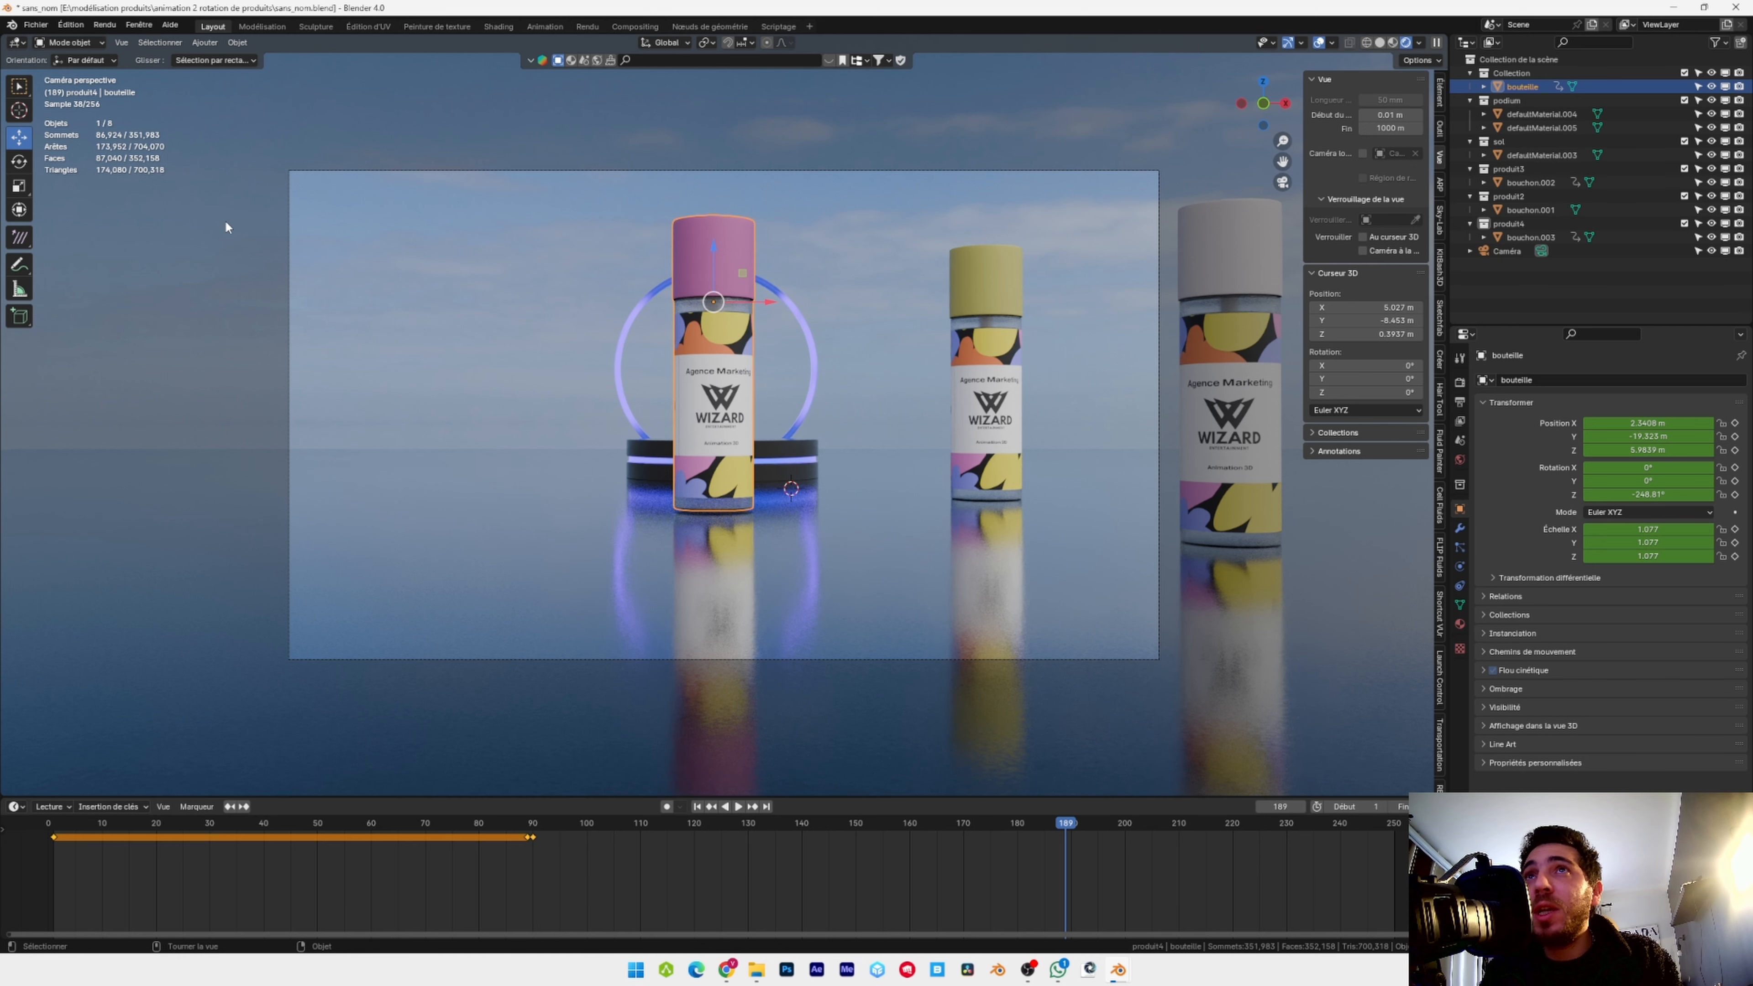
{"action": "key", "text": "Left"}
{"action": "left_click_drag", "start_coordinate": [770, 303], "coordinate": [1273, 311]}
{"action": "middle_click_drag", "start_coordinate": [1274, 311], "coordinate": [1093, 464]}
{"action": "left_click", "coordinate": [18, 161]}
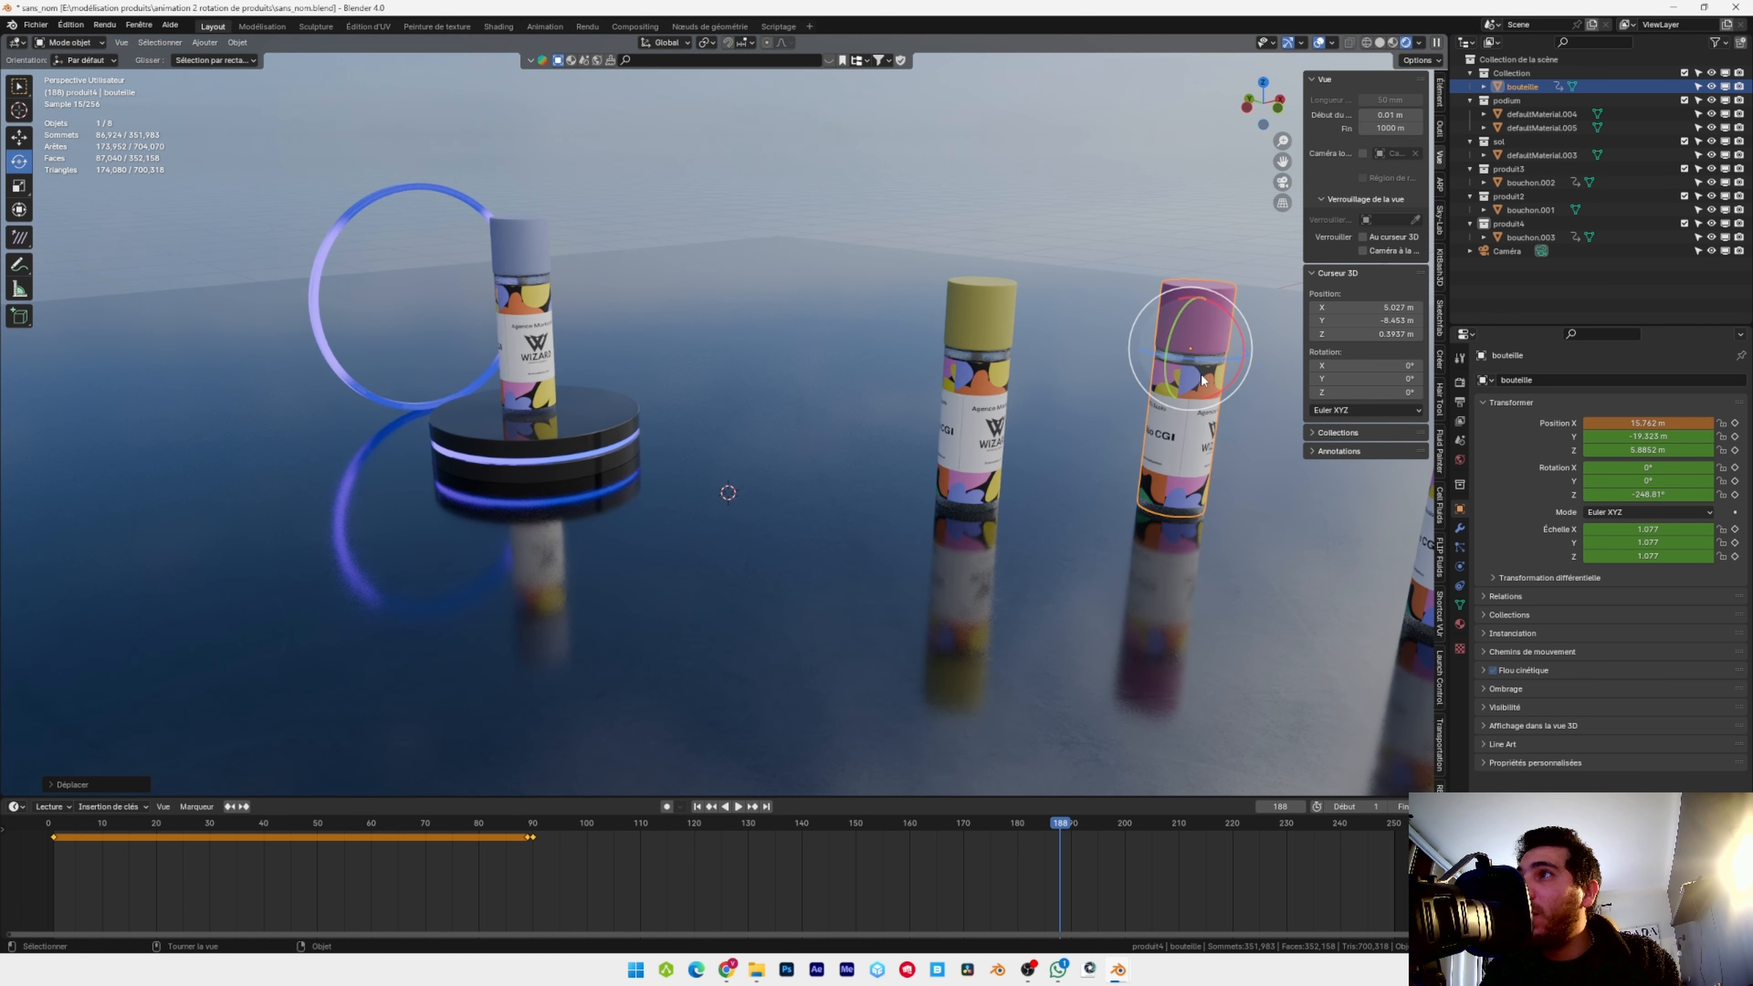
{"action": "left_click_drag", "start_coordinate": [1246, 353], "coordinate": [1097, 309]}
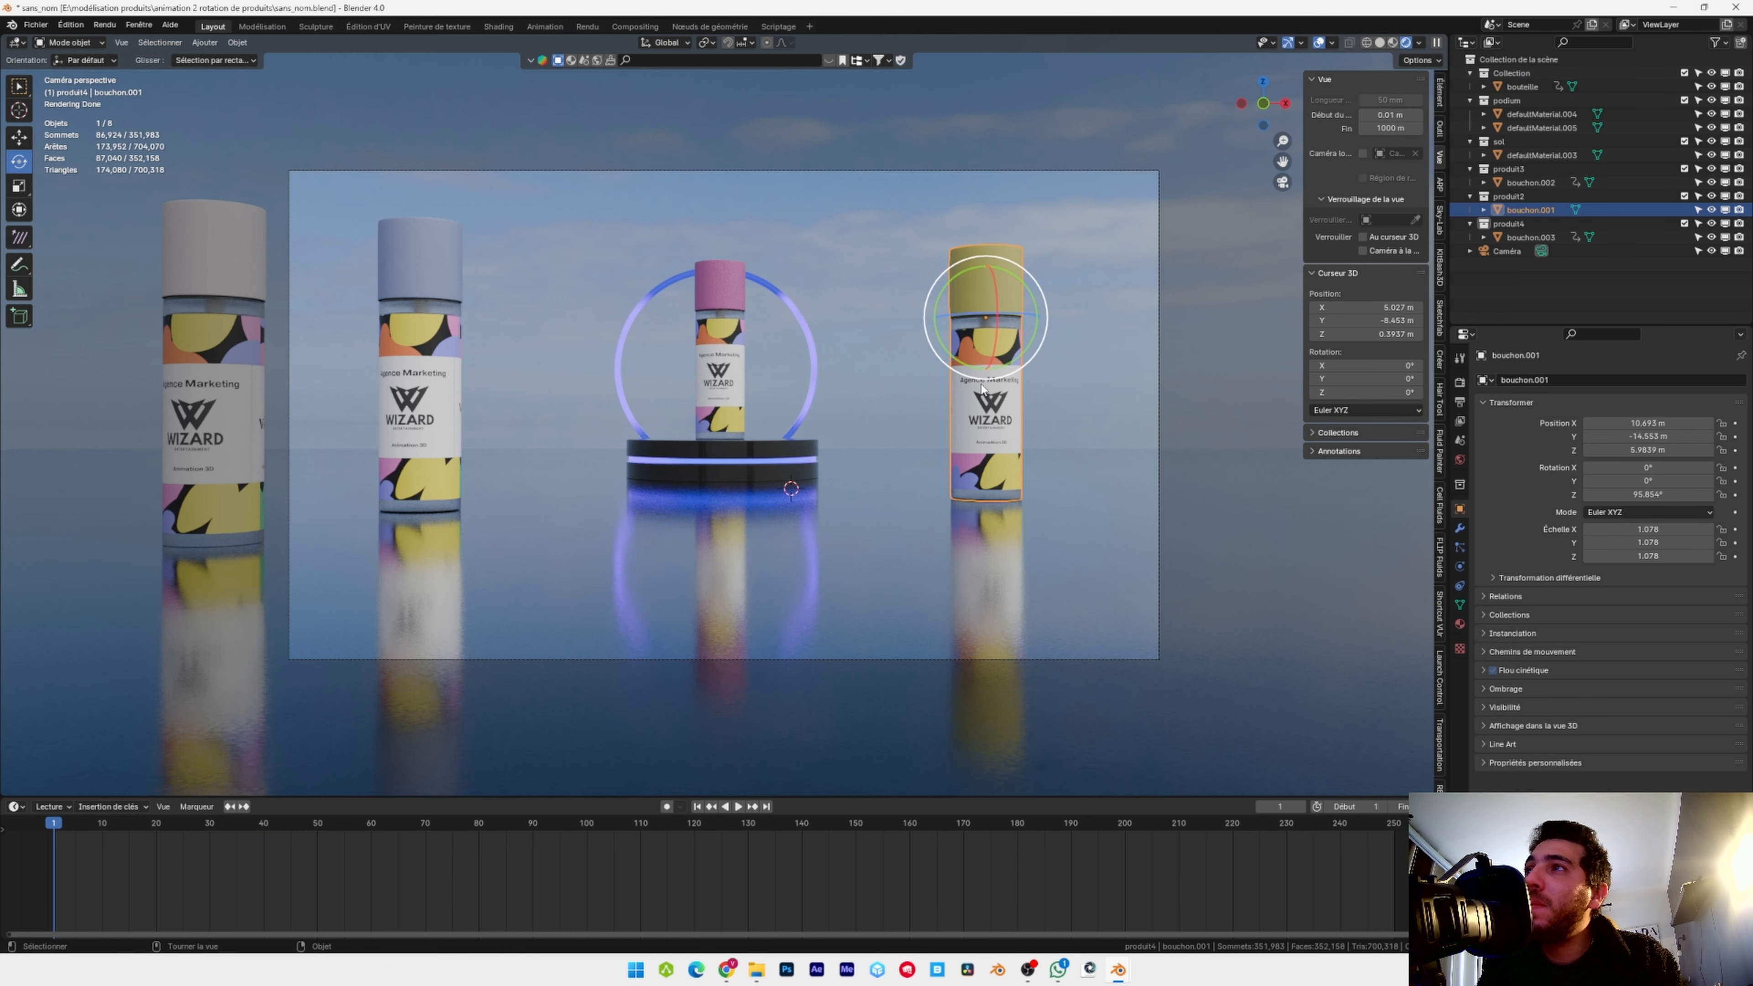
Keyframe the yellow-capped bottle at frame 1 and, moved along X to the other side of the podium, at frame 200
{"action": "key", "text": "i"}
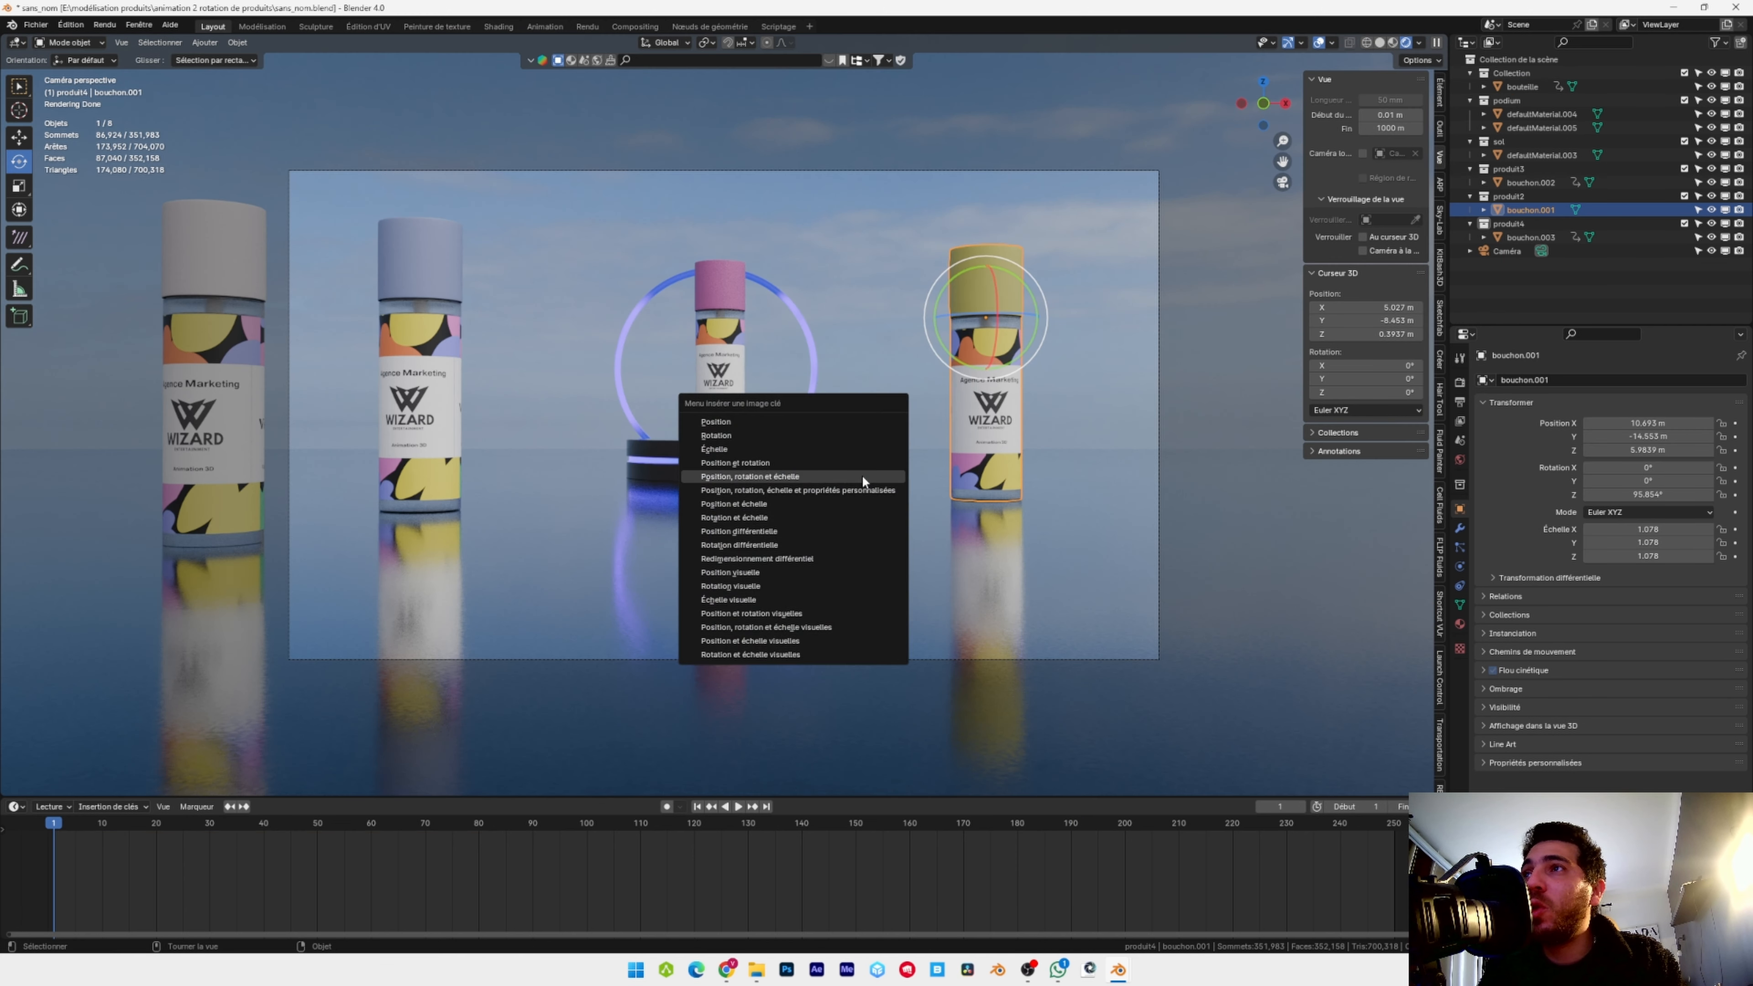
{"action": "left_click", "coordinate": [863, 481]}
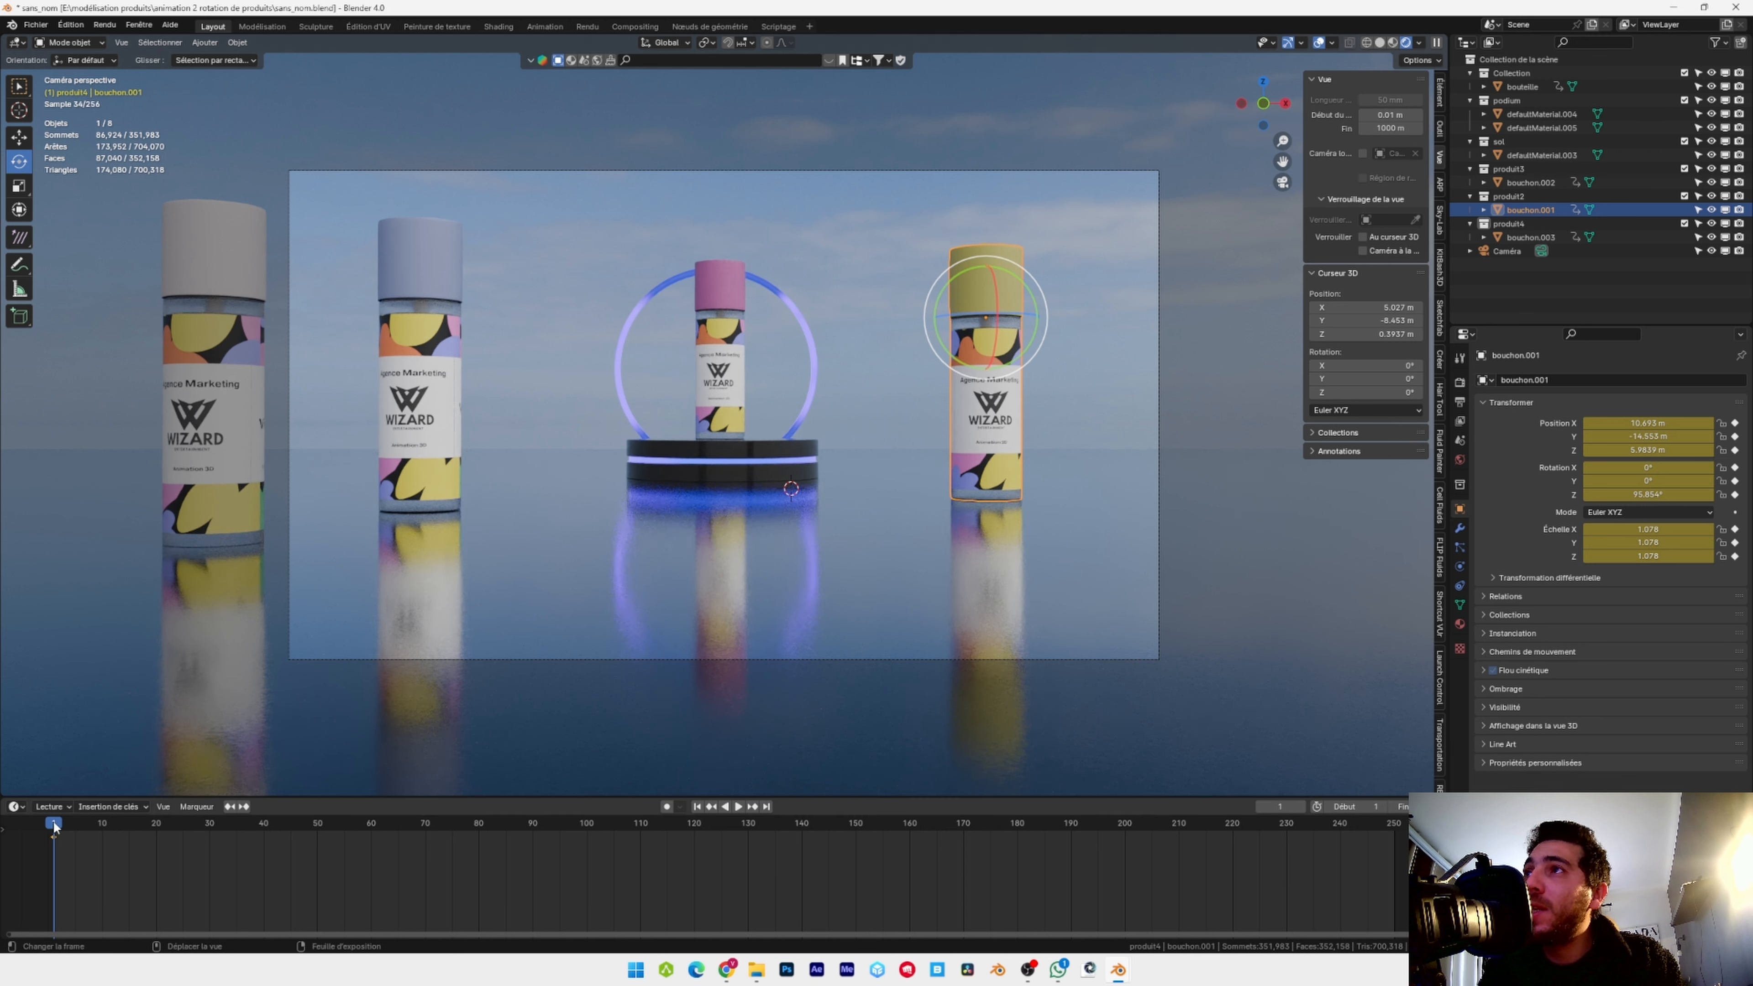
{"action": "left_click_drag", "start_coordinate": [53, 826], "coordinate": [1125, 826]}
{"action": "key", "text": "shift+space"}
{"action": "key", "text": "g"}
{"action": "left_click_drag", "start_coordinate": [1018, 316], "coordinate": [386, 243]}
{"action": "key", "text": "shift+space"}
{"action": "key", "text": "r"}
{"action": "key", "text": "i"}
{"action": "left_click", "coordinate": [591, 357]}
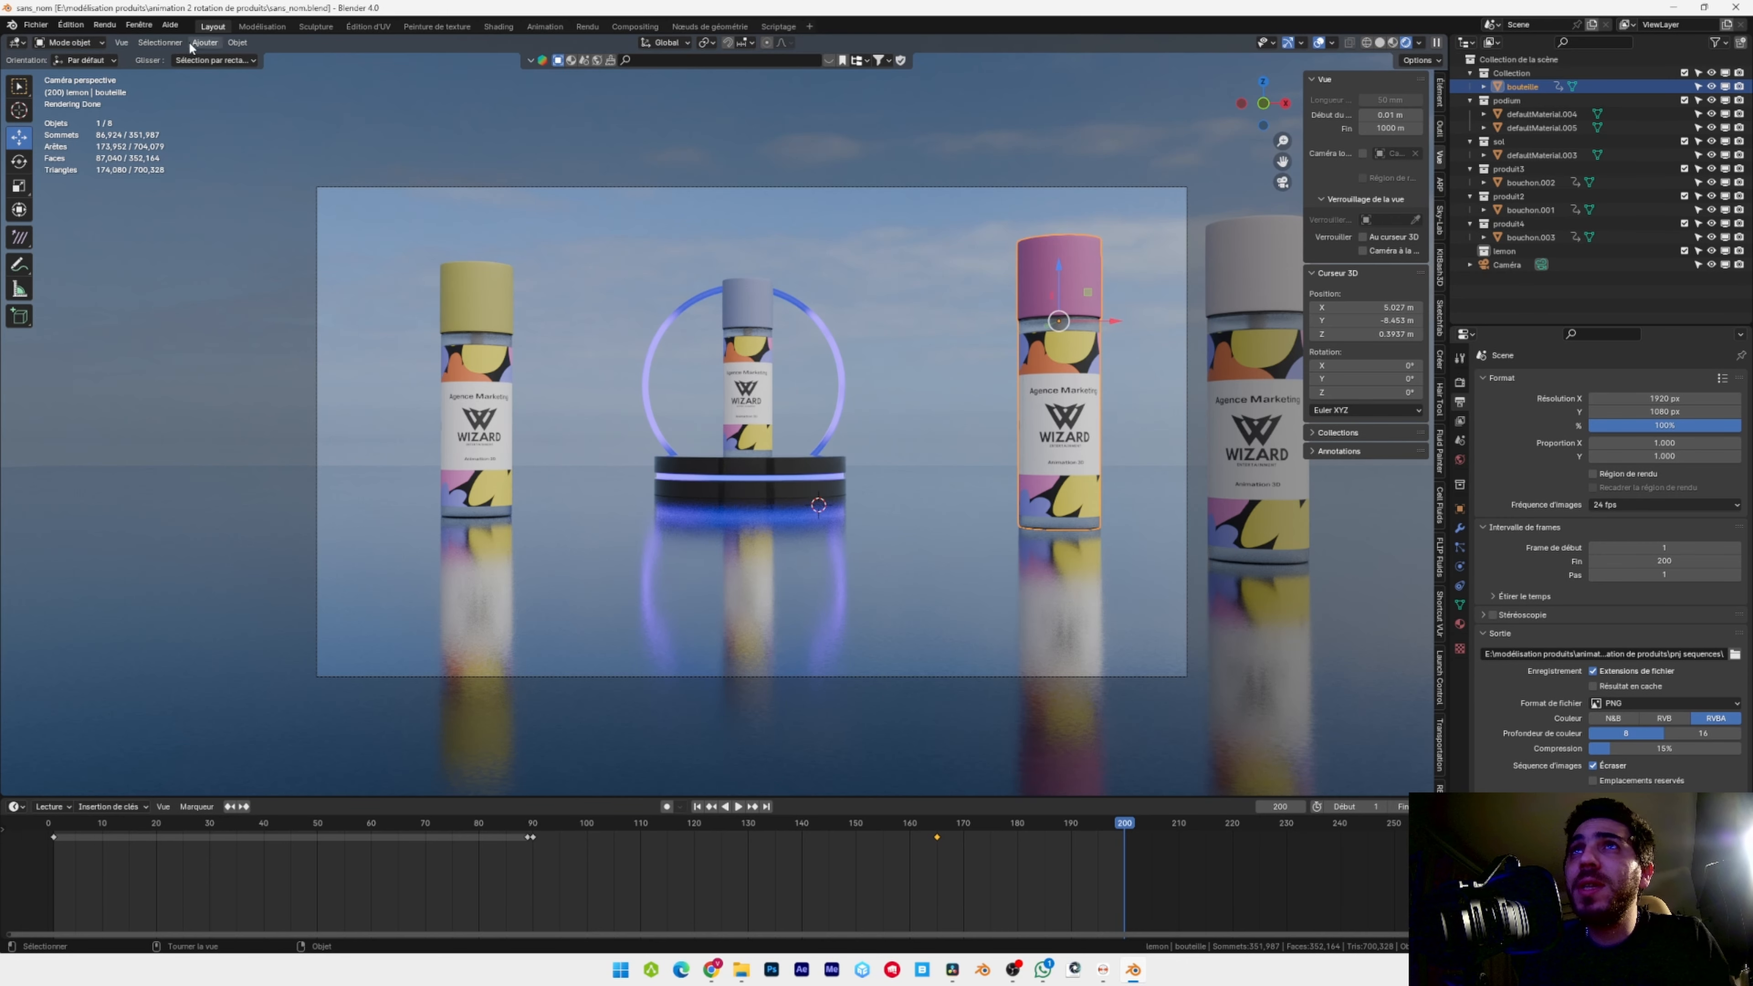
Look up the BlenderKit add-on in the preferences by searching for "blender", and save the preferences
{"action": "left_click", "coordinate": [70, 24]}
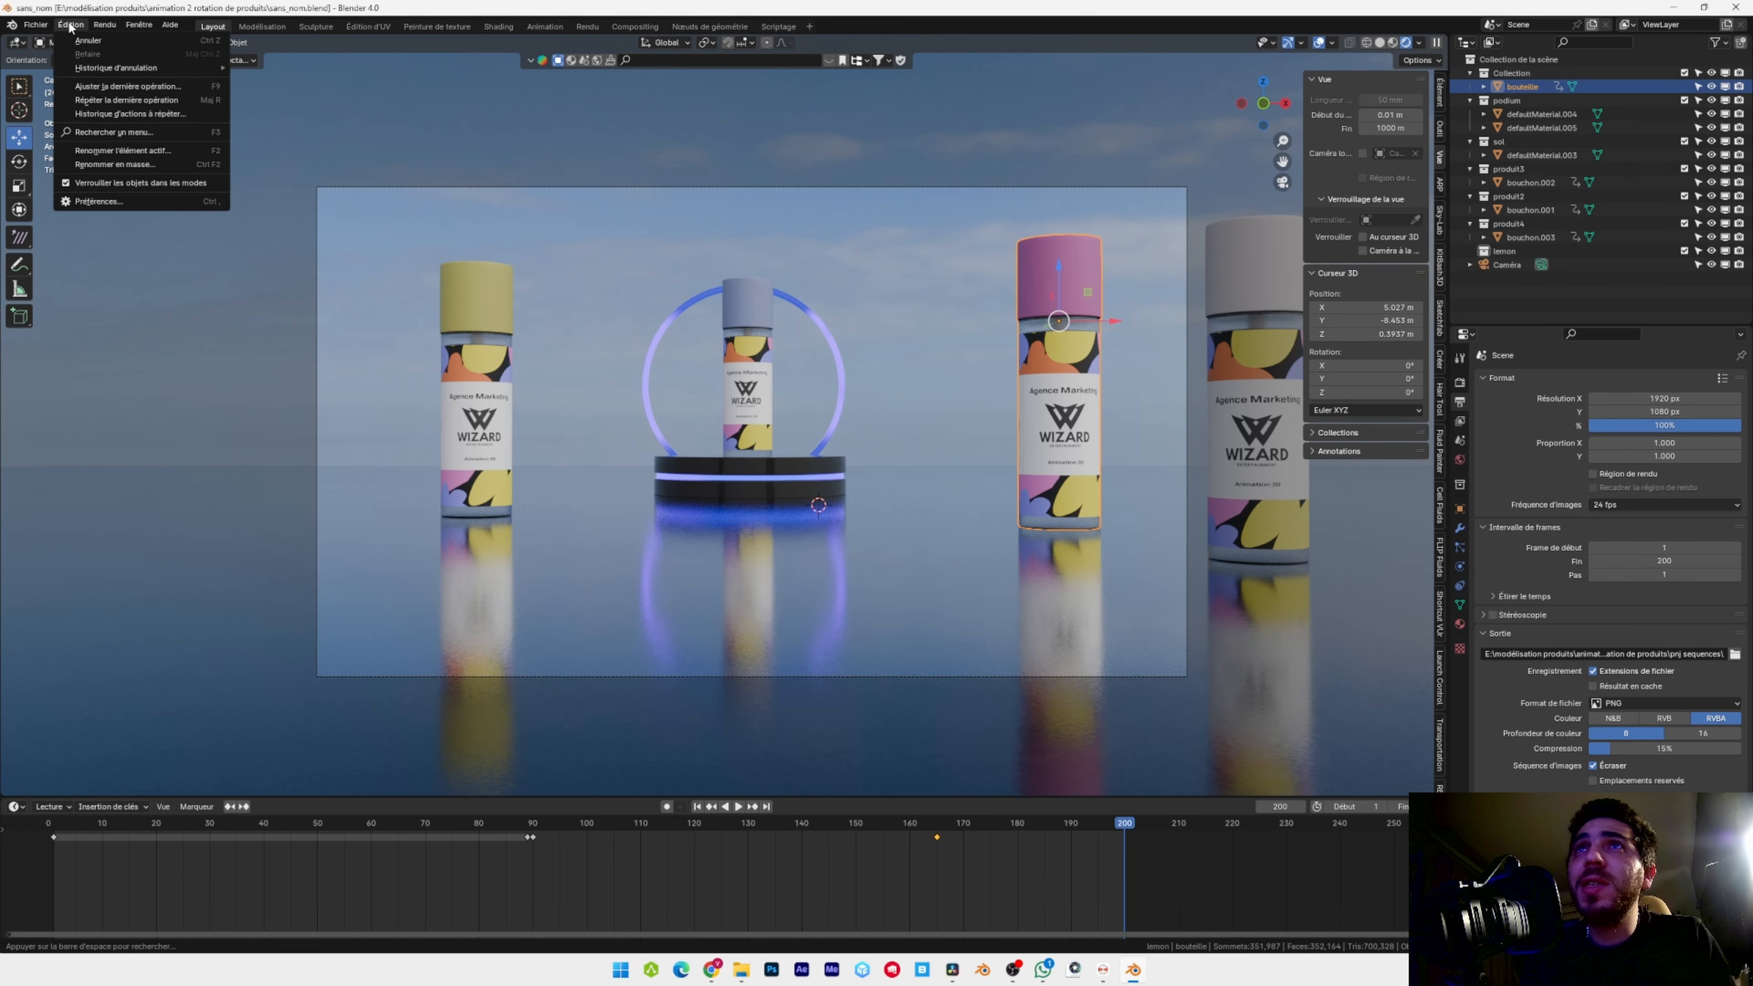
{"action": "left_click", "coordinate": [117, 203]}
{"action": "left_click", "coordinate": [41, 147]}
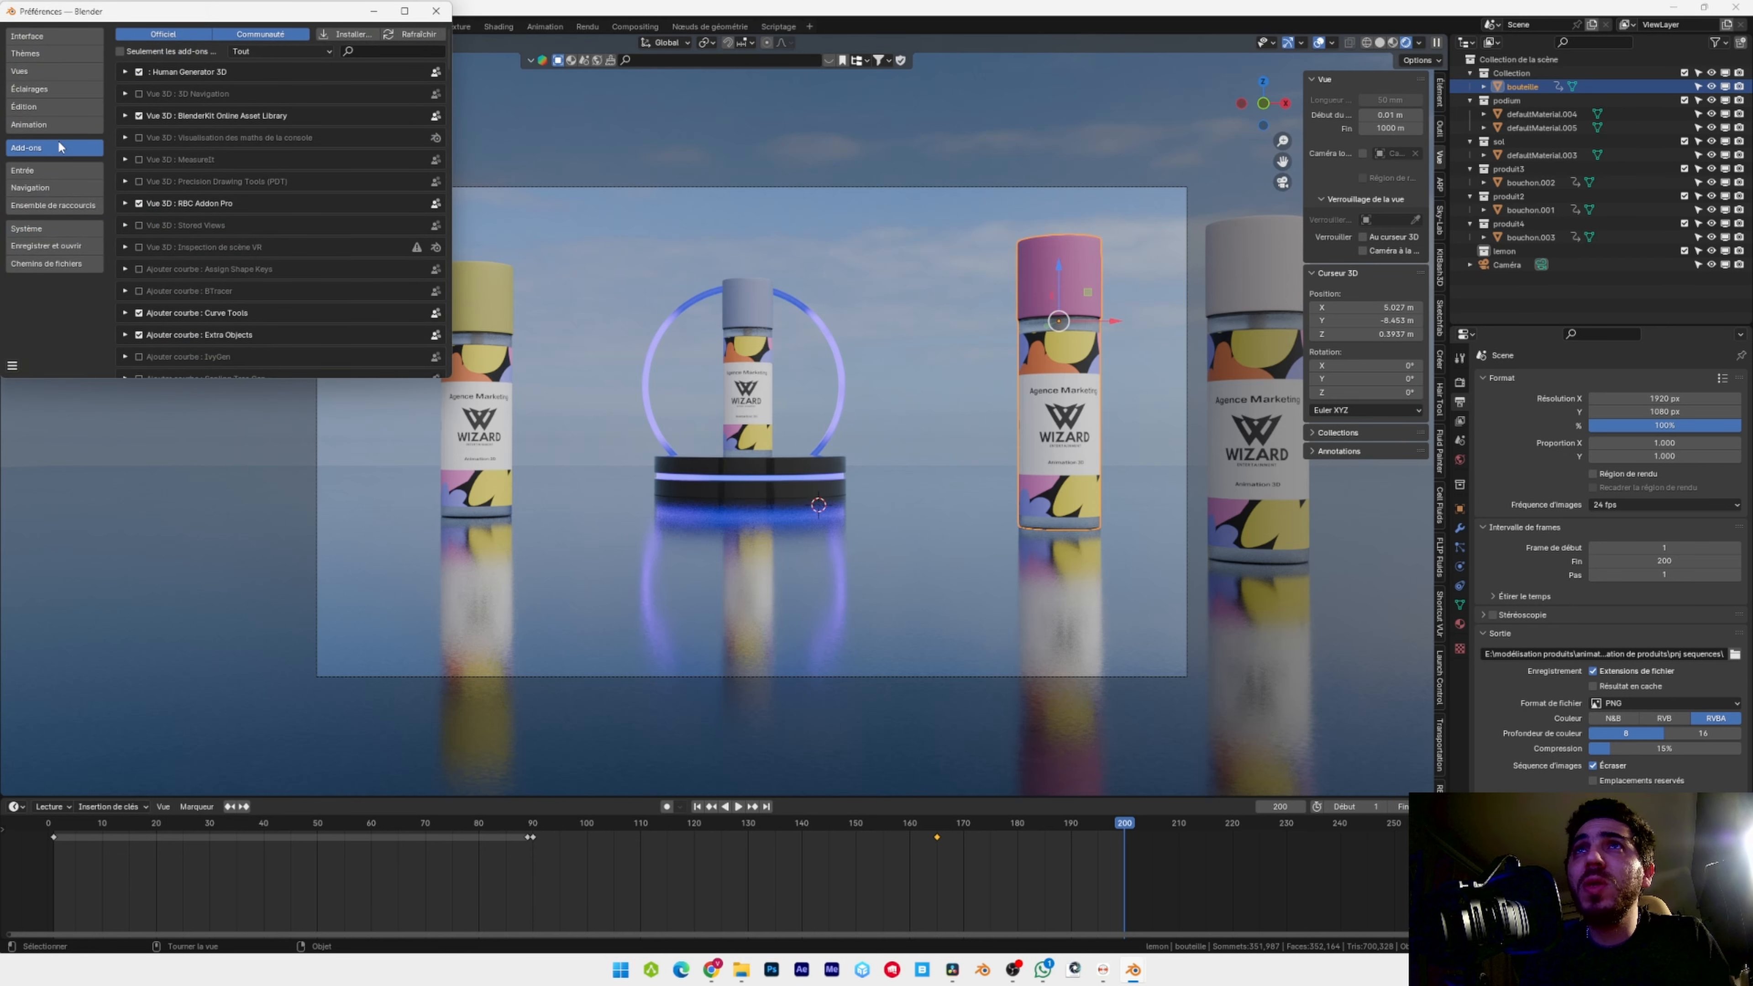
{"action": "left_click", "coordinate": [350, 40]}
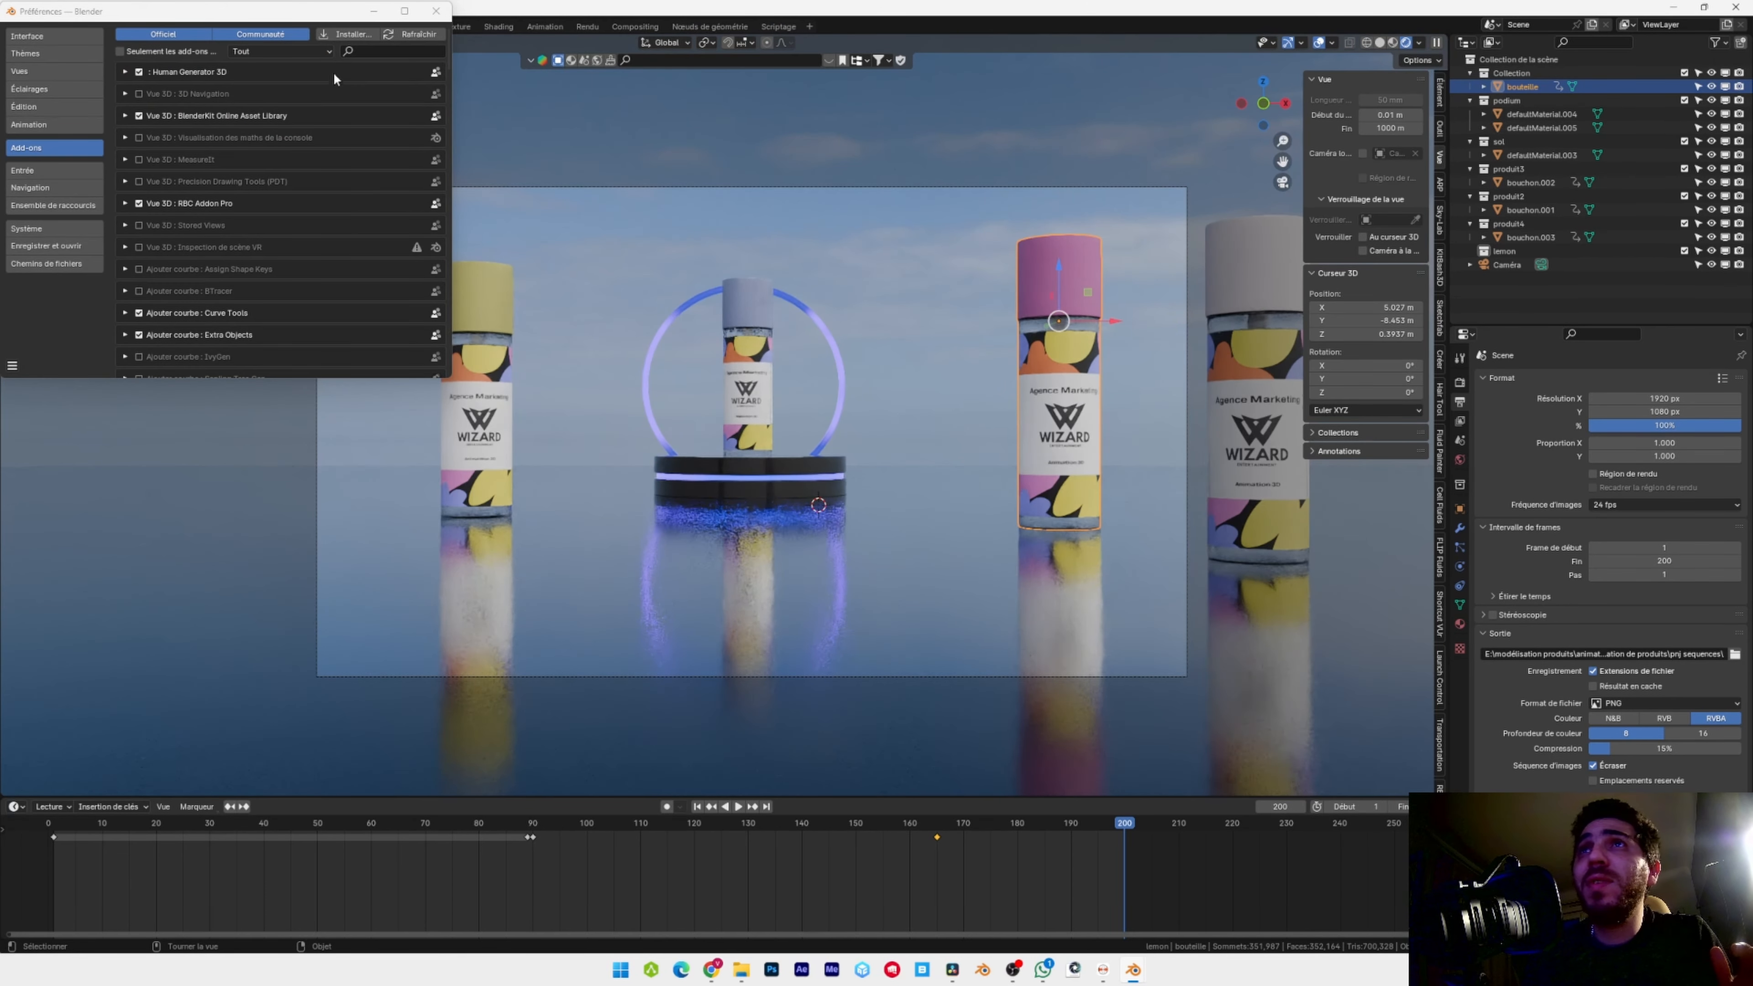
{"action": "left_click", "coordinate": [364, 52]}
{"action": "type", "text": "blender"}
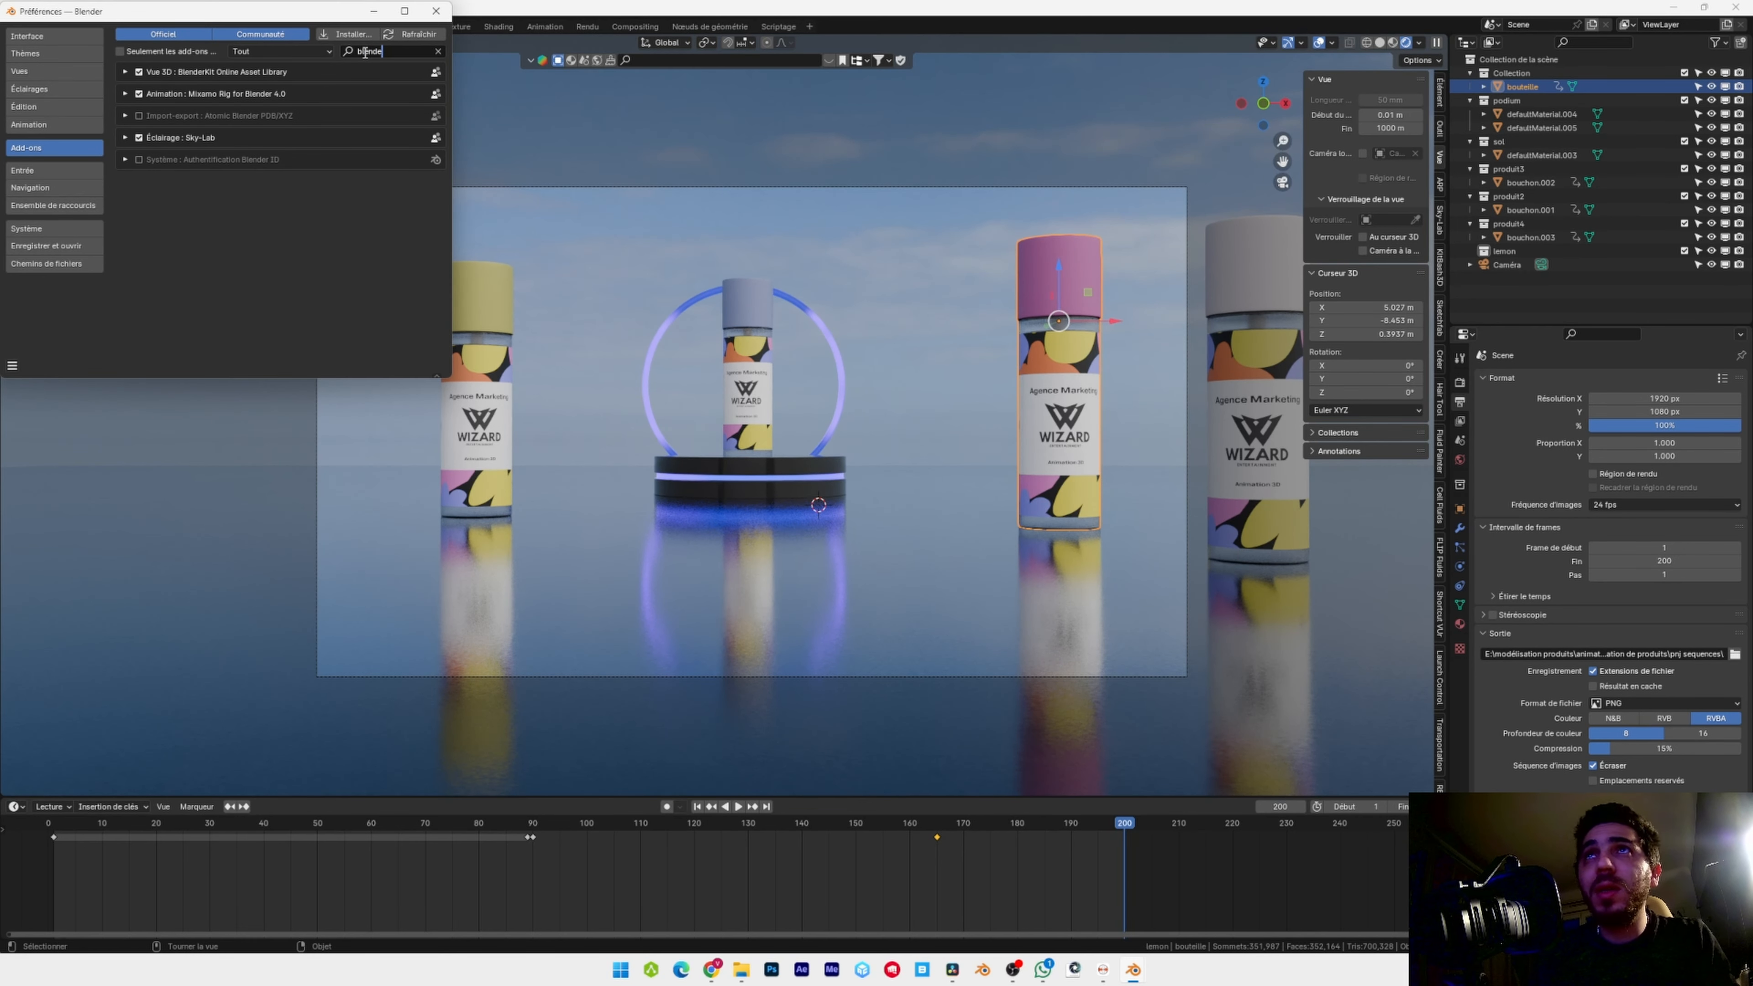
{"action": "left_click", "coordinate": [12, 366]}
{"action": "left_click", "coordinate": [41, 324]}
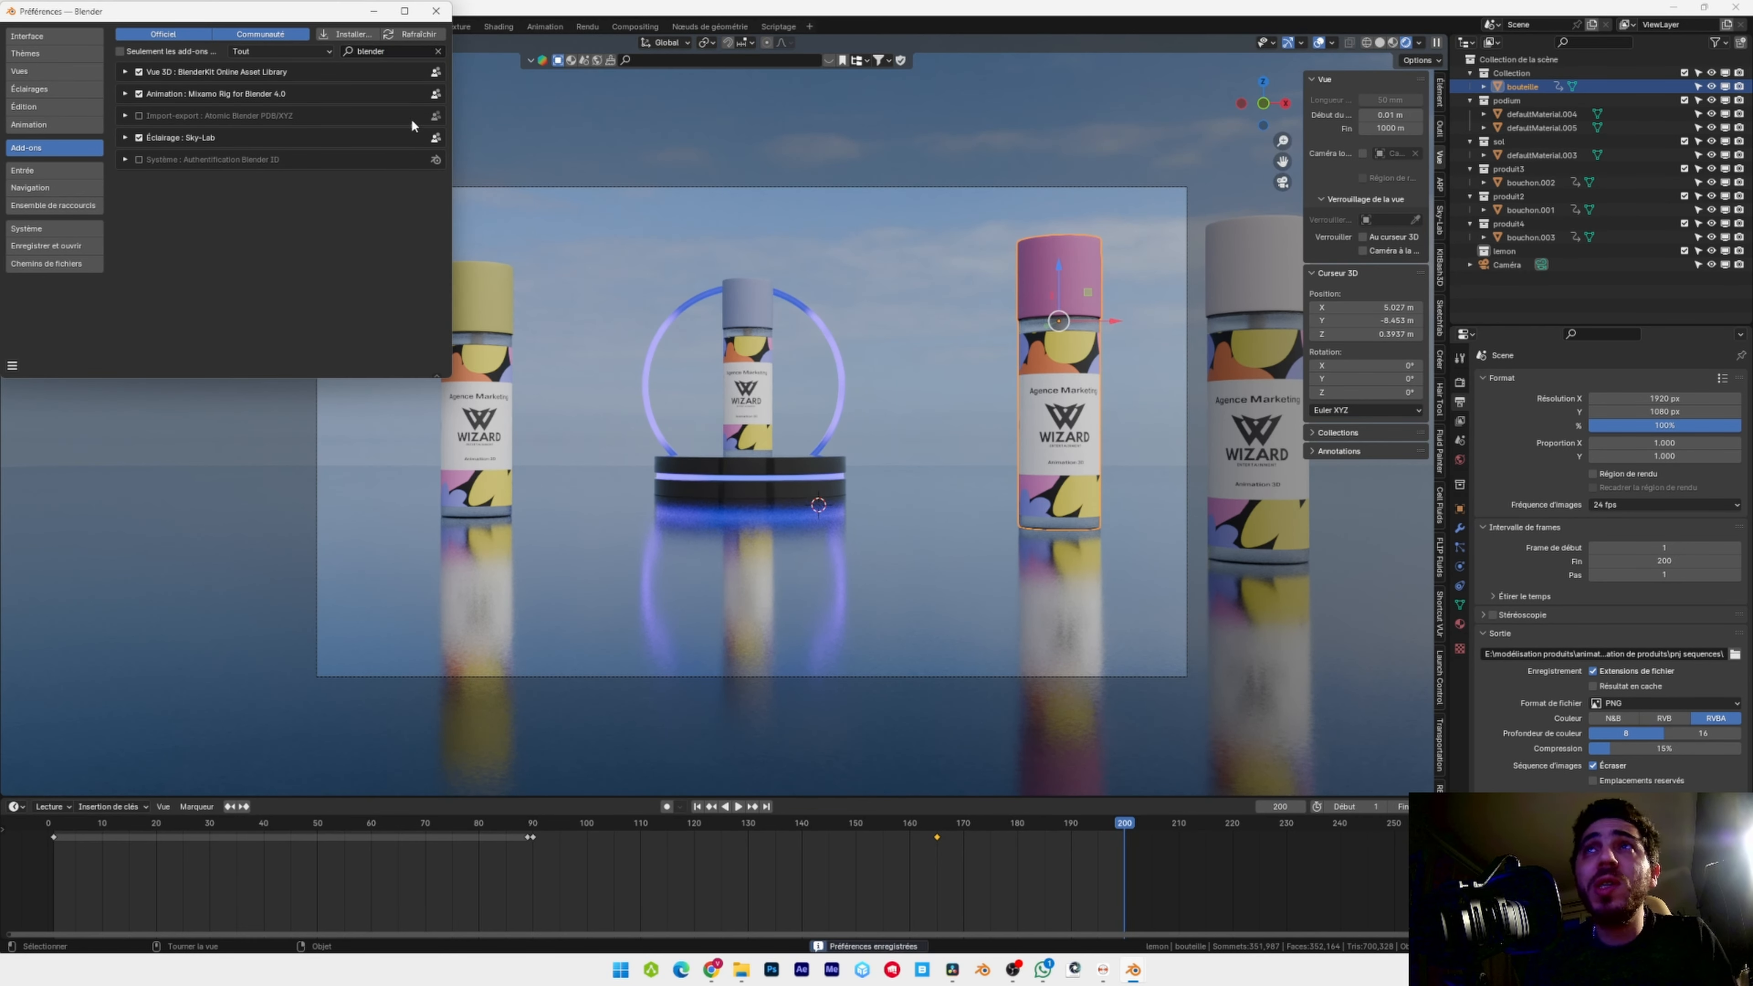
{"action": "left_click", "coordinate": [444, 16]}
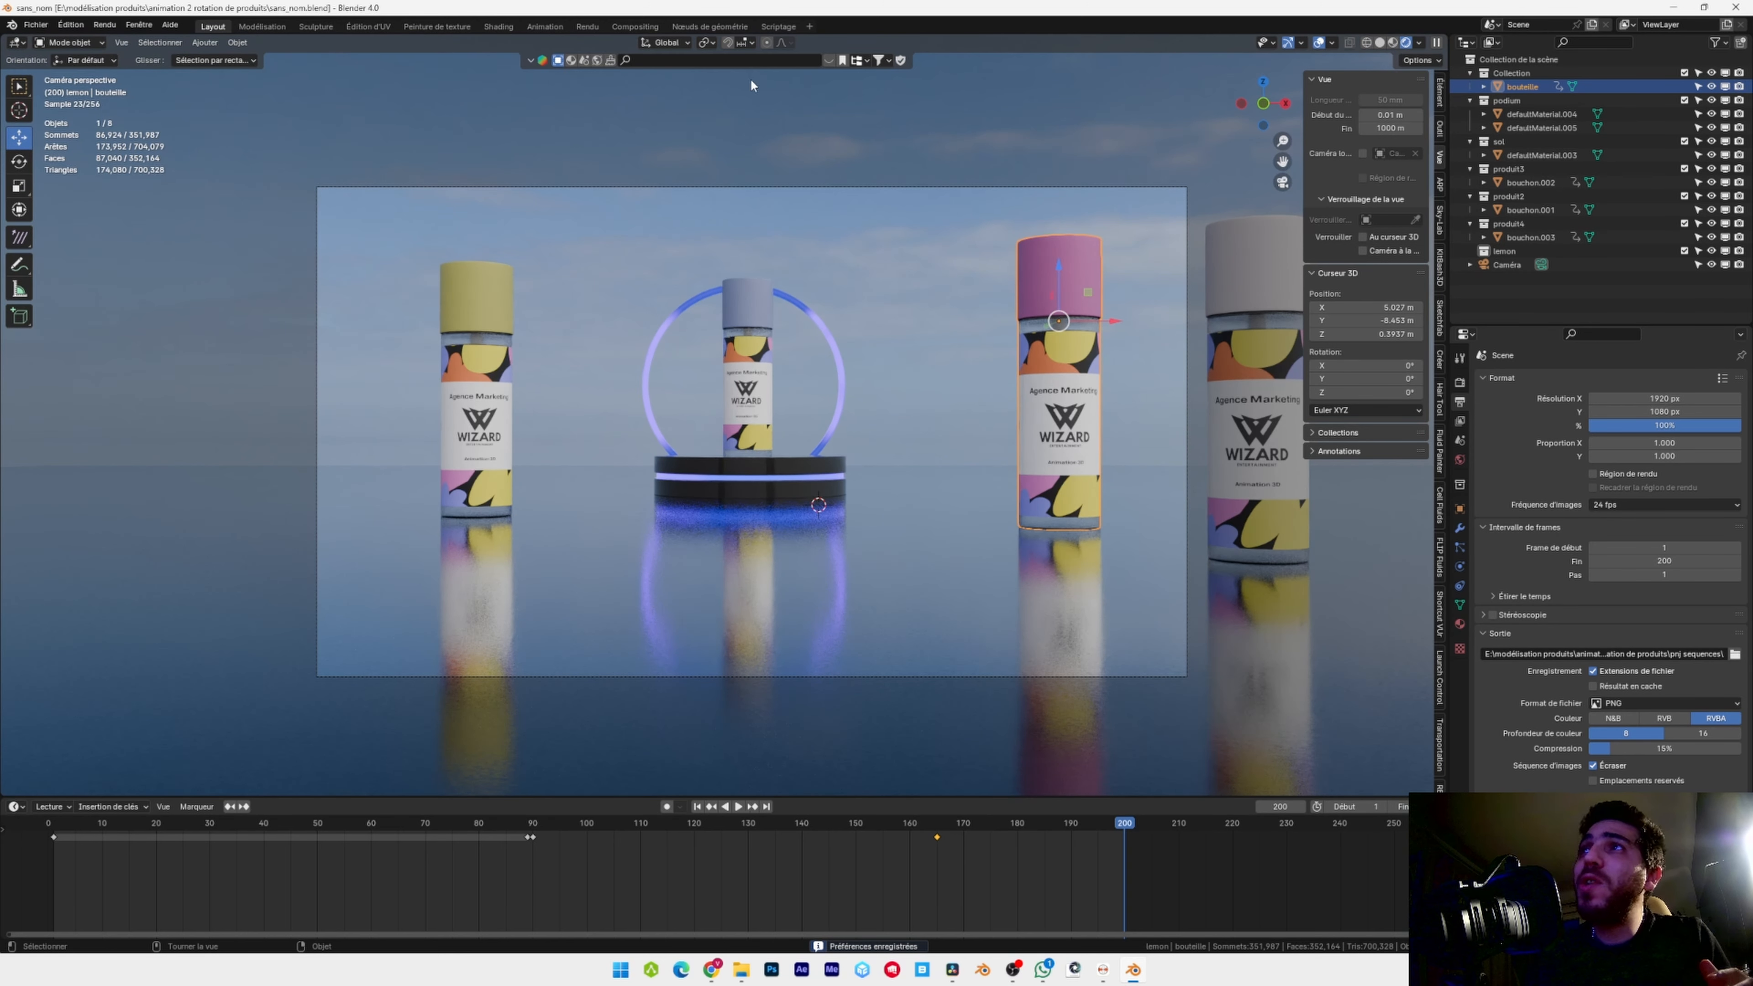
Search the BlenderKit models for "car" and place the red Cartoon Car / toy car between the yellow-capped bottle and the podium
{"action": "left_click", "coordinate": [784, 62]}
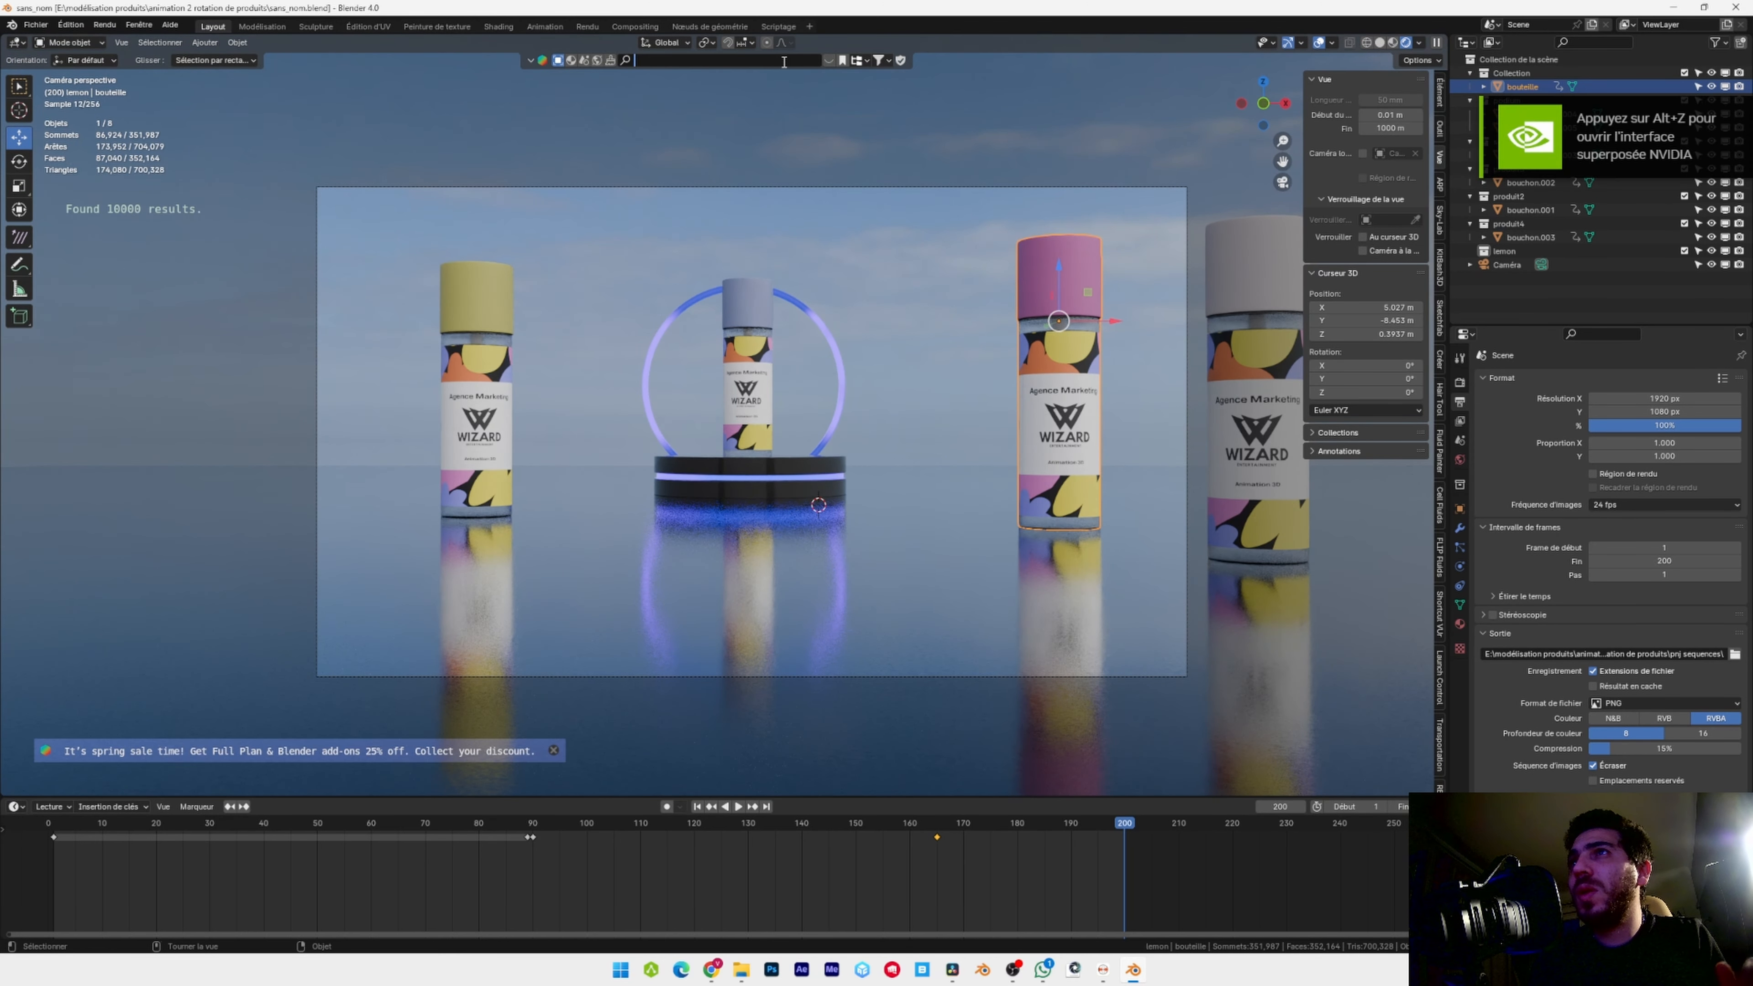
{"action": "type", "text": "car"}
{"action": "key", "text": "Return"}
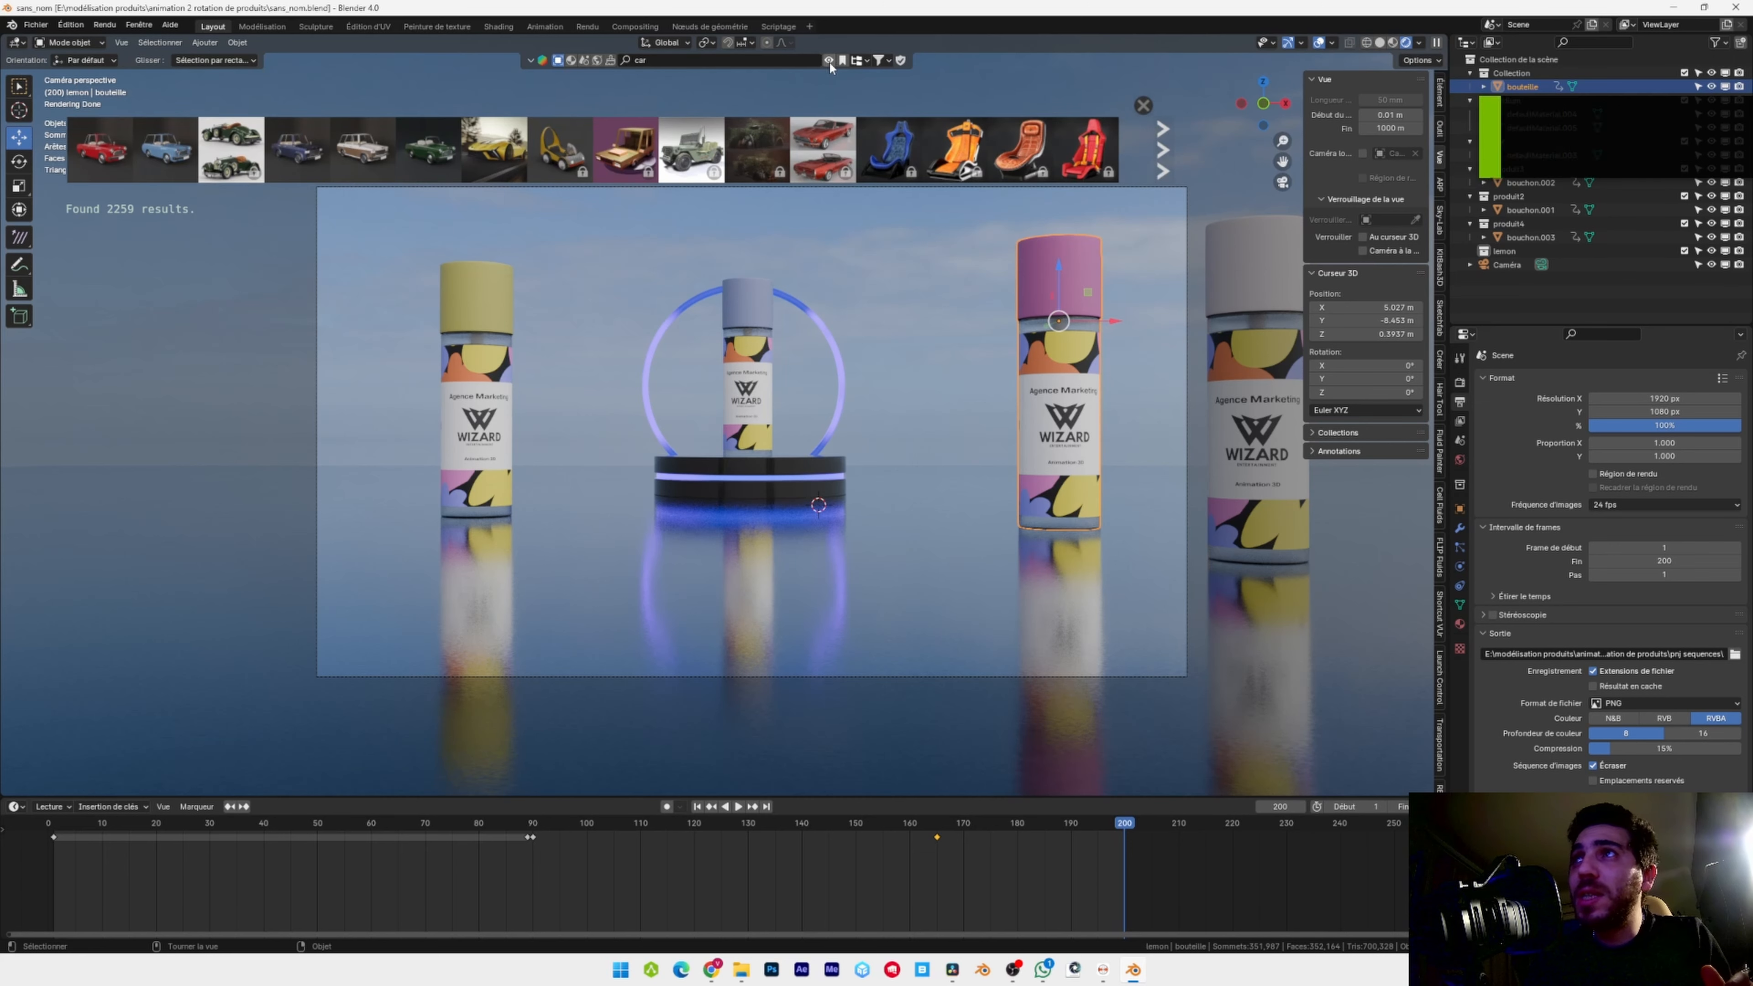
{"action": "mouse_move", "coordinate": [155, 147]}
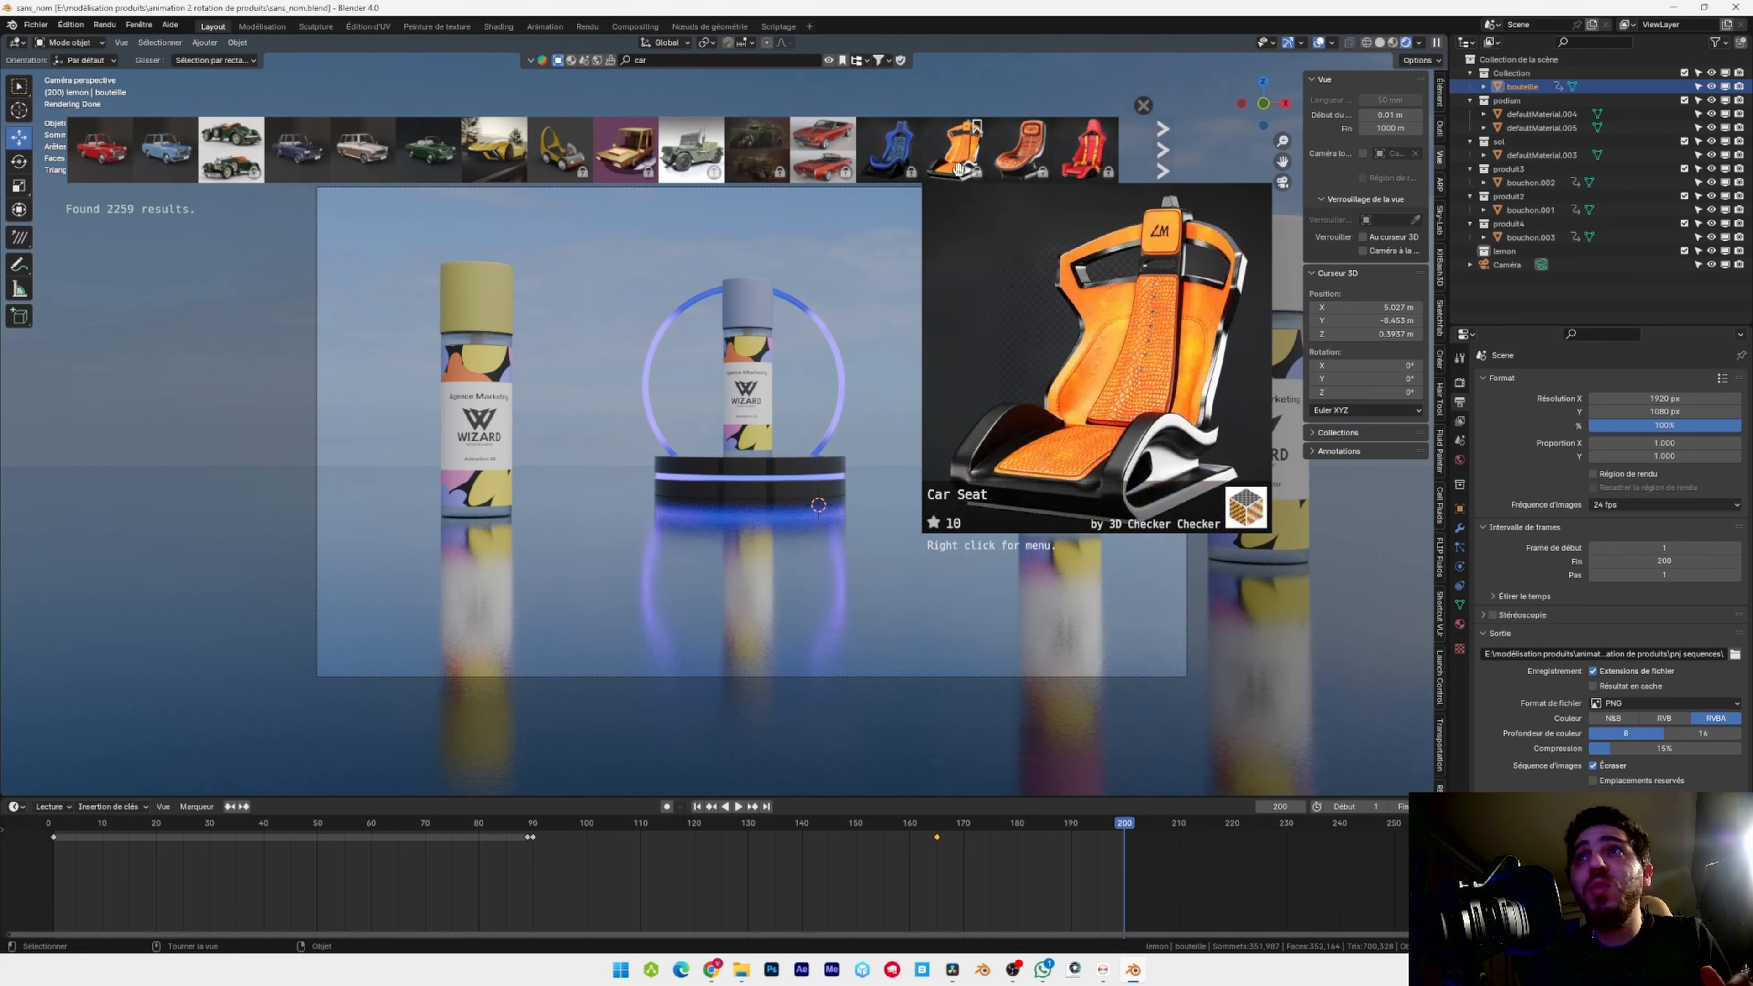
{"action": "mouse_move", "coordinate": [96, 158]}
{"action": "left_click_drag", "start_coordinate": [96, 158], "coordinate": [555, 470]}
{"action": "left_click", "coordinate": [552, 448]}
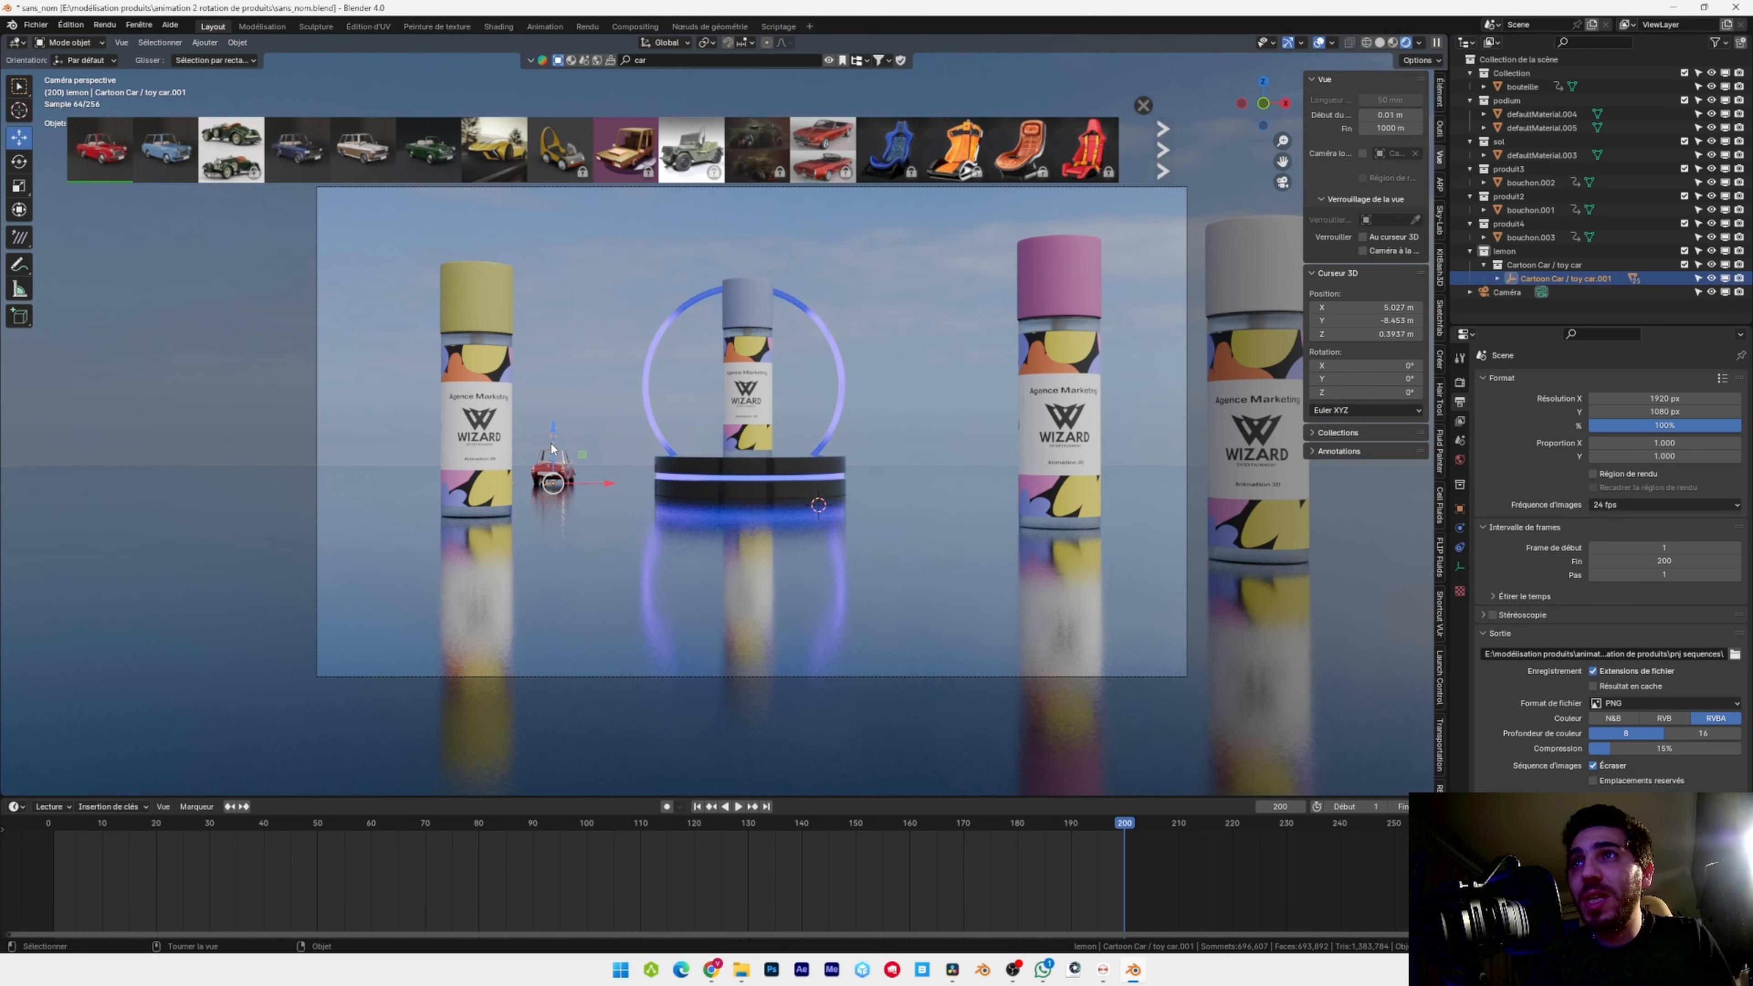
Enlarge the red car about 5 times and position it behind the yellow-capped bottle, angled towards the camera
{"action": "key", "text": "s"}
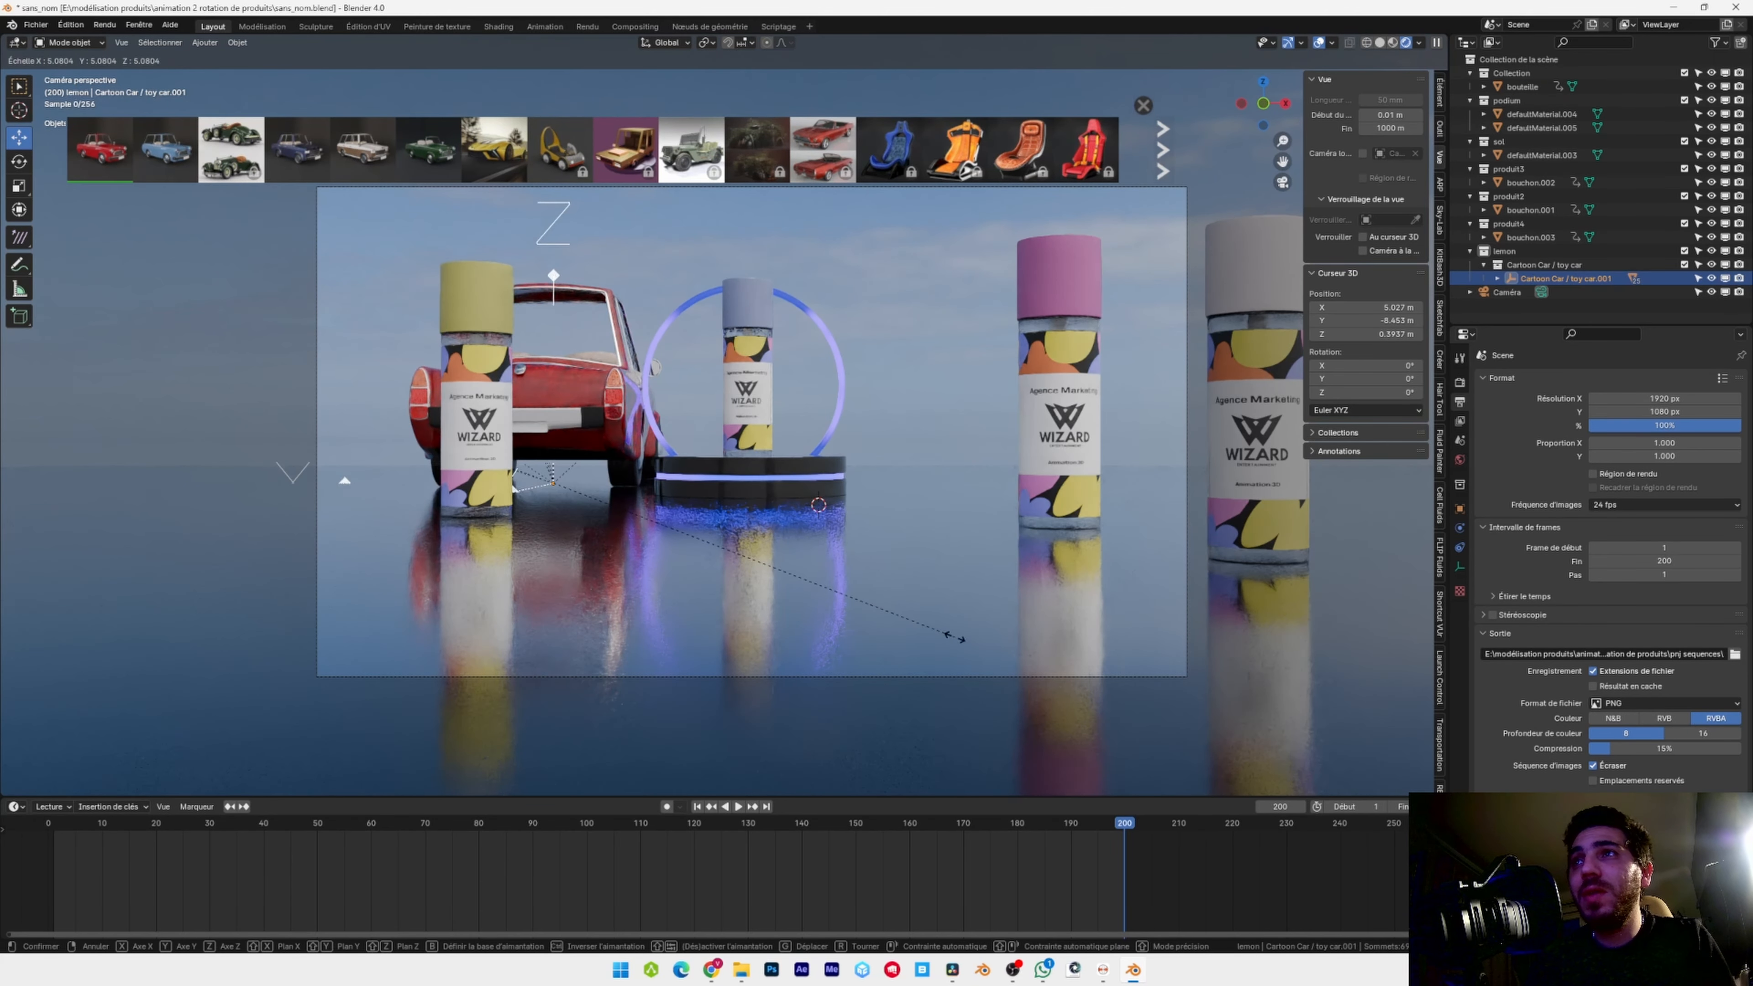
{"action": "left_click", "coordinate": [402, 328]}
{"action": "left_click", "coordinate": [20, 164]}
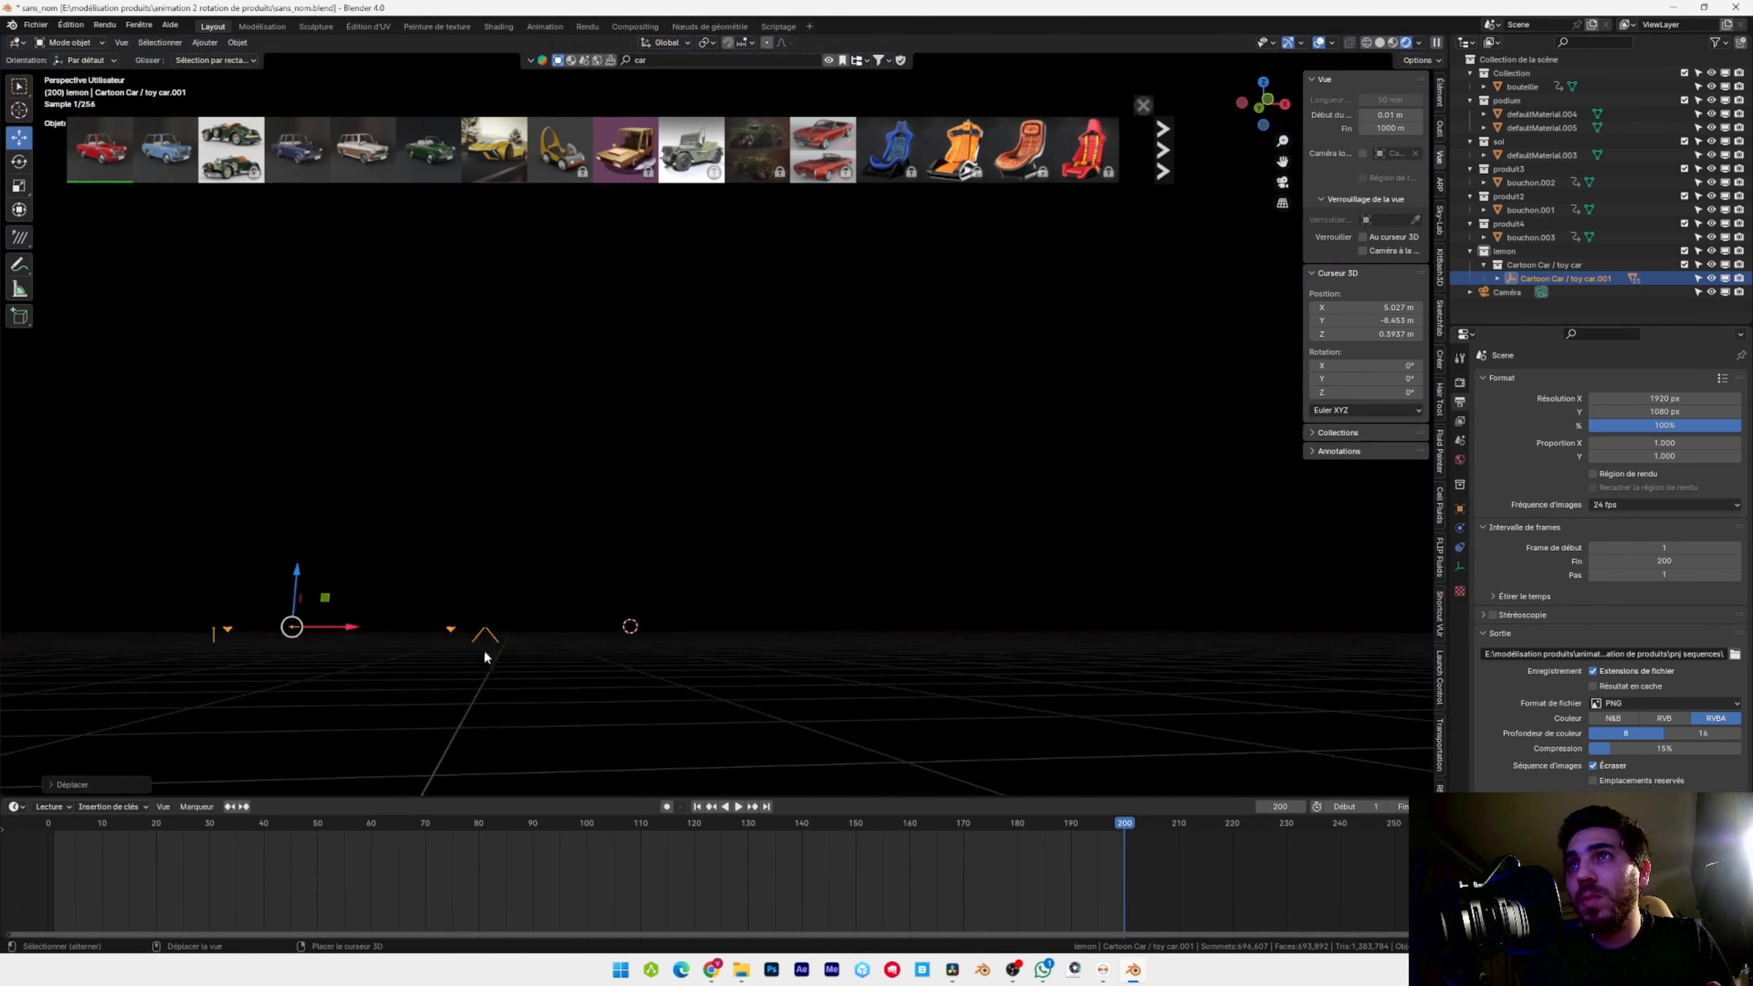
{"action": "middle_click_drag", "start_coordinate": [483, 649], "coordinate": [449, 690]}
{"action": "middle_click_drag", "start_coordinate": [449, 691], "coordinate": [639, 402], "text": "shift"}
{"action": "scroll", "coordinate": [653, 392], "scroll_direction": "down", "scroll_amount": 3}
{"action": "key", "text": "KP_0"}
Place the blue Cartoon wagon Car between the podium and the pink-capped bottle and enlarge it about 4.5 times
{"action": "mouse_move", "coordinate": [161, 155]}
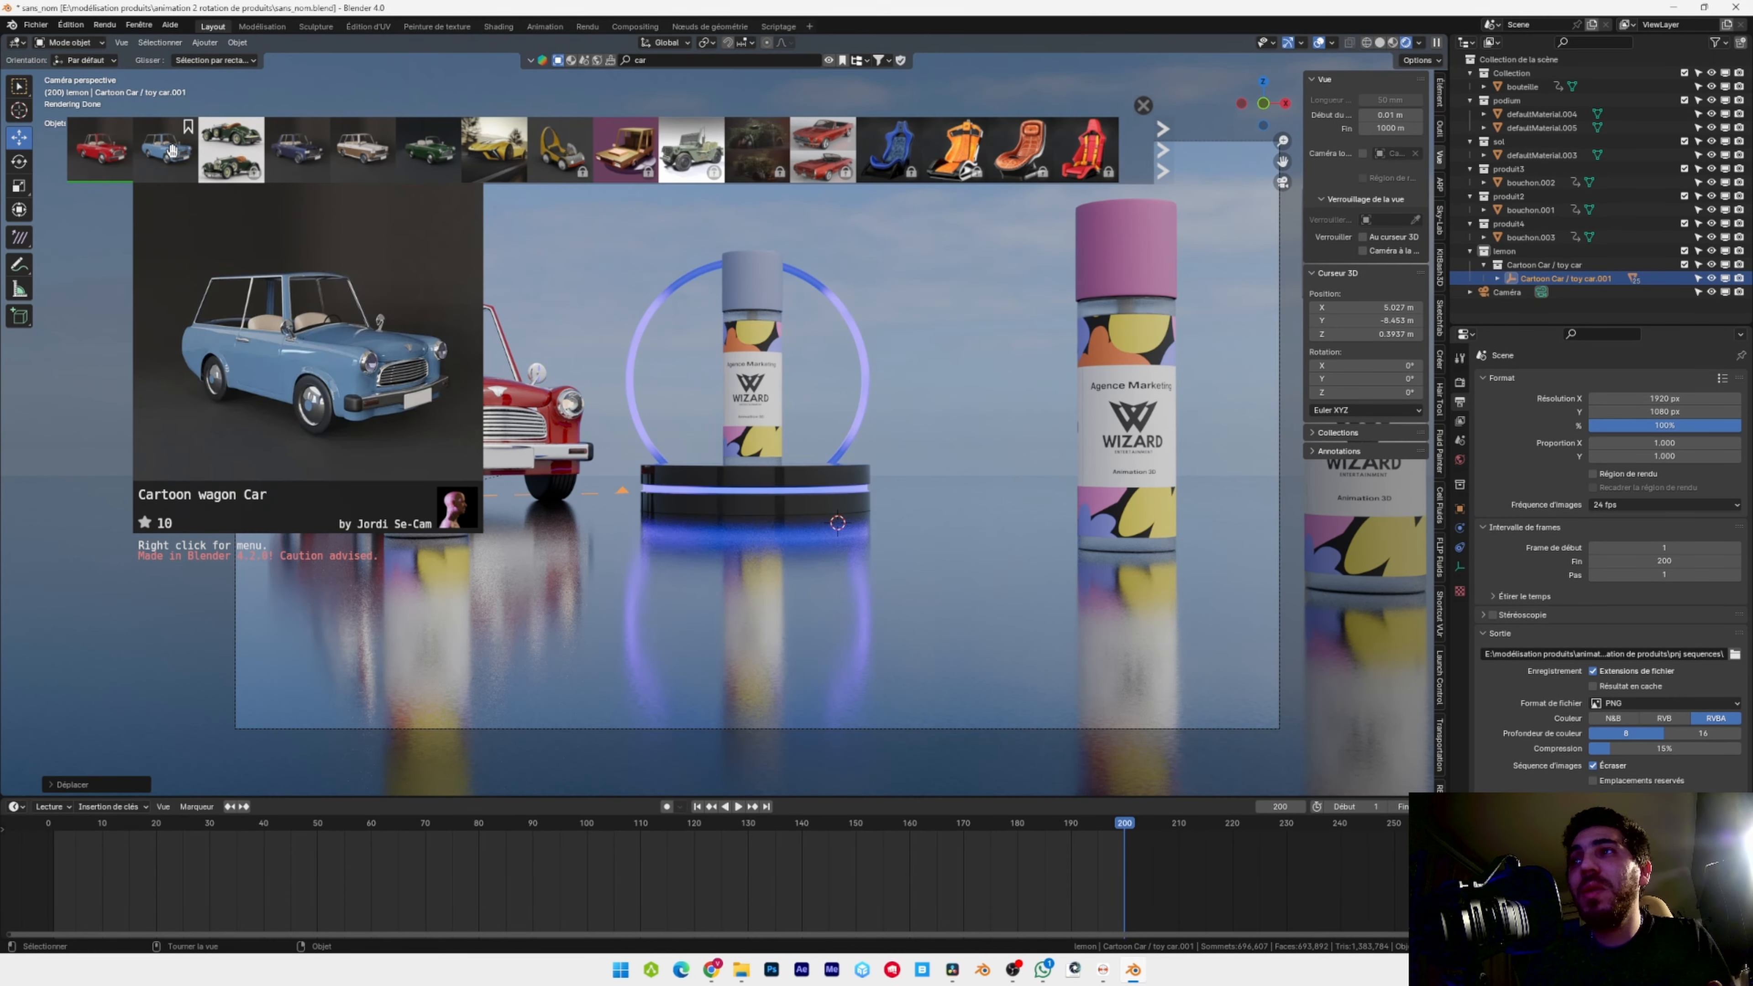
{"action": "left_click_drag", "start_coordinate": [172, 150], "coordinate": [1013, 443]}
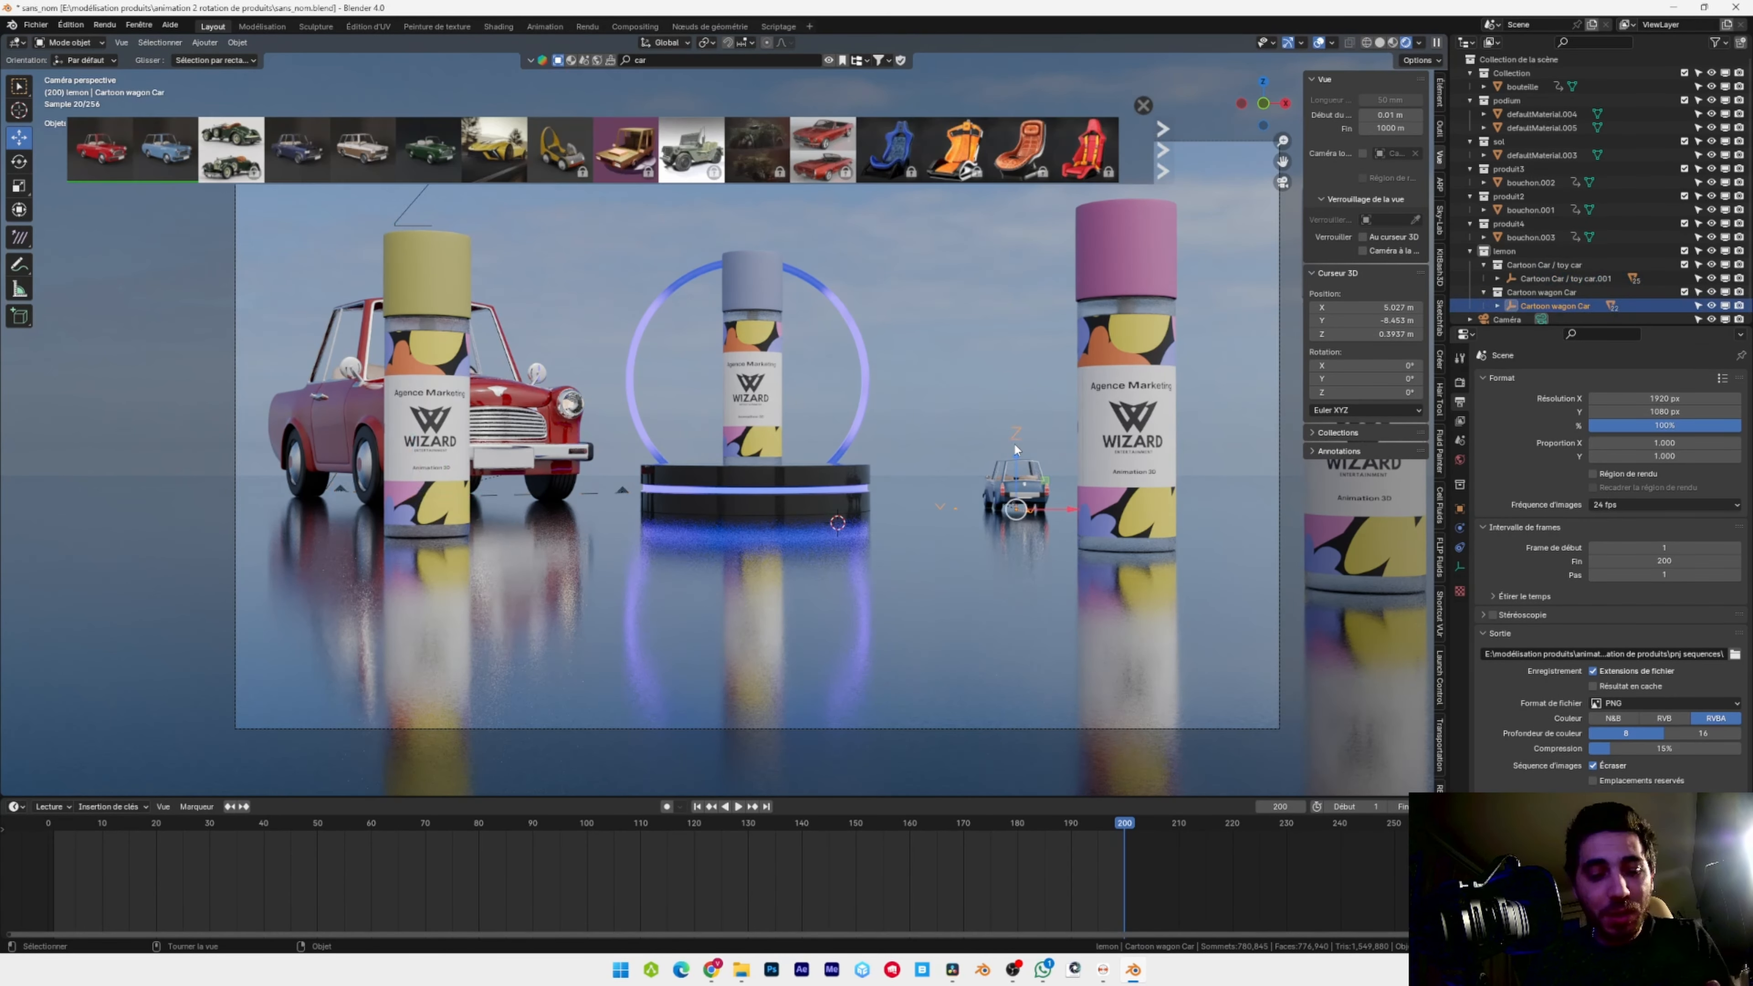
{"action": "type", "text": "s4"}
{"action": "key", "text": "Return"}
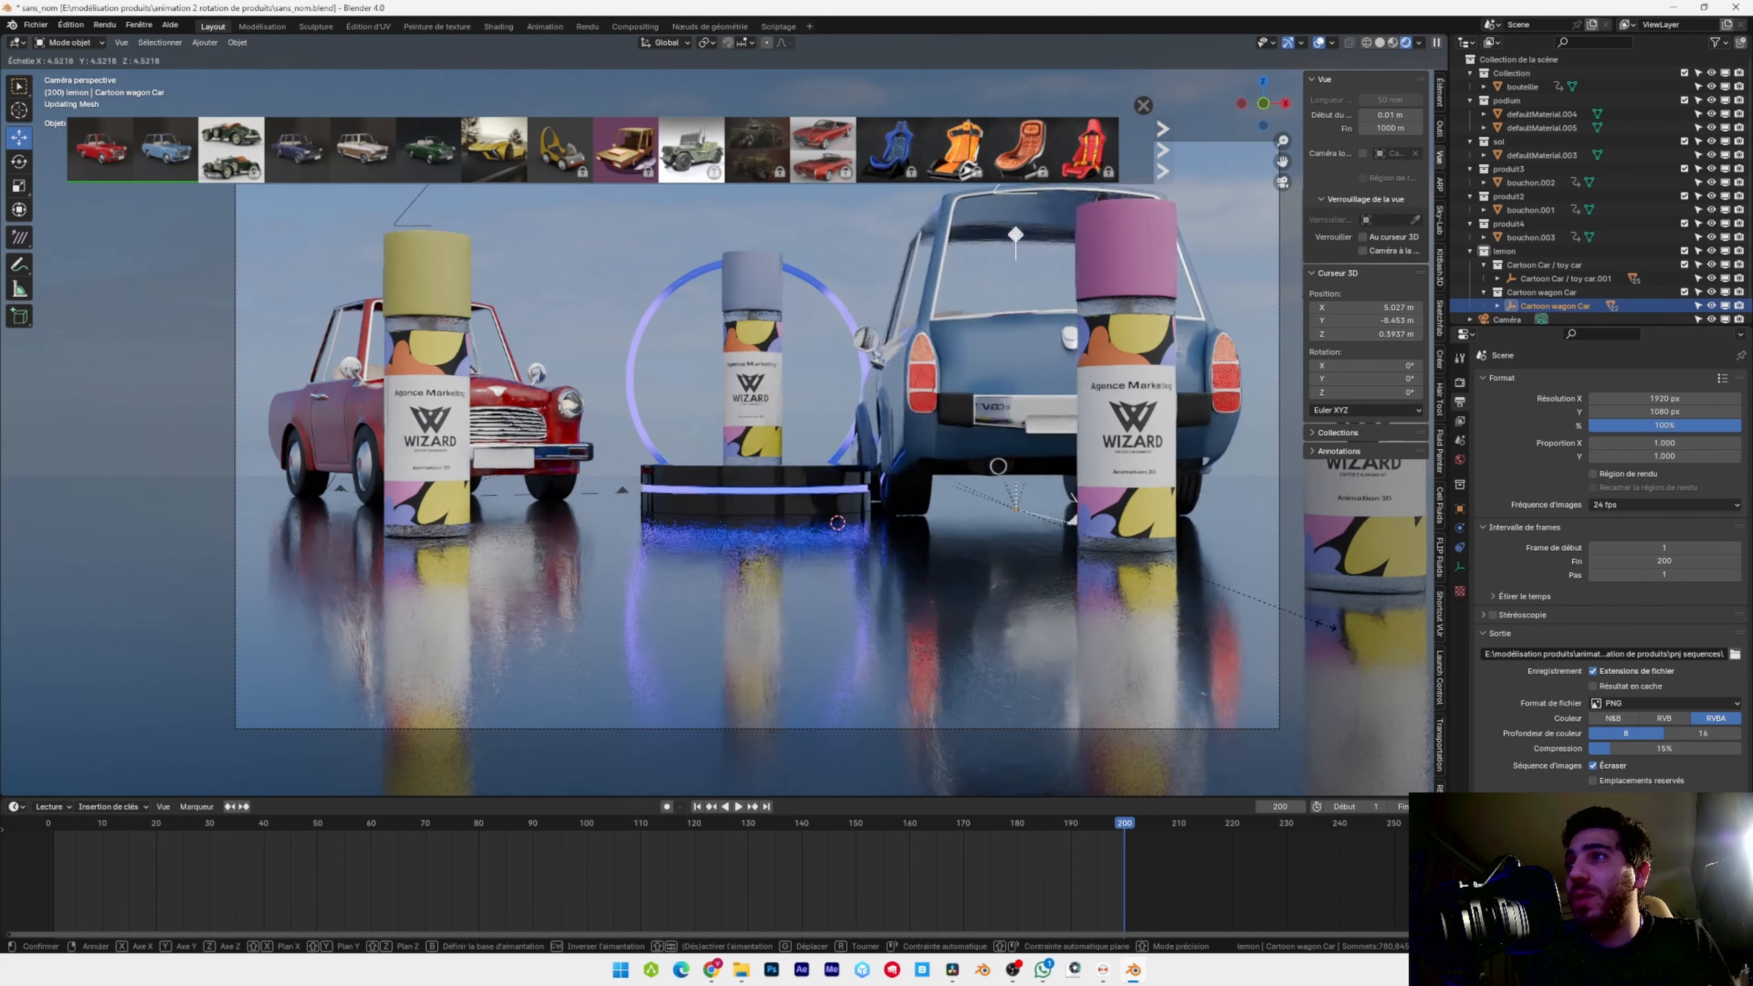
Turn the blue car around Z to face the camera and shift it along X behind the pink-capped bottle
{"action": "type", "text": "rz180"}
{"action": "key", "text": "Return"}
{"action": "key", "text": "g"}
{"action": "key", "text": "x"}
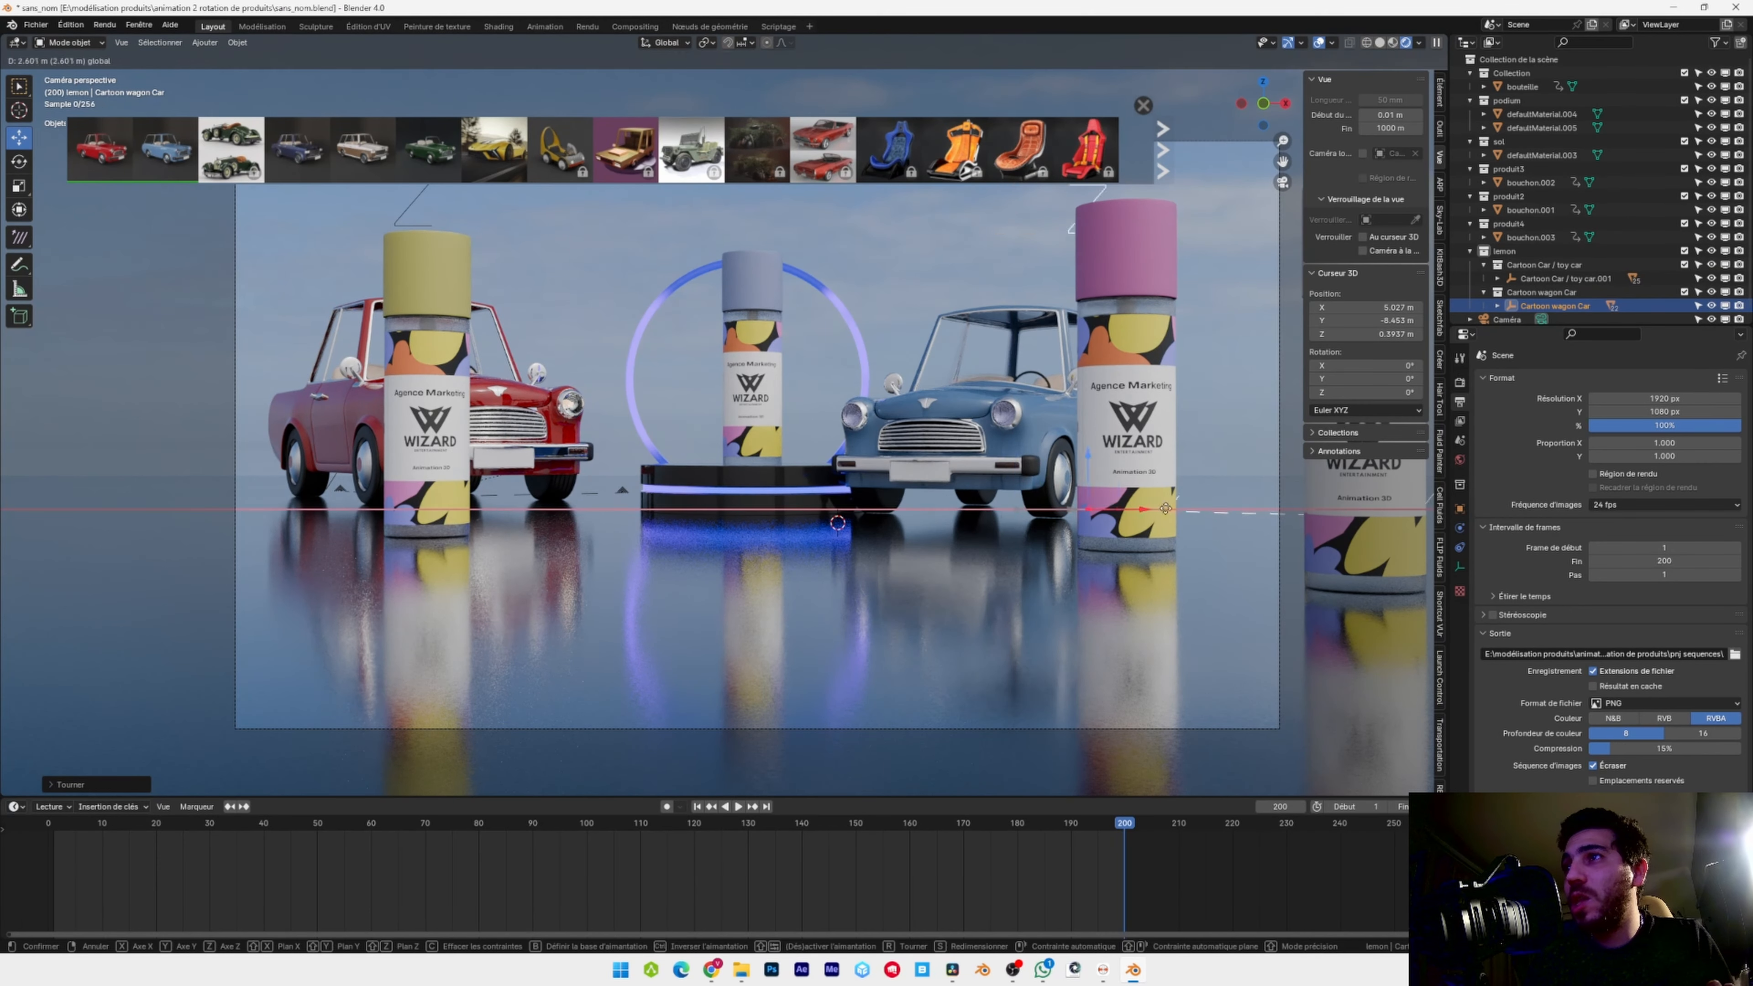
{"action": "left_click", "coordinate": [1184, 508]}
Search the BlenderKit models for "human" and place the standing man carrying a coat between the red car and the podium
{"action": "left_click", "coordinate": [545, 858]}
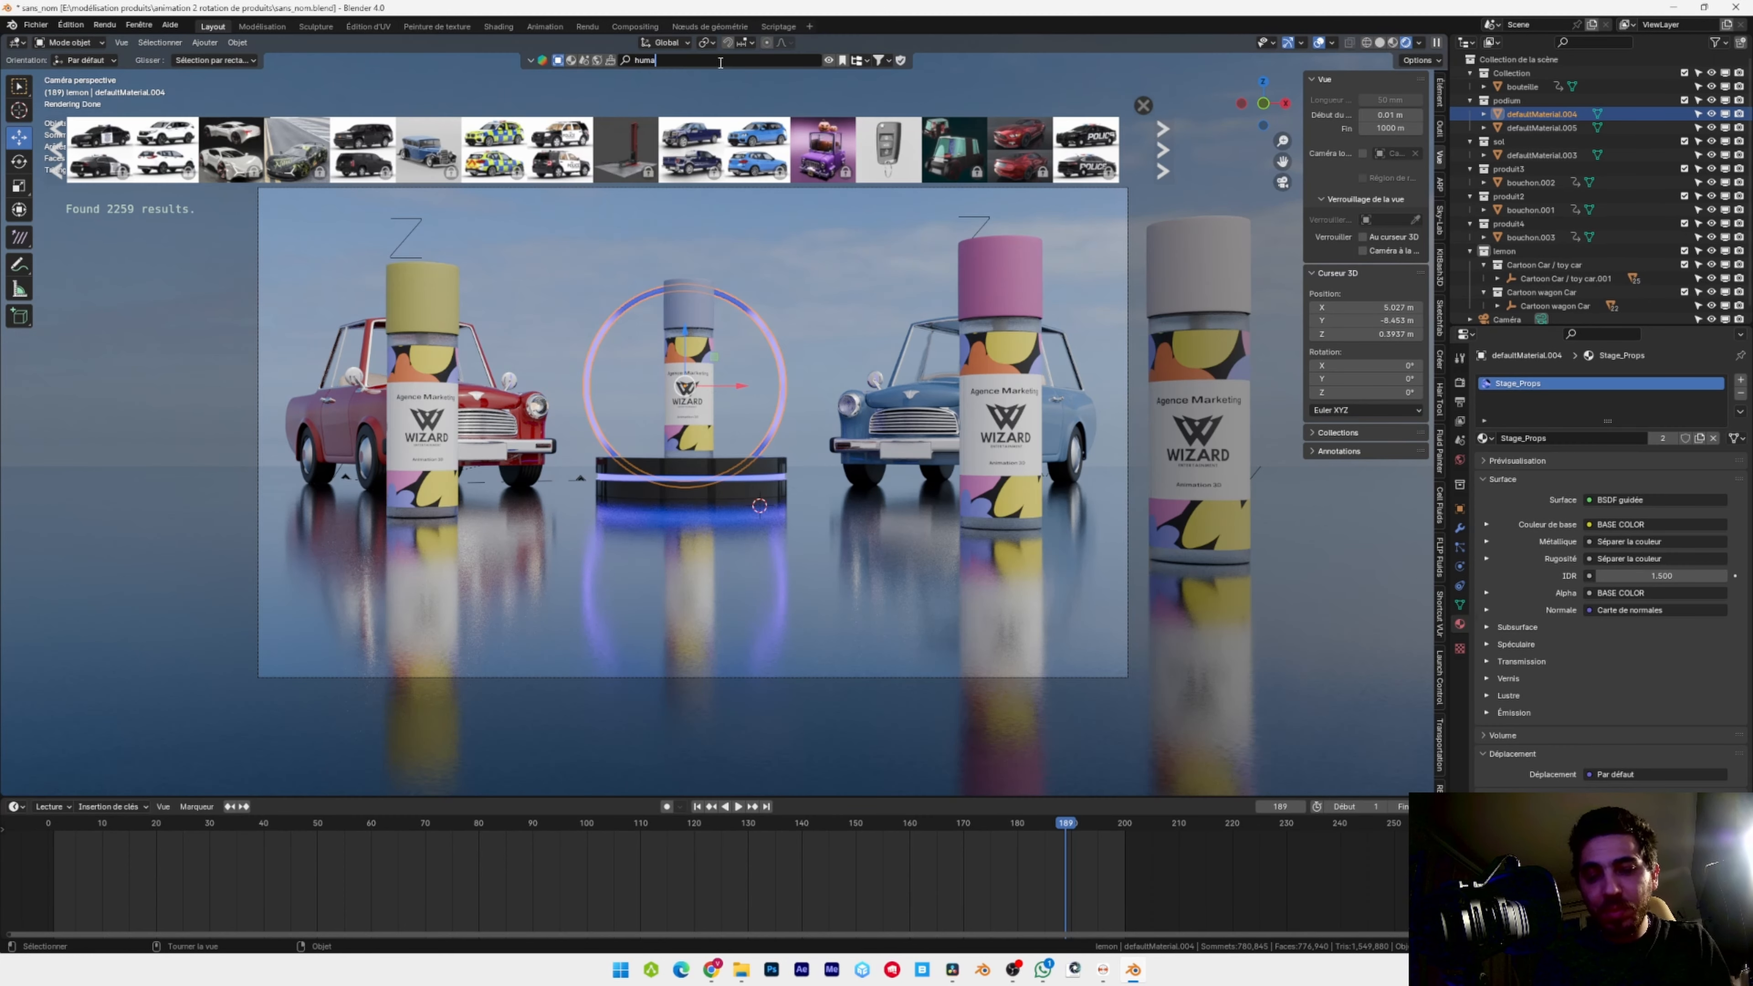
{"action": "type", "text": "n"}
{"action": "key", "text": "Return"}
{"action": "mouse_move", "coordinate": [162, 151]}
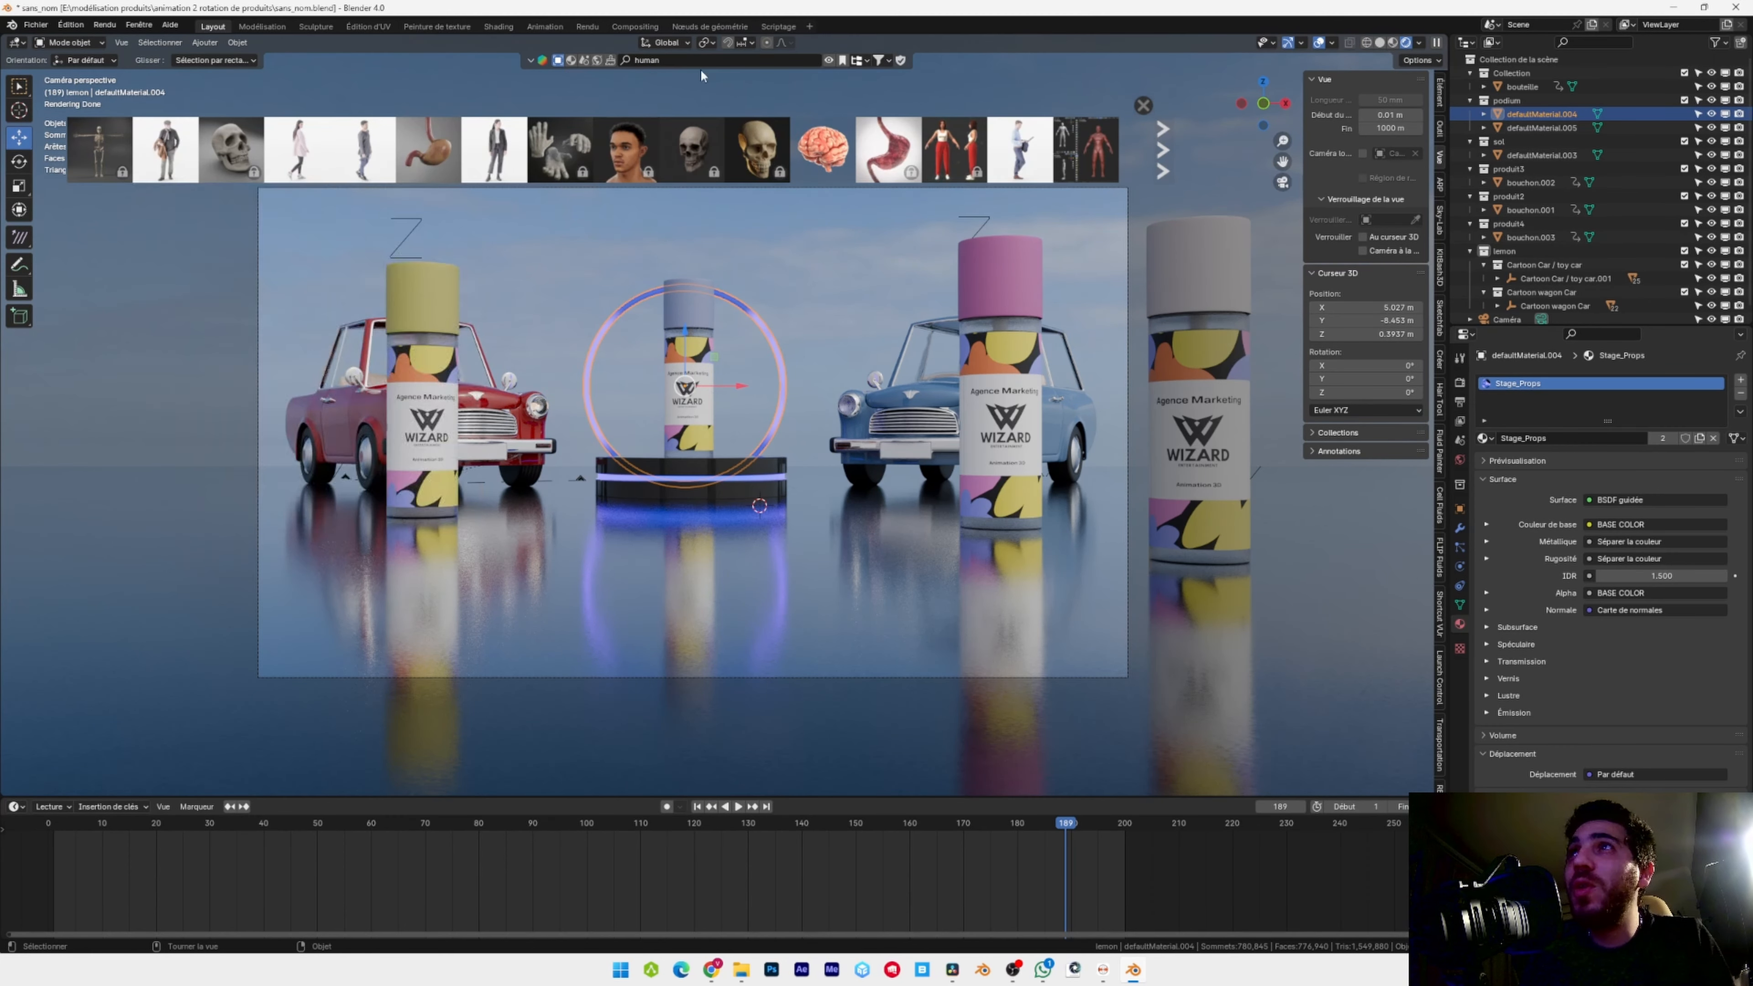
{"action": "left_click_drag", "start_coordinate": [161, 152], "coordinate": [591, 519]}
{"action": "left_click_drag", "start_coordinate": [592, 519], "coordinate": [592, 519]}
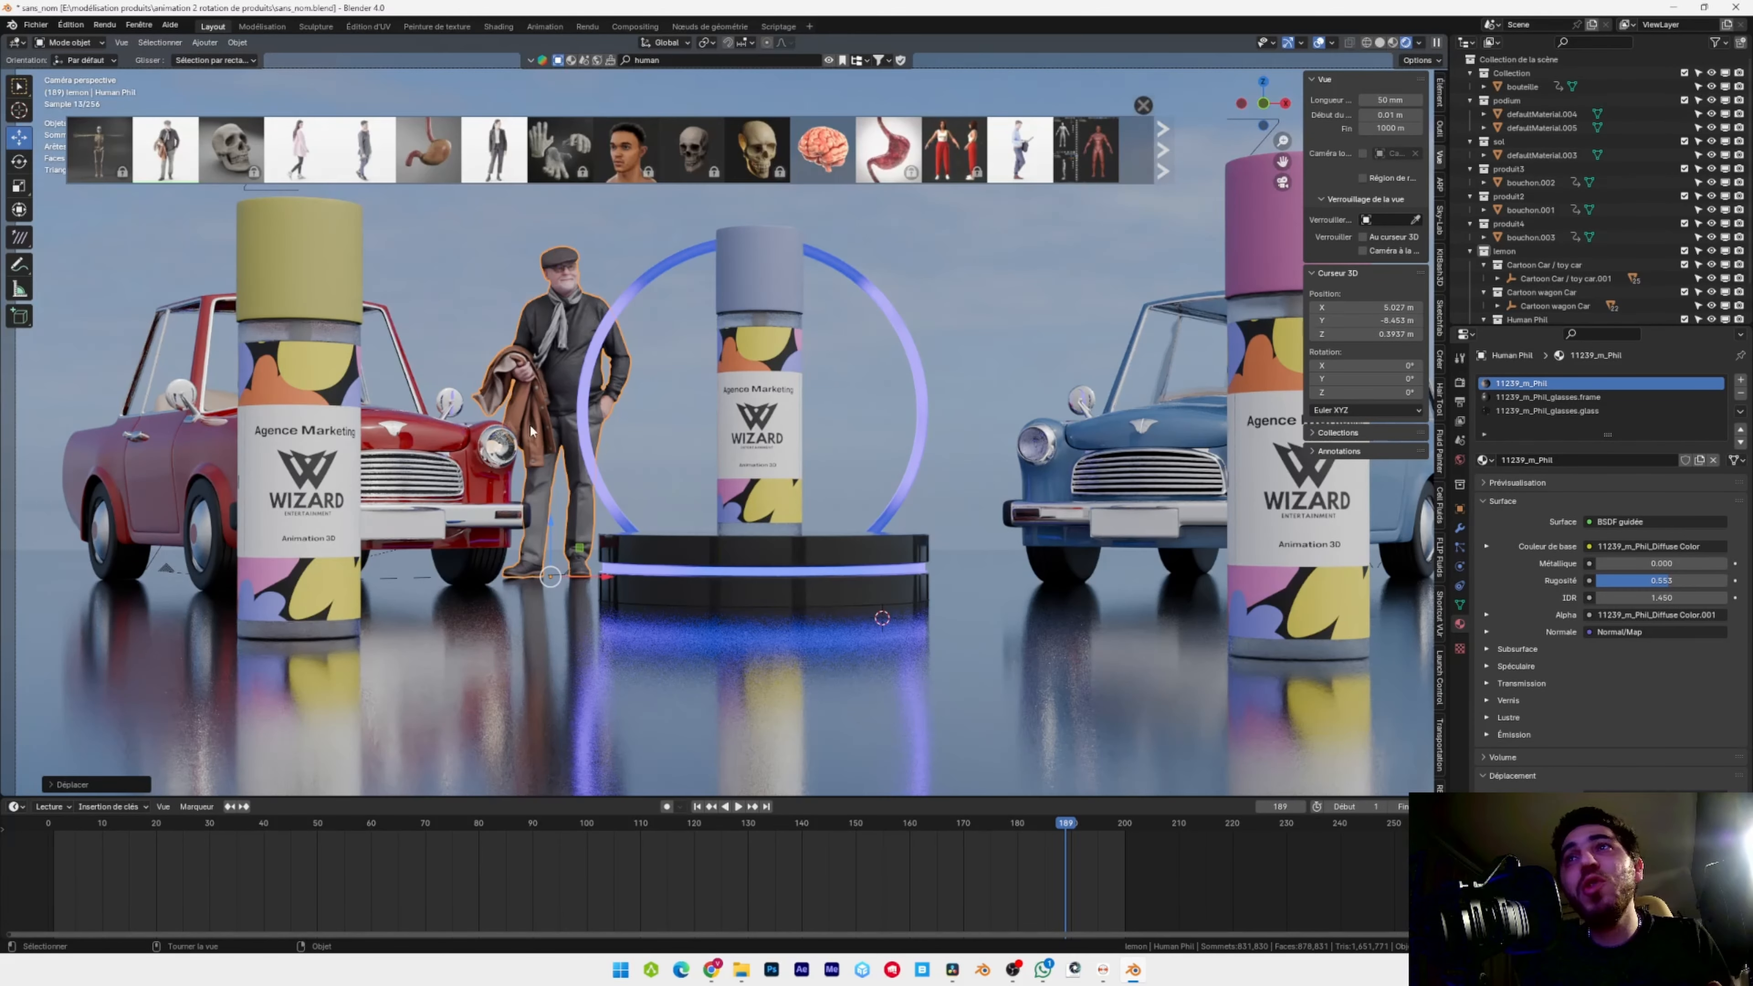
{"action": "scroll", "coordinate": [524, 400], "scroll_direction": "down", "scroll_amount": 4}
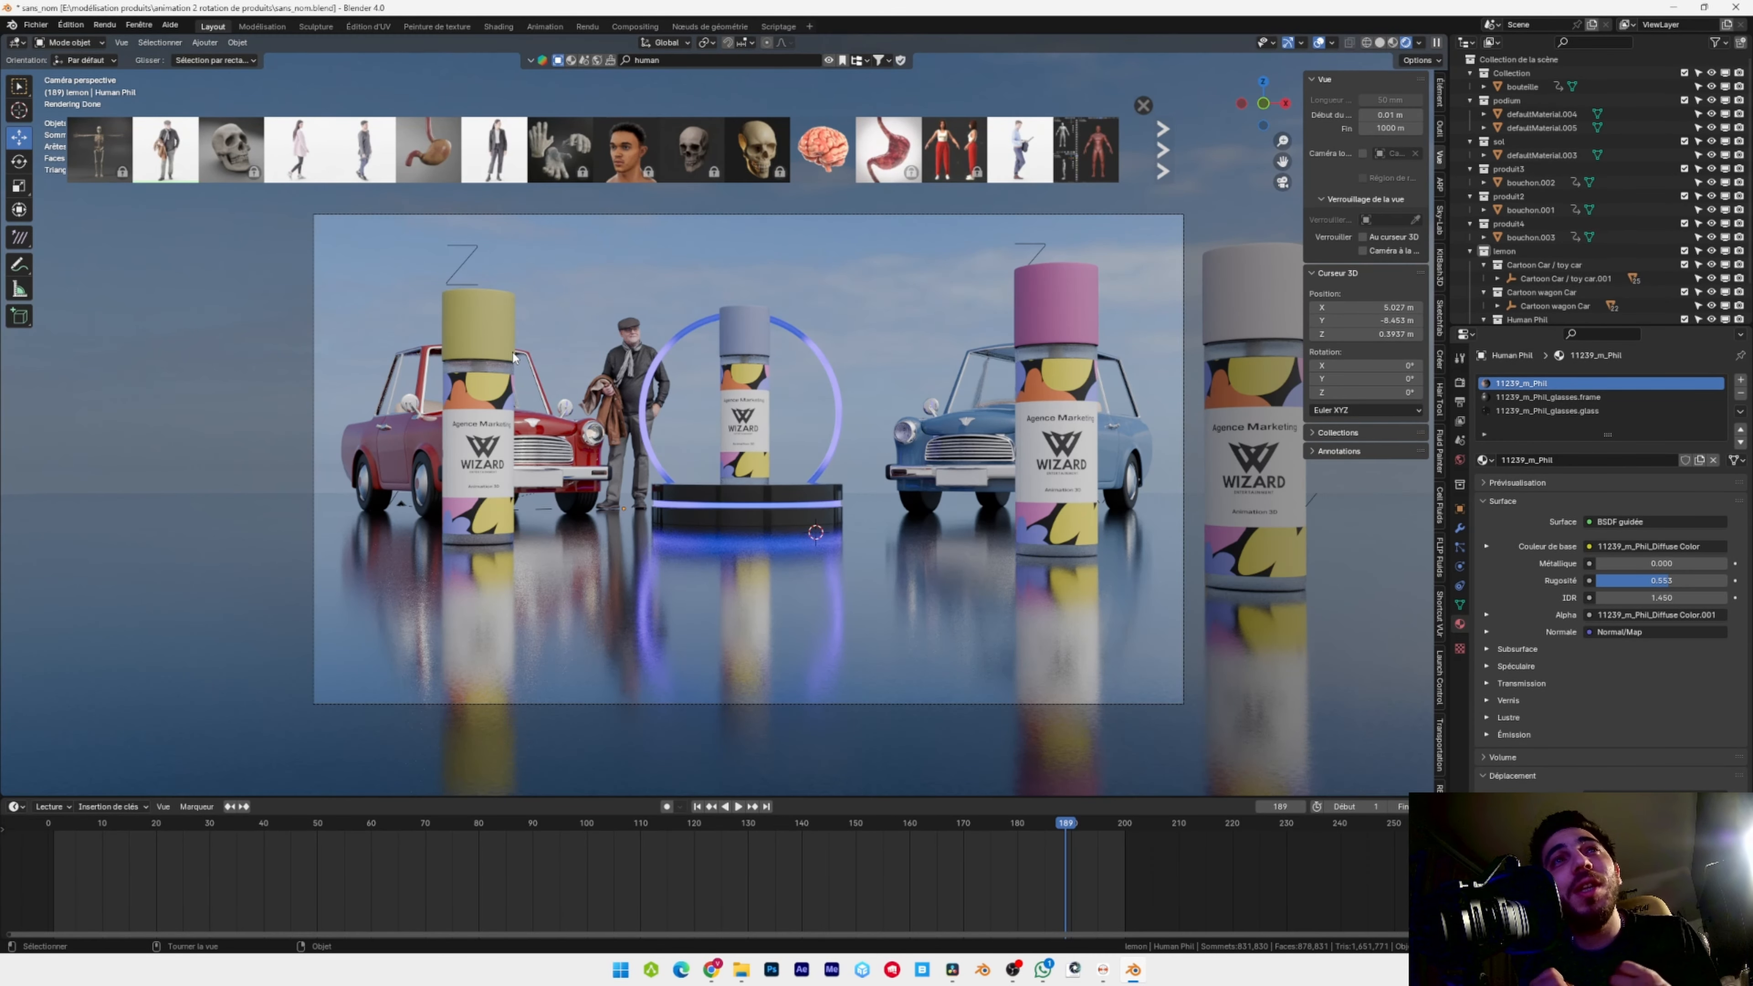
{"action": "left_click", "coordinate": [105, 25]}
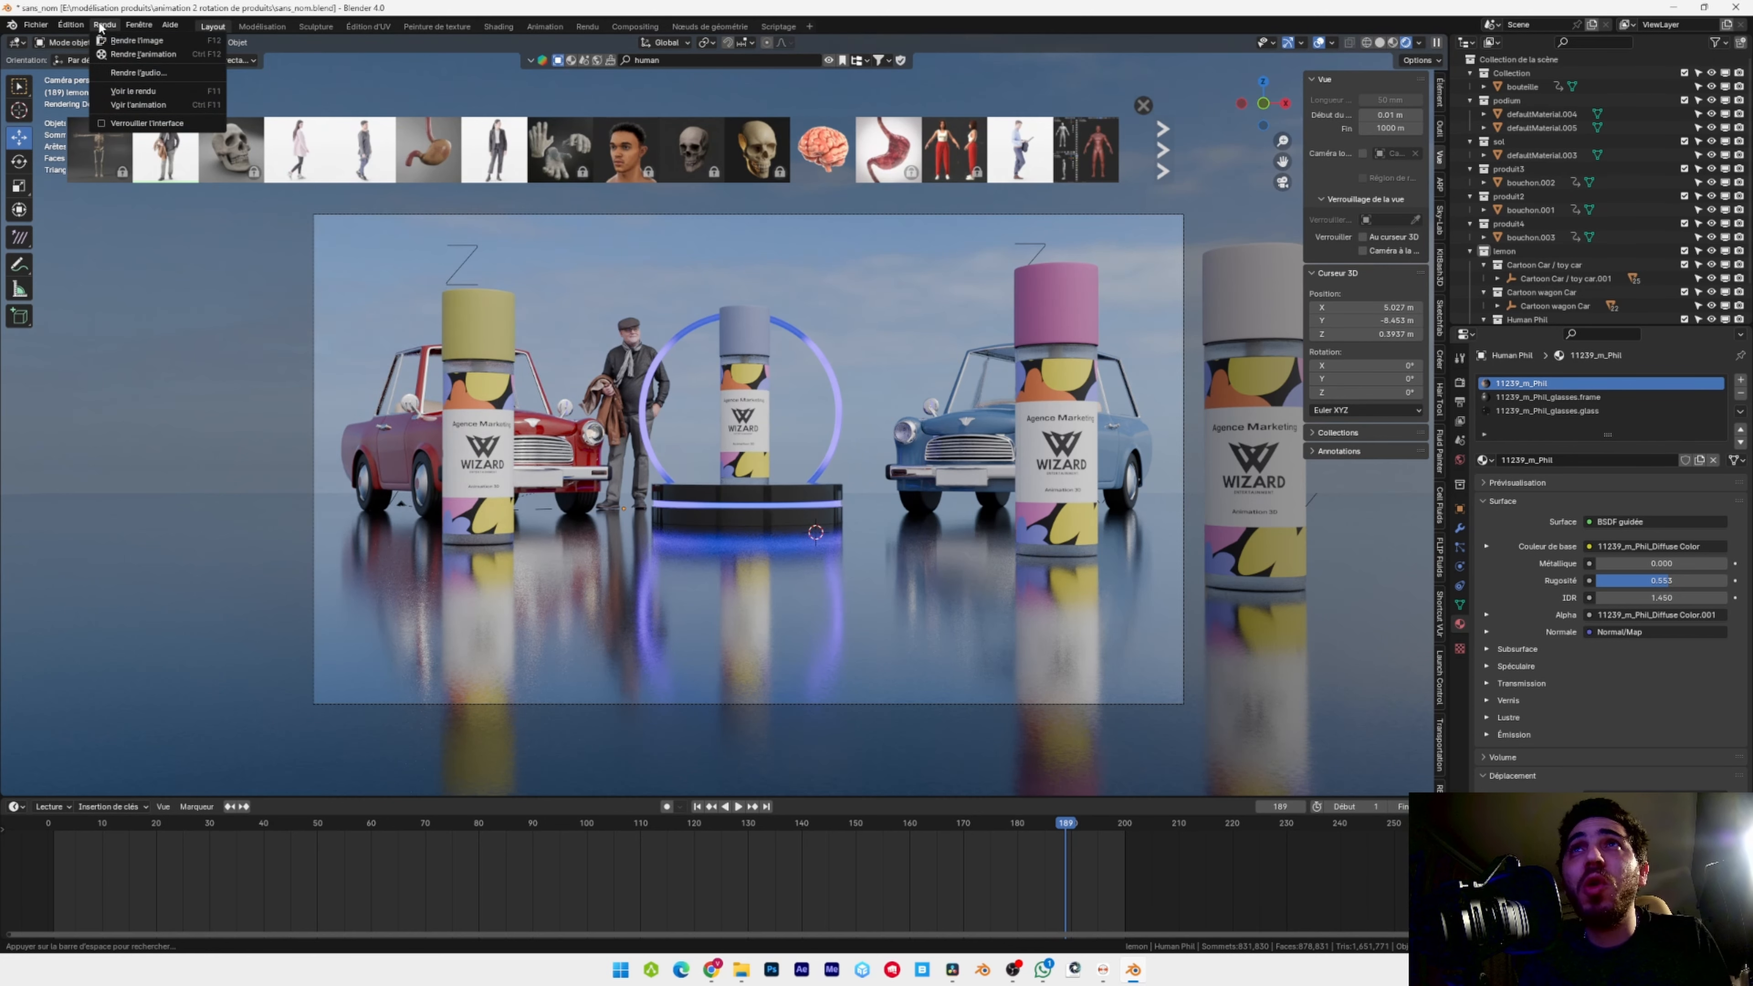
{"action": "left_click", "coordinate": [126, 40]}
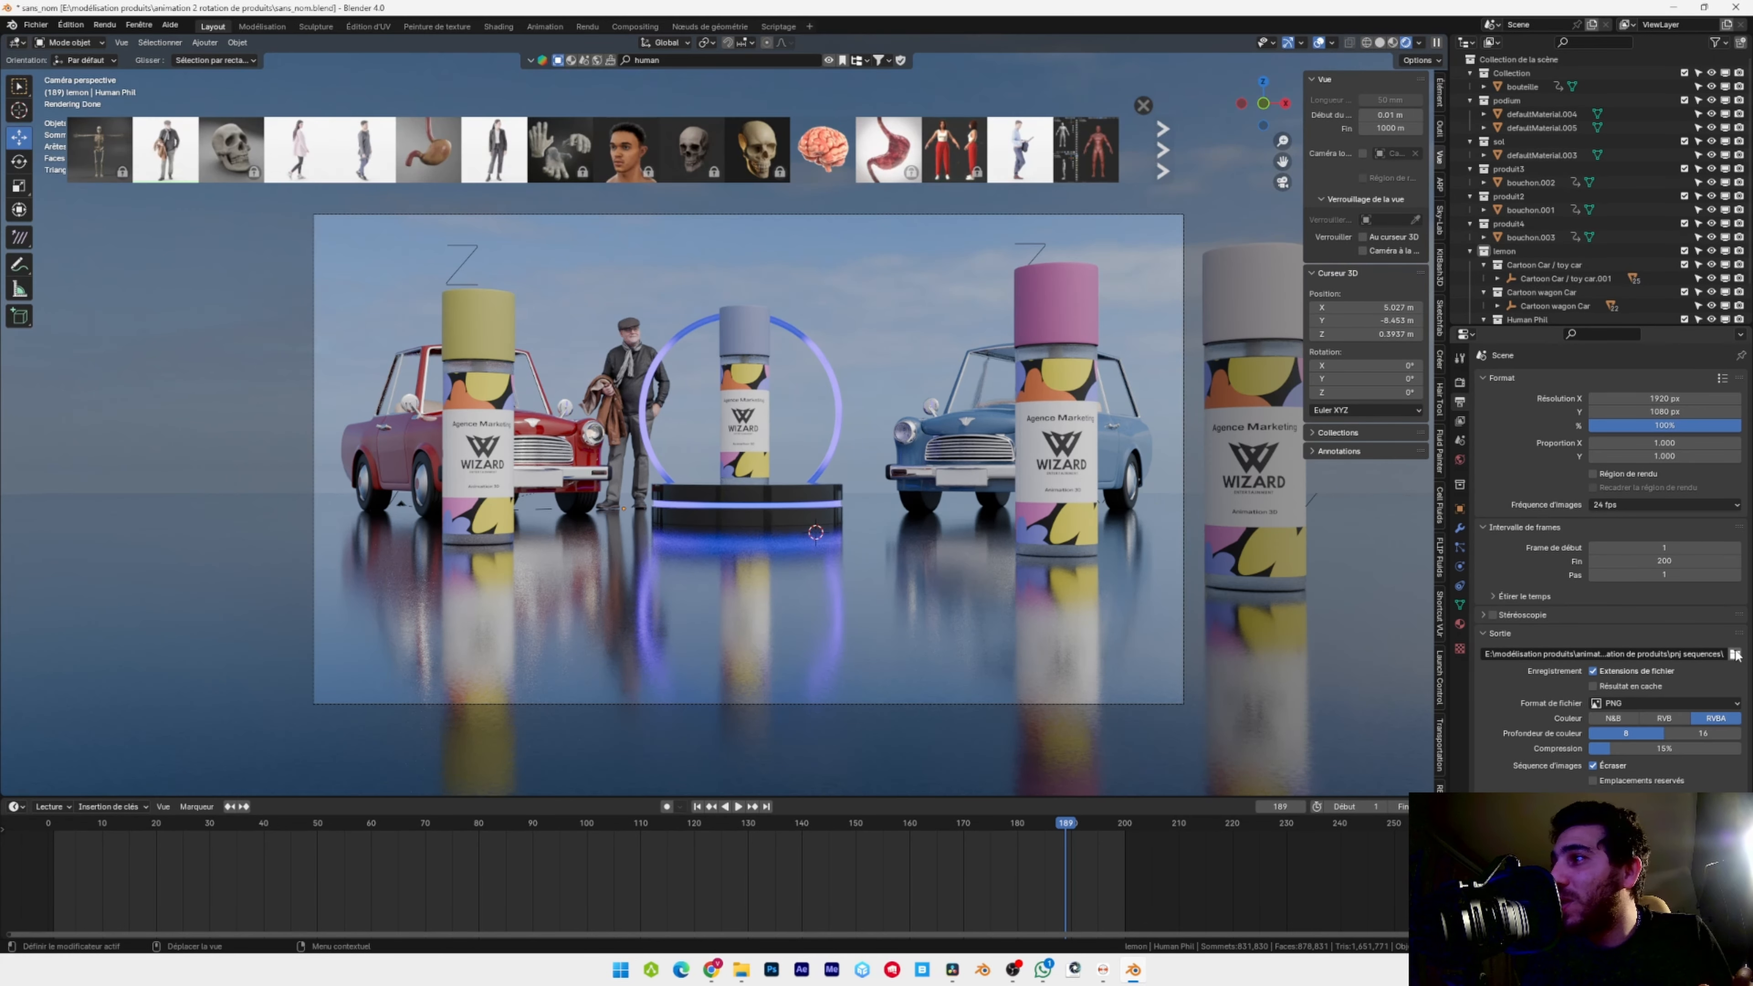
Set the render output folder to "prj sequences" inside the "animation 2 rotation de produits" project folder on drive E
{"action": "left_click", "coordinate": [1736, 654]}
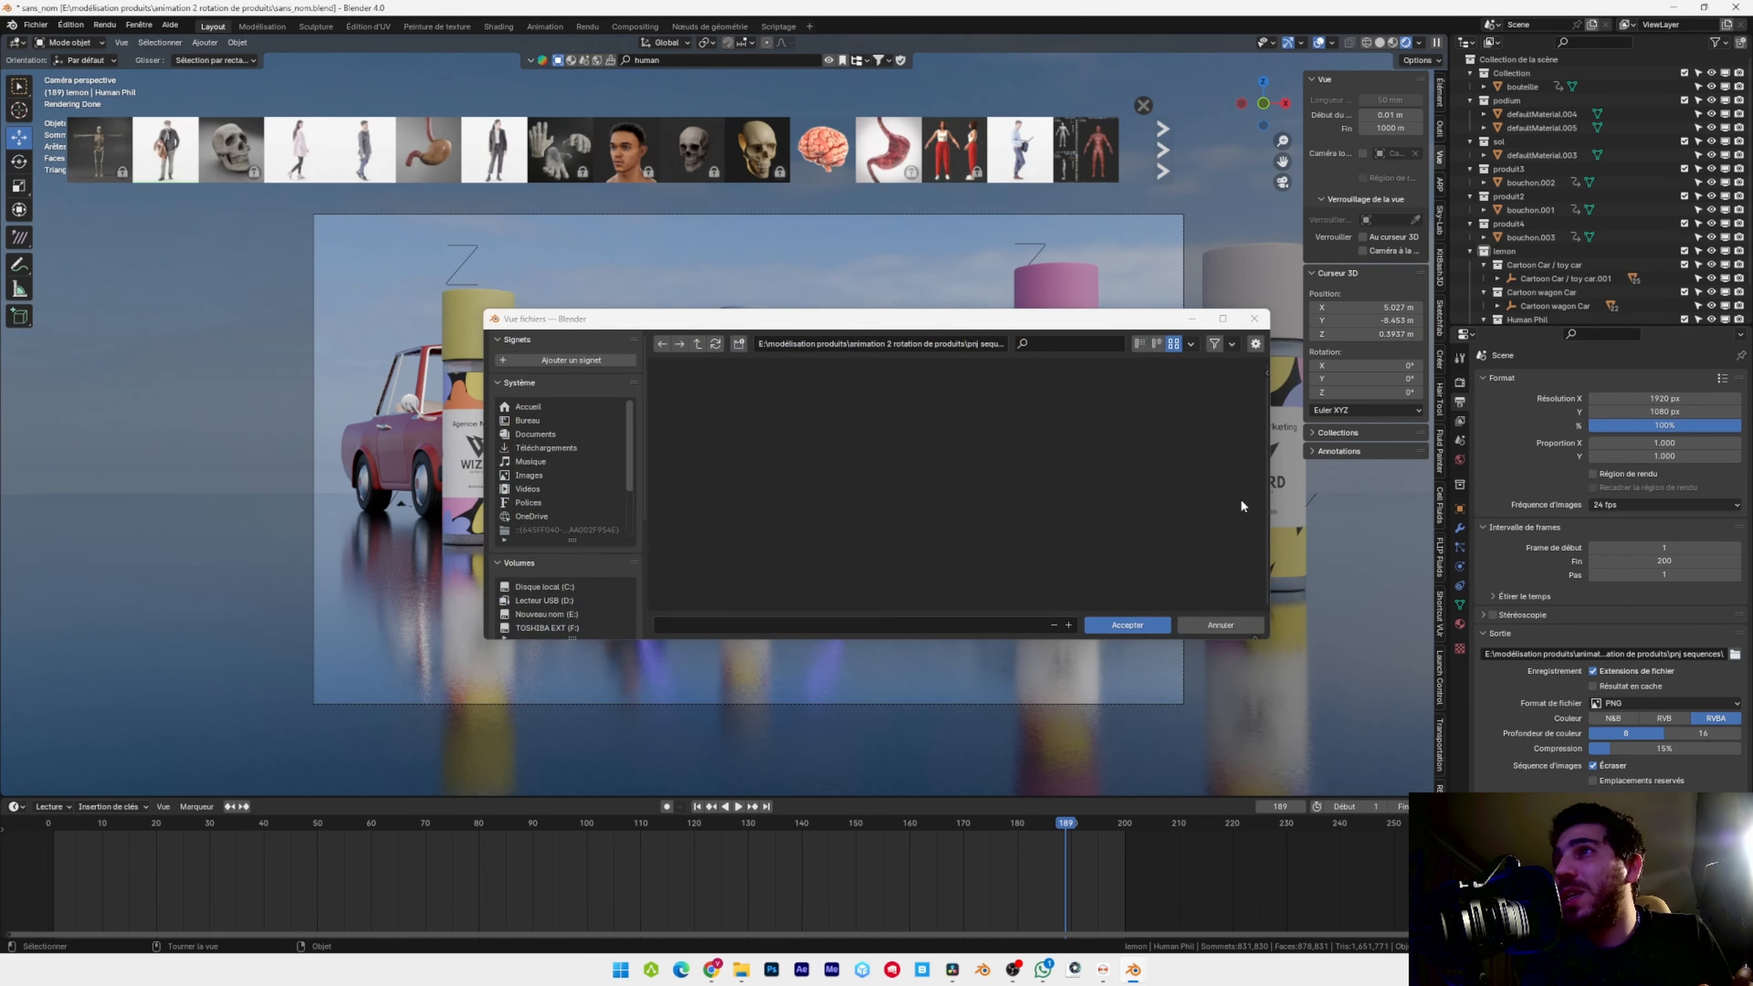
{"action": "left_click", "coordinate": [531, 489]}
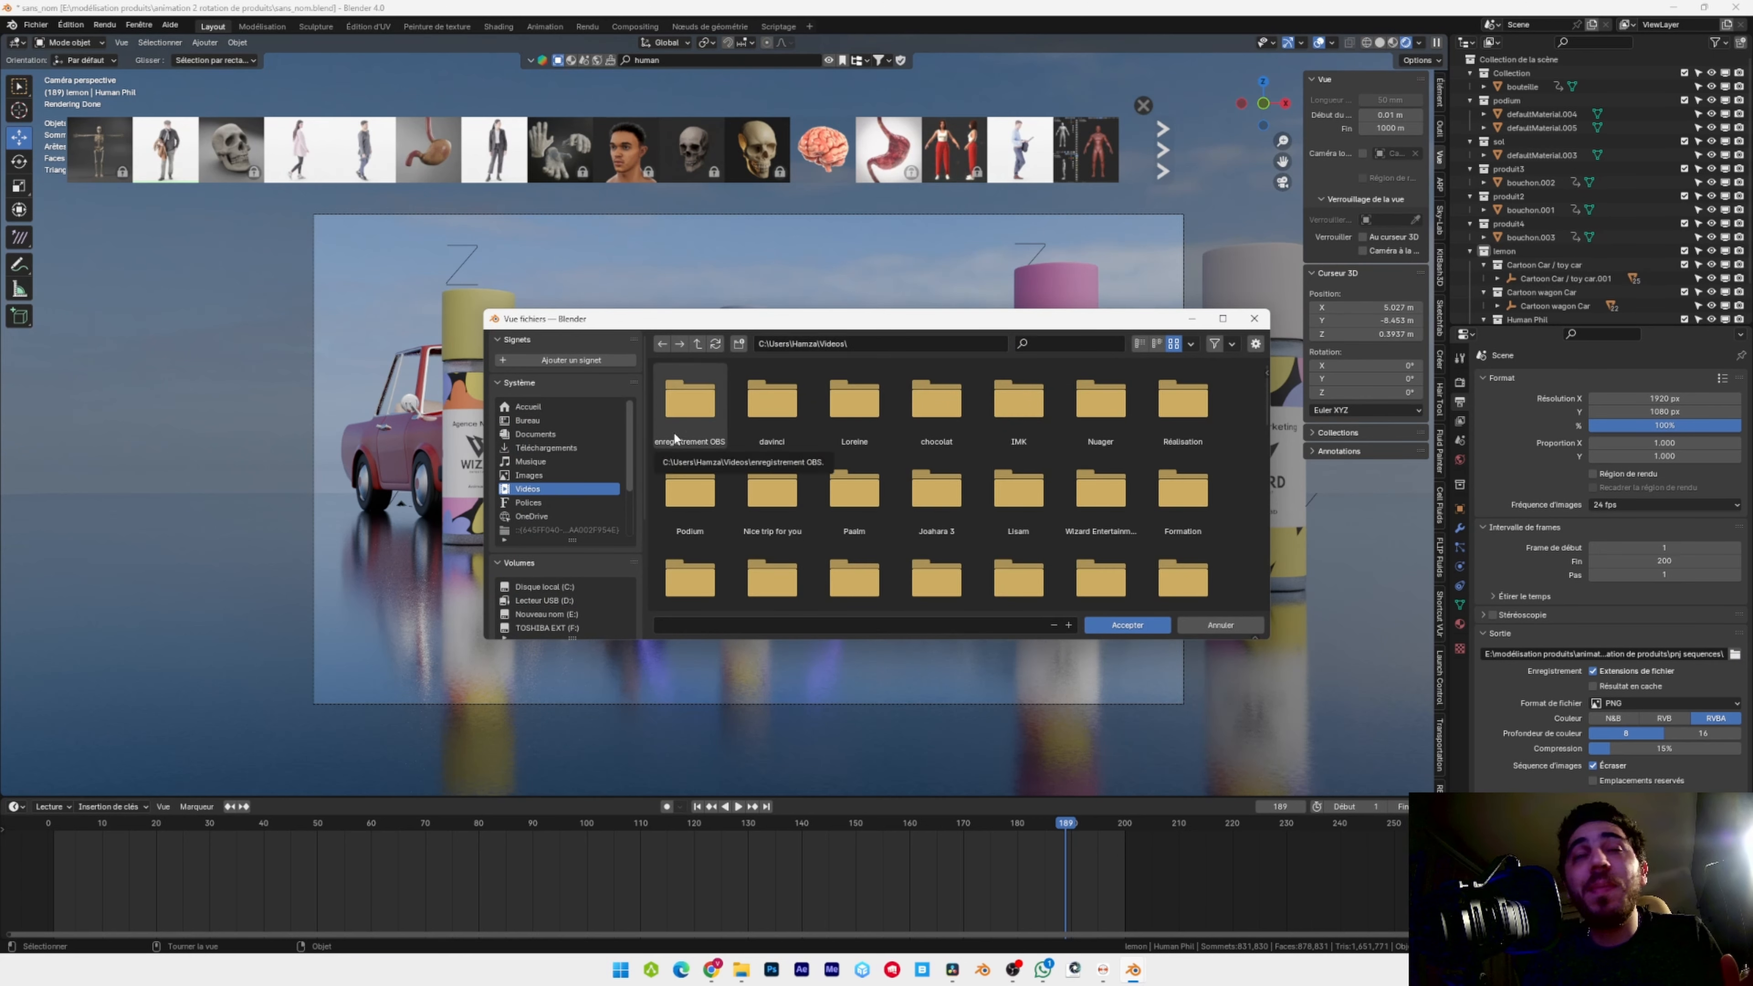
{"action": "left_click", "coordinate": [568, 614]}
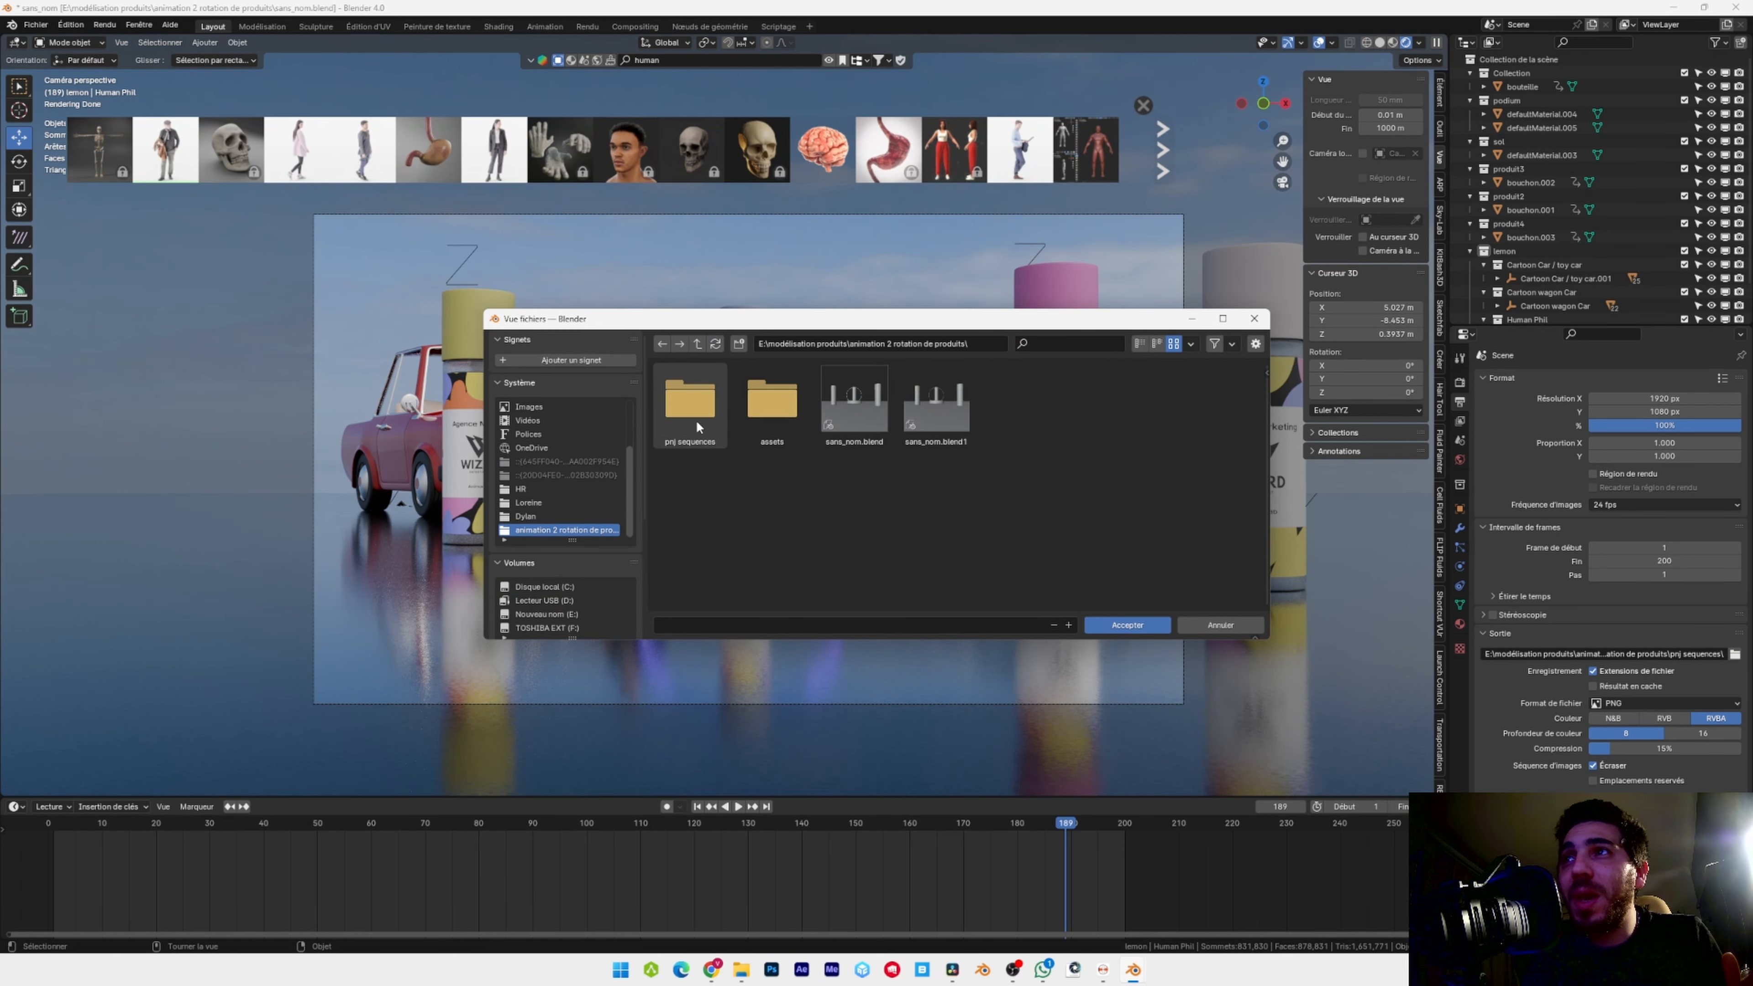
{"action": "double_click", "coordinate": [693, 414]}
{"action": "left_click", "coordinate": [1127, 624]}
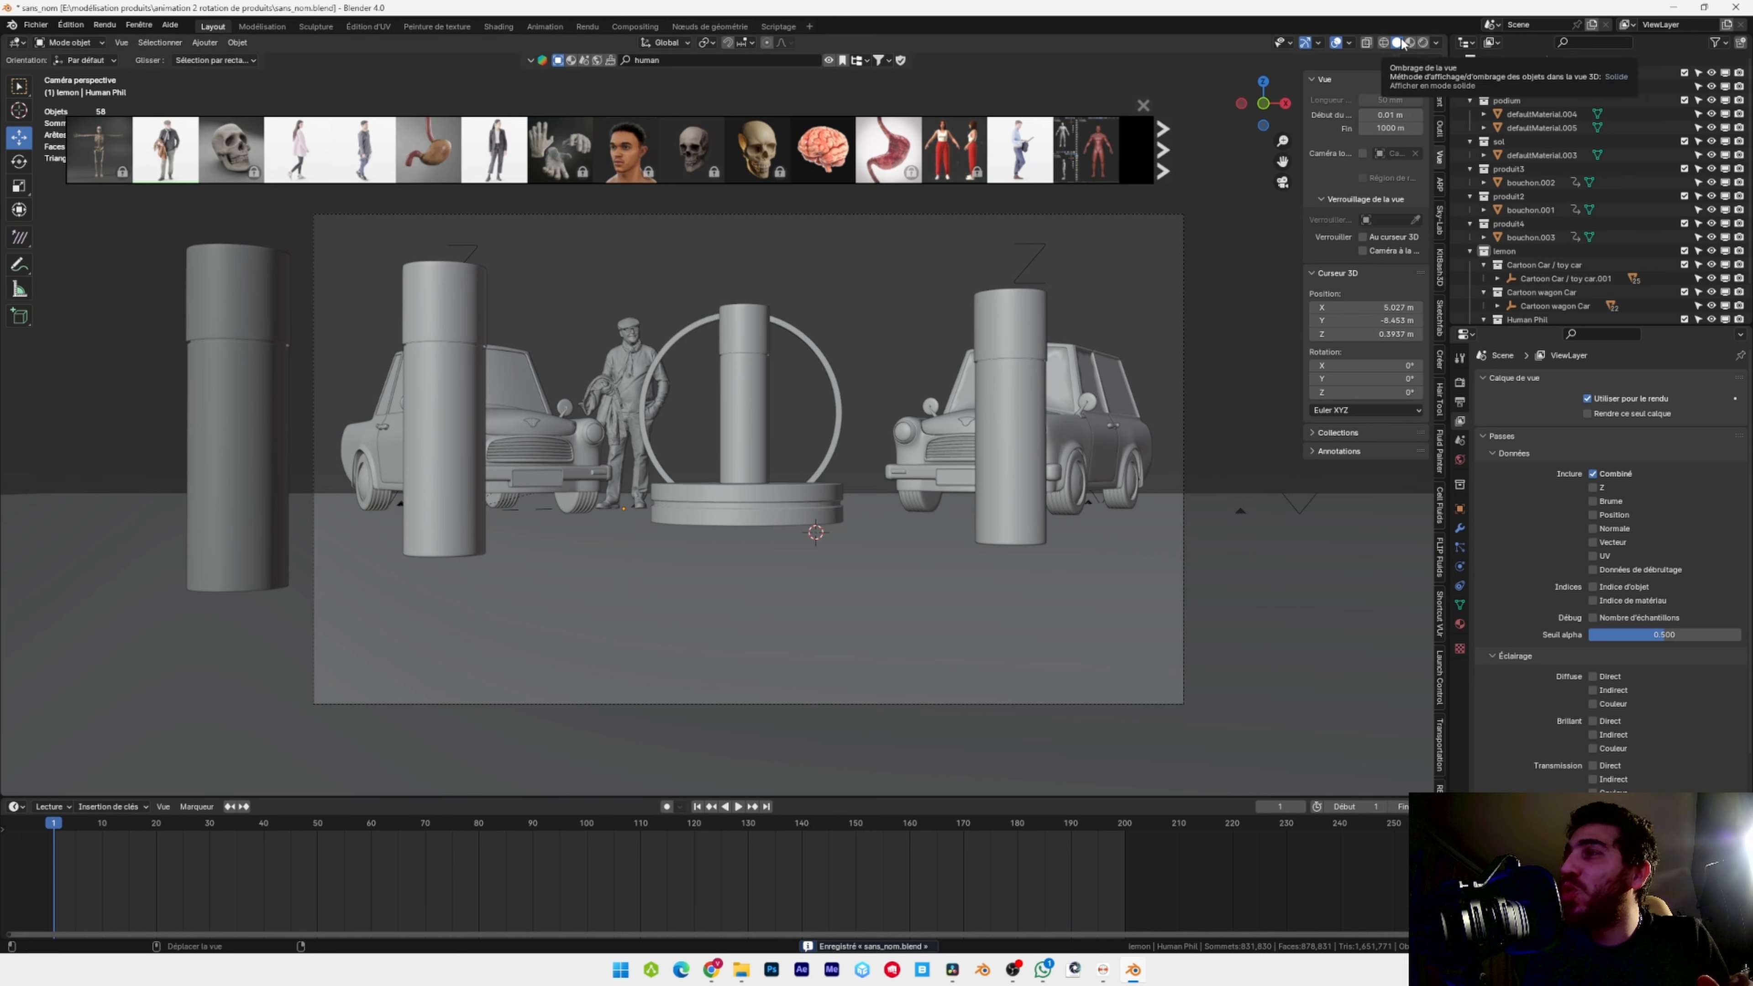
Hide the BlenderKit asset results and bring up the command for rendering the animation
{"action": "left_click", "coordinate": [1143, 106]}
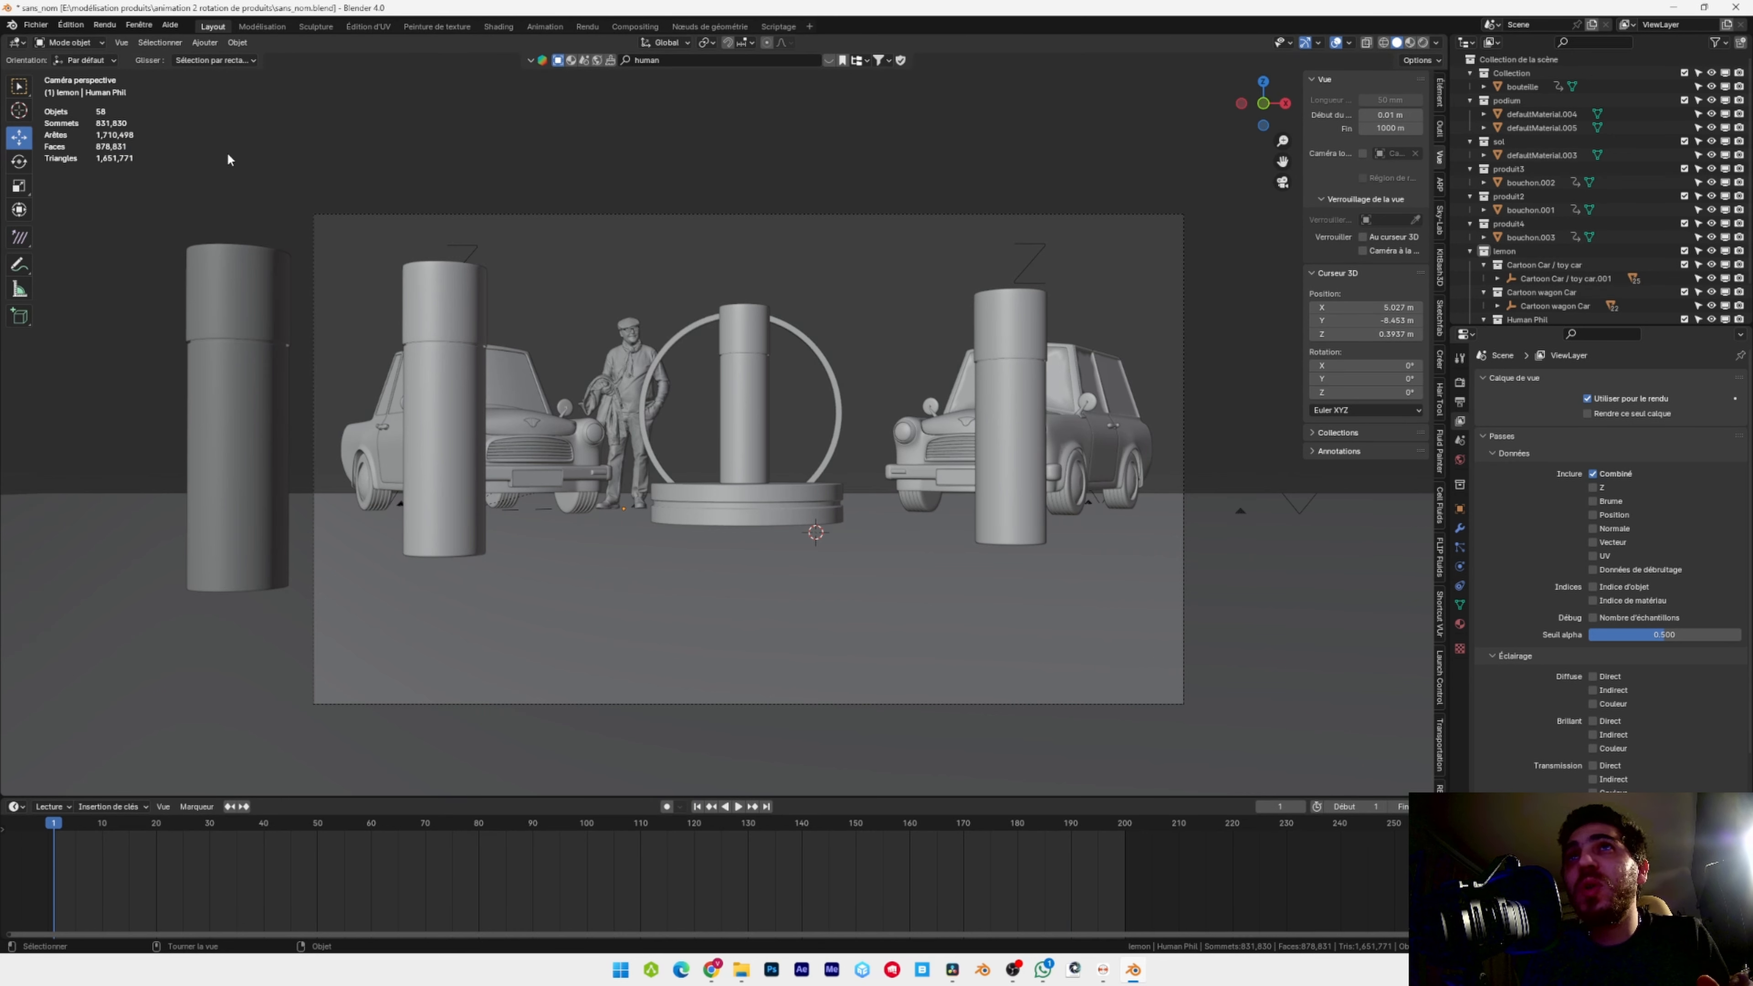
{"action": "left_click", "coordinate": [104, 25]}
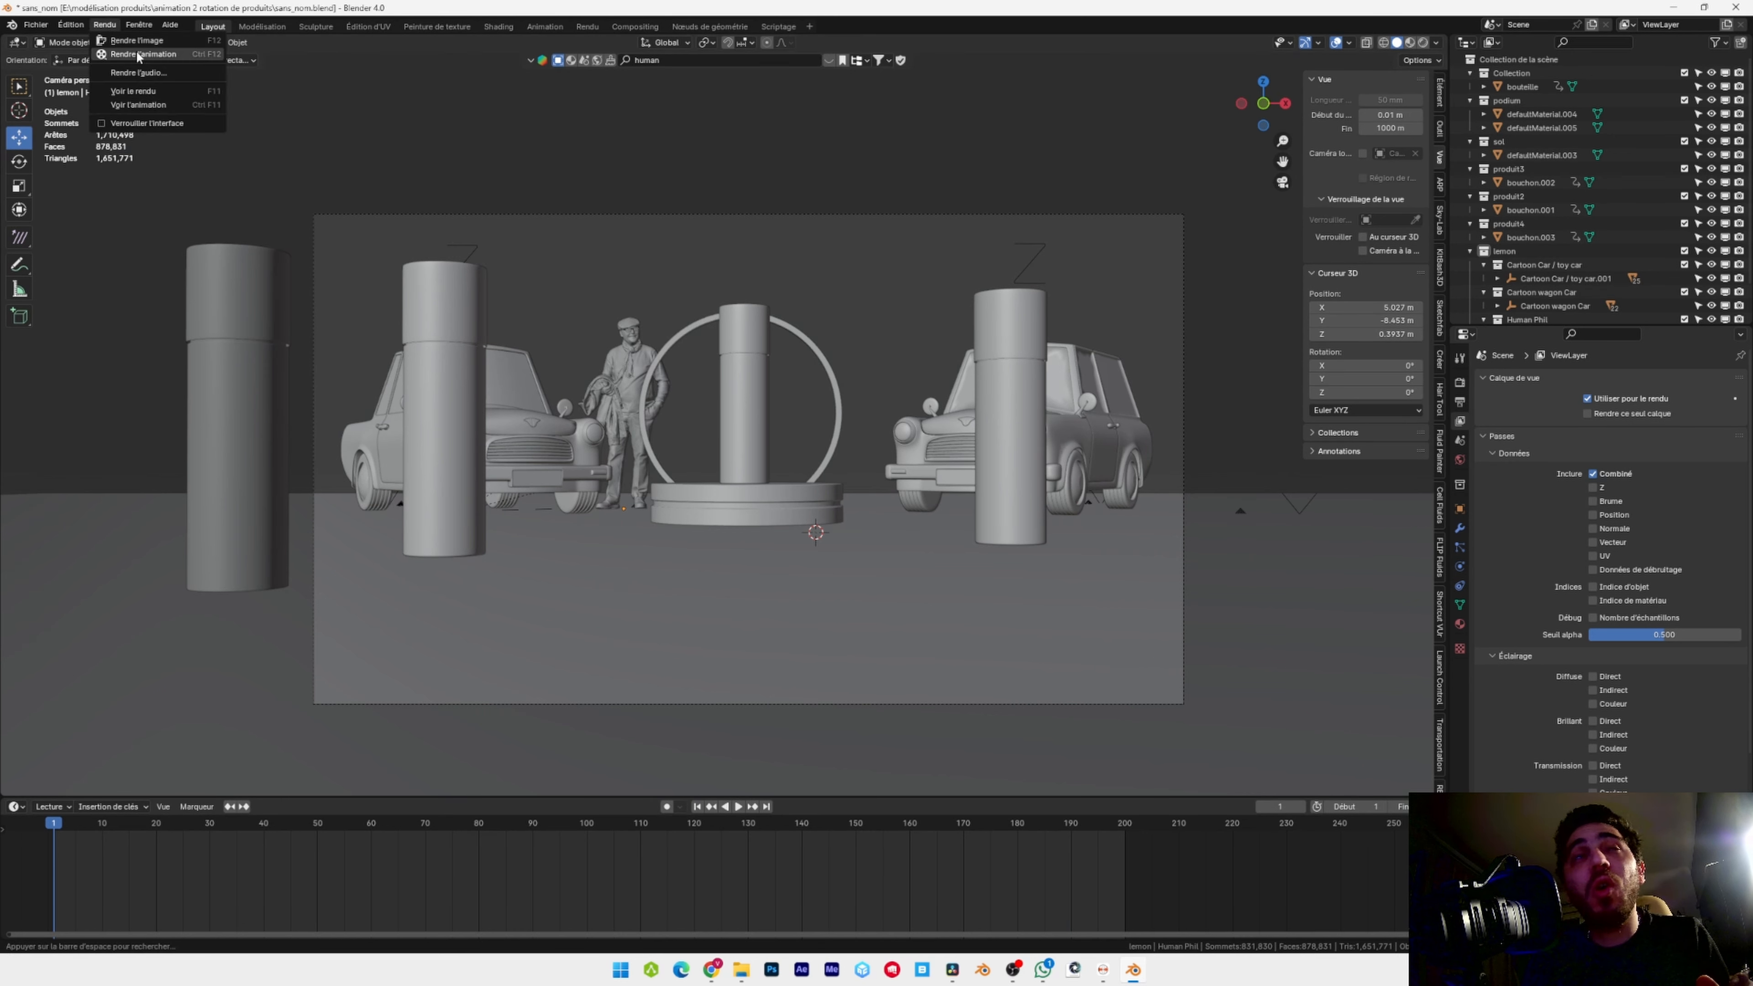